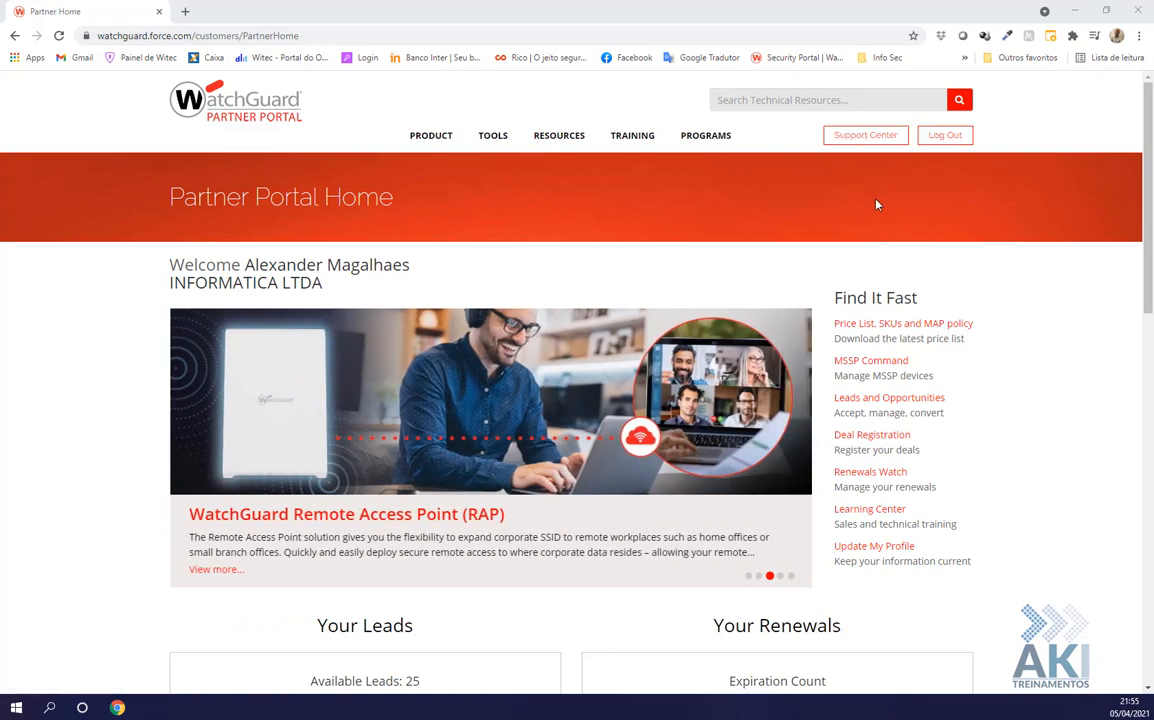
From the Support Center home, open the TDR Accounts page in a new tab via MY WATCHGUARD > Manage TDR
{"action": "left_click", "coordinate": [883, 143]}
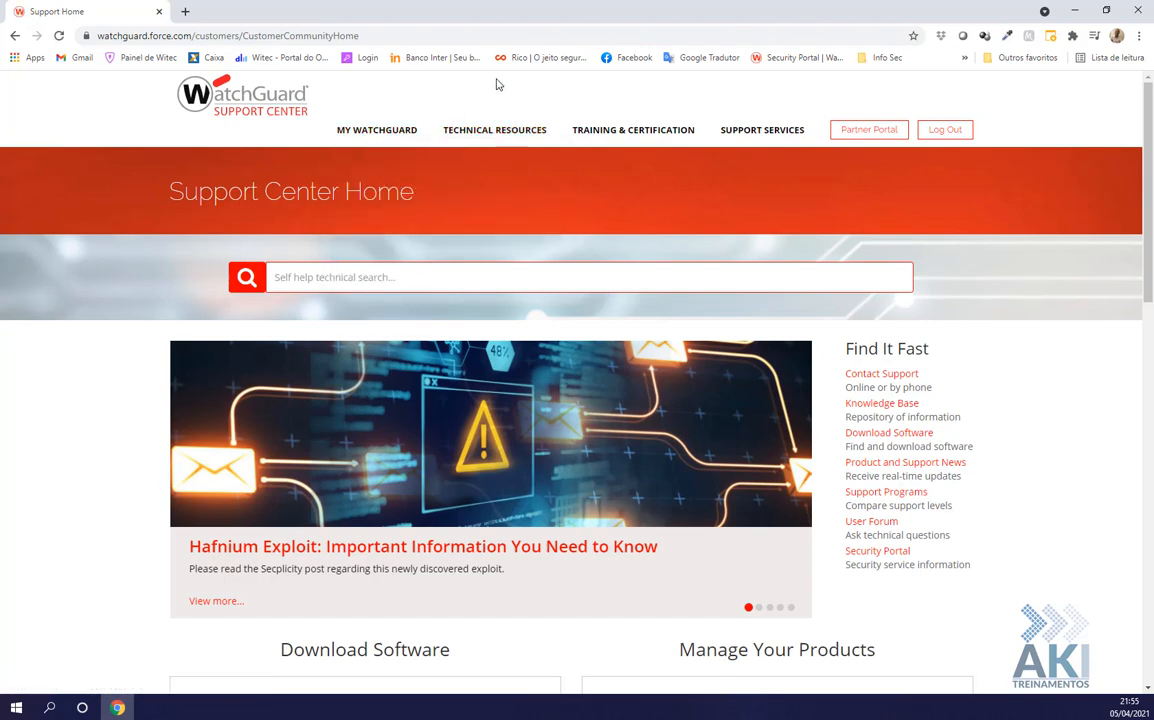
{"action": "mouse_move", "coordinate": [386, 130]}
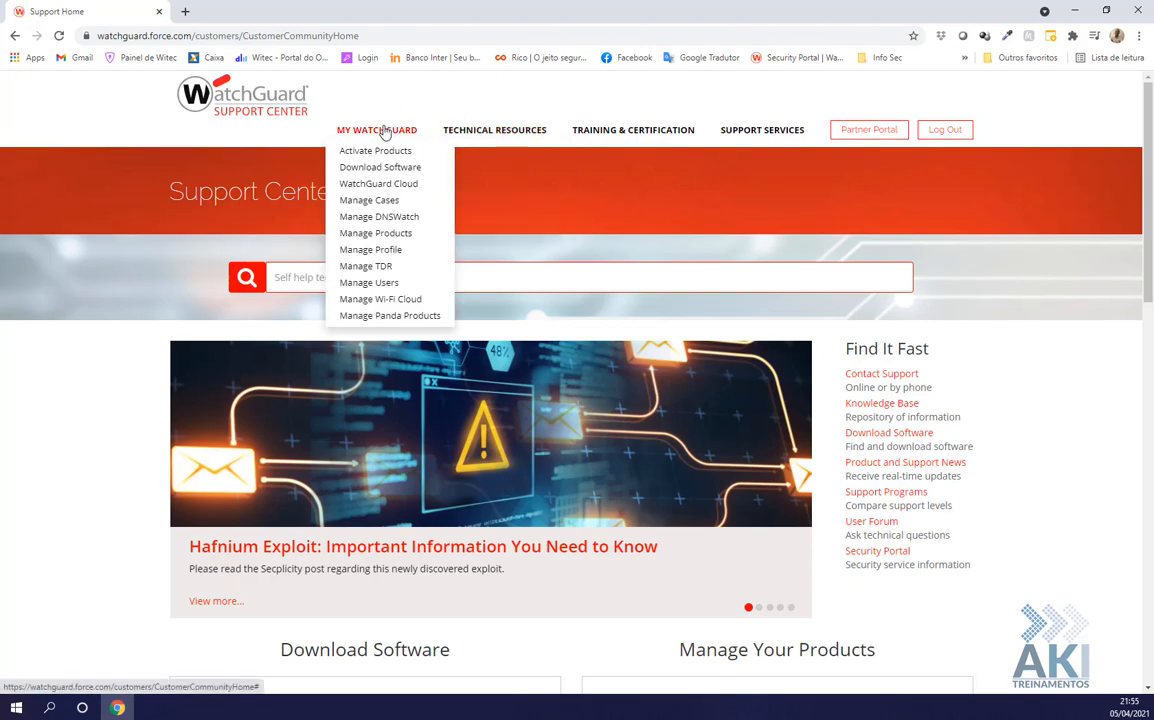
{"action": "left_click", "coordinate": [366, 266]}
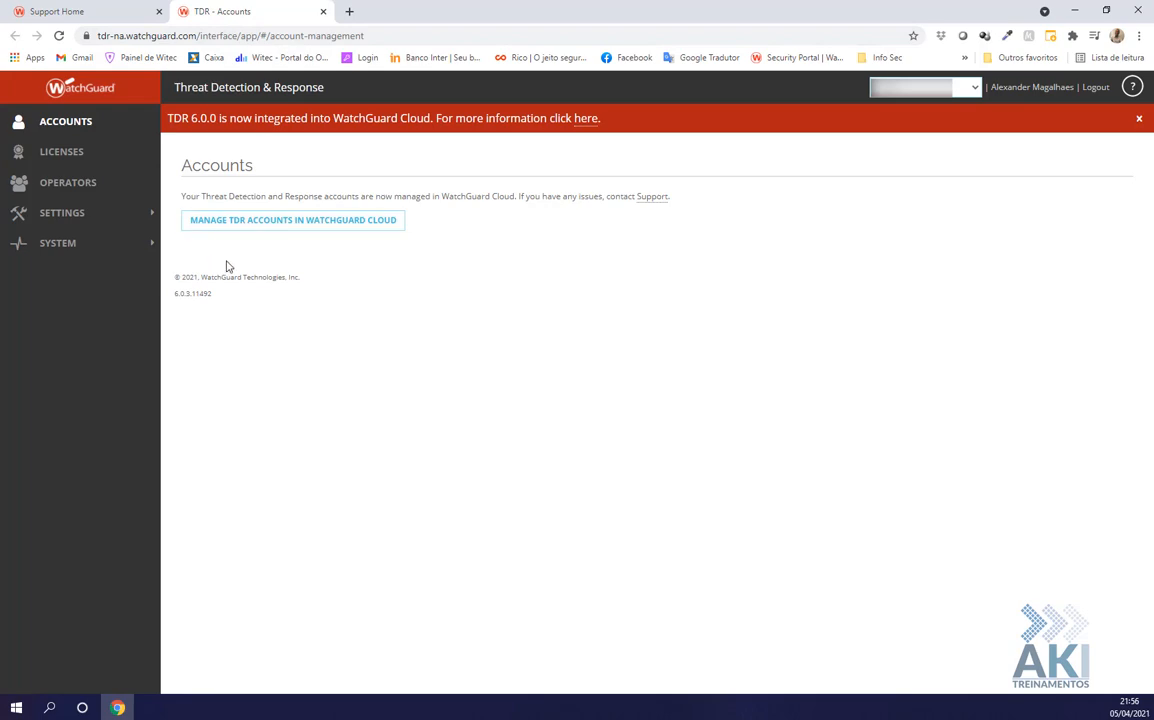
Close the TDR Accounts tab and open the WatchGuard Cloud dashboard from MY WATCHGUARD
{"action": "left_click", "coordinate": [323, 11]}
{"action": "mouse_move", "coordinate": [377, 131]}
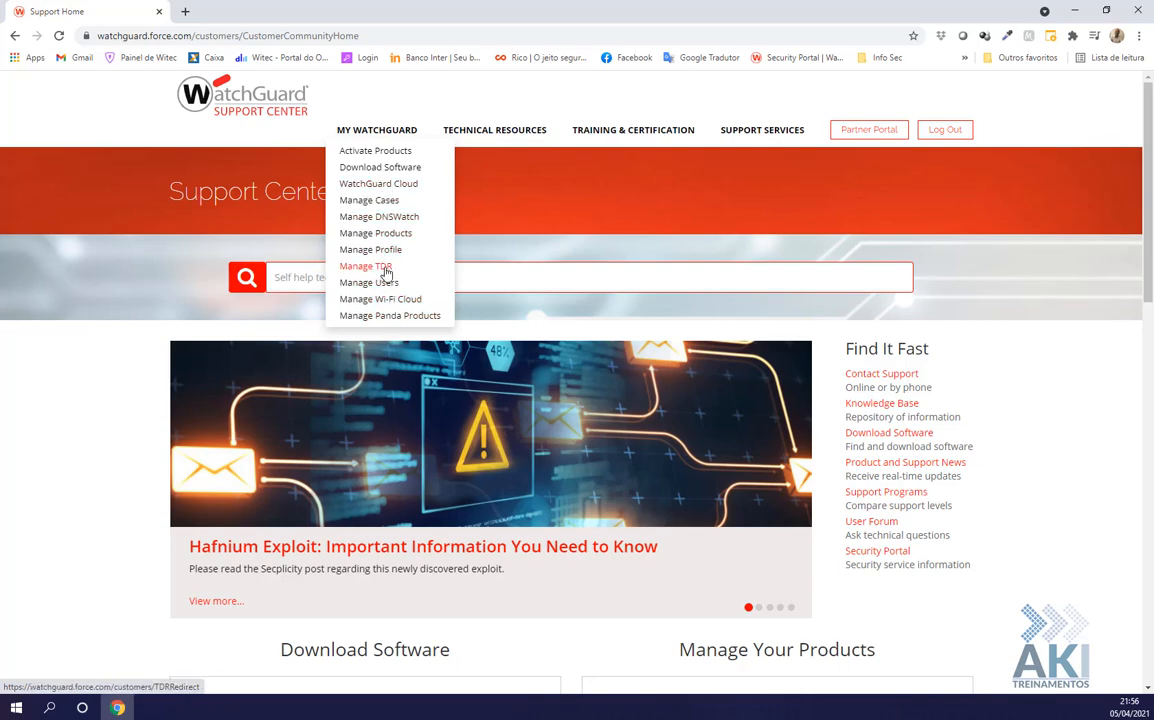
{"action": "left_click", "coordinate": [381, 189]}
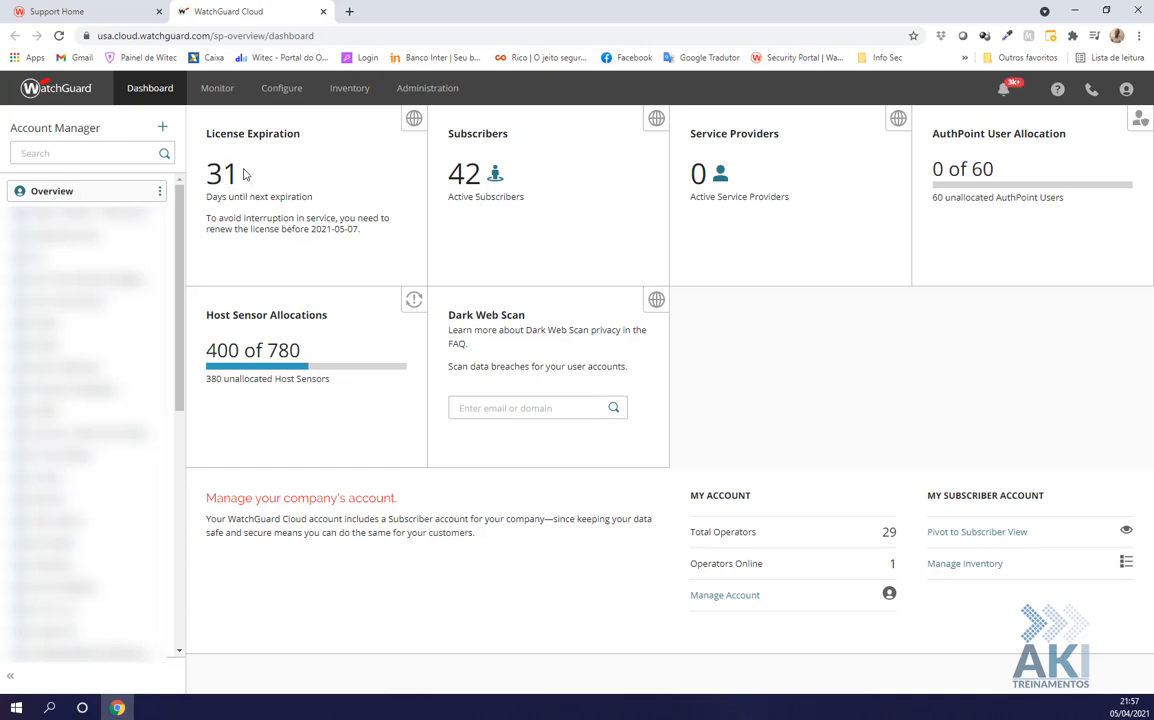
{"action": "left_click", "coordinate": [289, 96]}
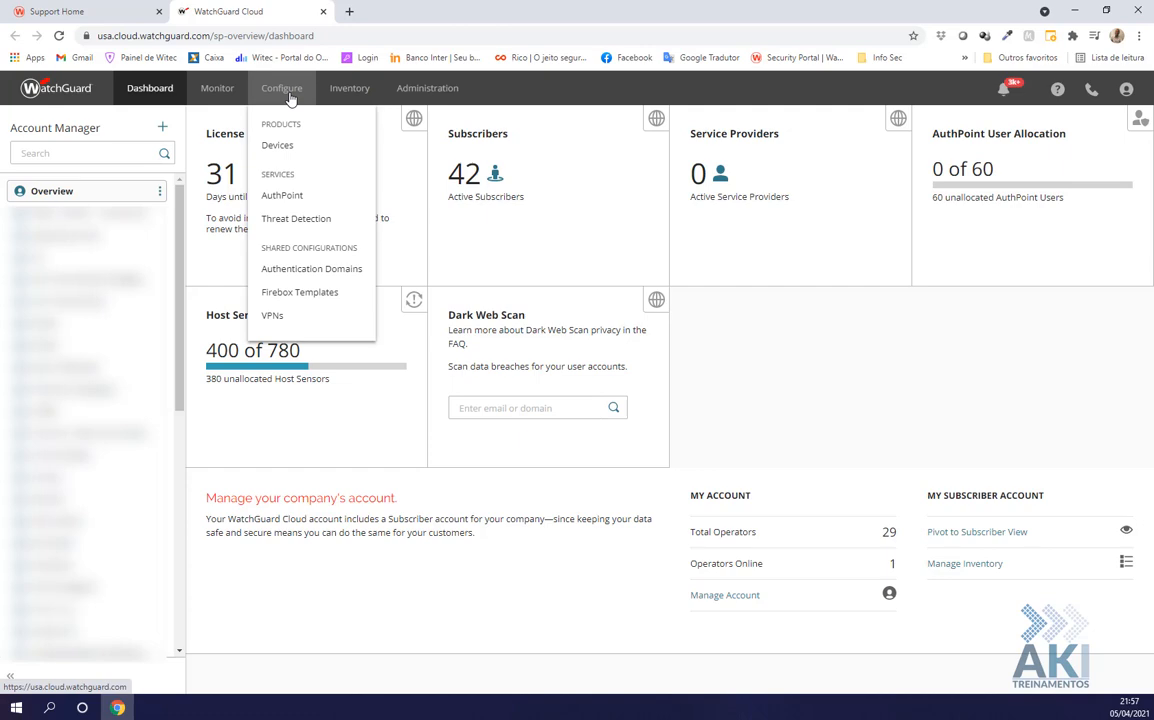
Check Threat Detection's host sensor allocation of 400 of 780, then go to the Inventory overview
{"action": "left_click", "coordinate": [293, 222]}
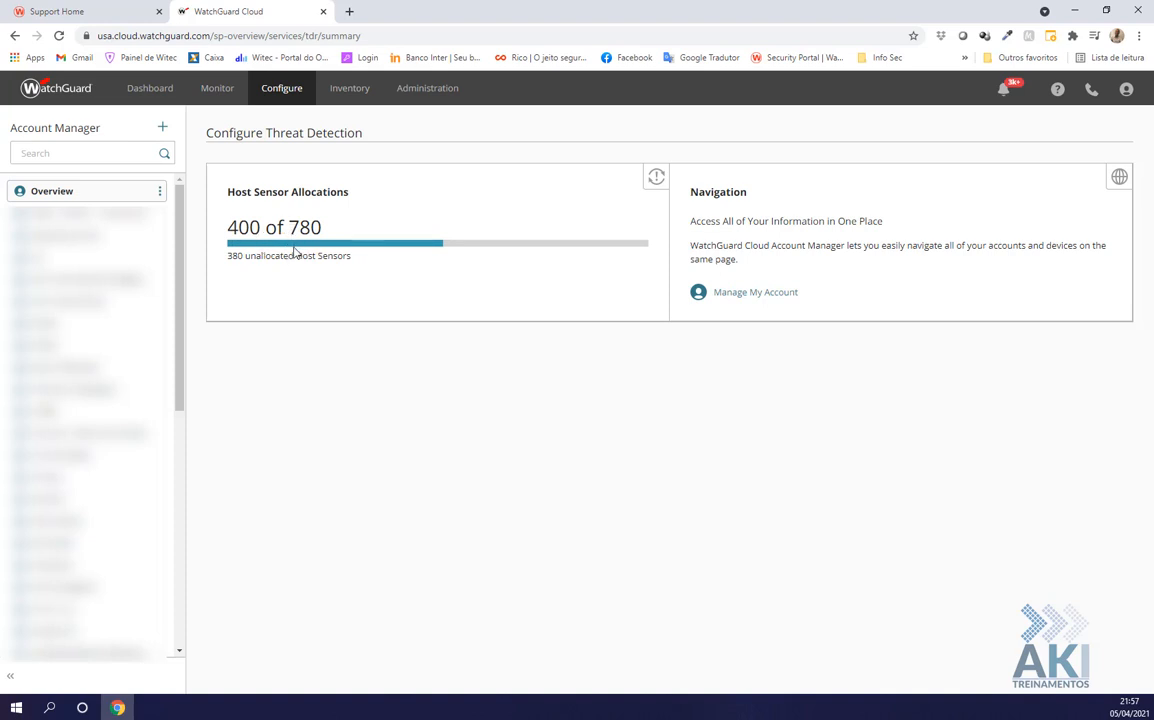
{"action": "triple_click", "coordinate": [208, 212]}
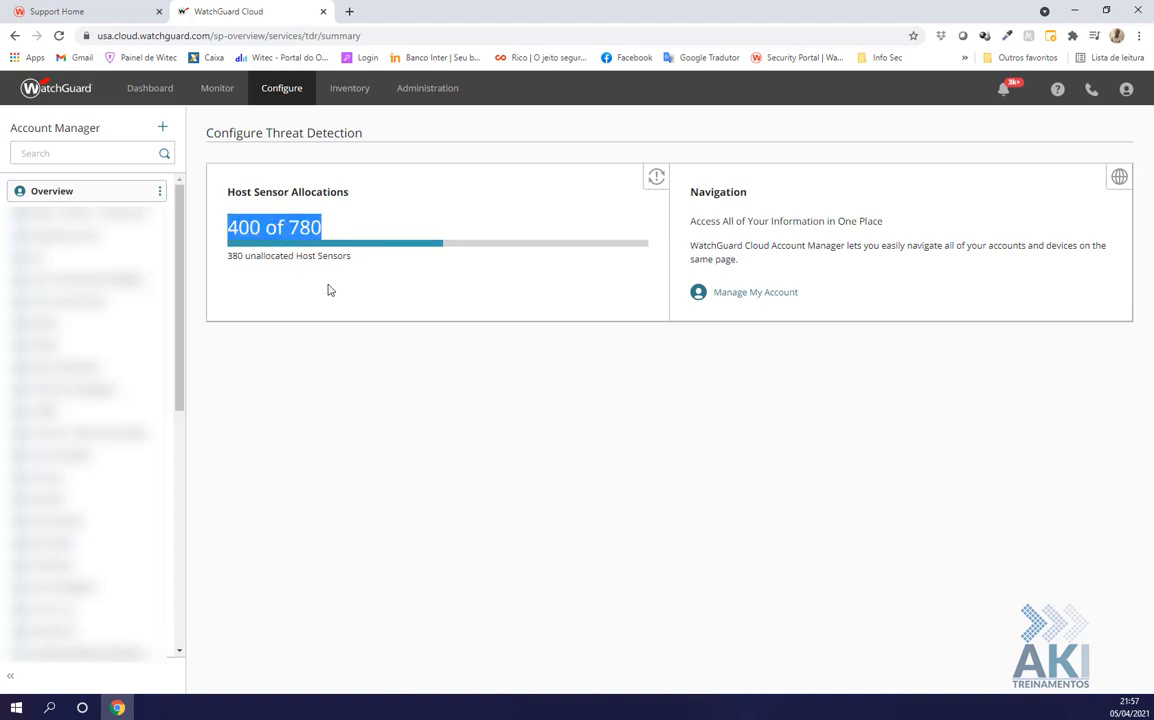
{"action": "left_click", "coordinate": [300, 262]}
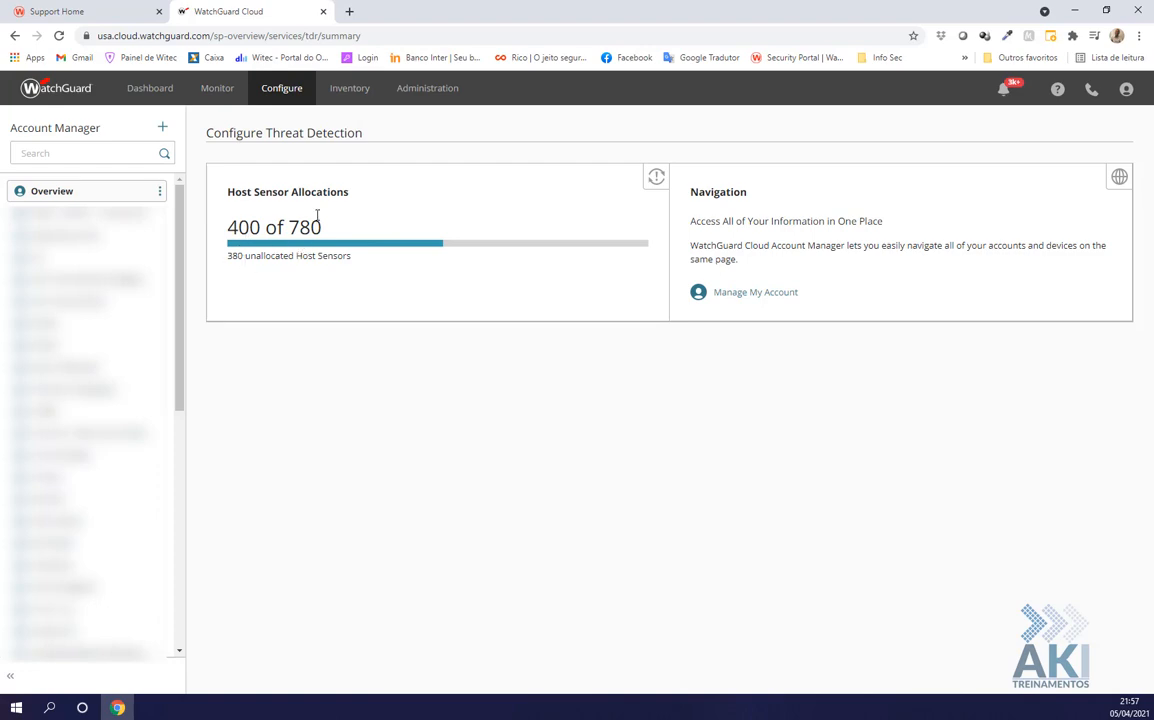
{"action": "left_click", "coordinate": [351, 98]}
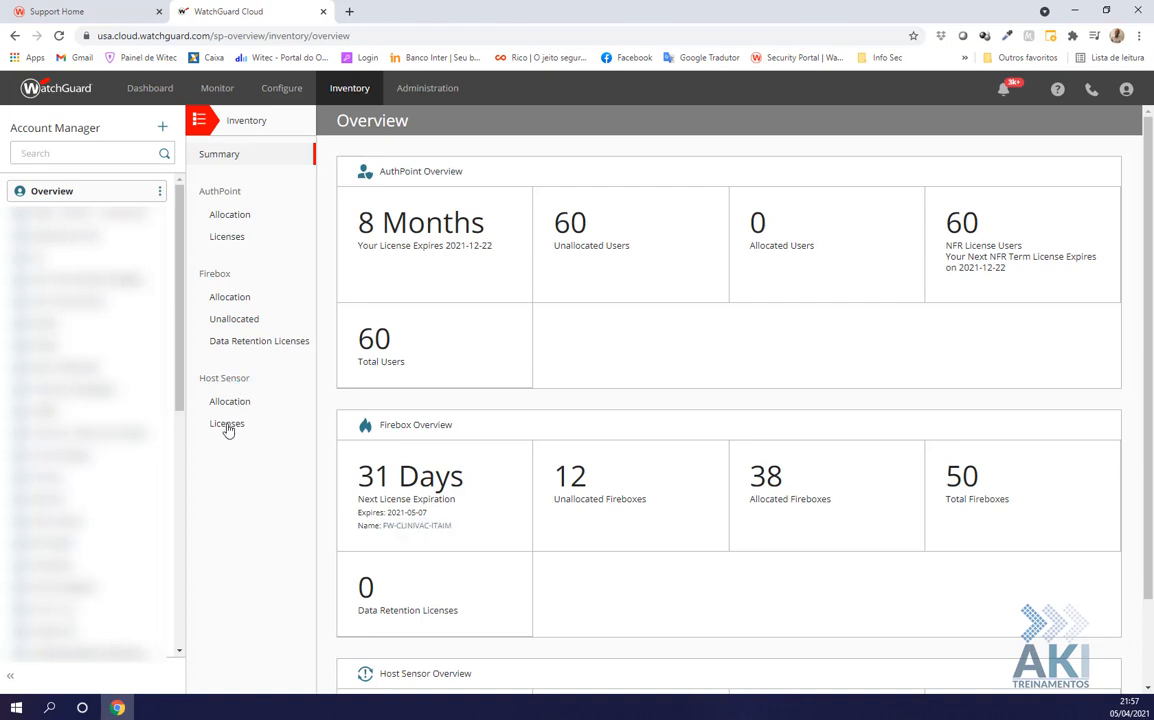
List host sensor licenses and inspect the first license's sensor count, key and expiration date
{"action": "left_click", "coordinate": [227, 425]}
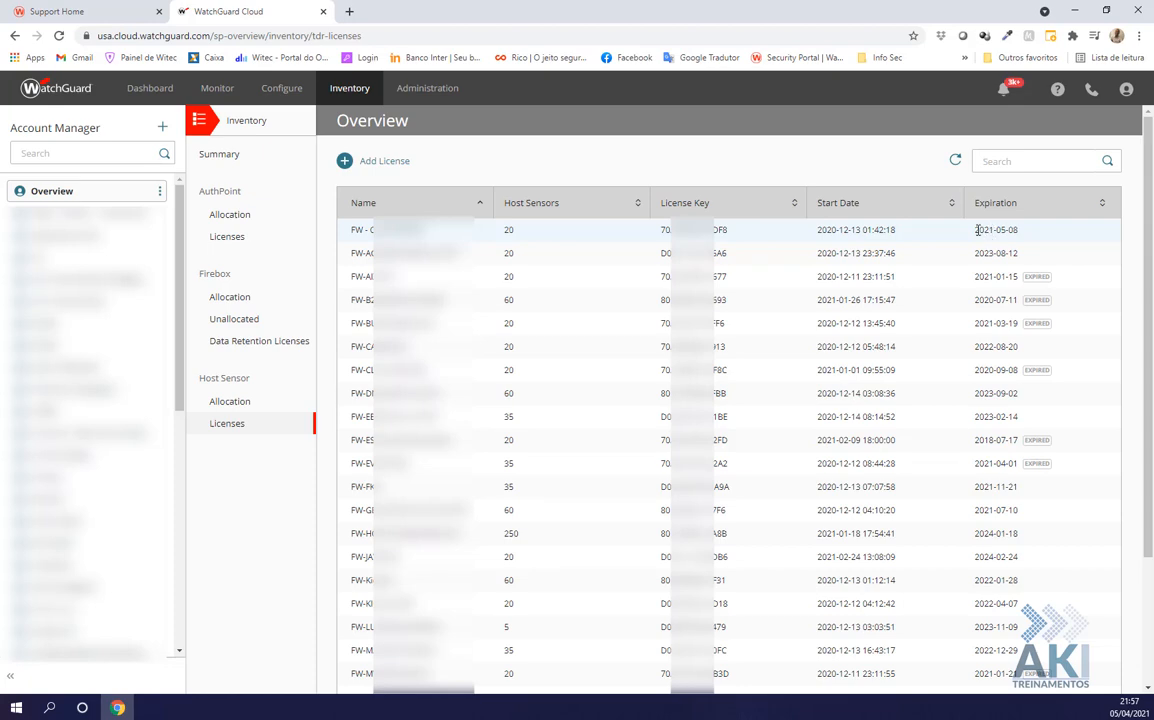
{"action": "left_click_drag", "start_coordinate": [977, 229], "coordinate": [1020, 235]}
{"action": "left_click_drag", "start_coordinate": [752, 234], "coordinate": [657, 237]}
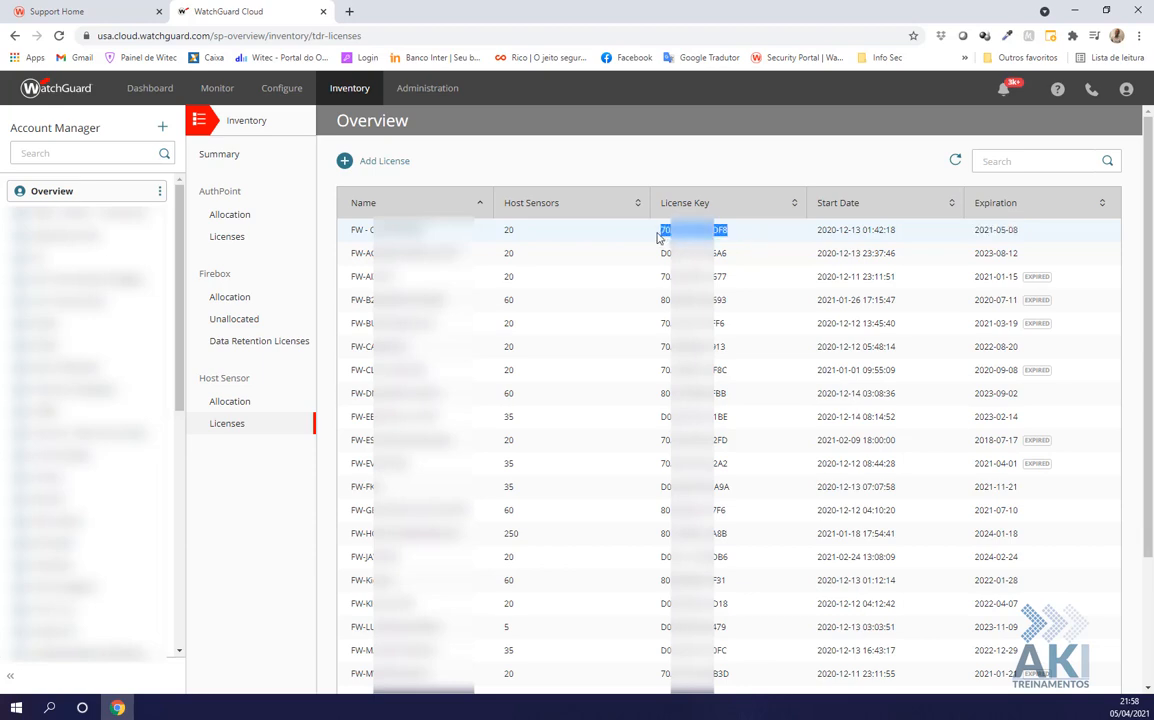
{"action": "double_click", "coordinate": [518, 231]}
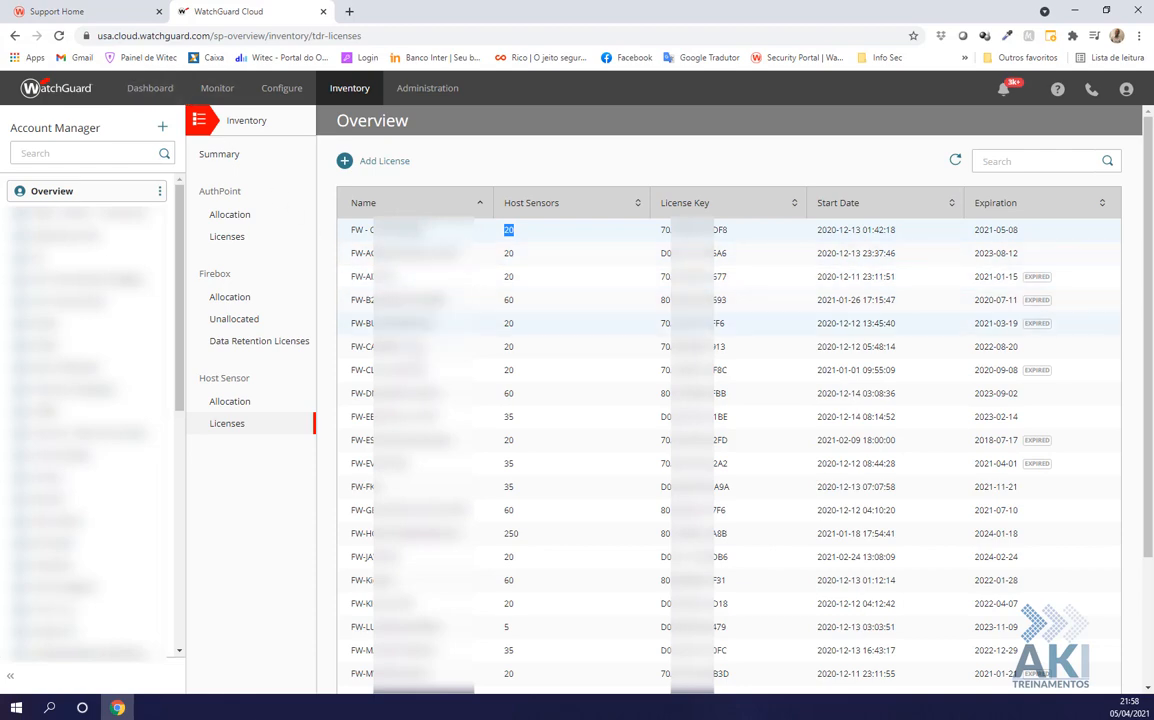
Inspect the FW-HOSPITAL license (250 sensors, expiring 2024-01-18) and open the Add Account form
{"action": "left_click", "coordinate": [70, 14]}
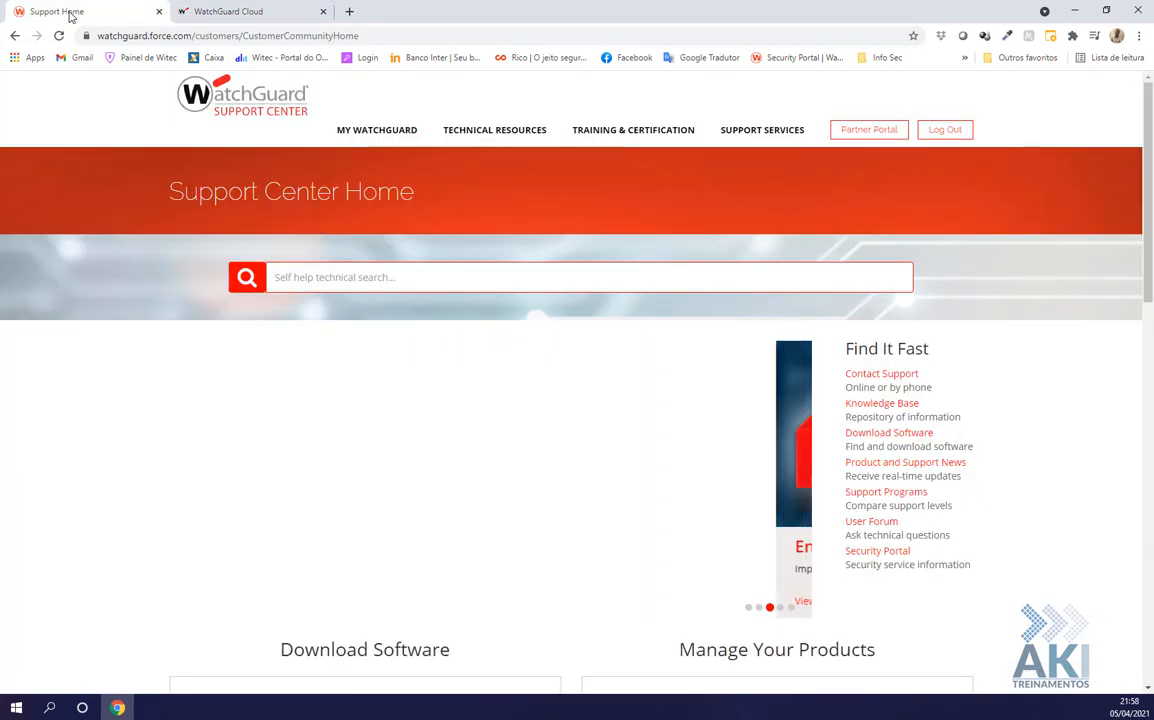
{"action": "mouse_move", "coordinate": [367, 137]}
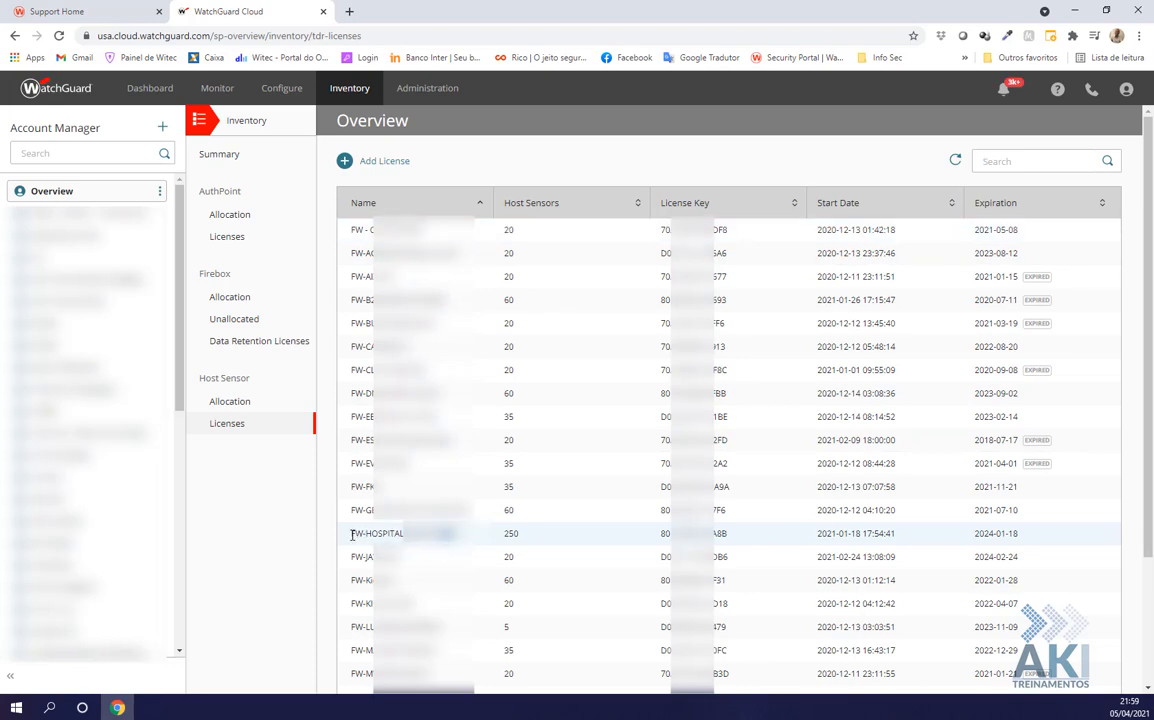
{"action": "left_click_drag", "start_coordinate": [345, 533], "coordinate": [403, 533]}
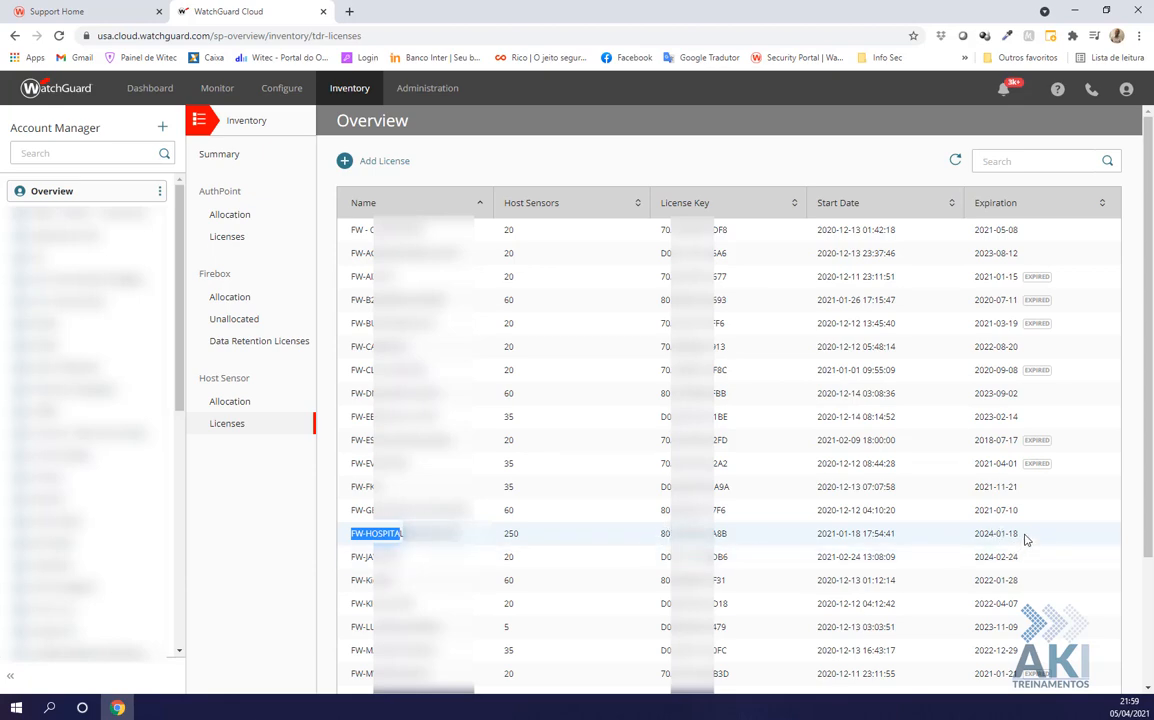
{"action": "left_click_drag", "start_coordinate": [1022, 534], "coordinate": [976, 537]}
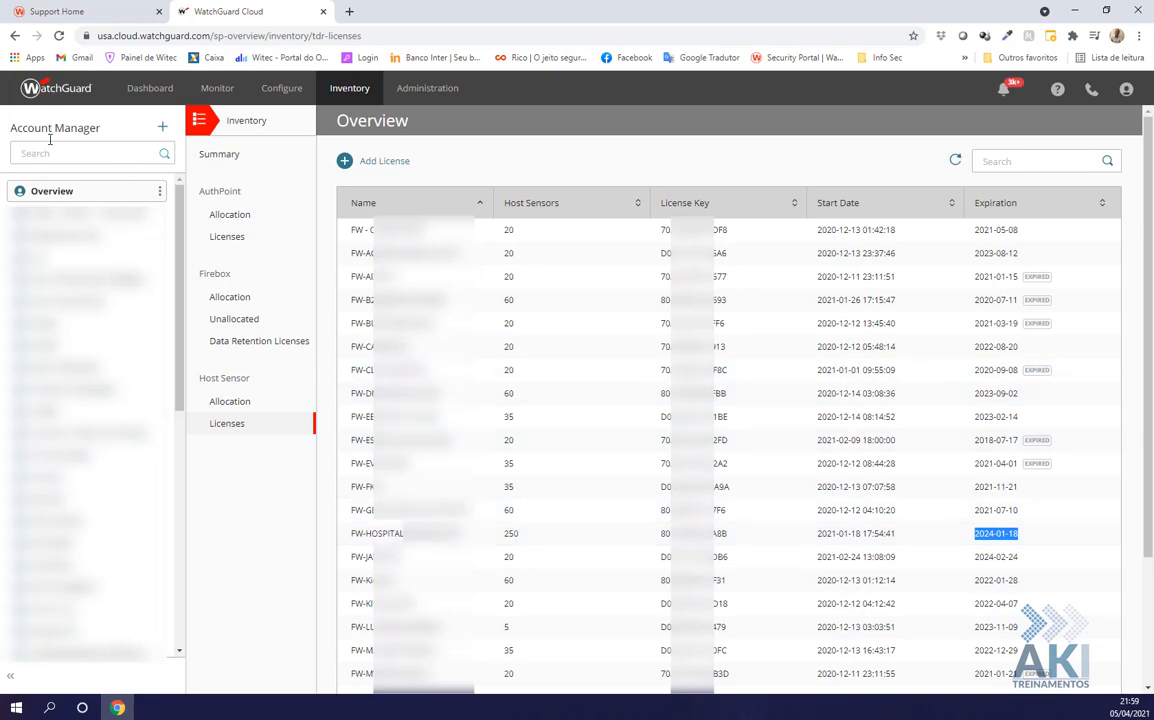
{"action": "left_click", "coordinate": [161, 130]}
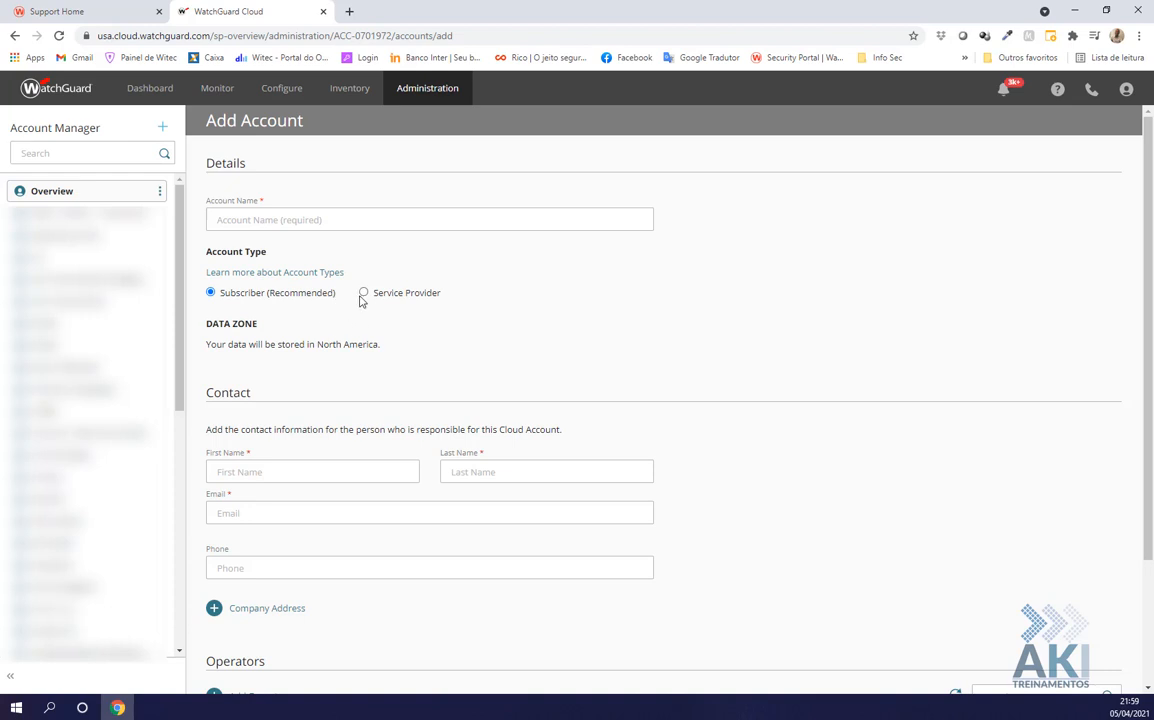
Name the new subscriber account 'Hospital' and fill in the contact's name
{"action": "left_click", "coordinate": [253, 219]}
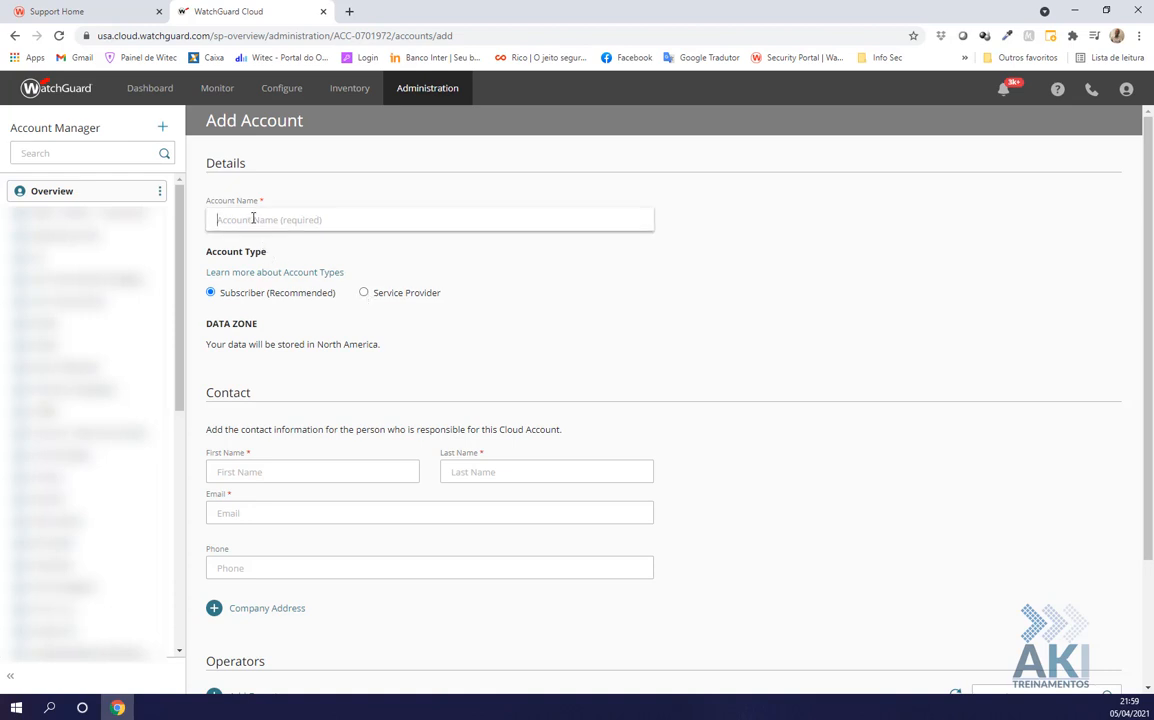
{"action": "type", "text": "Hospital"}
{"action": "left_click", "coordinate": [253, 473]}
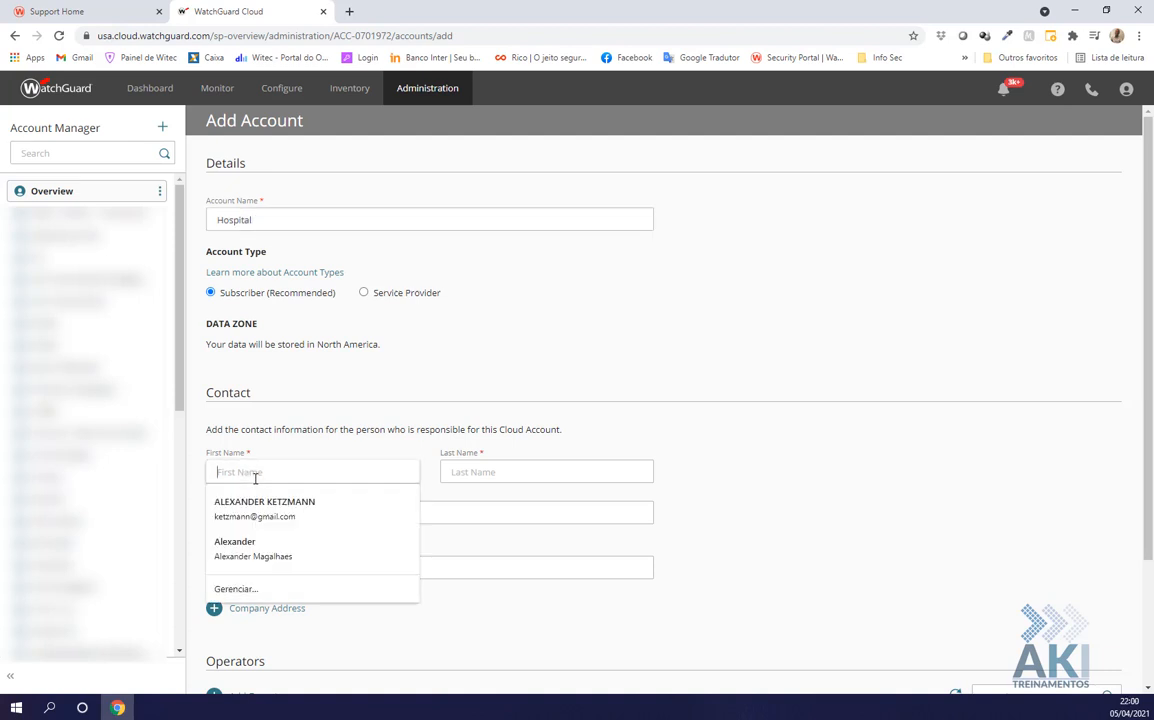
{"action": "left_click", "coordinate": [265, 557]}
Enter the contact's e-mail address and phone number, then review the form
{"action": "left_click", "coordinate": [322, 510]}
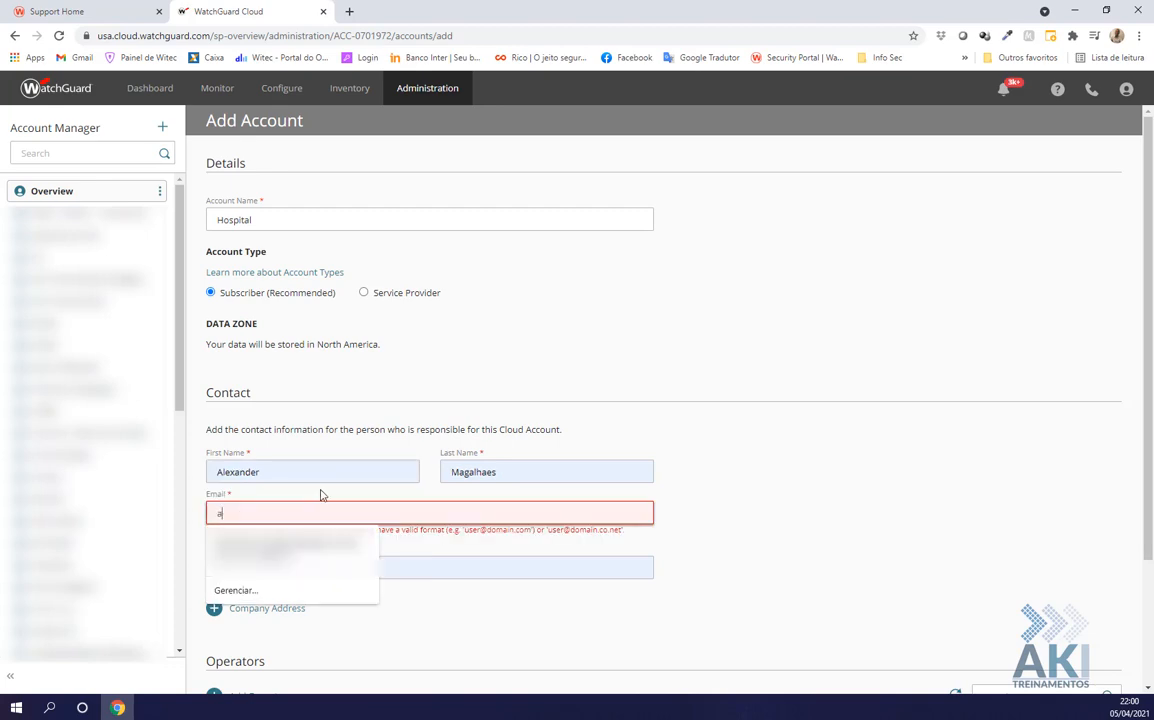
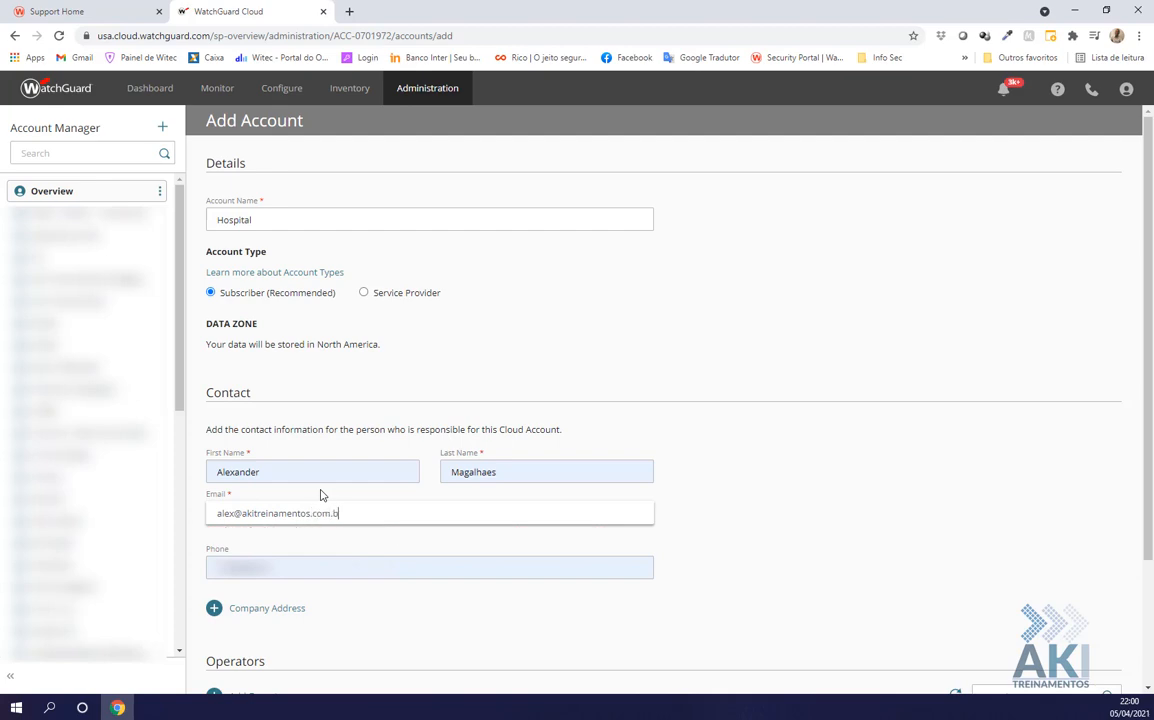
{"action": "key", "text": "Tab"}
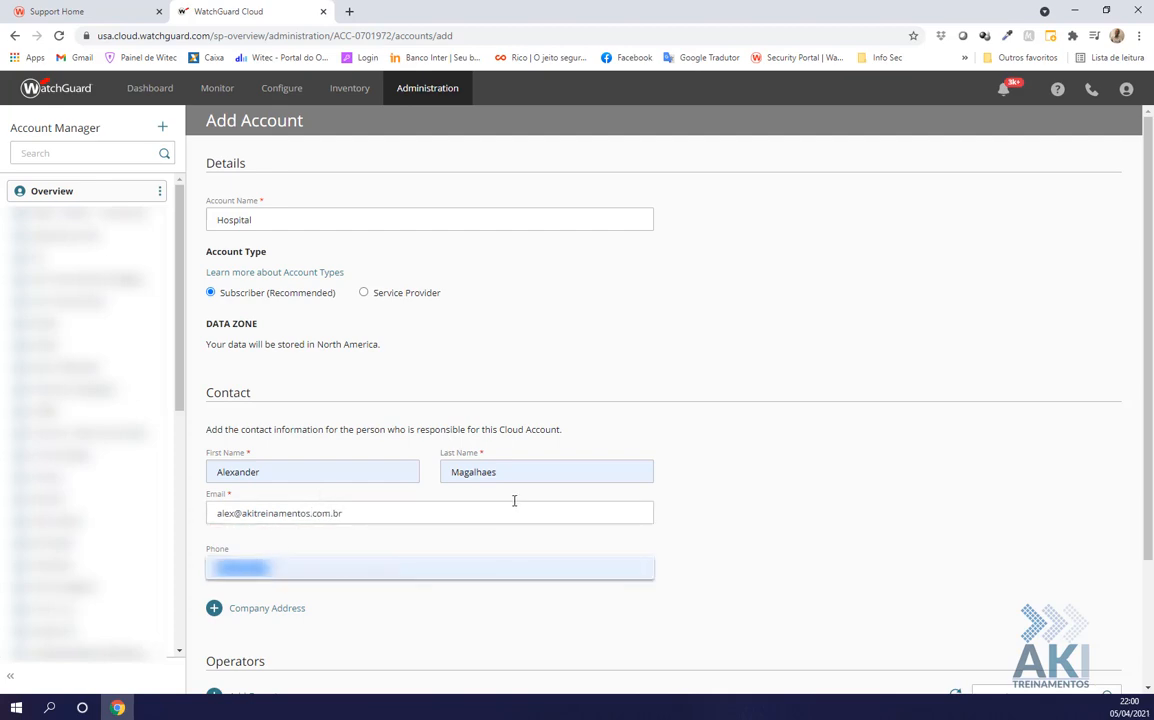
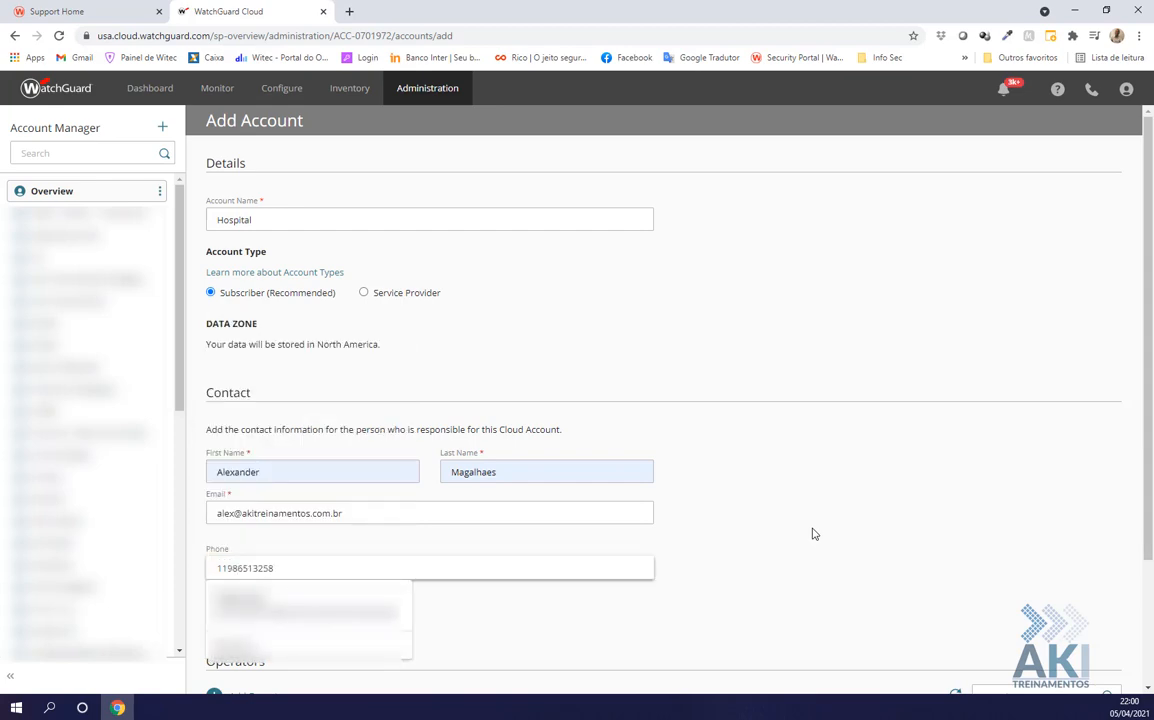
{"action": "left_click", "coordinate": [812, 534]}
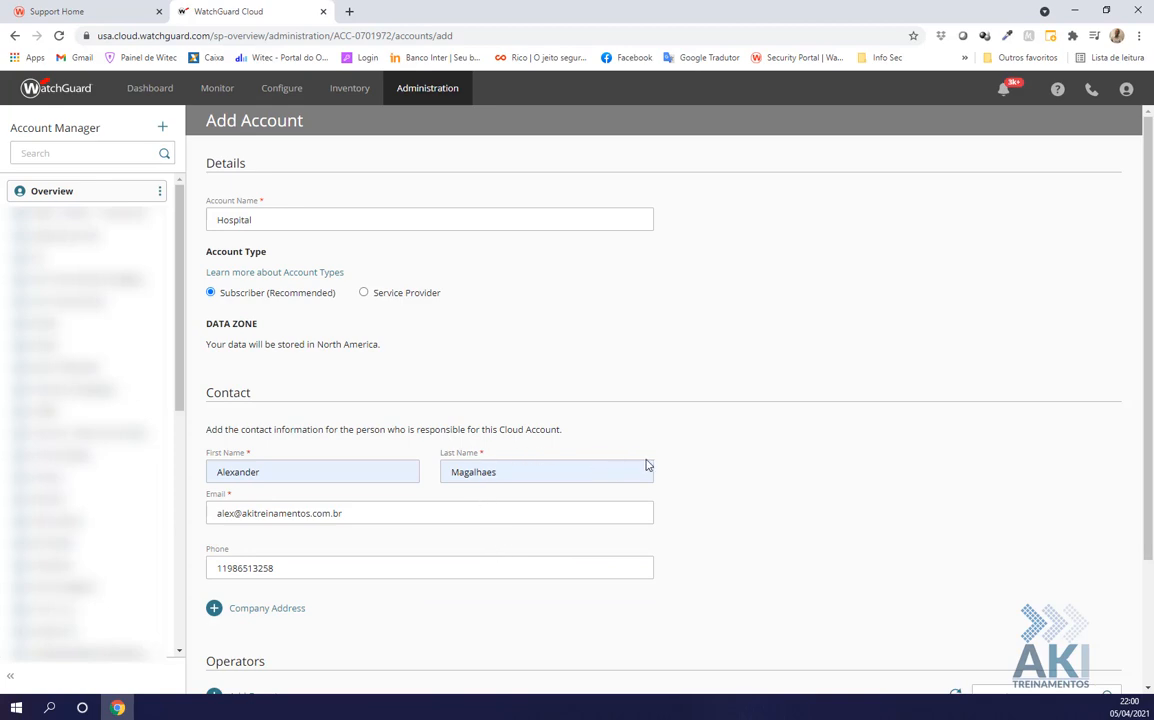
{"action": "scroll", "coordinate": [647, 465], "scroll_direction": "down", "scroll_amount": 3}
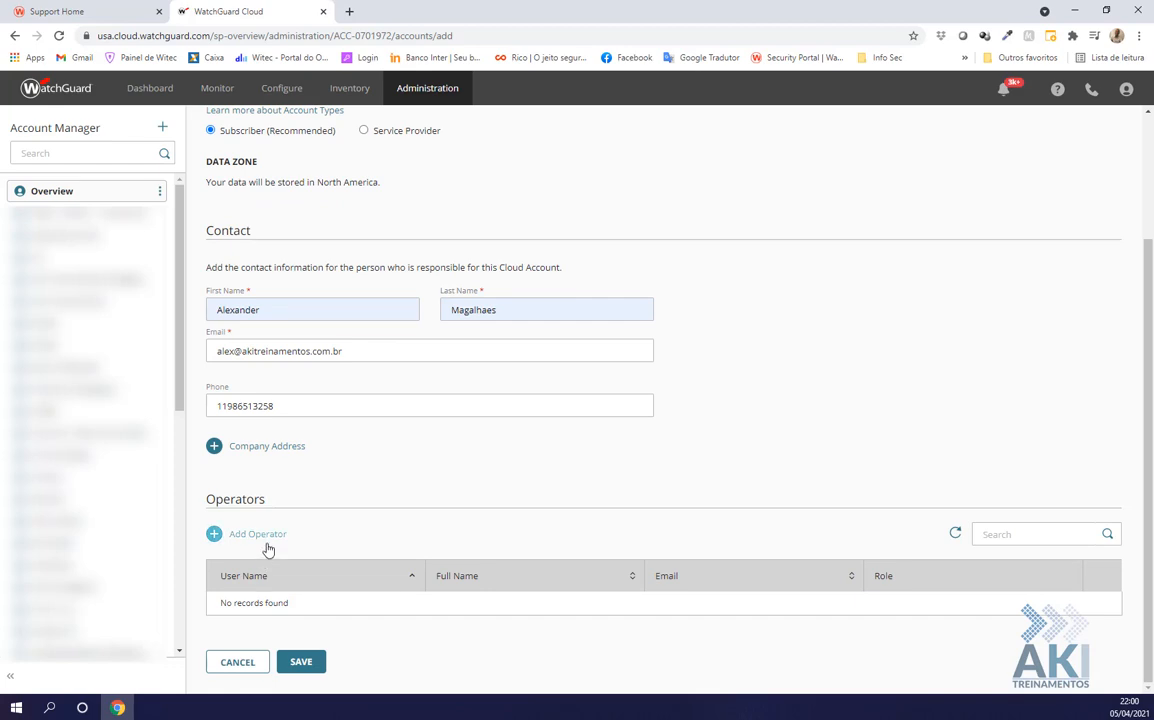
{"action": "scroll", "coordinate": [268, 560], "scroll_direction": "up", "scroll_amount": 2}
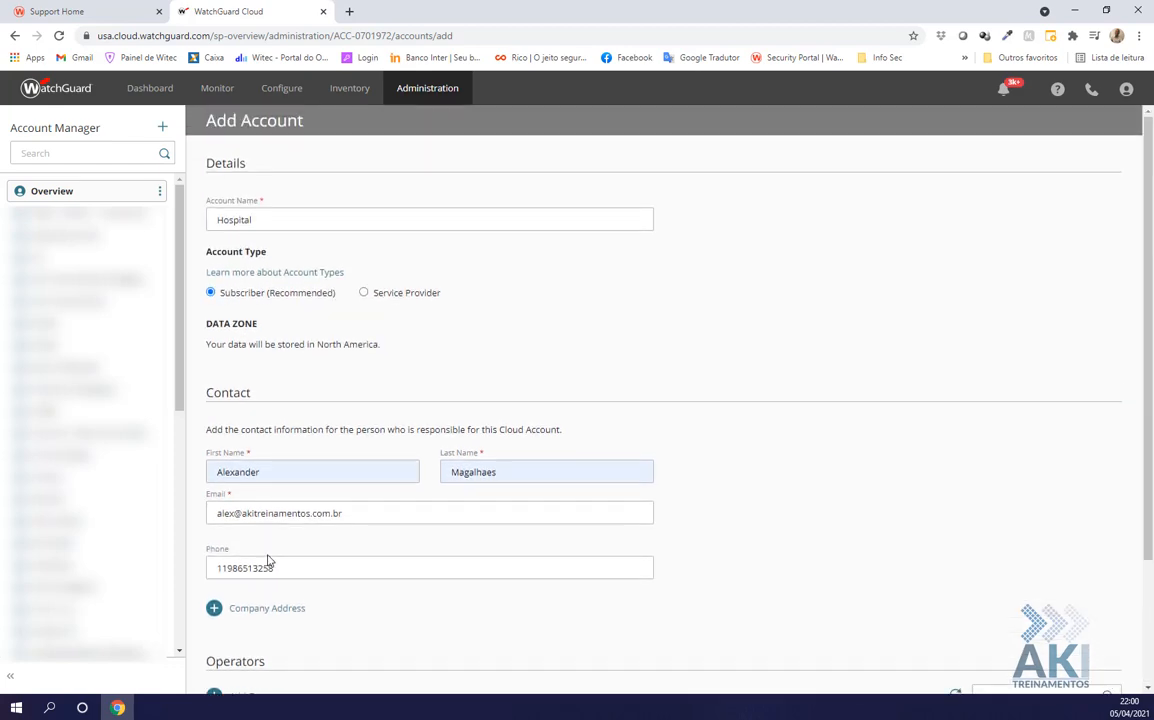
{"action": "scroll", "coordinate": [257, 613], "scroll_direction": "down", "scroll_amount": 2}
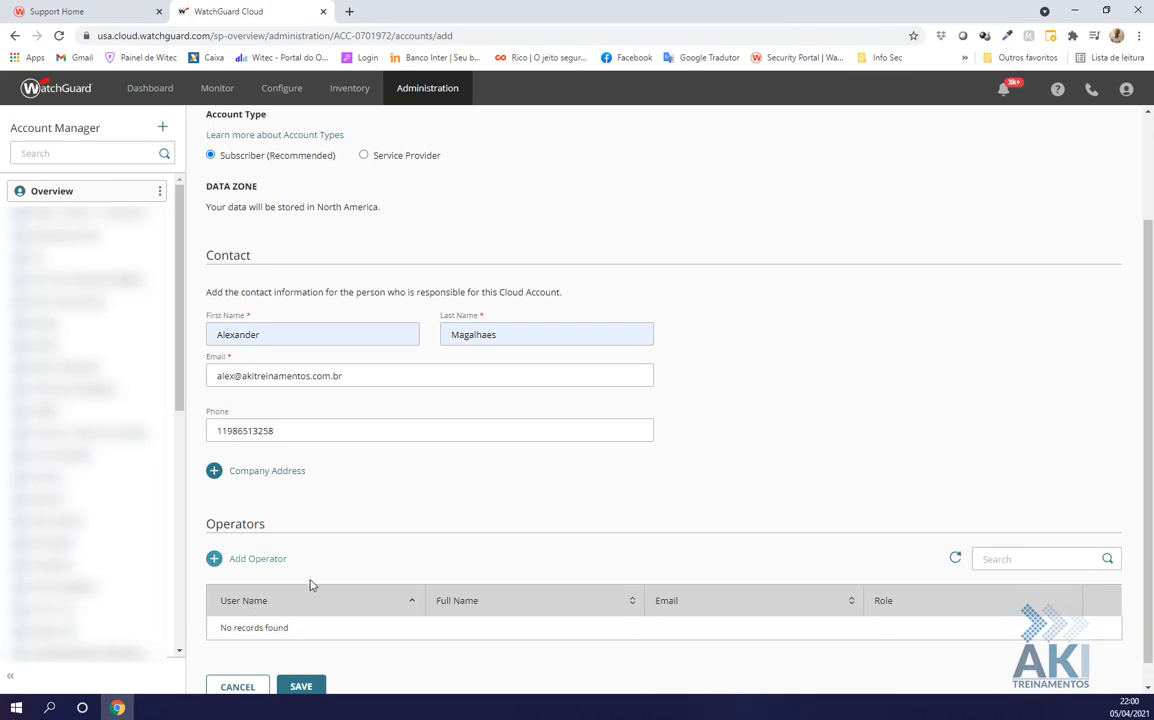
{"action": "left_click", "coordinate": [258, 566]}
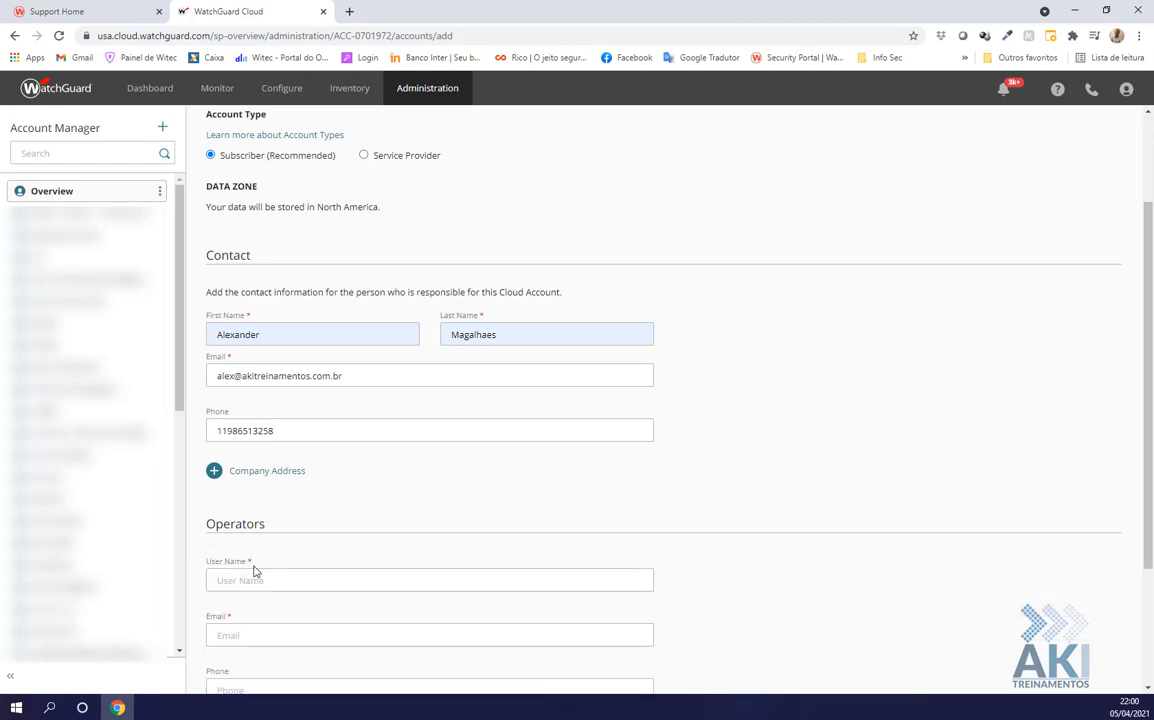
{"action": "left_click", "coordinate": [256, 579]}
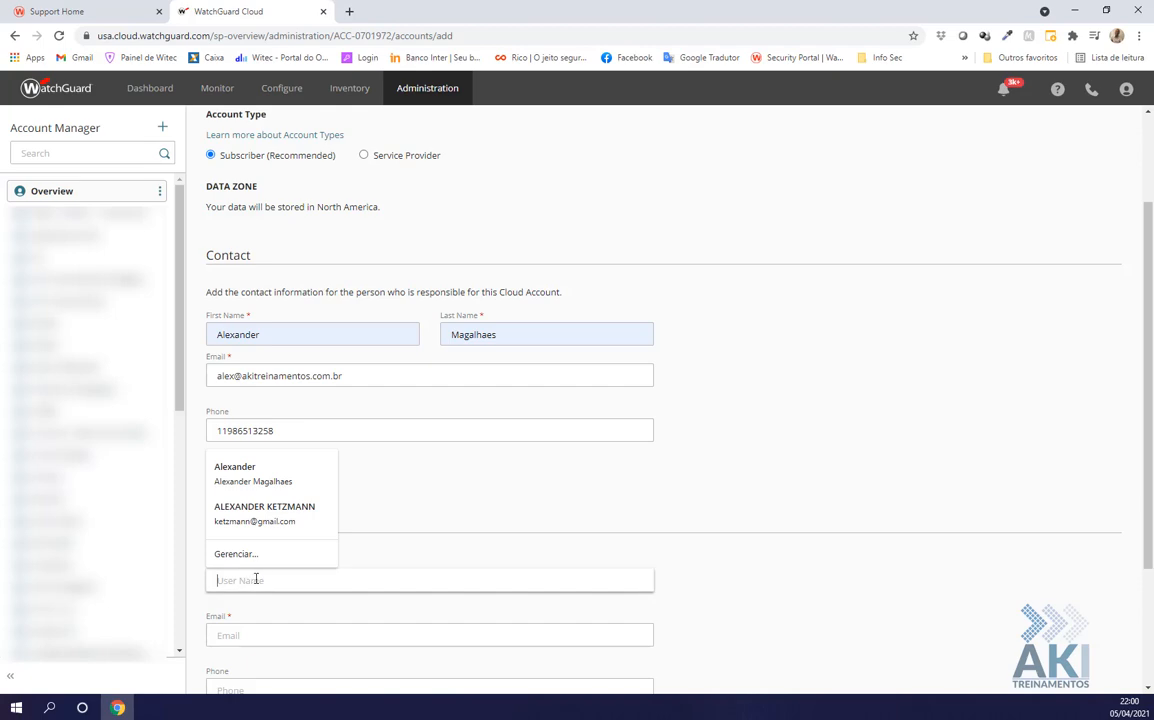
{"action": "left_click", "coordinate": [716, 548]}
{"action": "scroll", "coordinate": [616, 589], "scroll_direction": "down", "scroll_amount": 1}
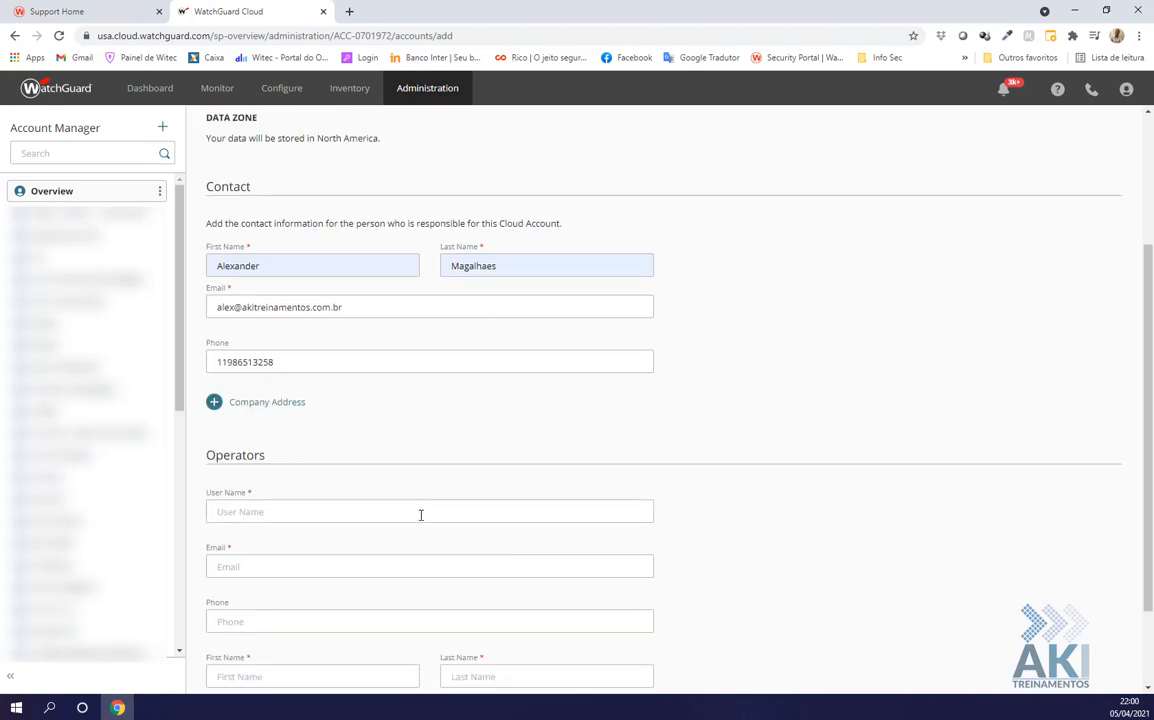
{"action": "left_click", "coordinate": [423, 513]}
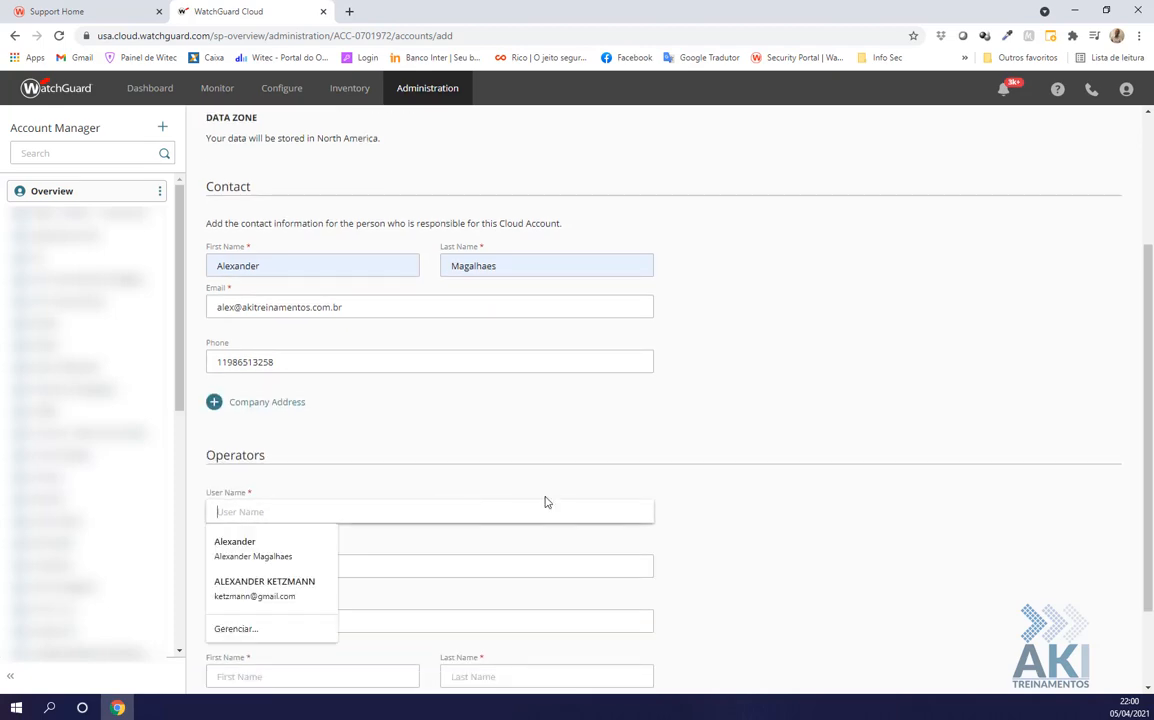
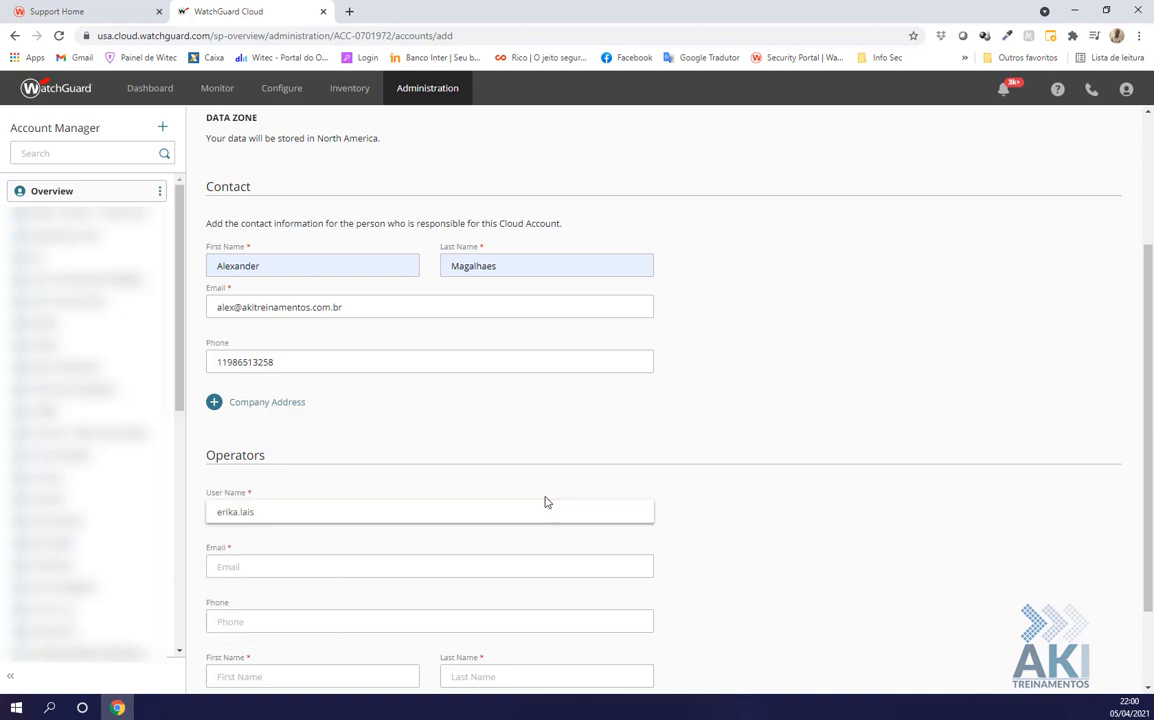
{"action": "key", "text": "Tab"}
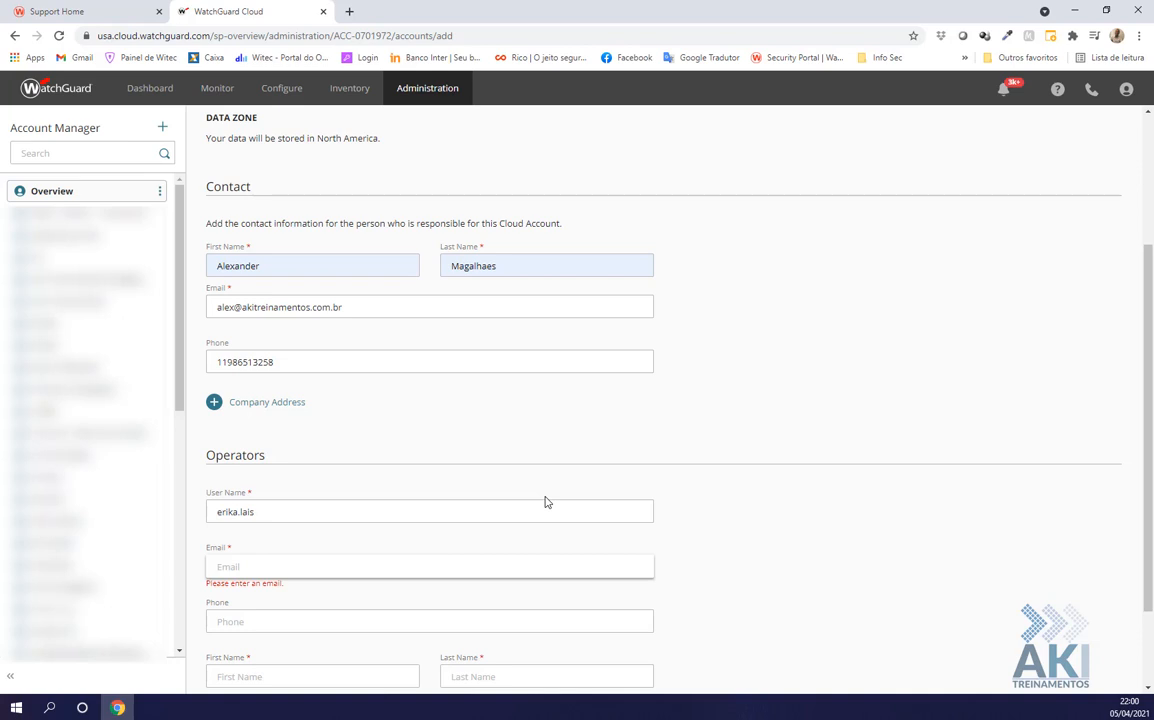
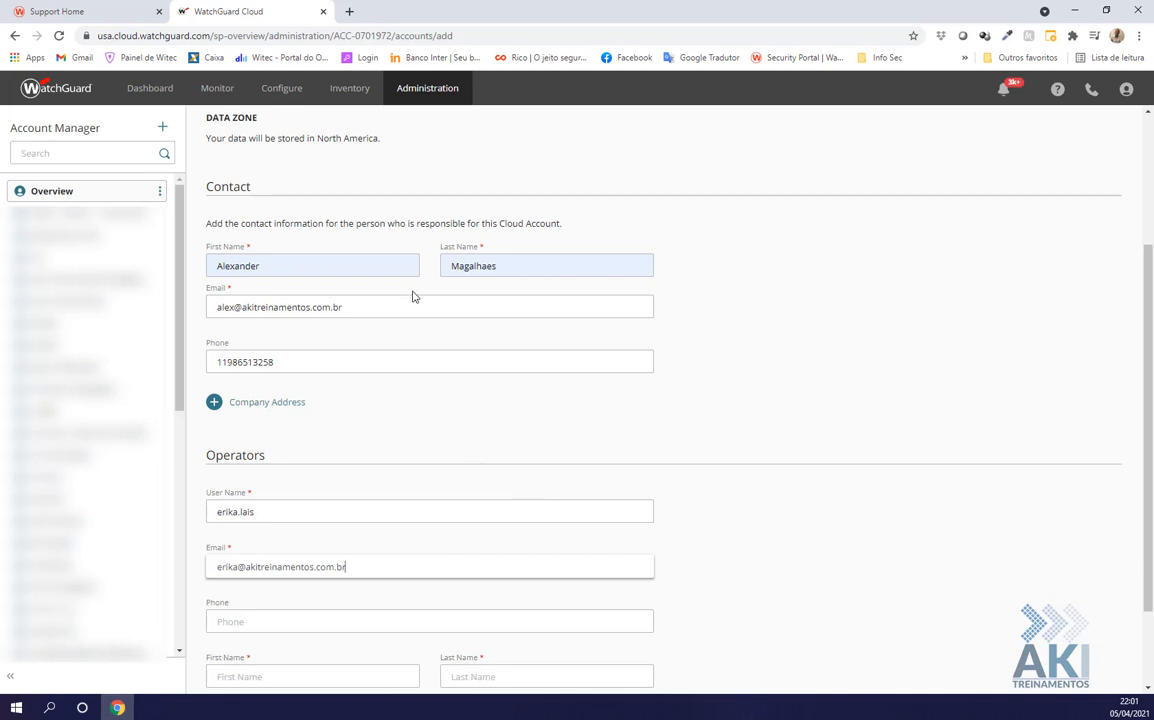
{"action": "left_click", "coordinate": [290, 676]}
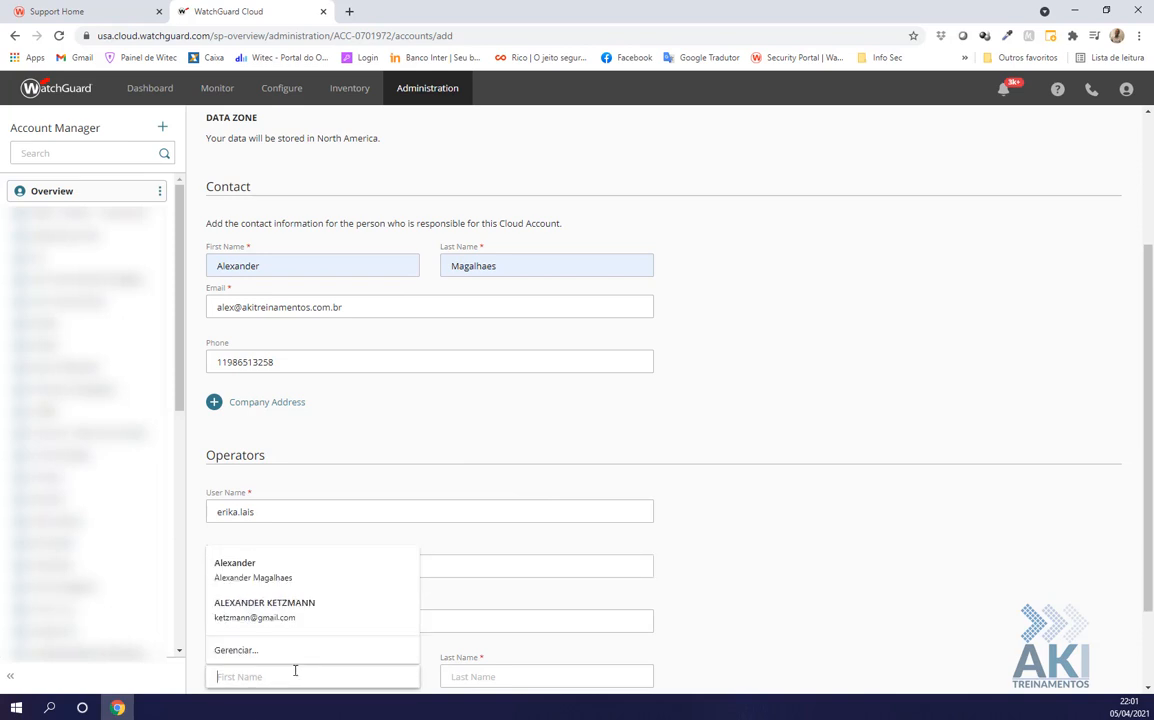
{"action": "key", "text": "Tab"}
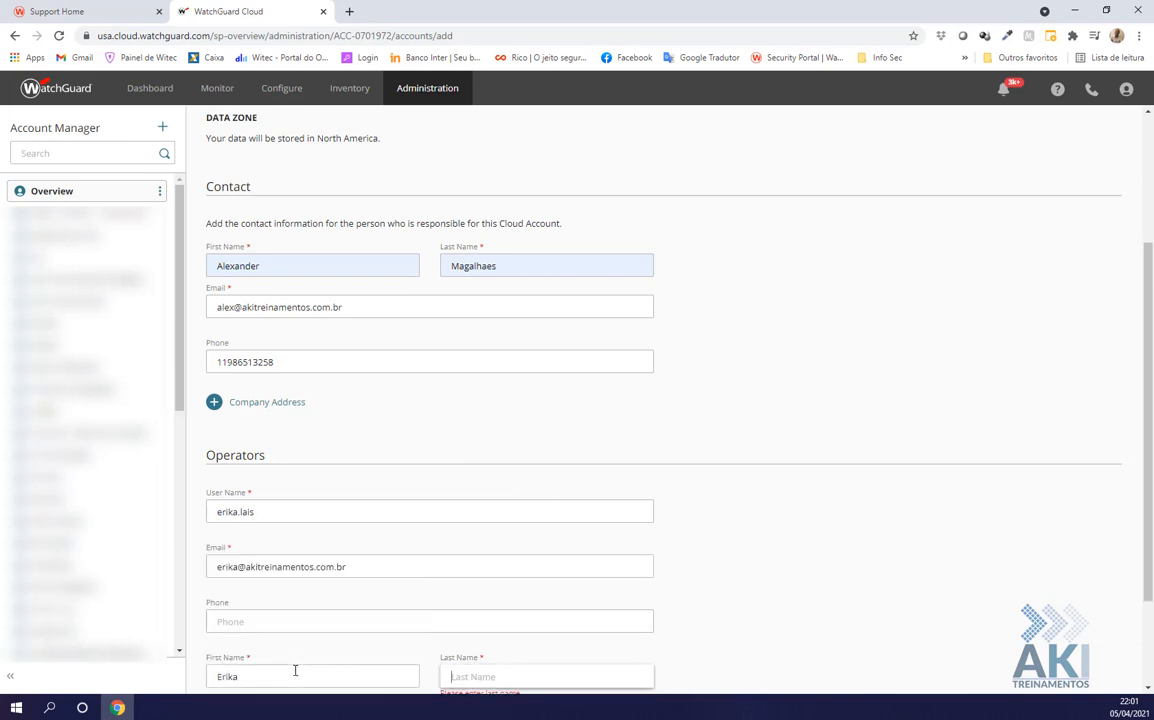
{"action": "scroll", "coordinate": [850, 583], "scroll_direction": "down", "scroll_amount": 2}
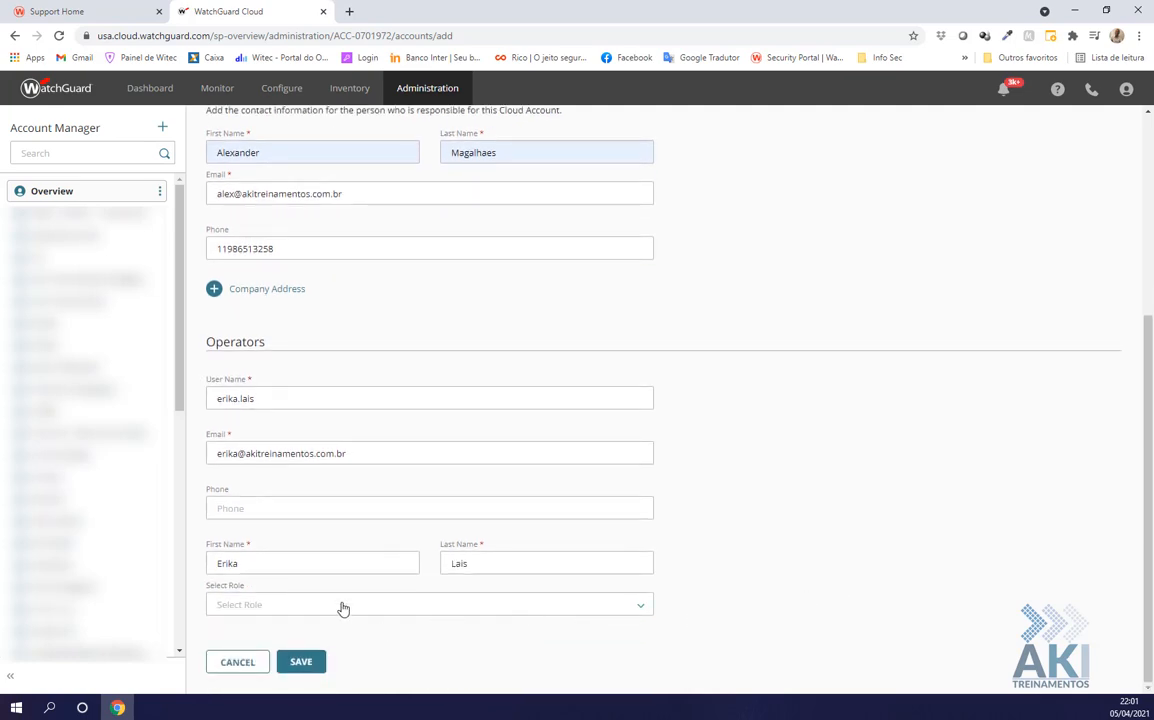
{"action": "left_click", "coordinate": [343, 606]}
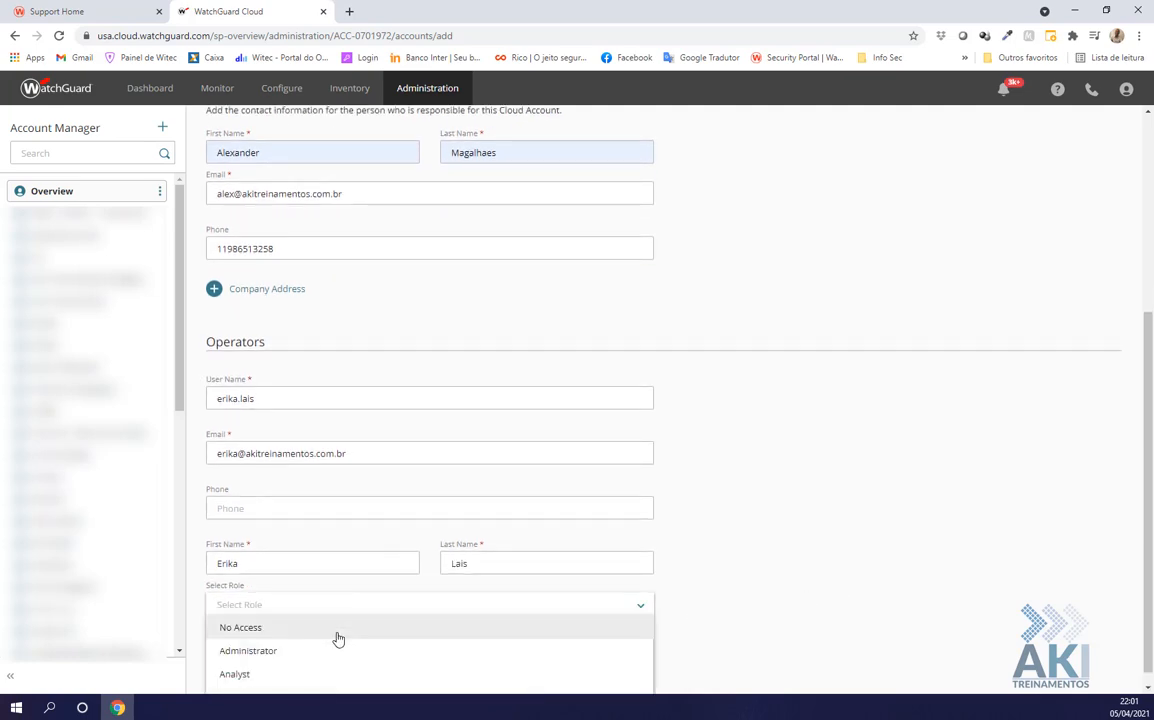
{"action": "scroll", "coordinate": [336, 640], "scroll_direction": "down", "scroll_amount": 1}
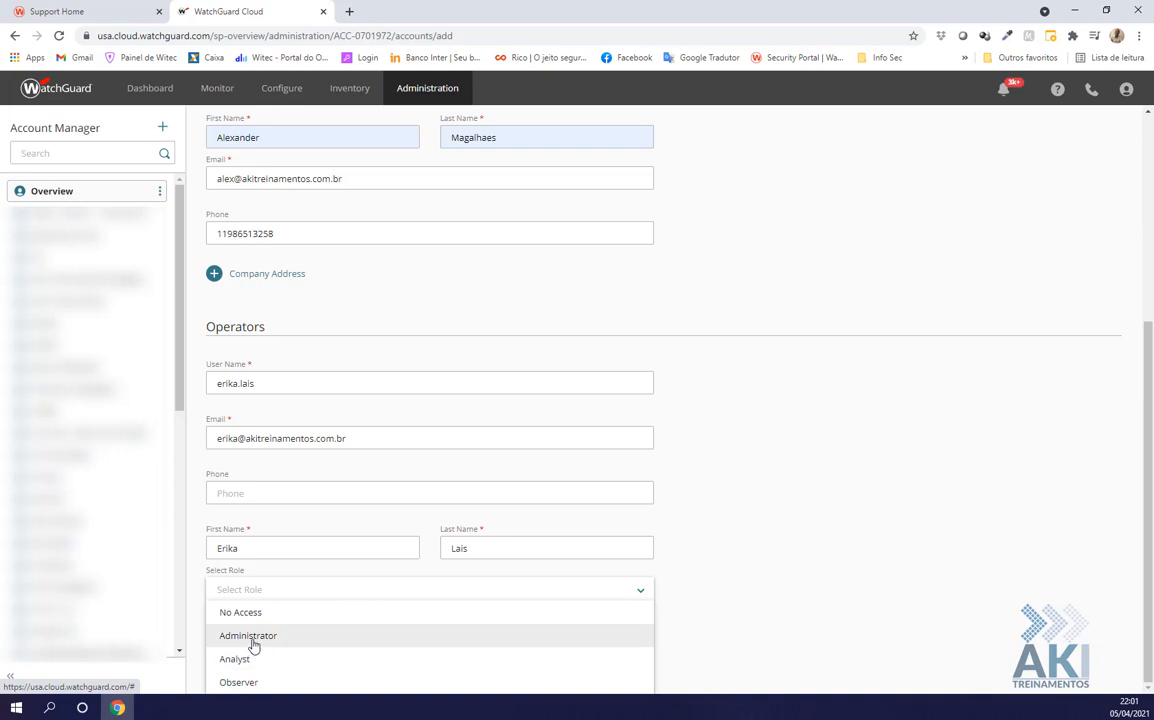
{"action": "left_click", "coordinate": [253, 637]}
{"action": "left_click", "coordinate": [297, 667]}
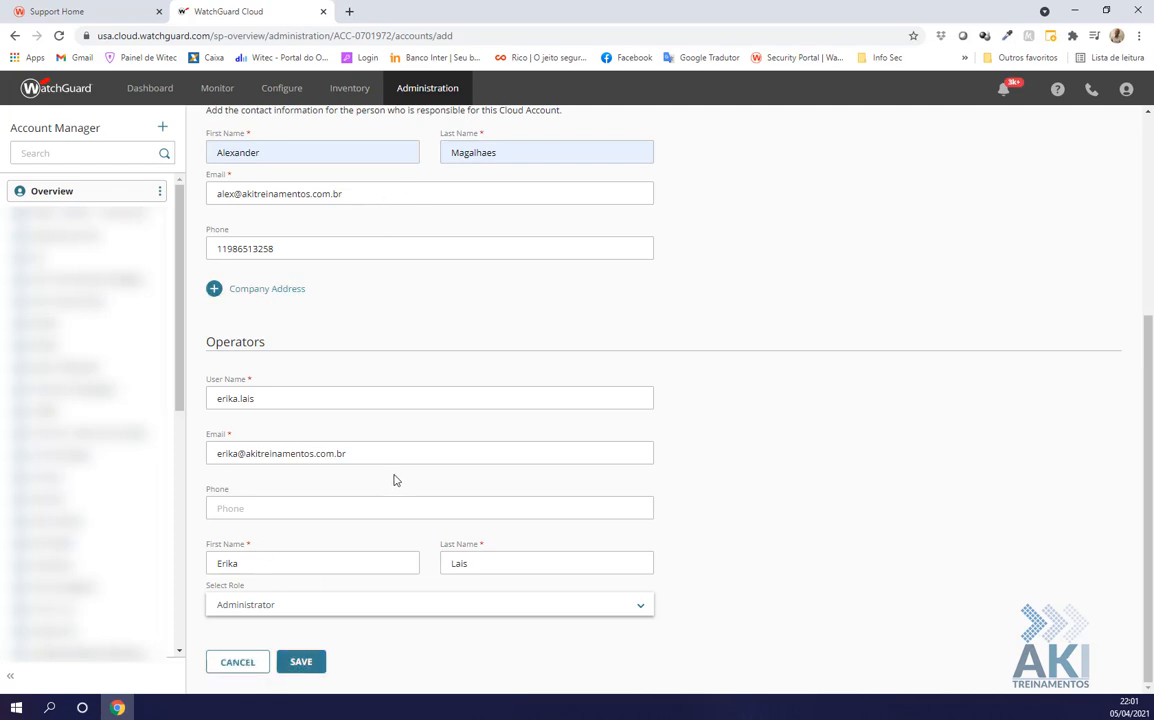
{"action": "scroll", "coordinate": [403, 460], "scroll_direction": "up", "scroll_amount": 2}
{"action": "scroll", "coordinate": [390, 490], "scroll_direction": "up", "scroll_amount": 2}
{"action": "scroll", "coordinate": [301, 558], "scroll_direction": "down", "scroll_amount": 4}
{"action": "scroll", "coordinate": [291, 227], "scroll_direction": "up", "scroll_amount": 3}
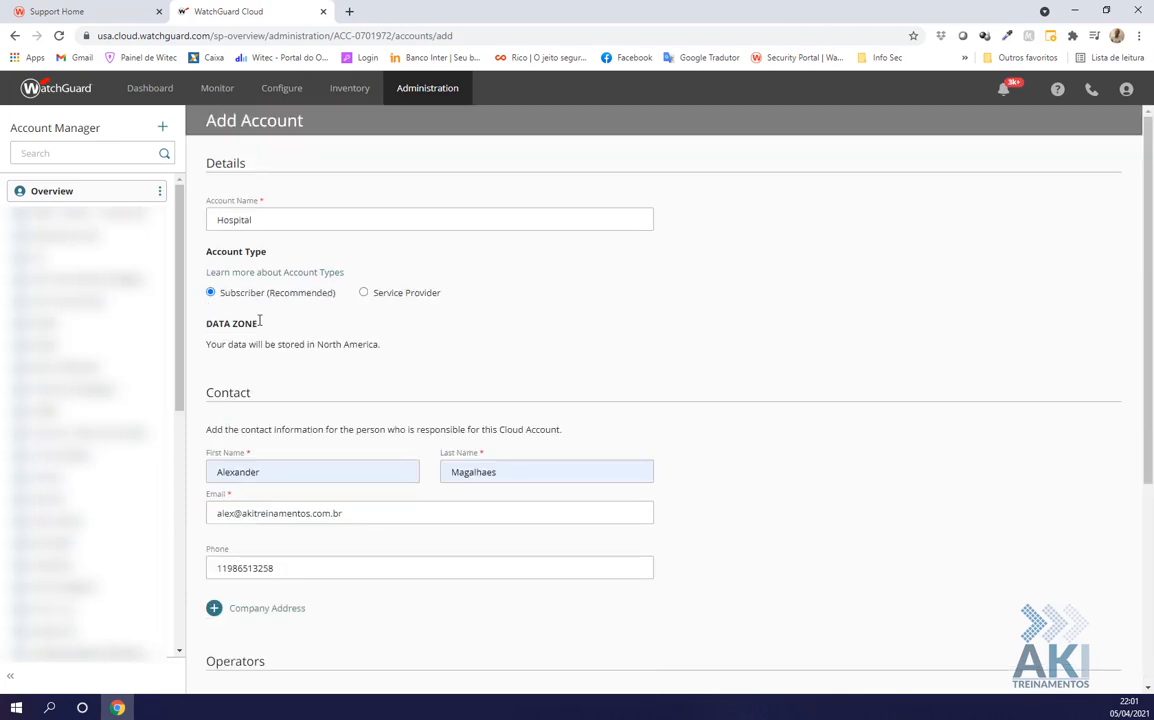
{"action": "scroll", "coordinate": [269, 330], "scroll_direction": "down", "scroll_amount": 1}
{"action": "scroll", "coordinate": [269, 330], "scroll_direction": "down", "scroll_amount": 3}
{"action": "left_click", "coordinate": [236, 658]}
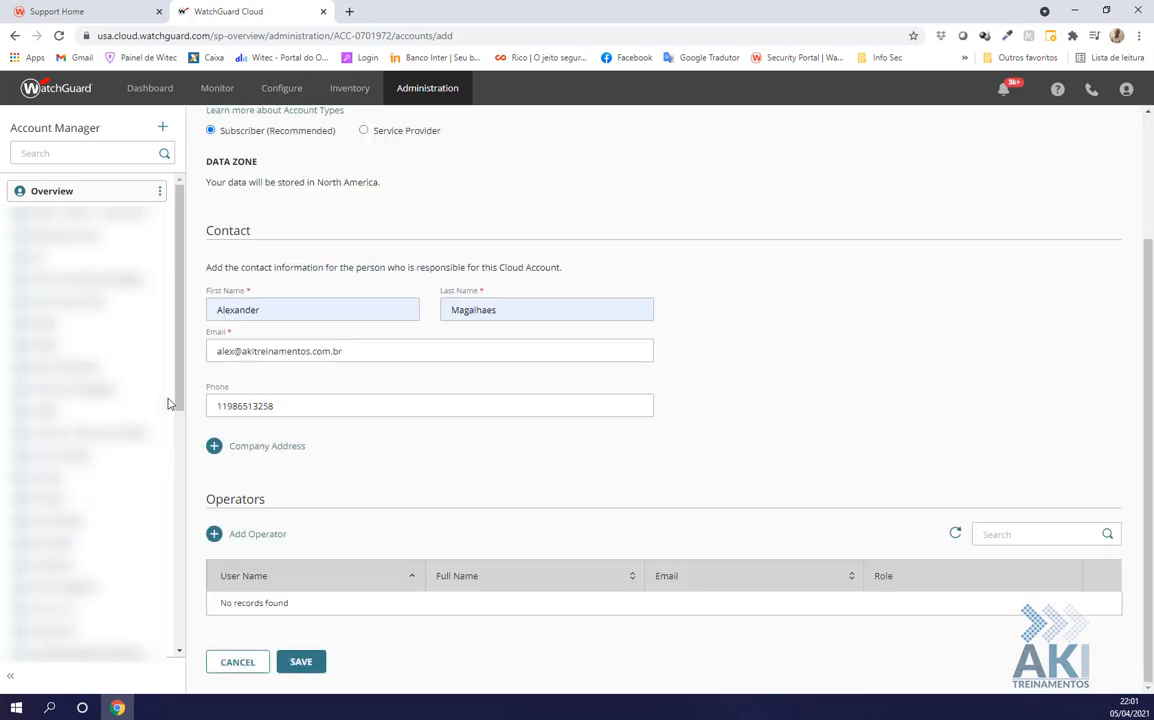
Switch to the Hospital account and view its host sensor allocation: 0 allocated, 380 unallocated
{"action": "left_click_drag", "start_coordinate": [178, 381], "coordinate": [180, 425]}
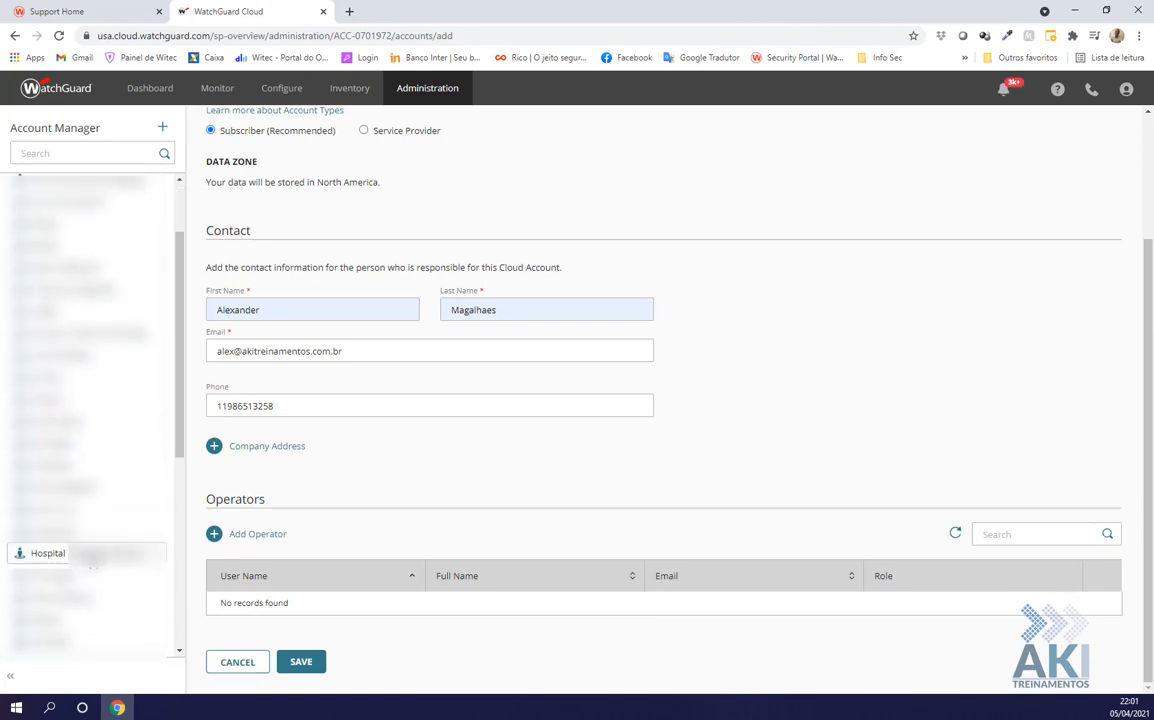
{"action": "left_click", "coordinate": [90, 563]}
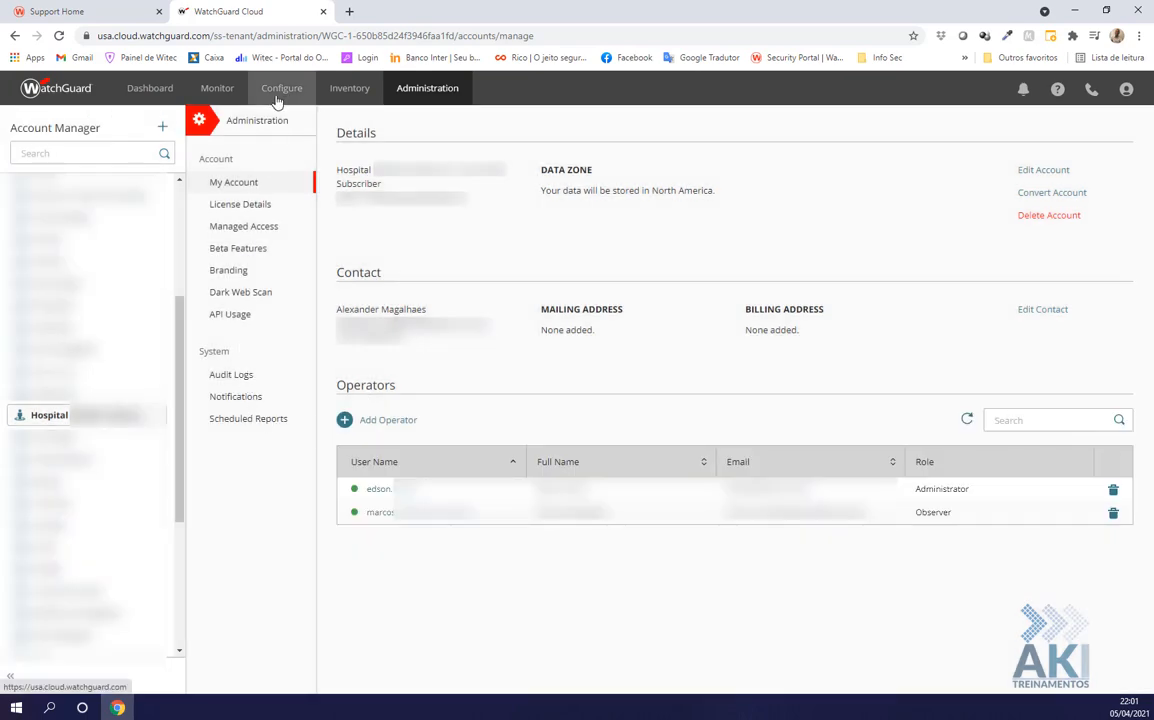
{"action": "left_click", "coordinate": [336, 94]}
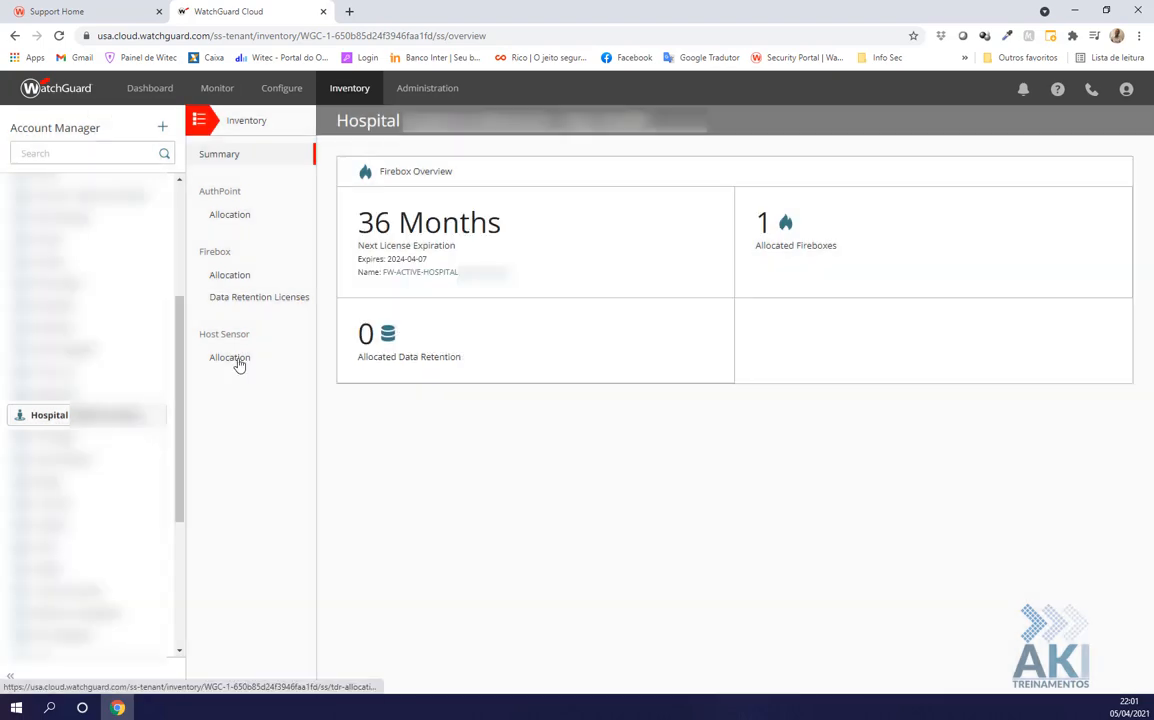
{"action": "left_click", "coordinate": [236, 362]}
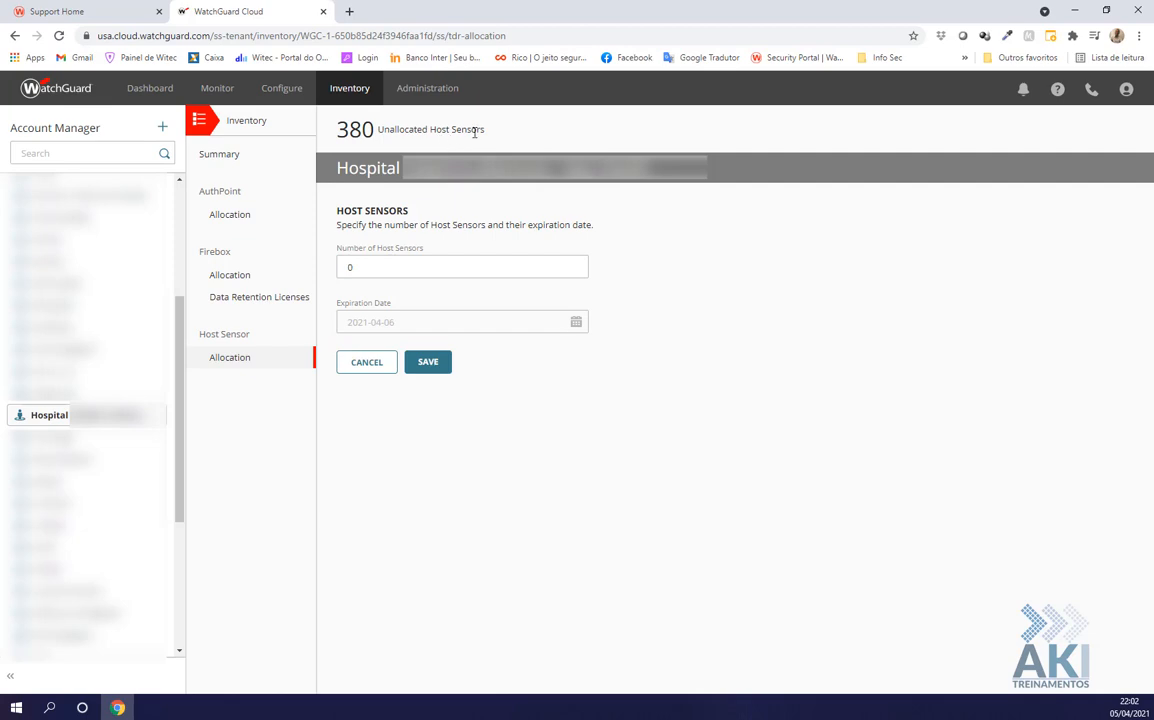
{"action": "left_click_drag", "start_coordinate": [178, 310], "coordinate": [178, 193]}
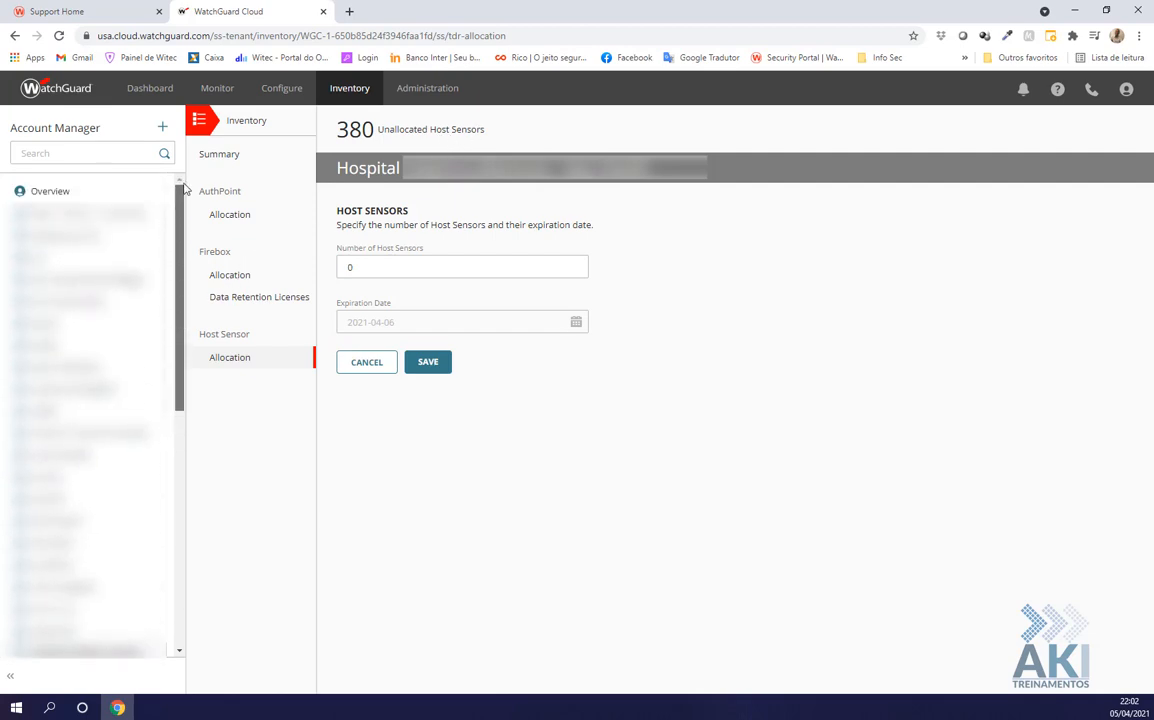
Return to Overview and locate the 250-sensor hospital licence expiring 2024-01-18 under Host Sensor Licenses
{"action": "left_click", "coordinate": [50, 193]}
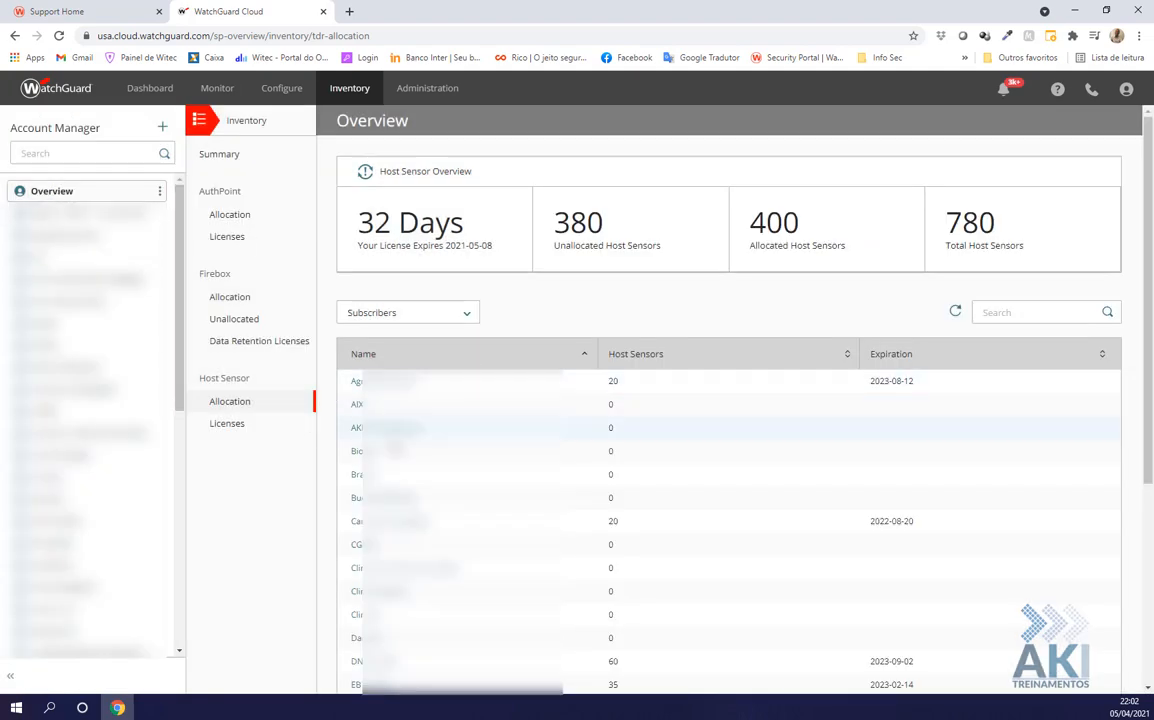
{"action": "left_click", "coordinate": [234, 432]}
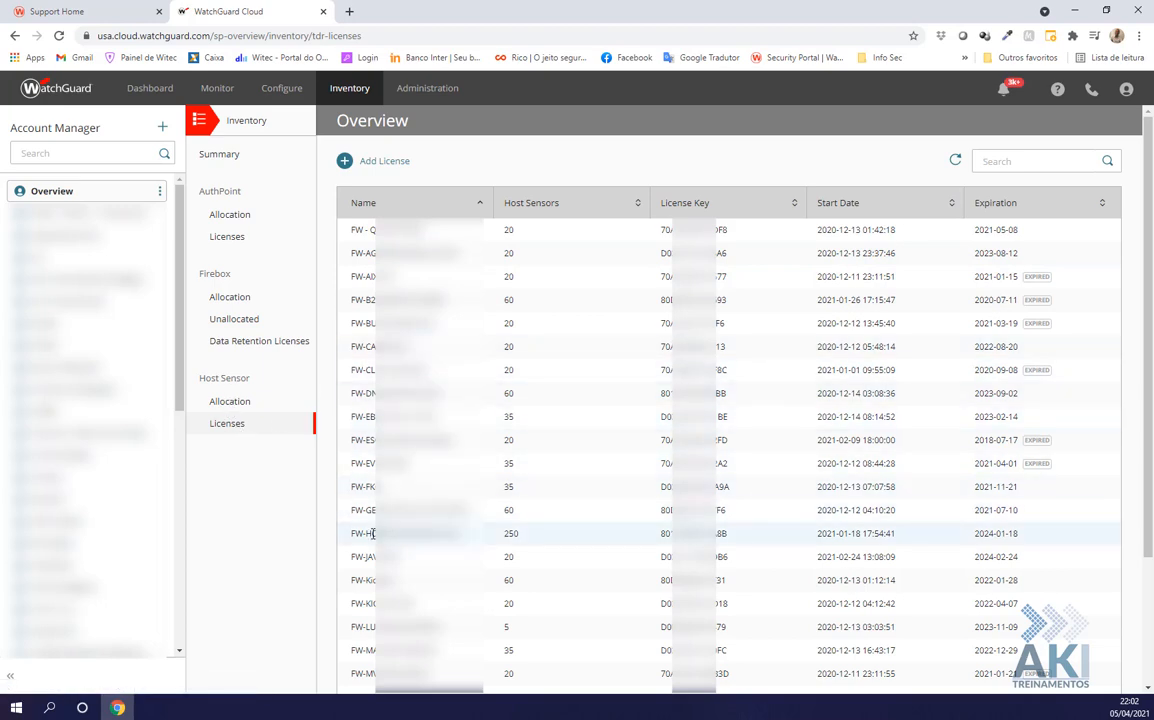
{"action": "left_click_drag", "start_coordinate": [354, 533], "coordinate": [460, 533]}
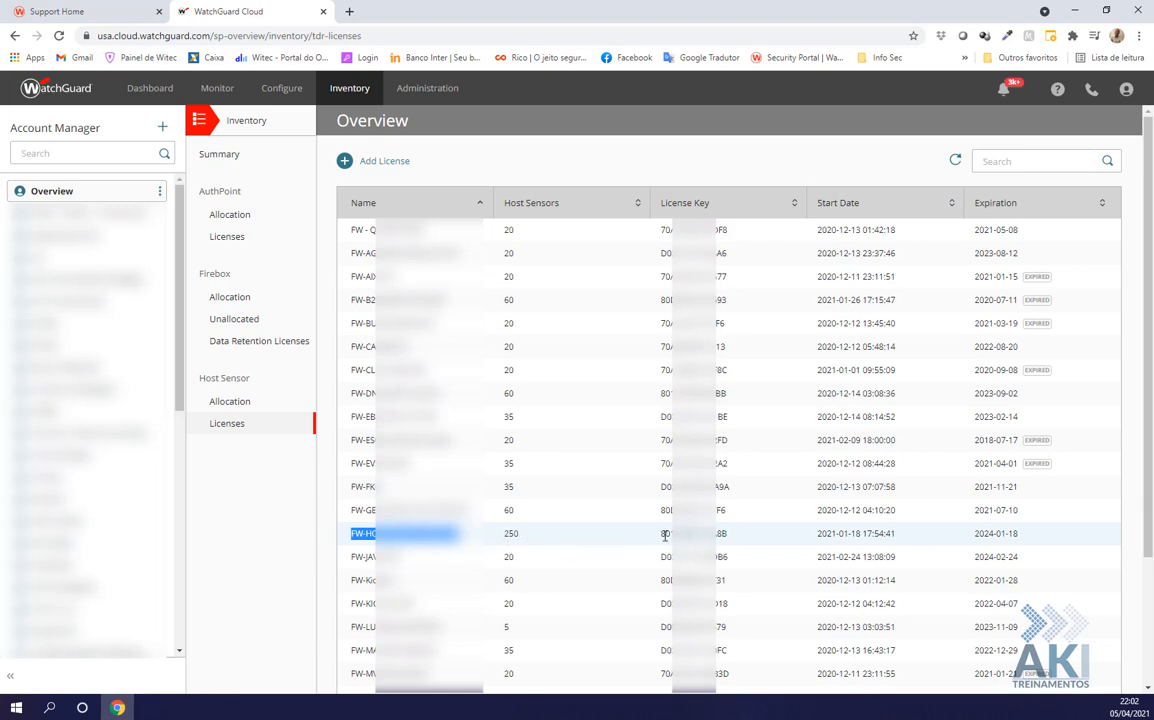
{"action": "left_click_drag", "start_coordinate": [661, 535], "coordinate": [747, 538]}
{"action": "left_click", "coordinate": [748, 538]}
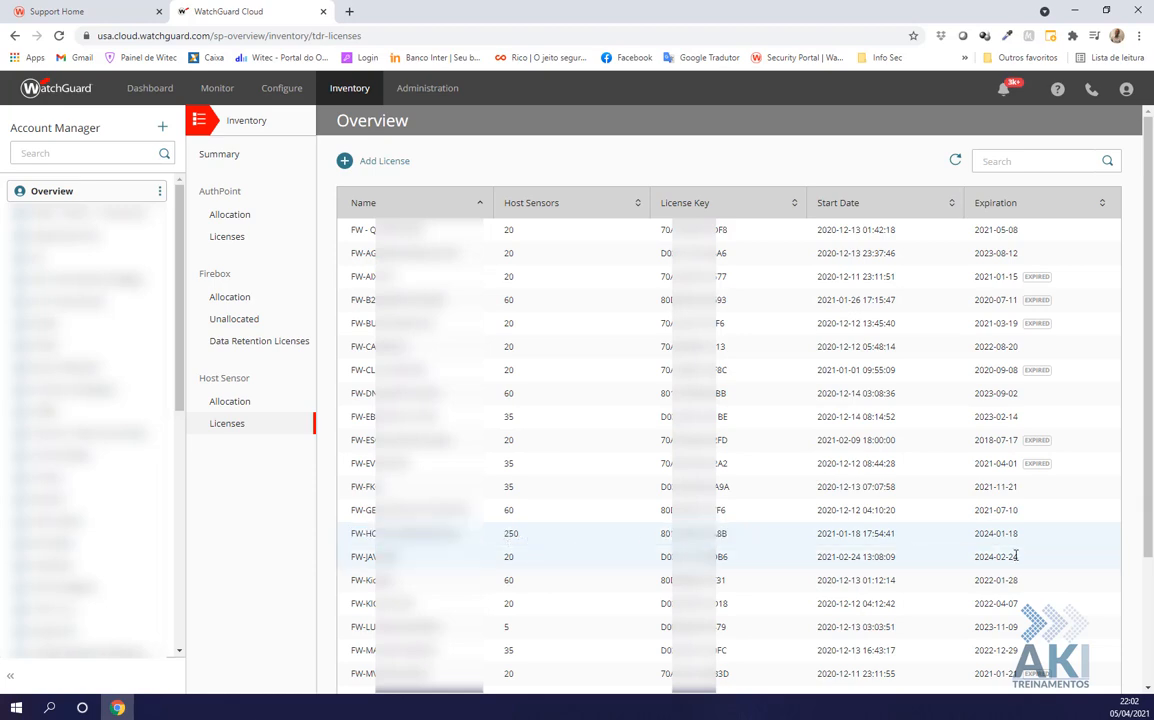
{"action": "left_click_drag", "start_coordinate": [1031, 536], "coordinate": [975, 533]}
{"action": "key", "text": "ctrl+c"}
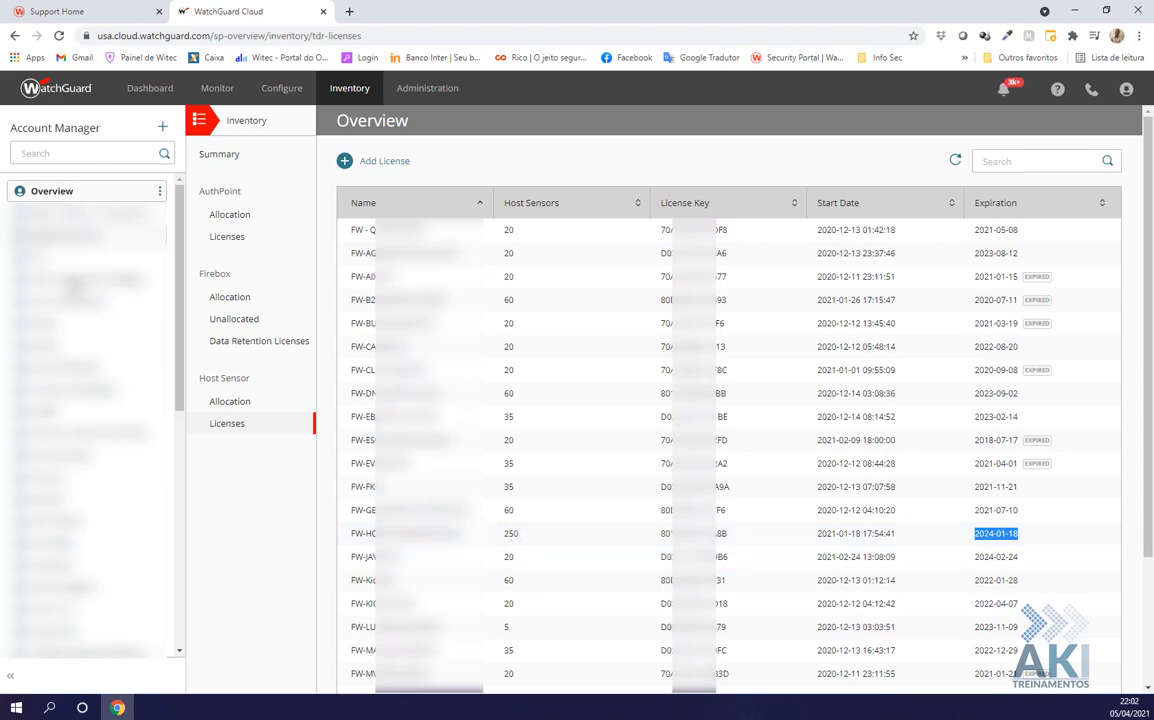
{"action": "scroll", "coordinate": [65, 395], "scroll_direction": "down", "scroll_amount": 2}
{"action": "scroll", "coordinate": [60, 517], "scroll_direction": "down", "scroll_amount": 2}
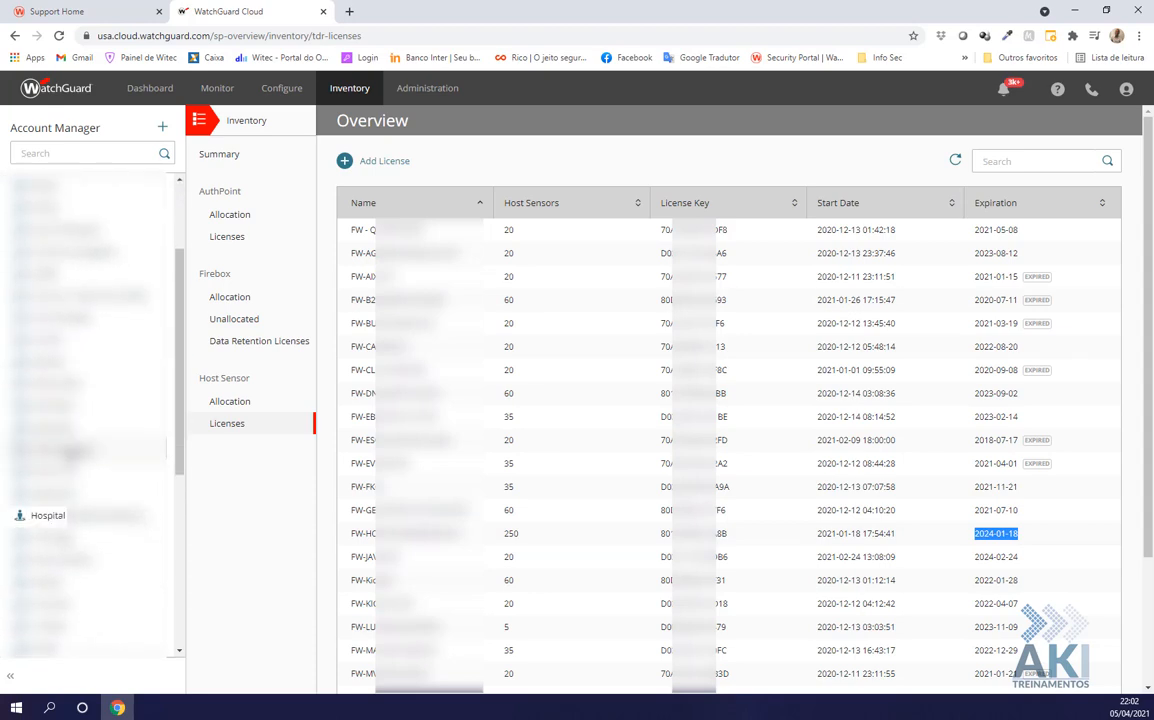
Allocate 250 host sensors to Hospital with expiration 2024-01-18 and save
{"action": "left_click", "coordinate": [60, 517]}
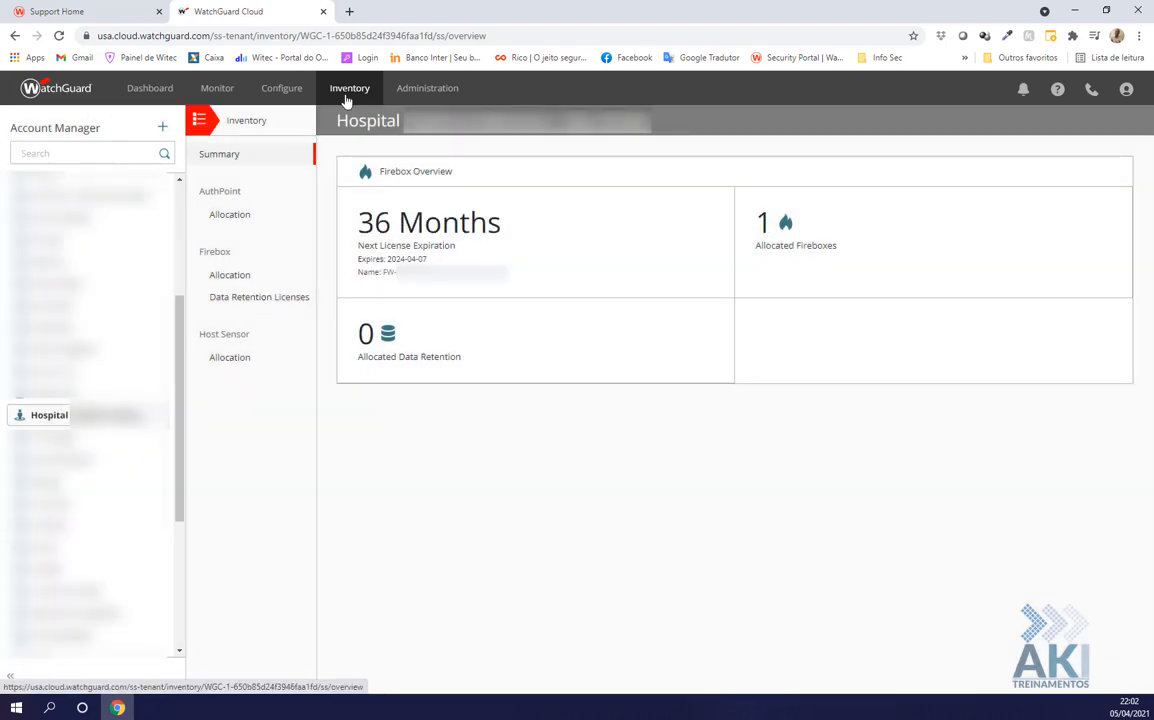
{"action": "left_click", "coordinate": [245, 360]}
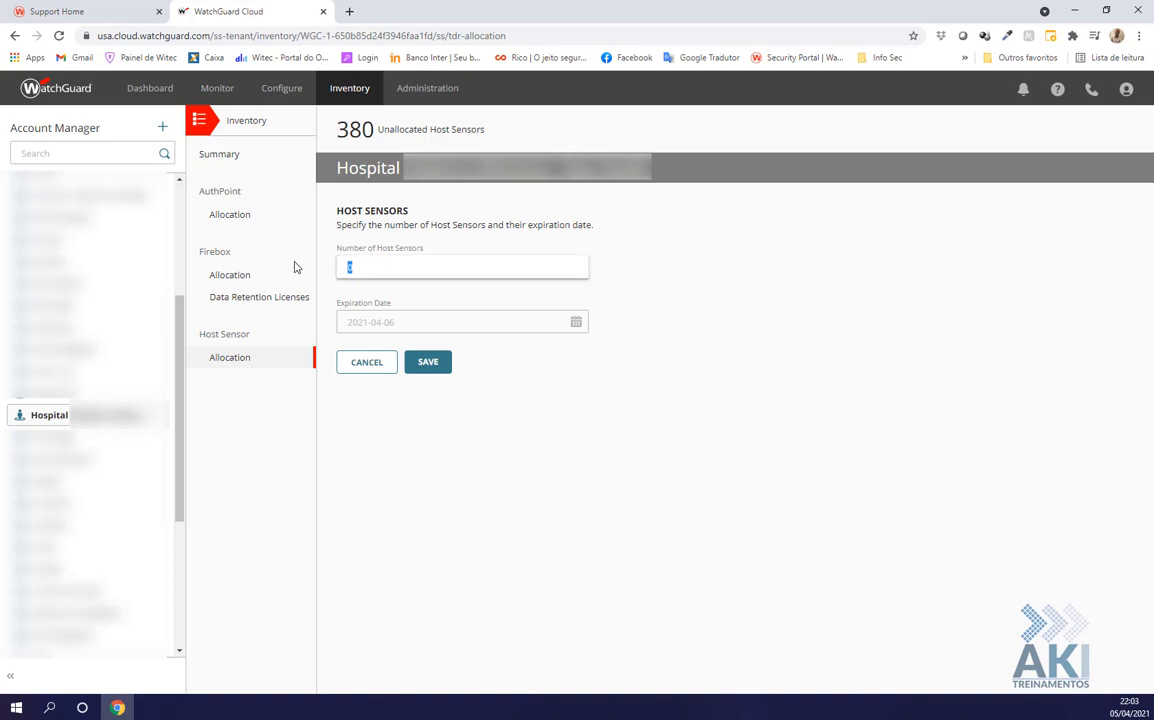
{"action": "double_click", "coordinate": [462, 261]}
{"action": "type", "text": "25"}
{"action": "triple_click", "coordinate": [392, 318]}
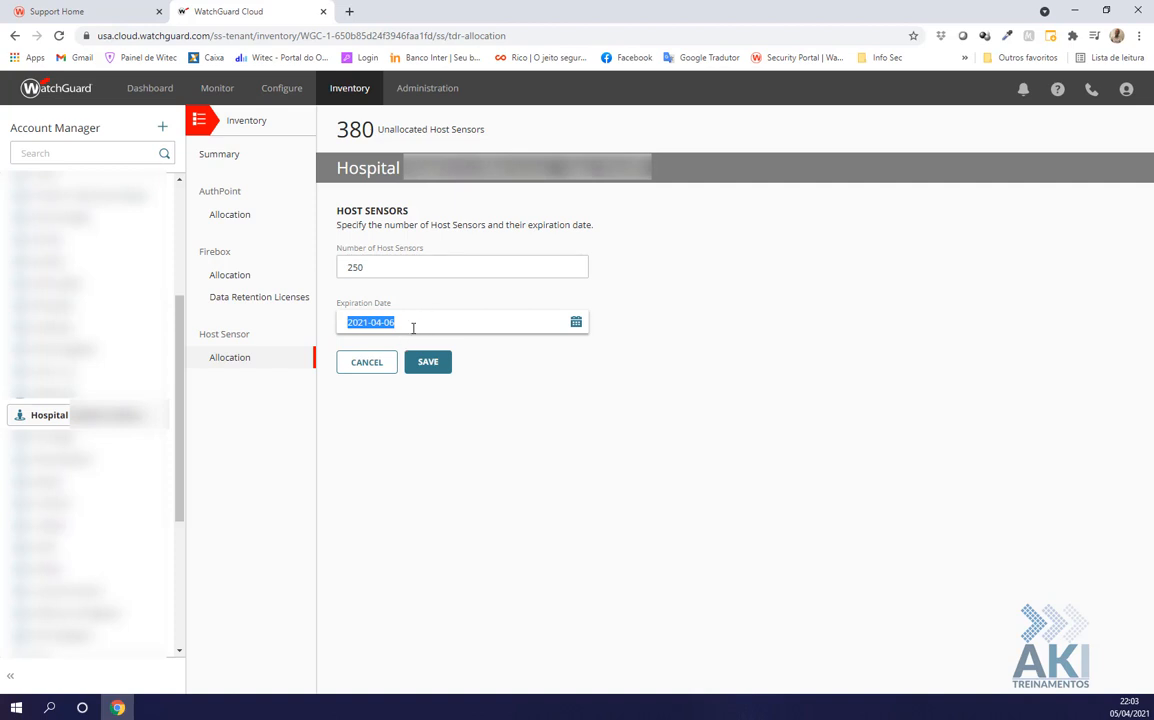
{"action": "key", "text": "ctrl+v"}
{"action": "left_click", "coordinate": [427, 362]}
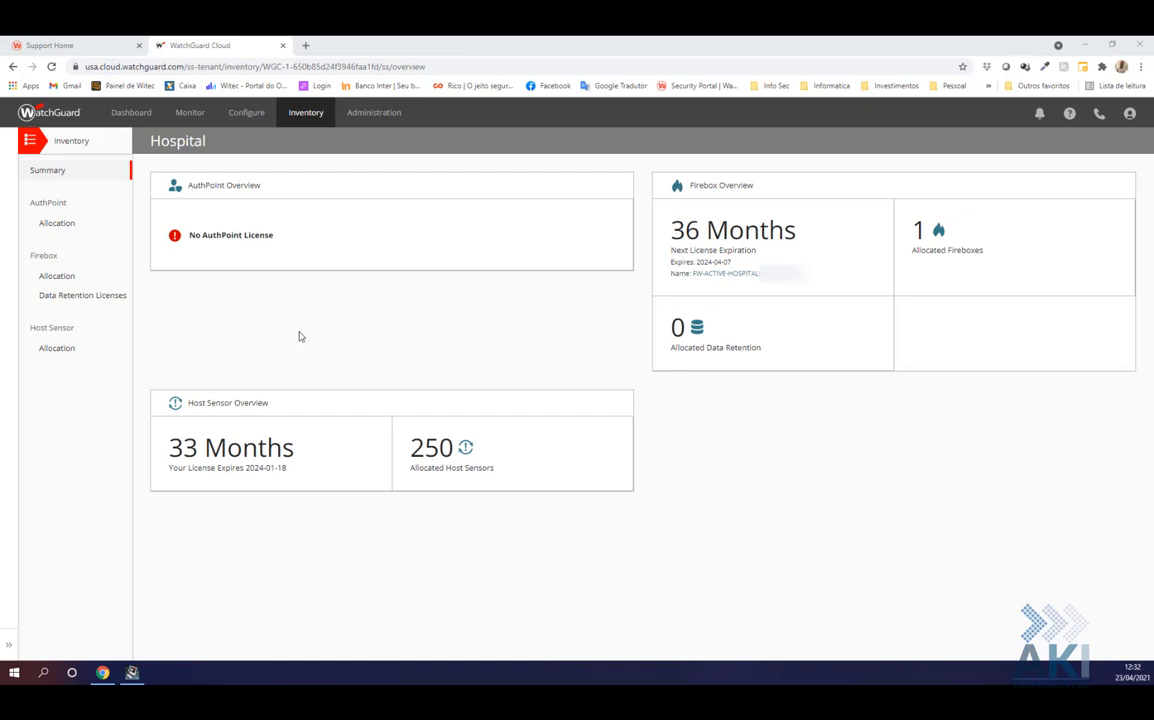
Copy the Account UUID from the Threat Detection Firebox page under Monitor
{"action": "left_click", "coordinate": [191, 116]}
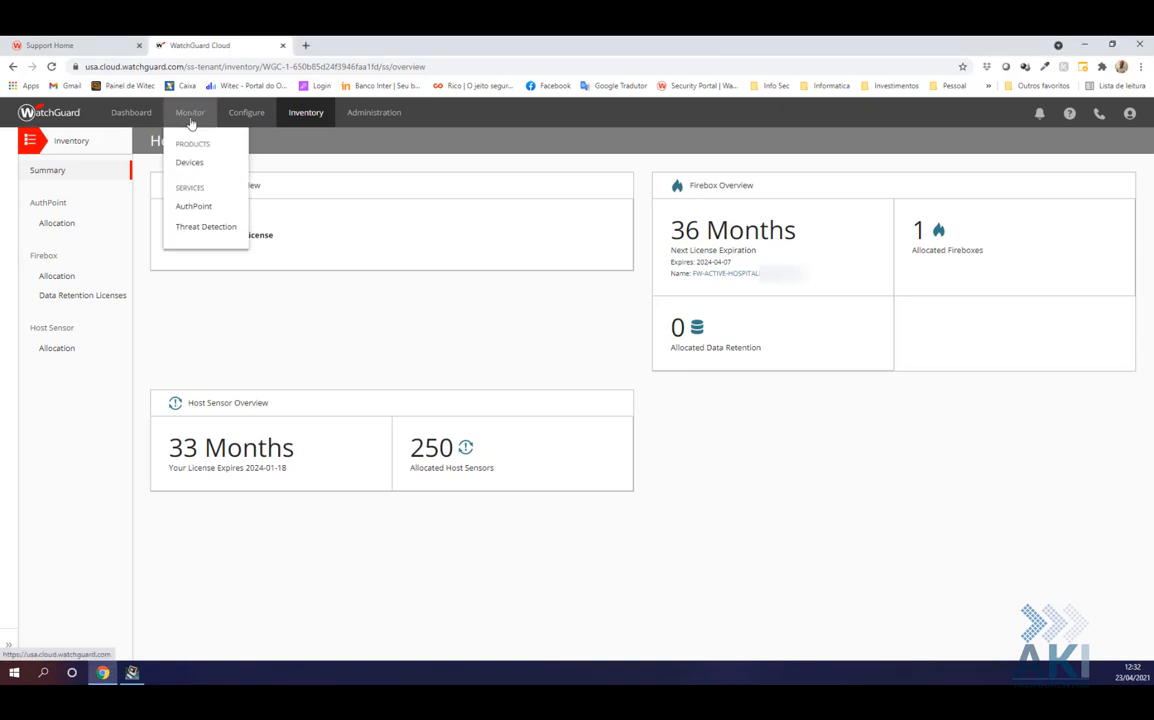
{"action": "left_click", "coordinate": [210, 233]}
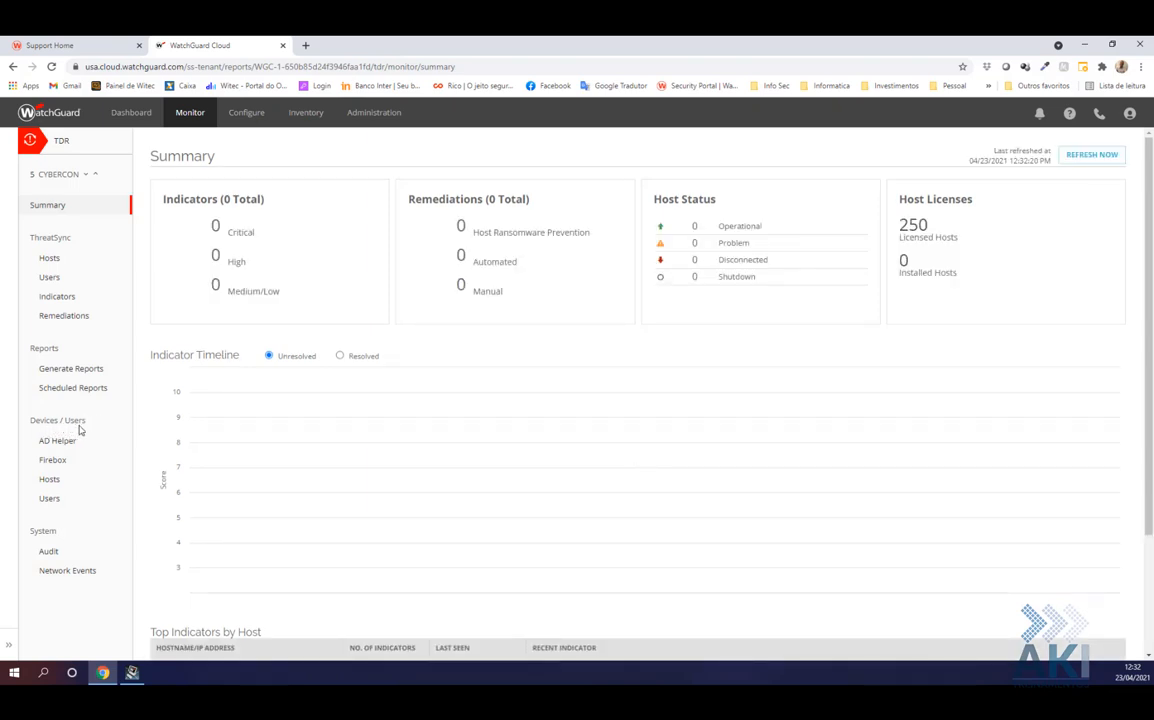
{"action": "left_click", "coordinate": [51, 462]}
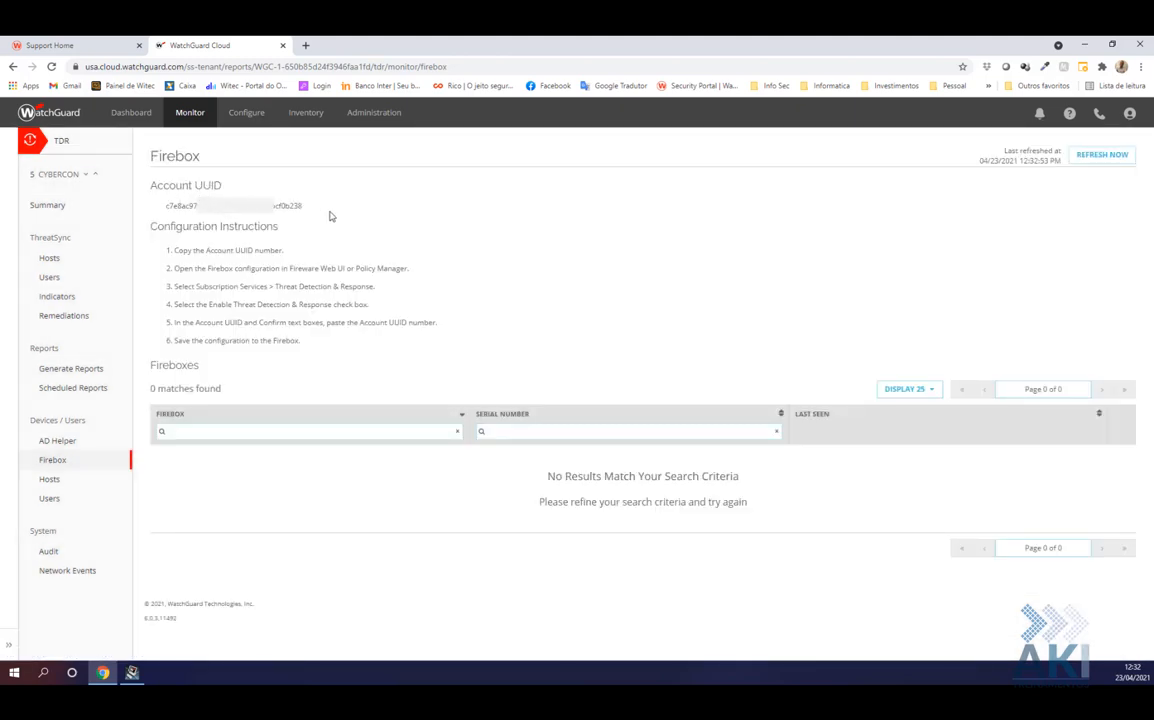
{"action": "left_click_drag", "start_coordinate": [166, 209], "coordinate": [301, 226]}
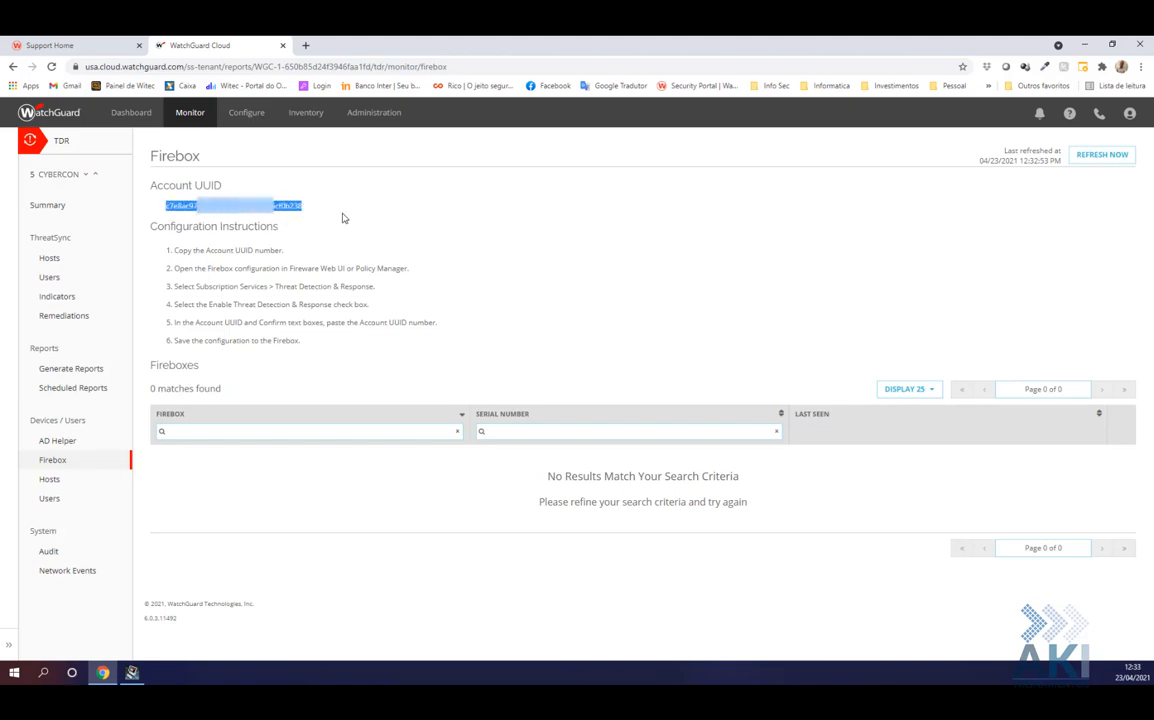
{"action": "left_click", "coordinate": [131, 672]}
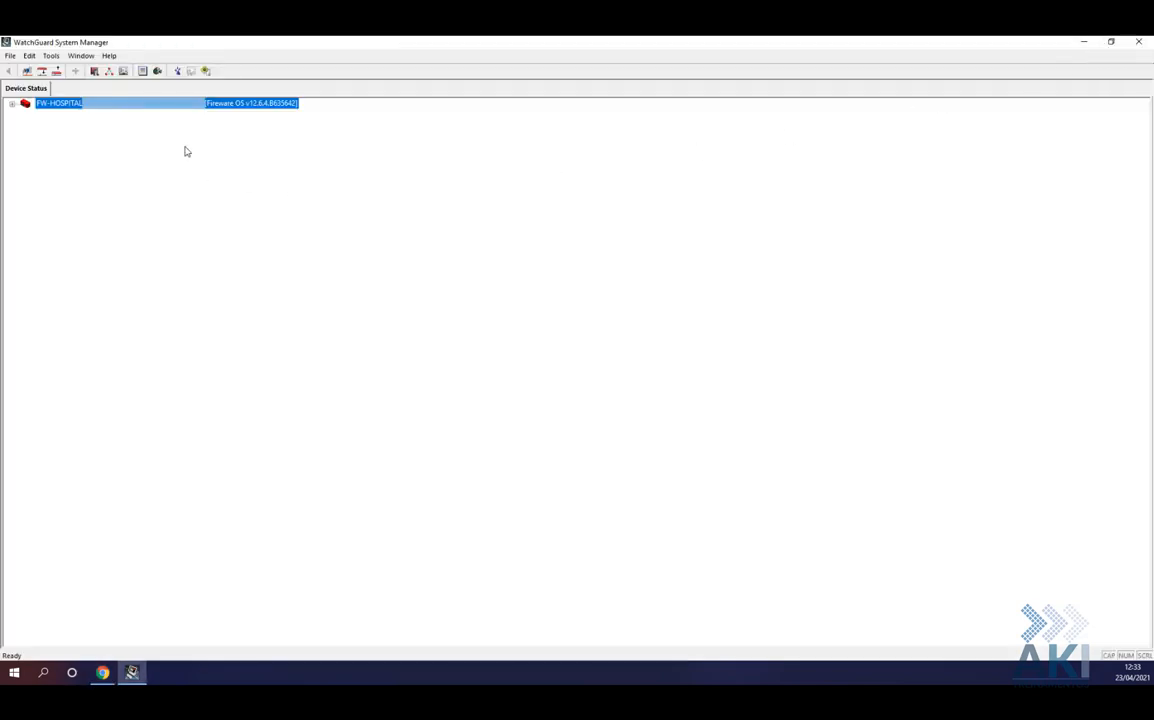
Expand FW-HOSPITAL in WatchGuard System Manager, launch its Policy Manager, then minimize System Manager
{"action": "left_click", "coordinate": [12, 104]}
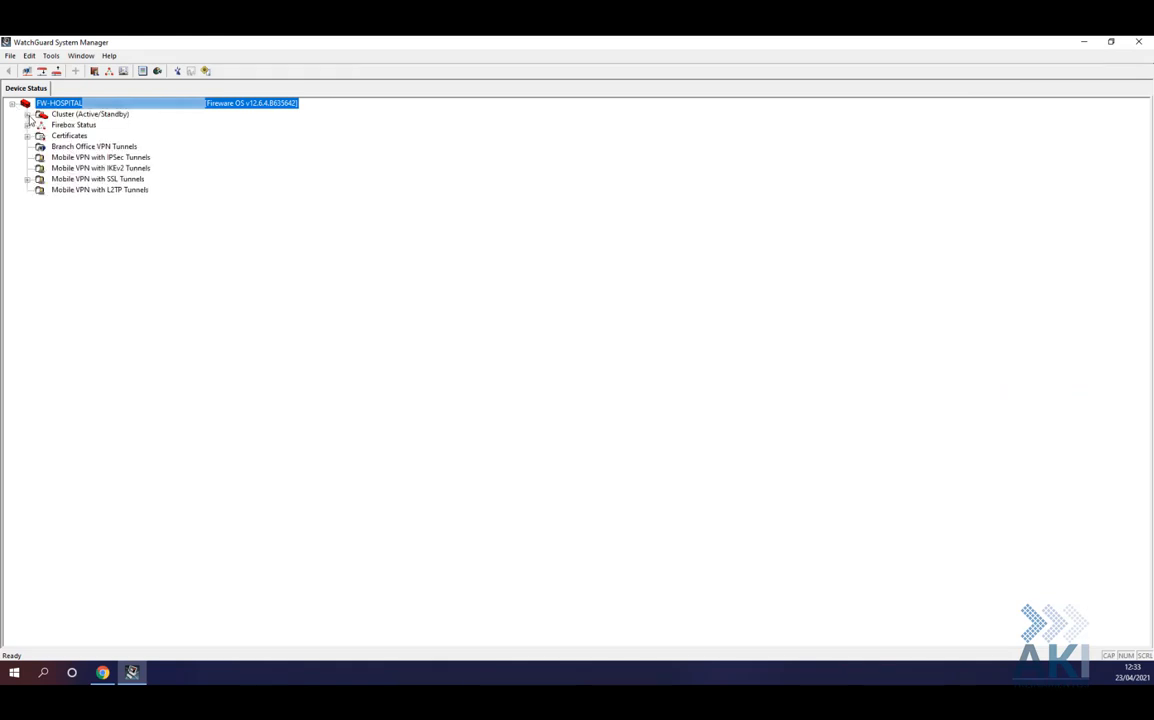
{"action": "right_click", "coordinate": [92, 107]}
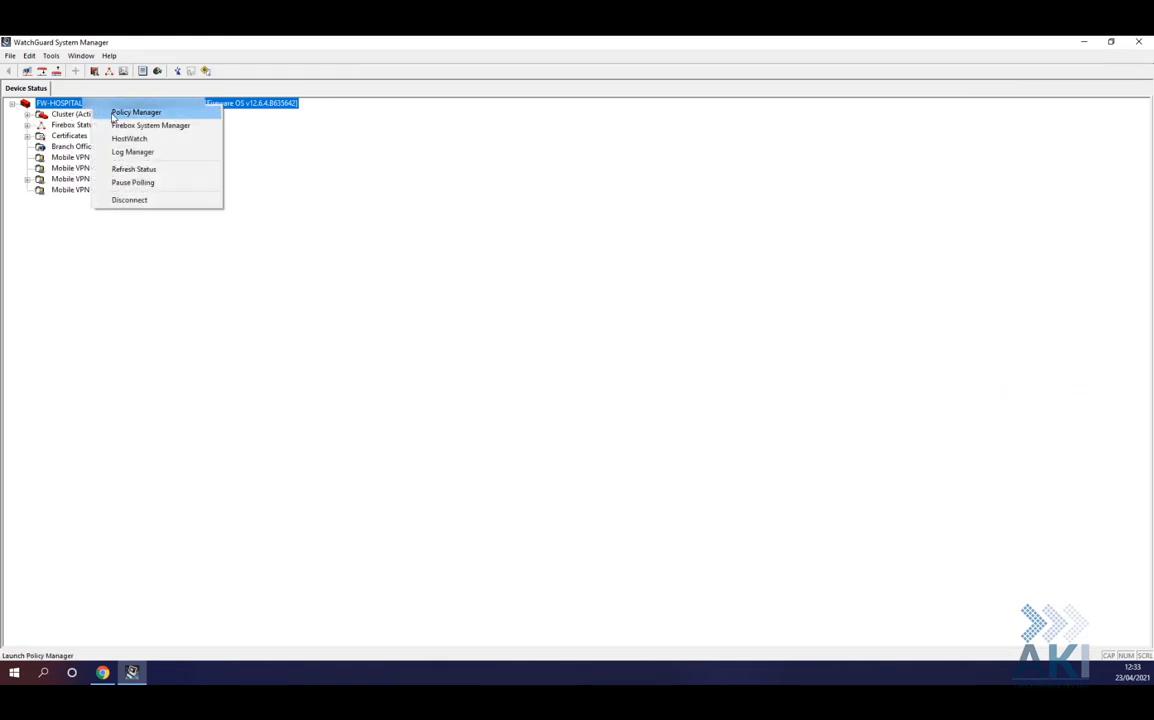
{"action": "left_click", "coordinate": [113, 116]}
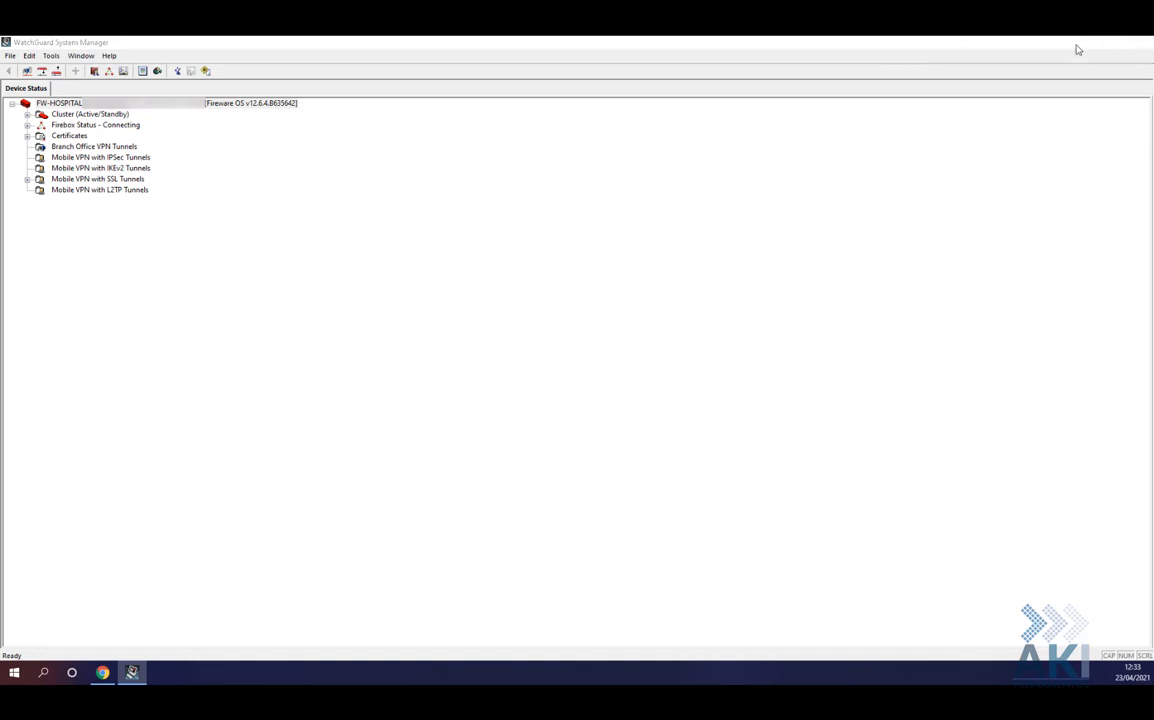
{"action": "left_click", "coordinate": [1082, 44]}
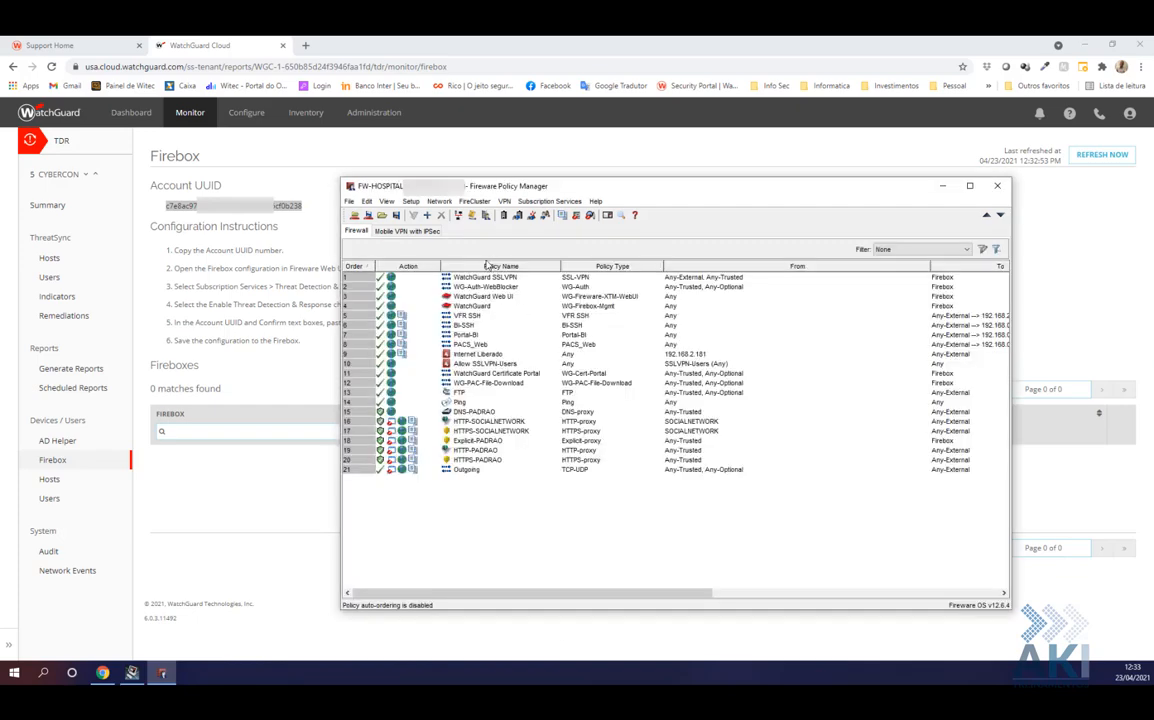
Confirm the Firebox feature keys list Threat Detection & Response as enabled
{"action": "left_click", "coordinate": [540, 202]}
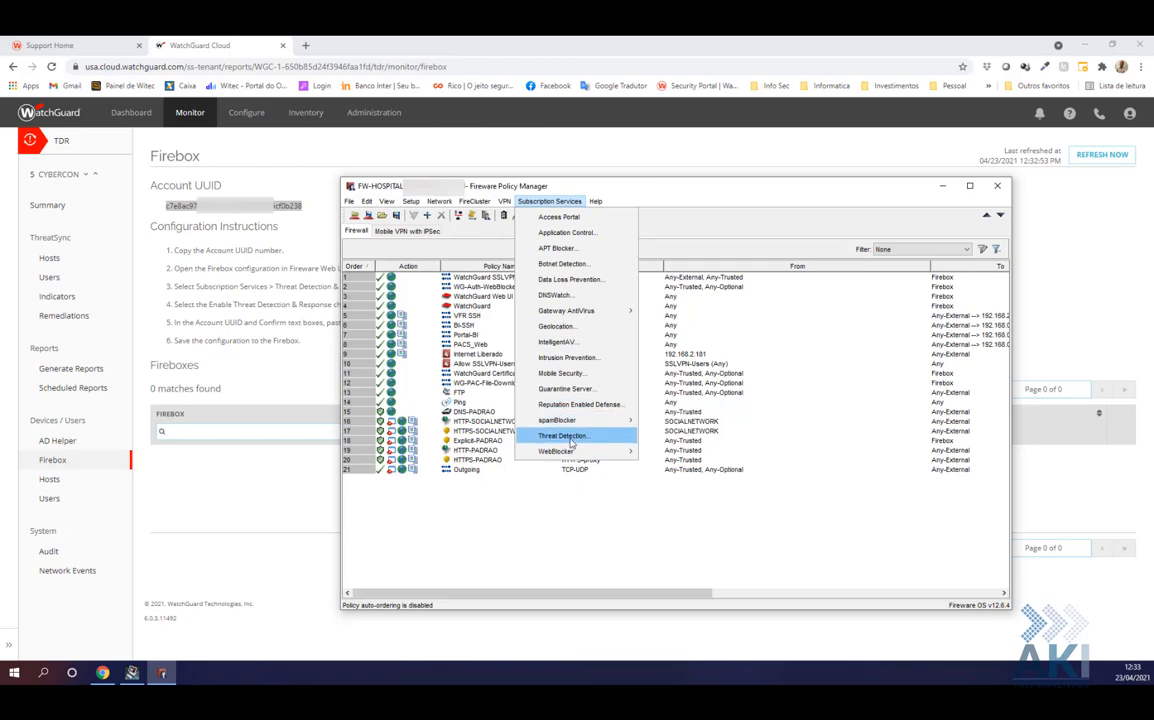
{"action": "mouse_move", "coordinate": [411, 201]}
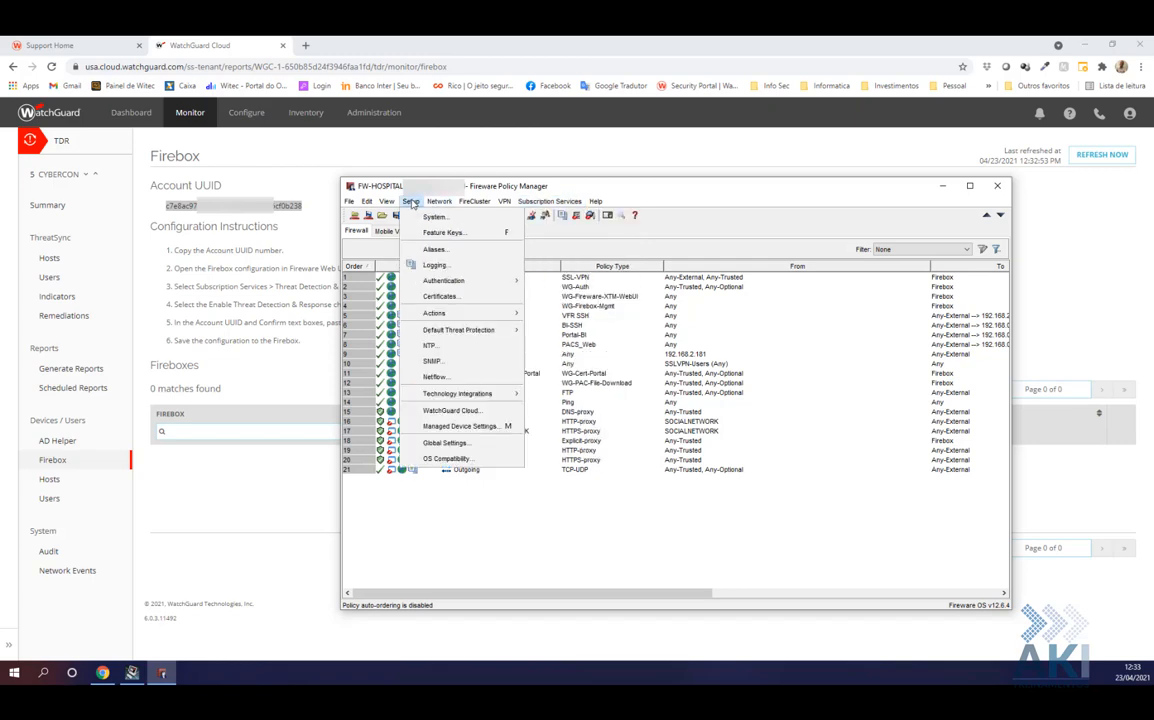
{"action": "left_click", "coordinate": [440, 232]}
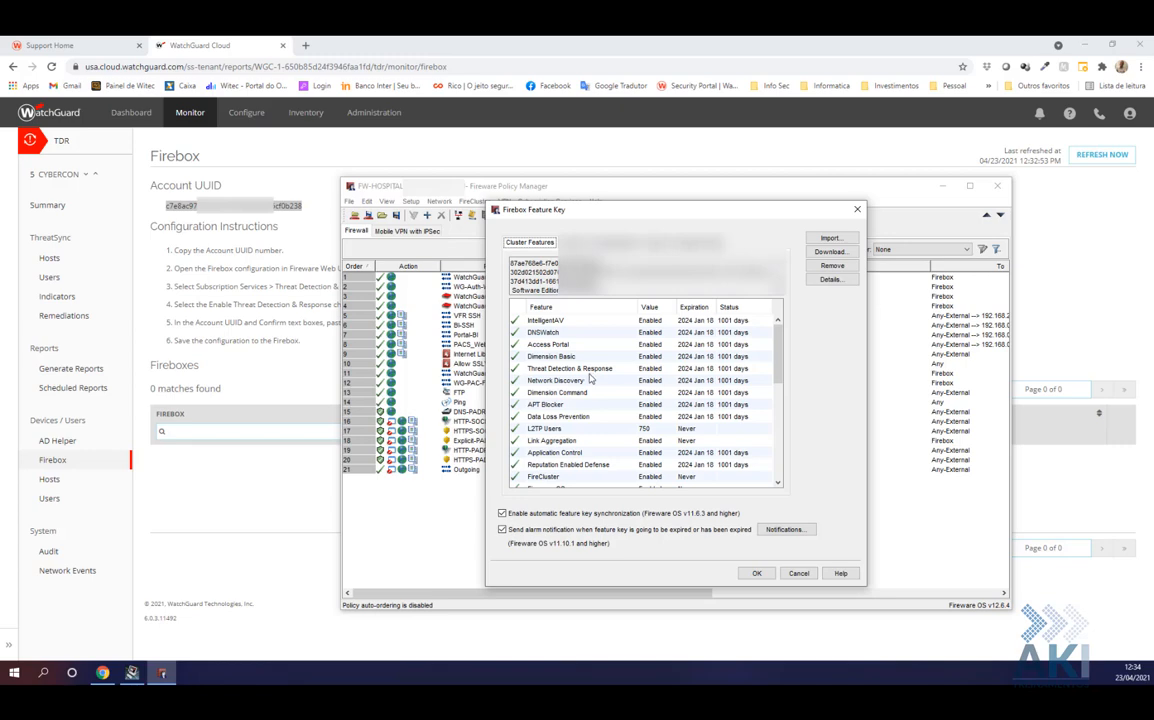
{"action": "left_click", "coordinate": [797, 577]}
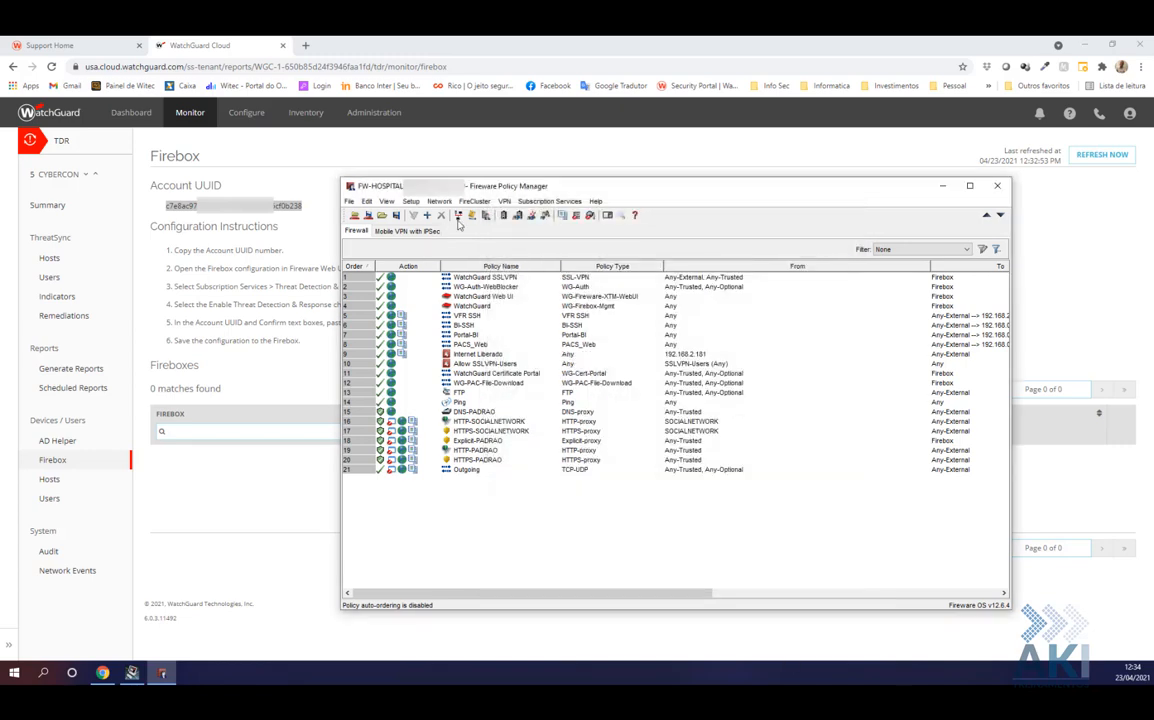
{"action": "left_click", "coordinate": [546, 201]}
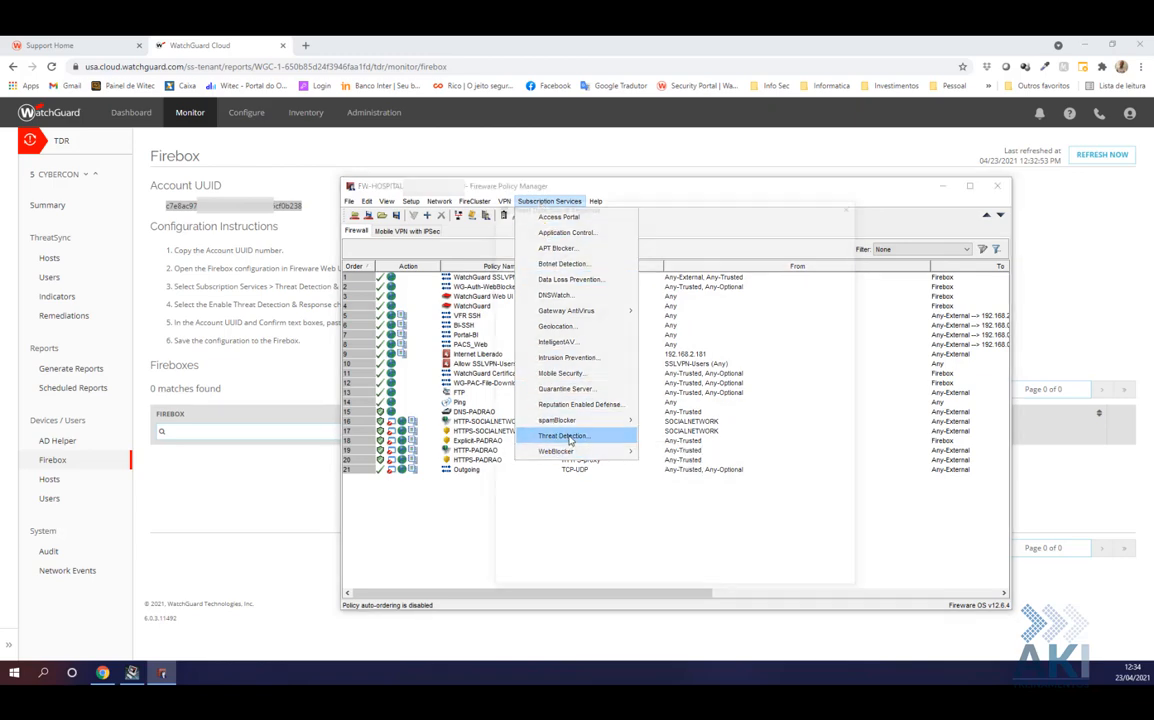
Enable Threat Detection & Response with the pasted Account UUID, leaving Host Sensor Enforcement unchecked
{"action": "left_click", "coordinate": [569, 437]}
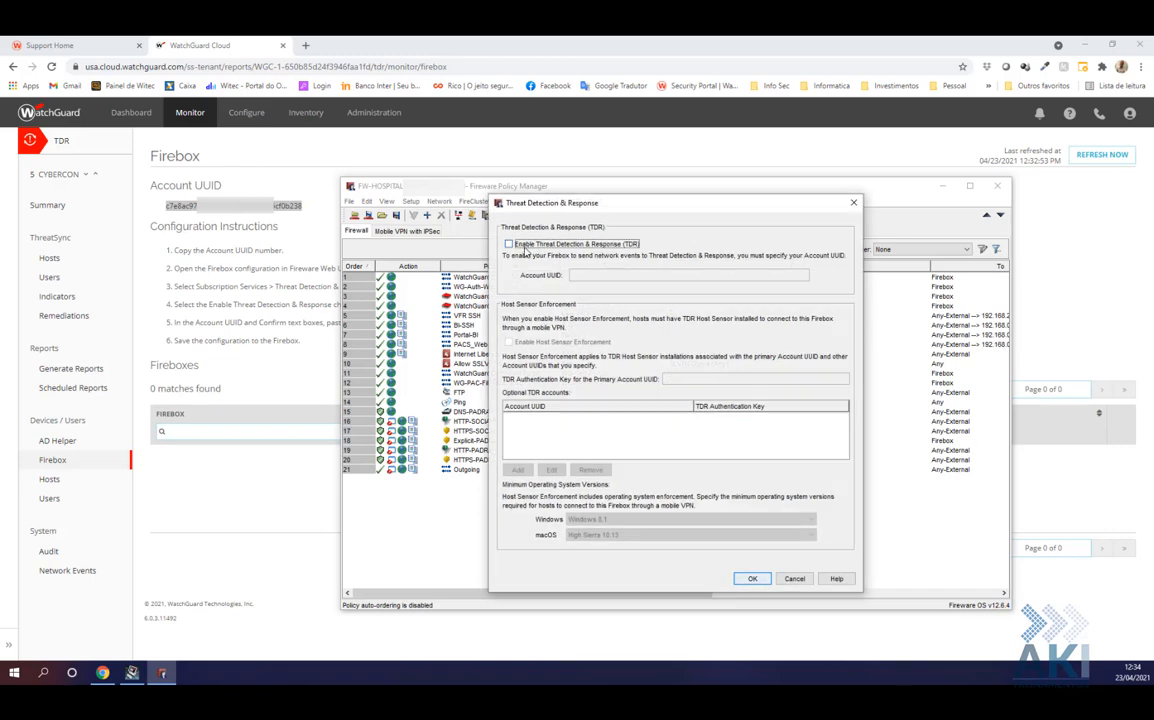
{"action": "left_click", "coordinate": [524, 247]}
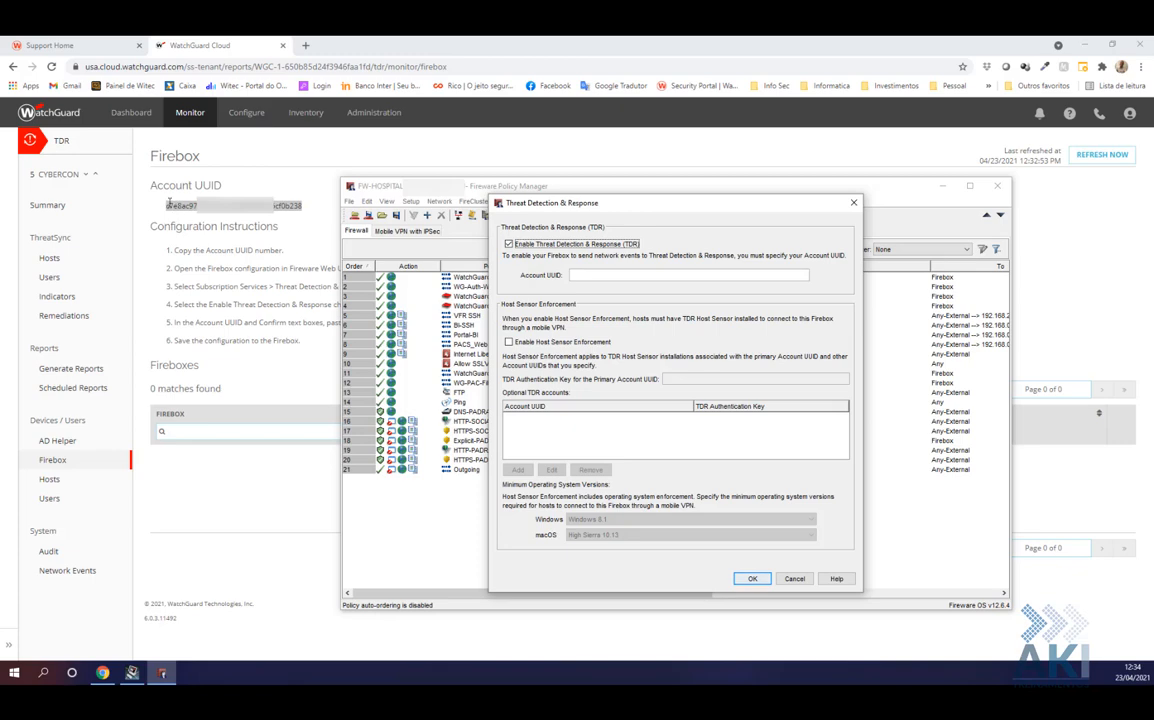
{"action": "left_click", "coordinate": [597, 273]}
{"action": "key", "text": "ctrl+v"}
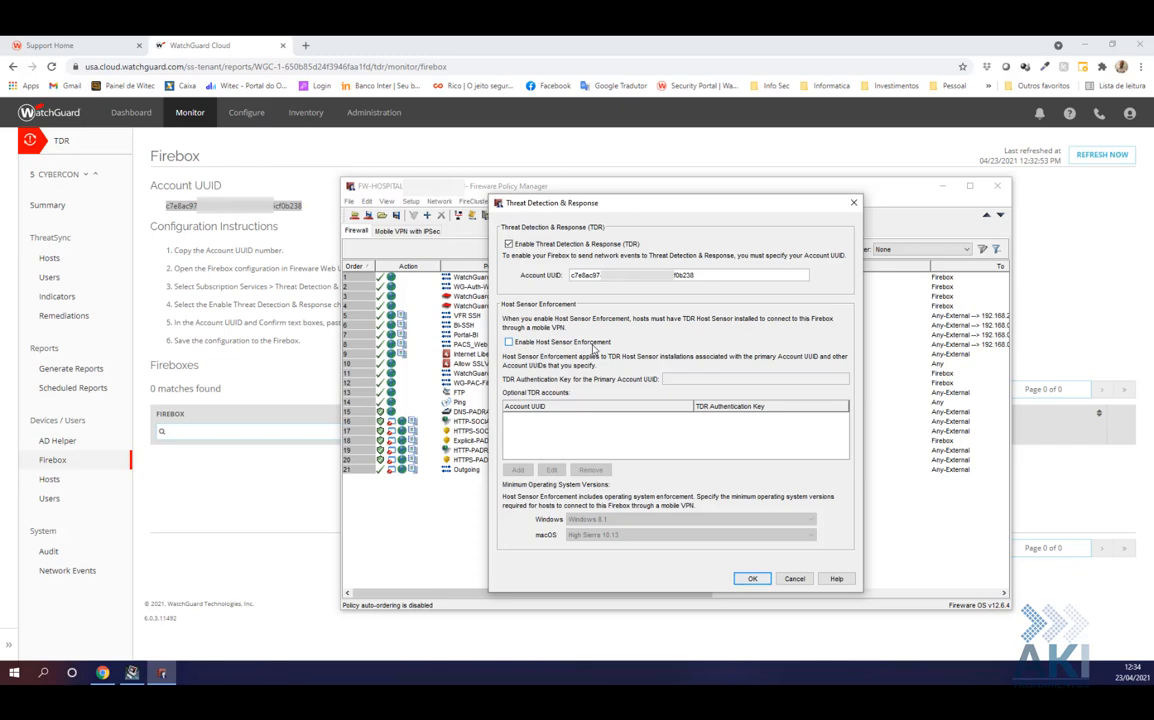
{"action": "left_click", "coordinate": [561, 345]}
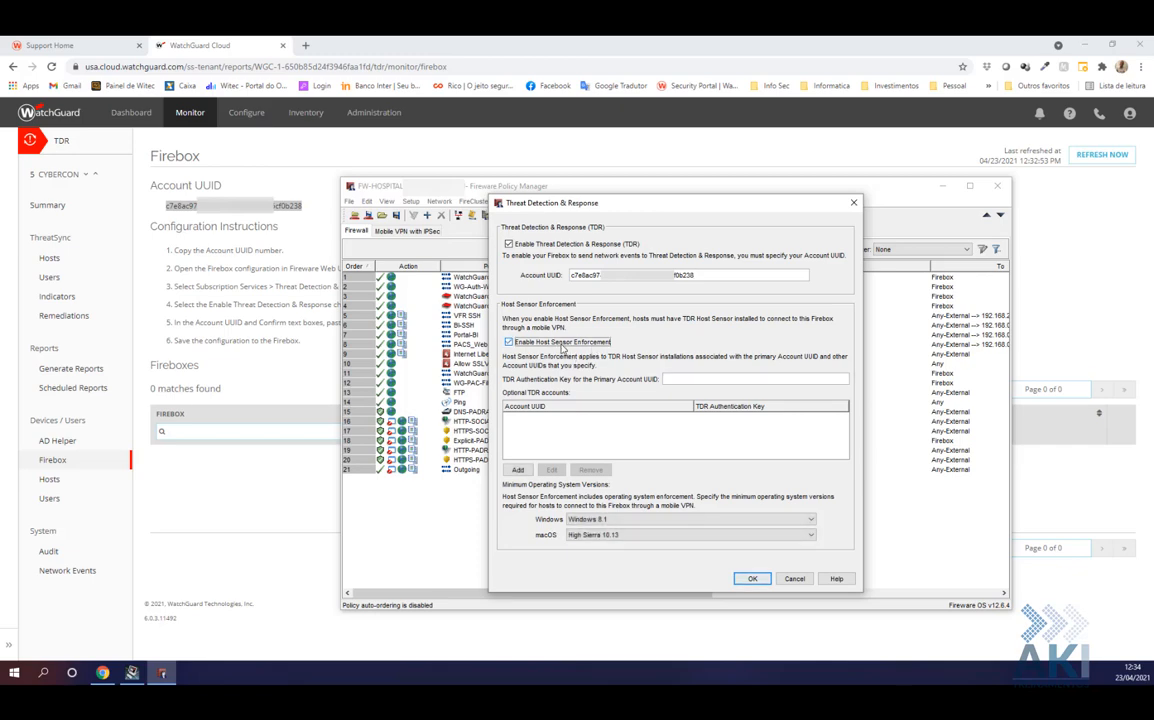
{"action": "left_click", "coordinate": [562, 345]}
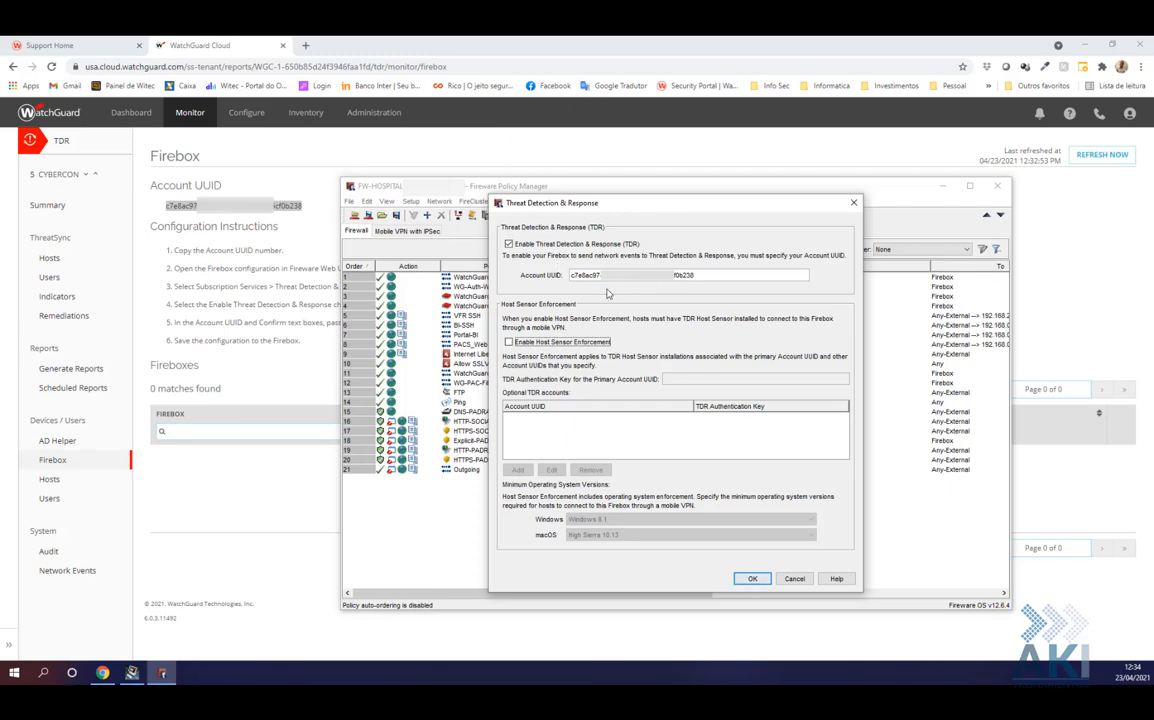
{"action": "left_click", "coordinate": [753, 579]}
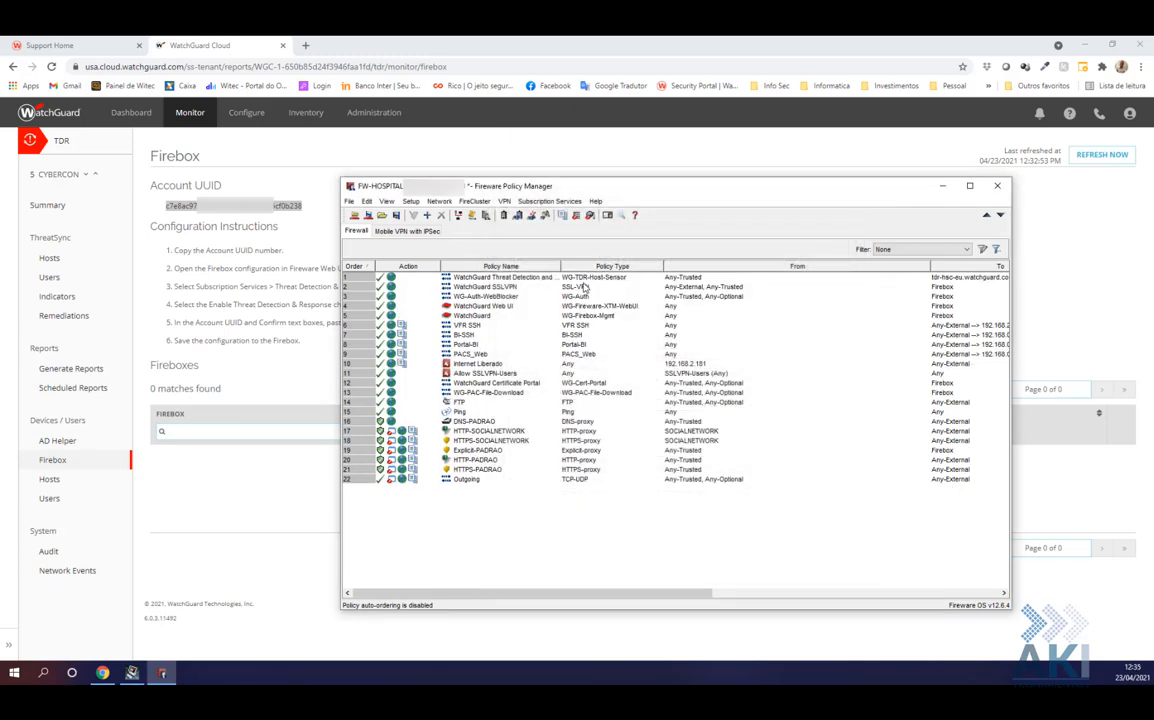
{"action": "left_click", "coordinate": [585, 281]}
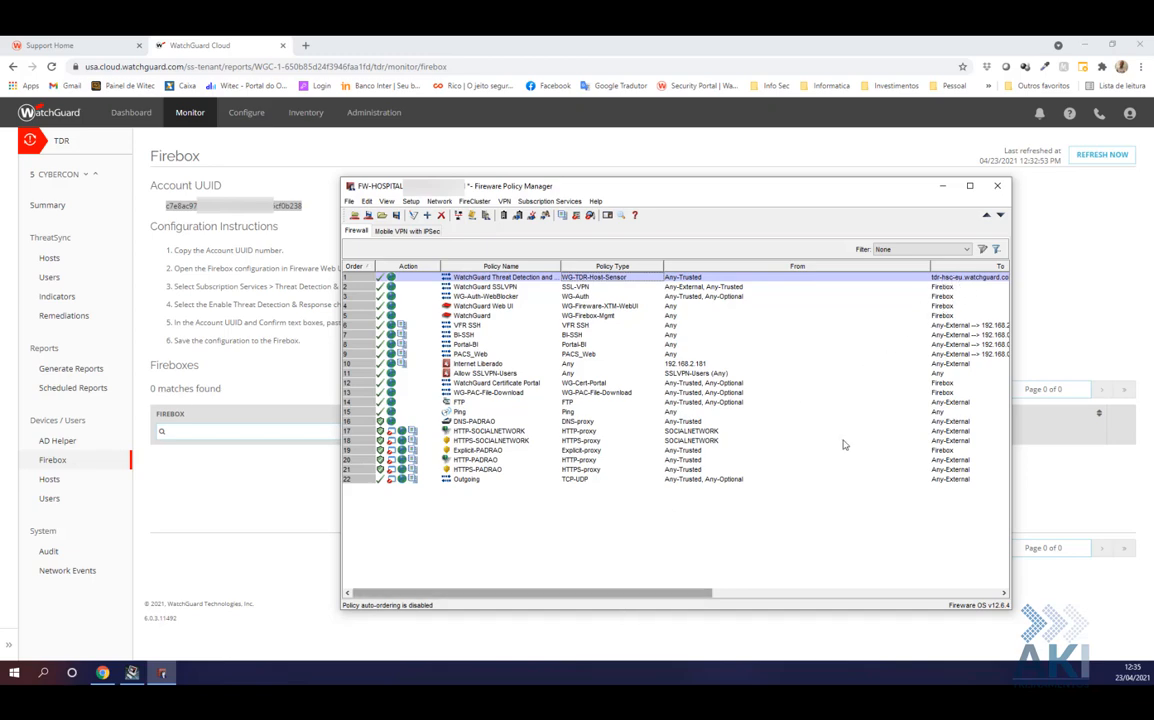
Save the configuration to the Firebox with the administrator passphrase, then exit Policy Manager
{"action": "left_click", "coordinate": [368, 216]}
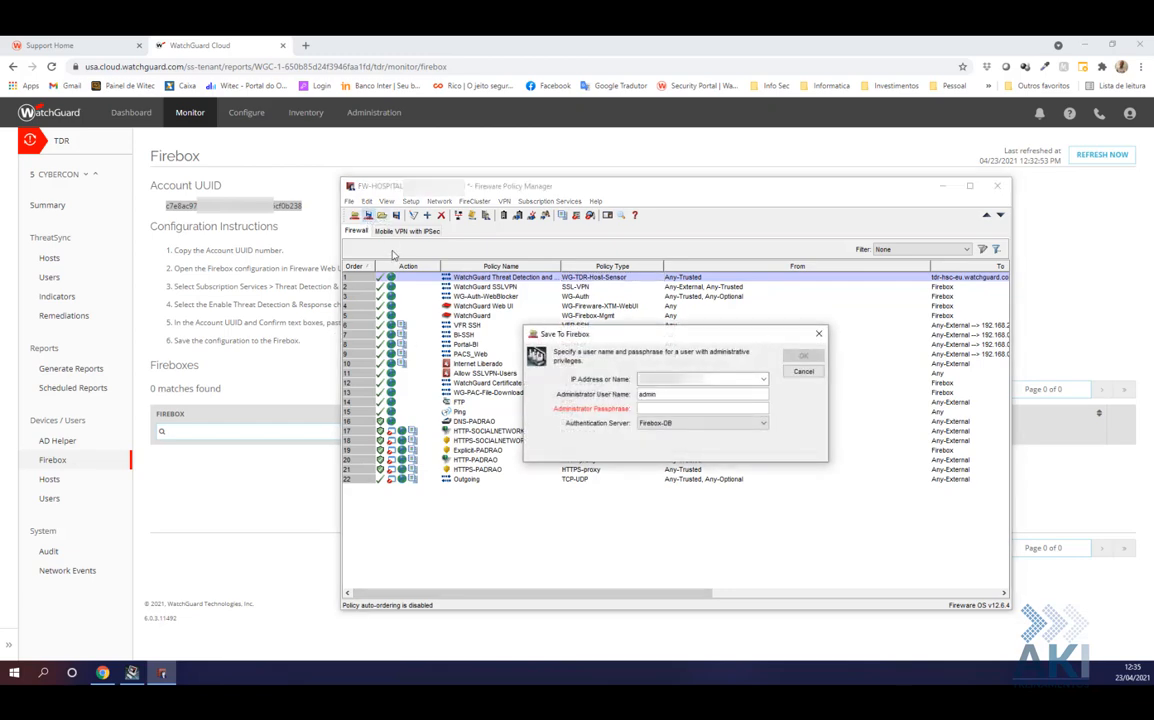
{"action": "key", "text": "ctrl+v"}
{"action": "left_click", "coordinate": [804, 356]}
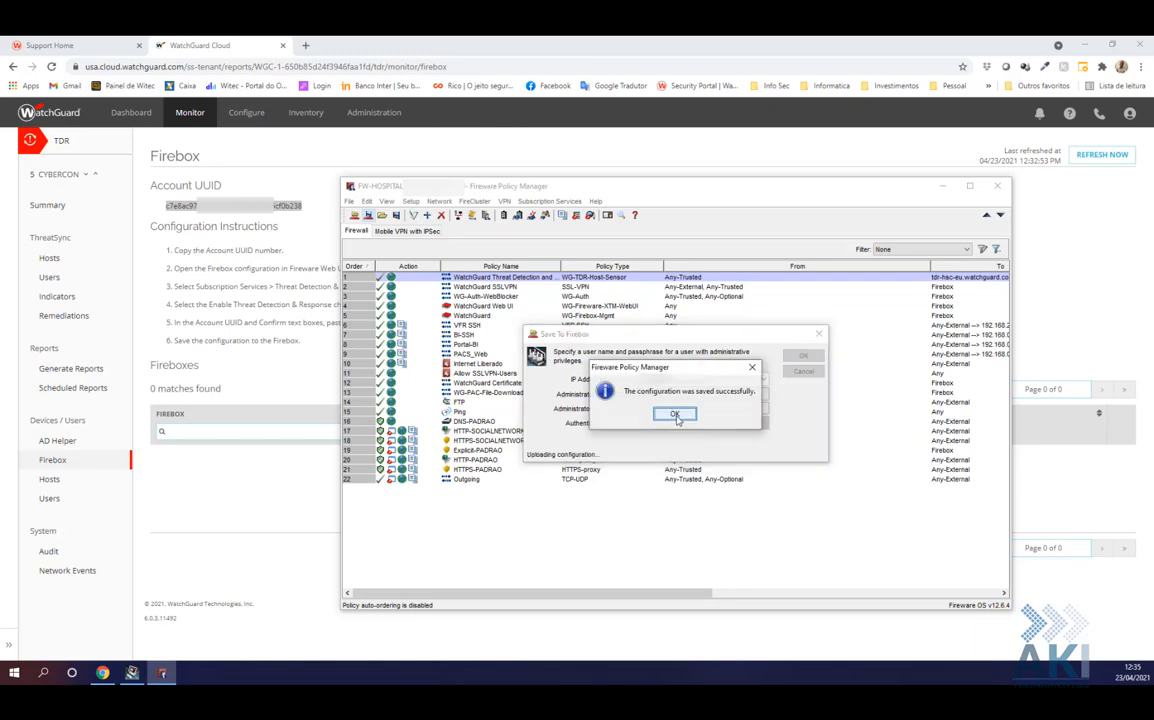
{"action": "left_click", "coordinate": [673, 415]}
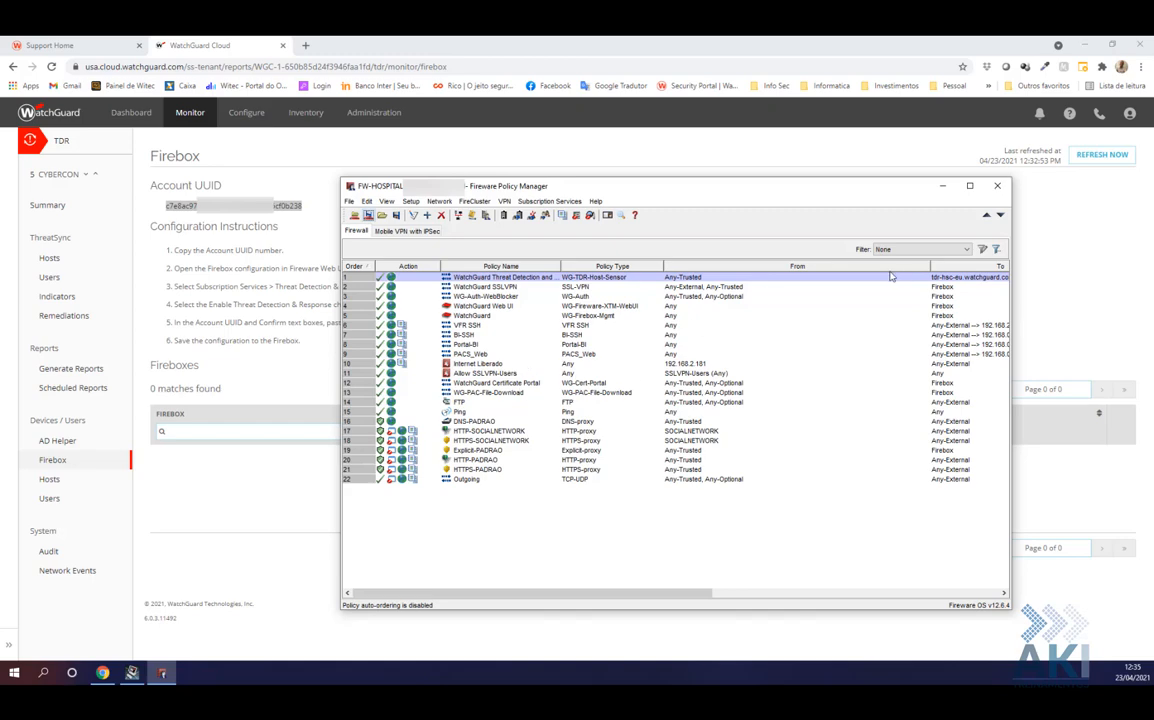
{"action": "left_click", "coordinate": [995, 187]}
Open the Firebox web interface on port 9999 in a new tab, bypassing the certificate warning
{"action": "left_click", "coordinate": [305, 45]}
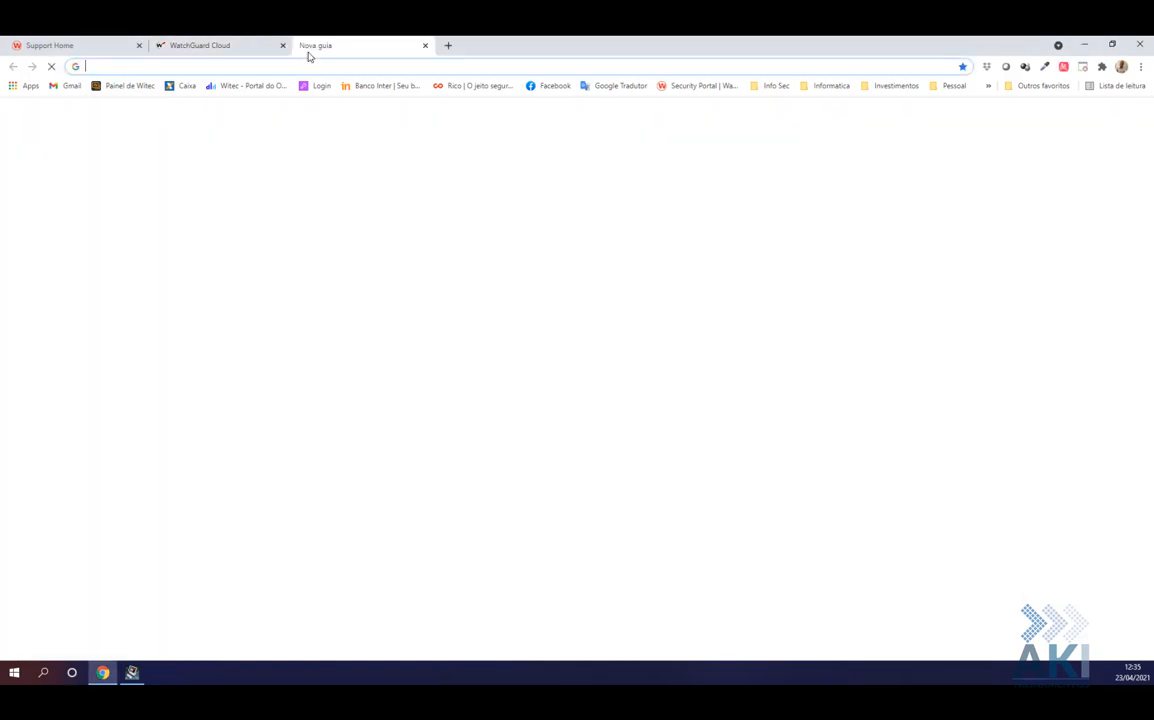
{"action": "left_click", "coordinate": [303, 68]}
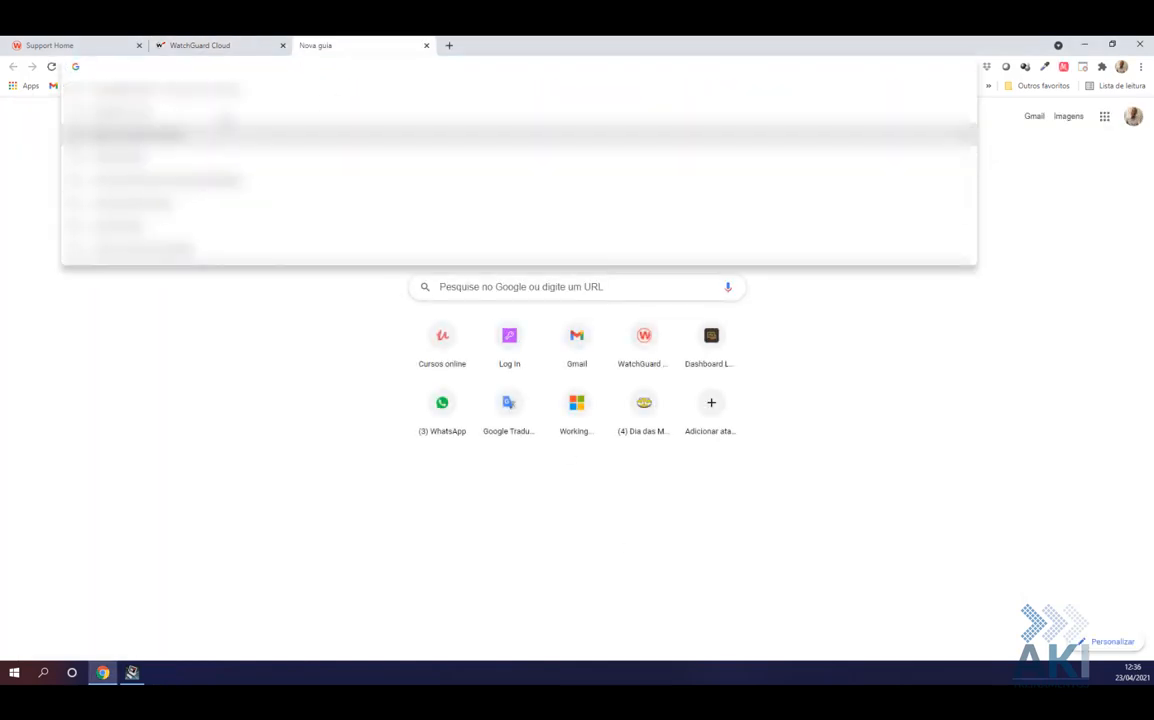
{"action": "type", "text": "hsp"}
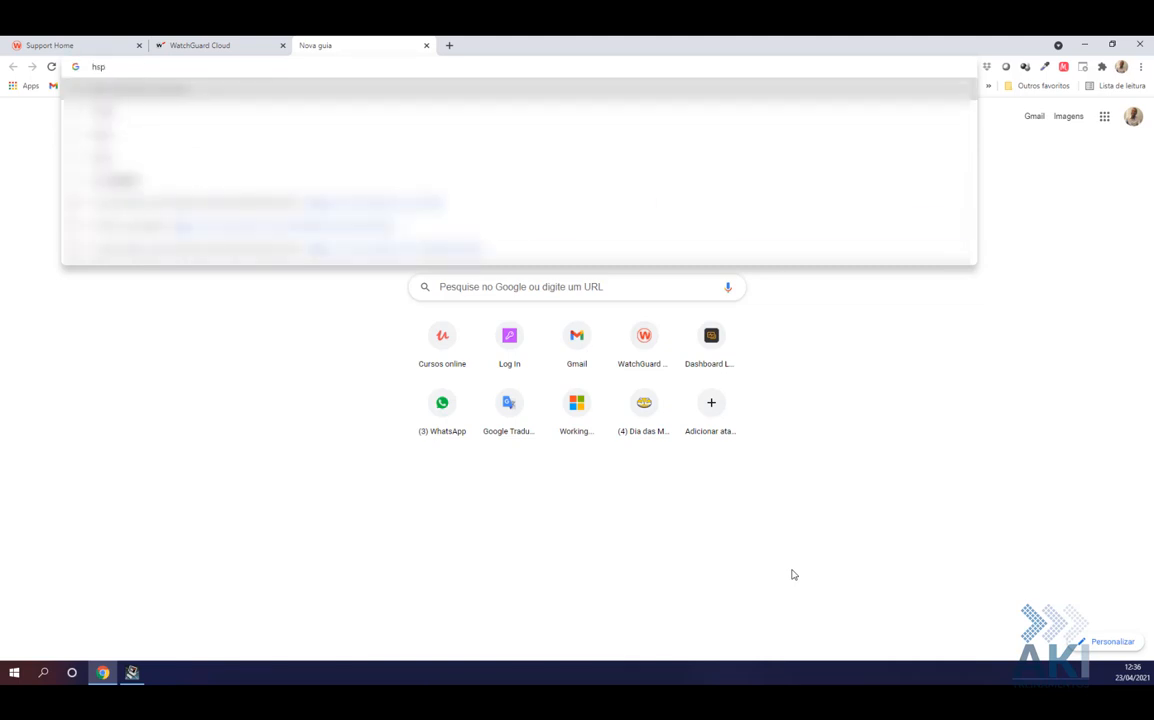
{"action": "key", "text": "Down"}
{"action": "key", "text": "Down"}
{"action": "key", "text": "Down"}
{"action": "key", "text": "Return"}
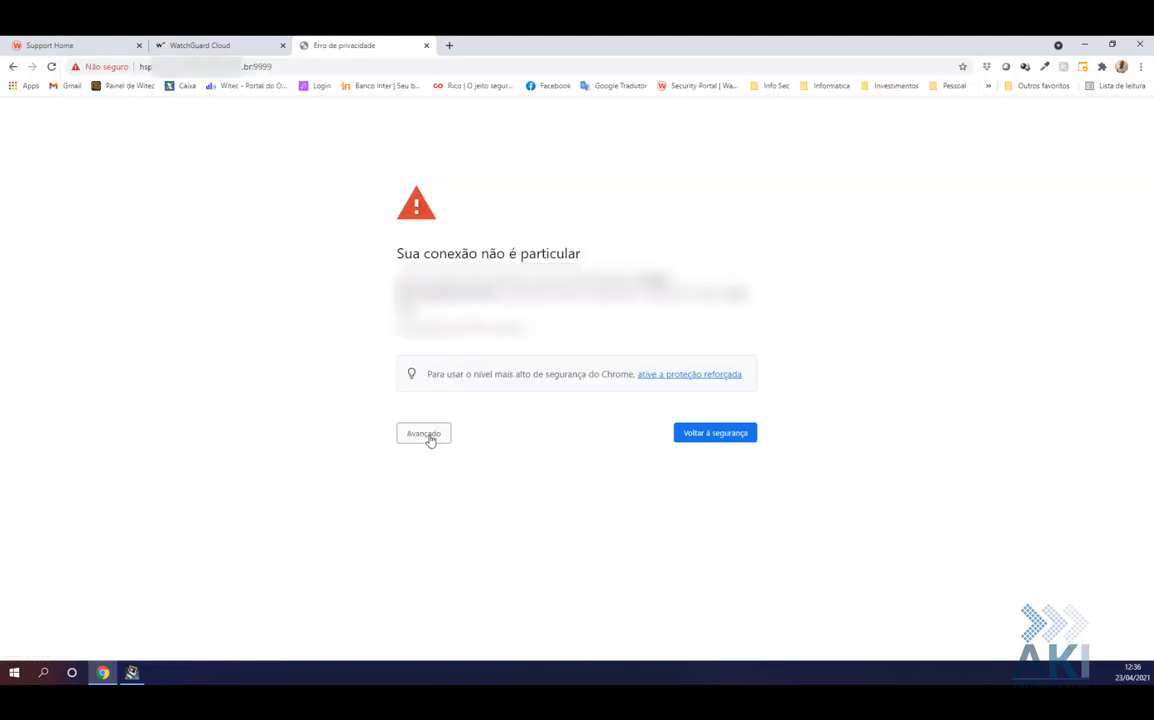
{"action": "left_click", "coordinate": [428, 438]}
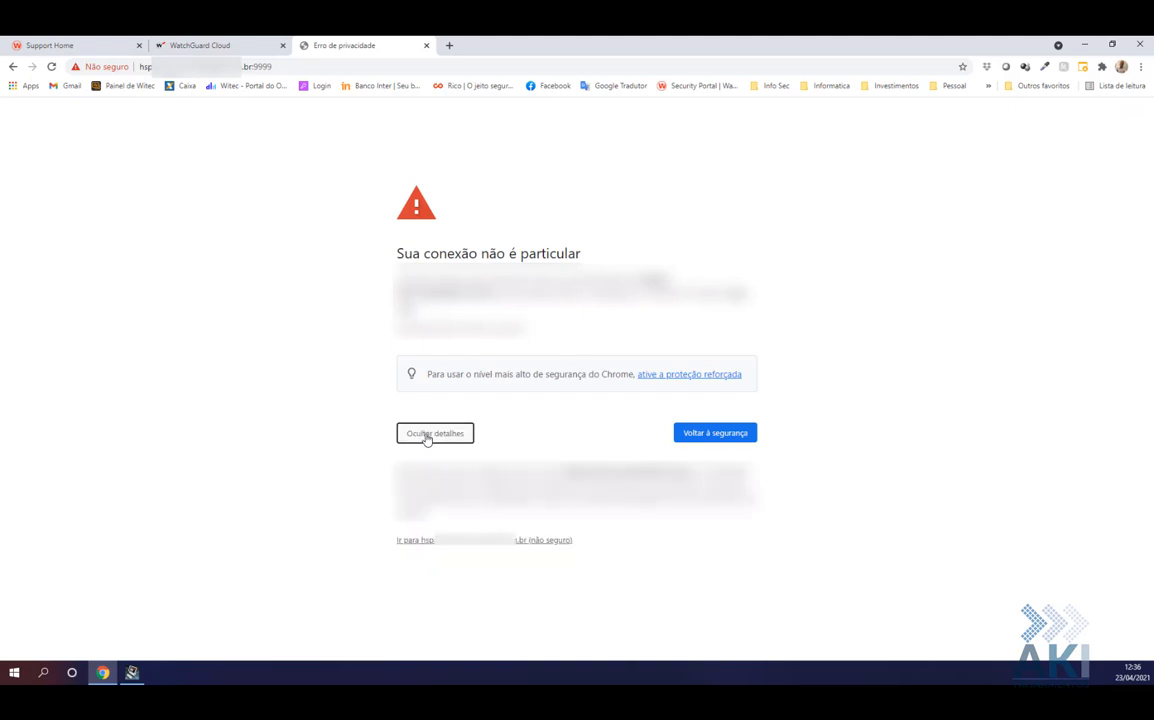
{"action": "left_click", "coordinate": [422, 541]}
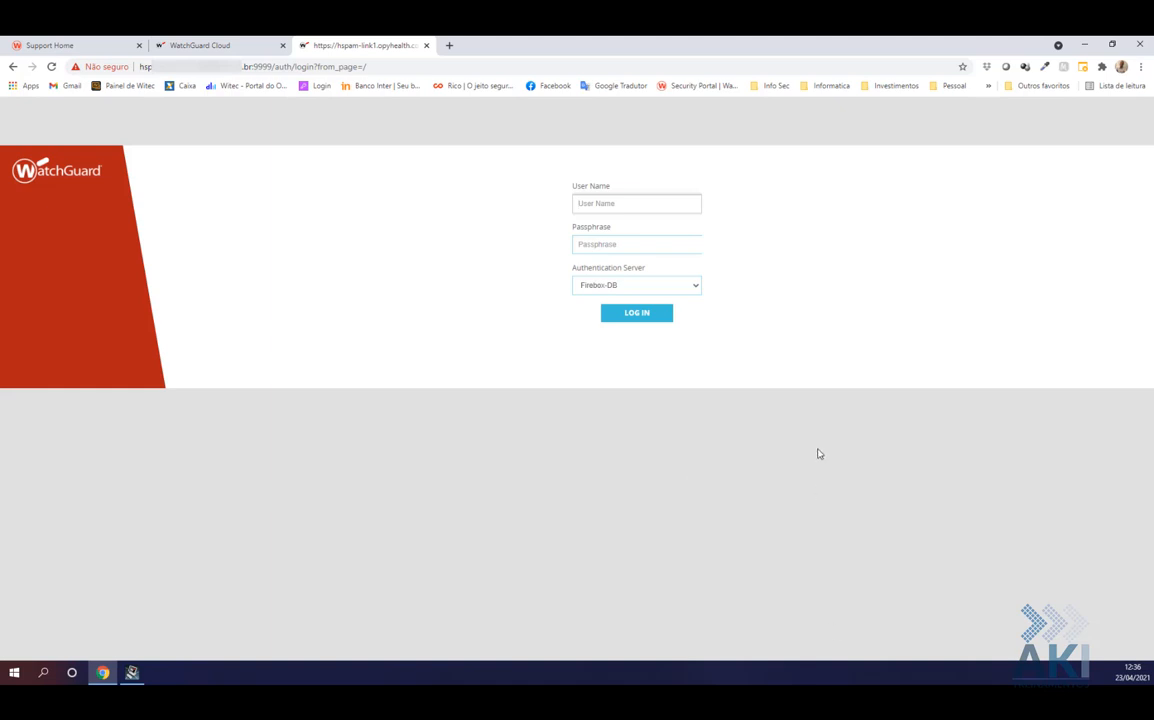
Log in to Fireware Web UI as admin
{"action": "type", "text": "admin"}
{"action": "key", "text": "Tab"}
{"action": "key", "text": "Return"}
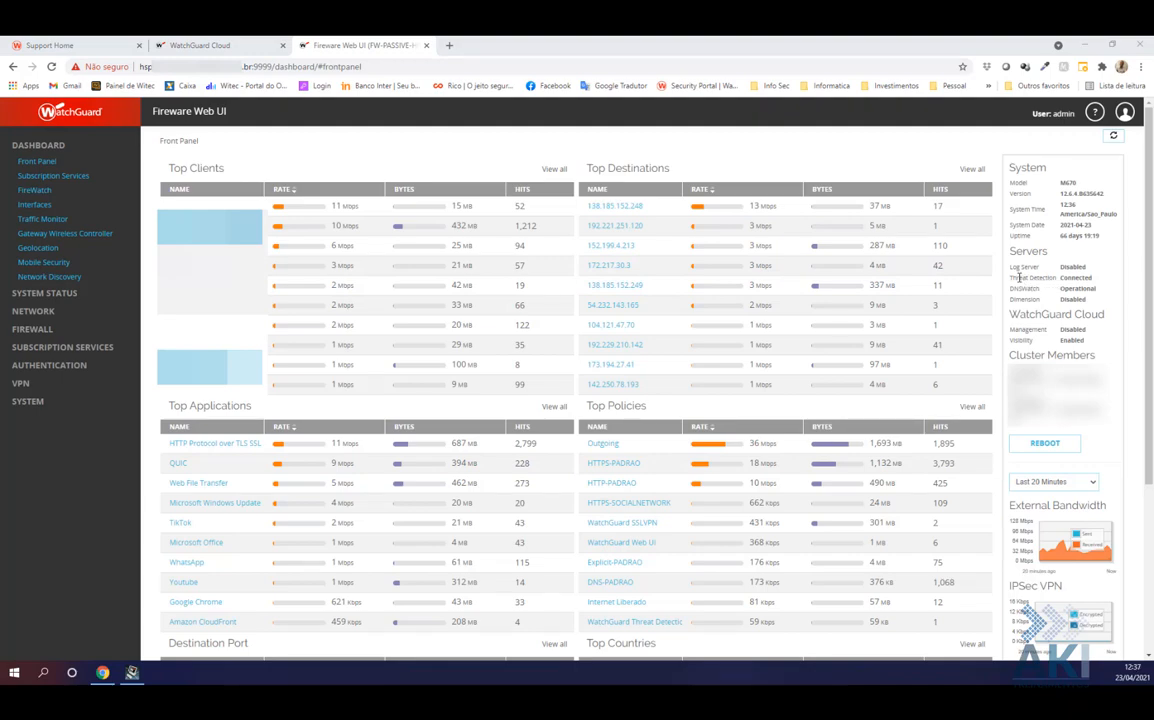
Verify Threat Detection shows Connected and is enabled with the account UUID, then close the Web UI tab
{"action": "mouse_move", "coordinate": [1020, 277]}
{"action": "left_mouse_down"}
{"action": "mouse_move", "coordinate": [1049, 277]}
{"action": "mouse_move", "coordinate": [1022, 277]}
{"action": "left_mouse_up"}
{"action": "double_click", "coordinate": [1078, 278]}
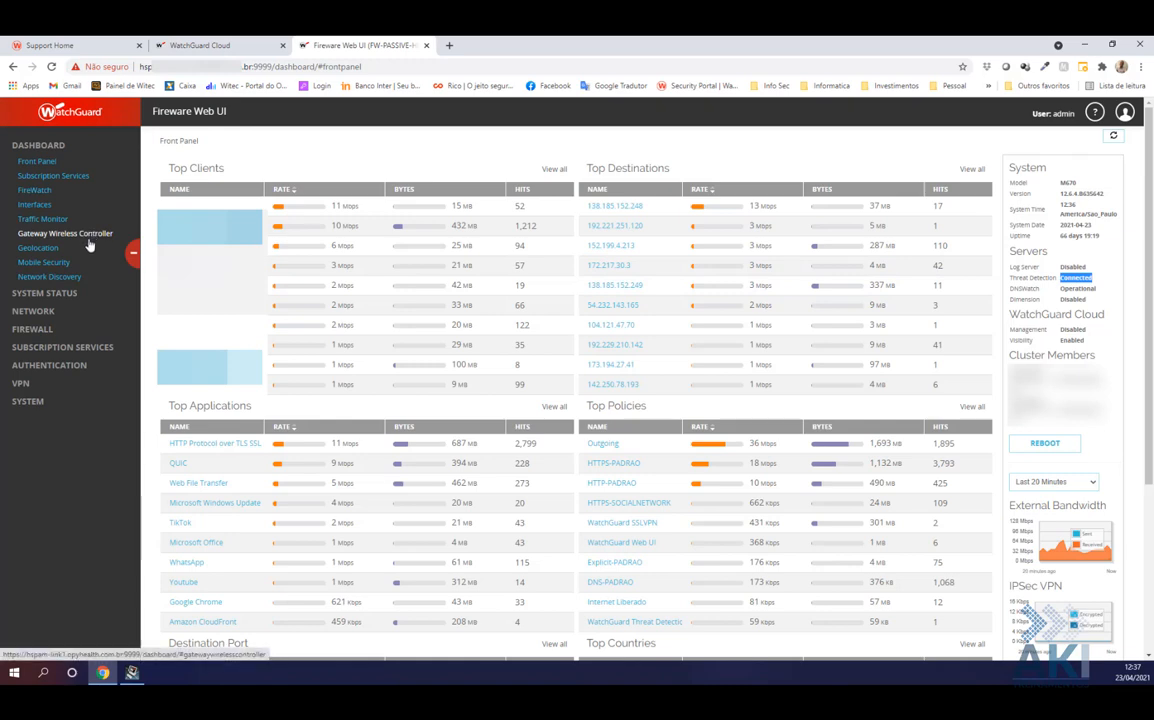
{"action": "left_click", "coordinate": [55, 348]}
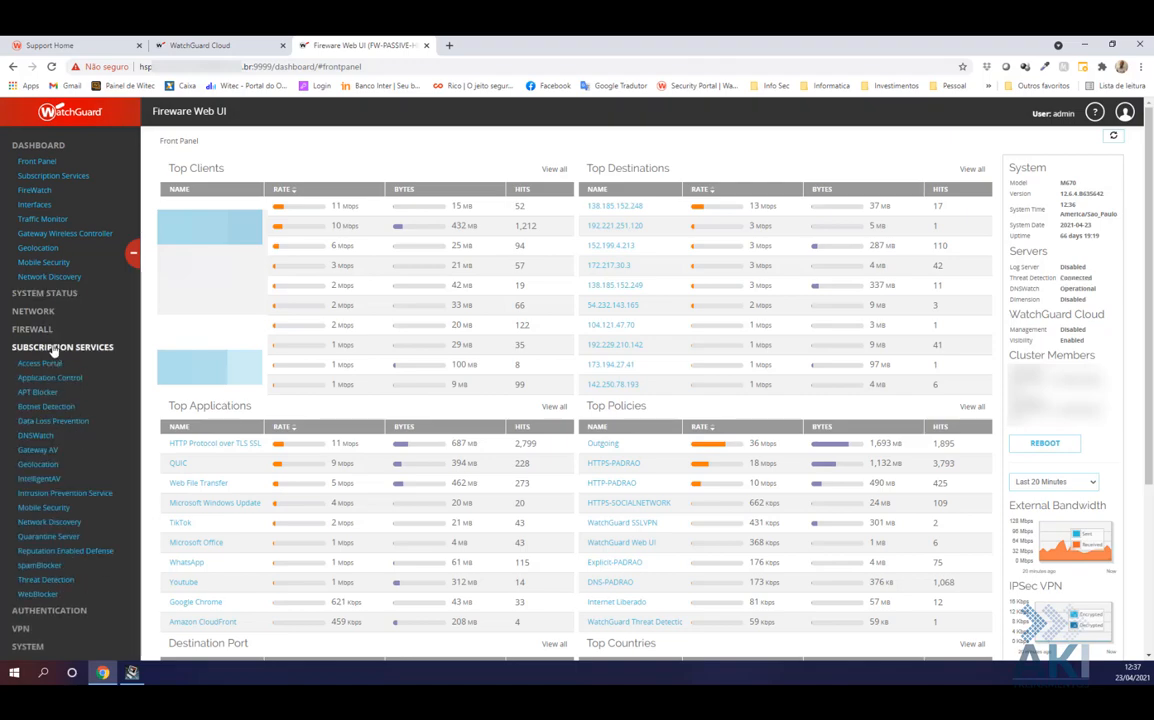
{"action": "left_click", "coordinate": [55, 582]}
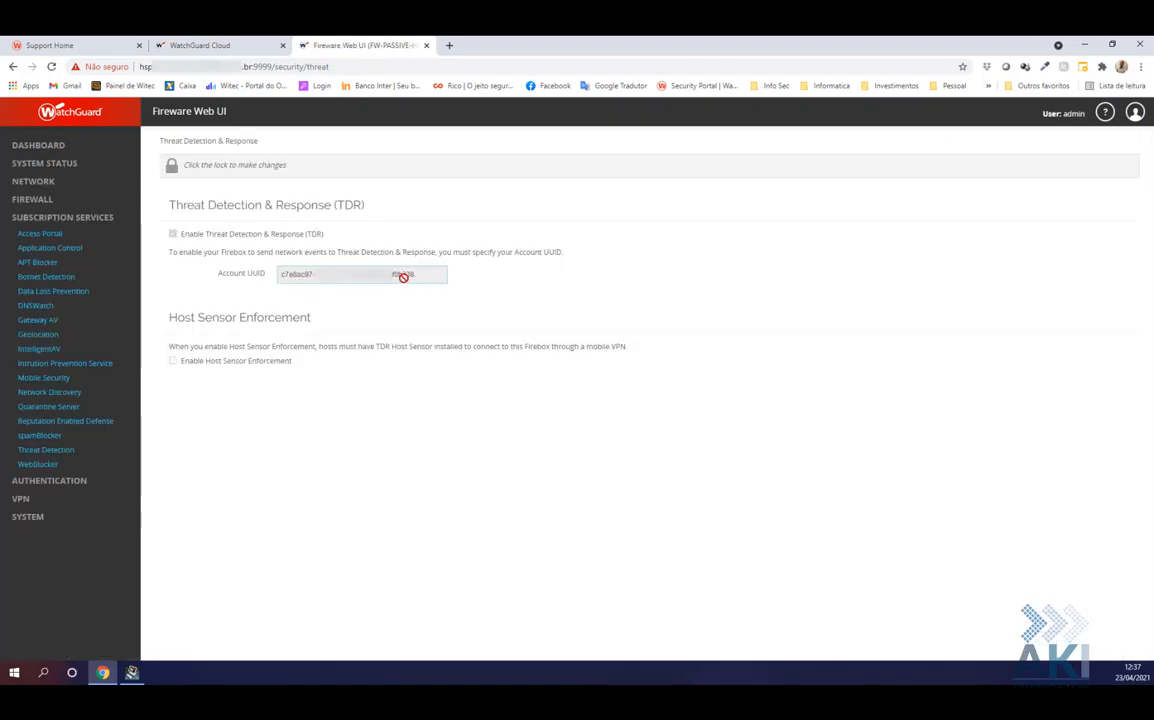
{"action": "left_click", "coordinate": [171, 170]}
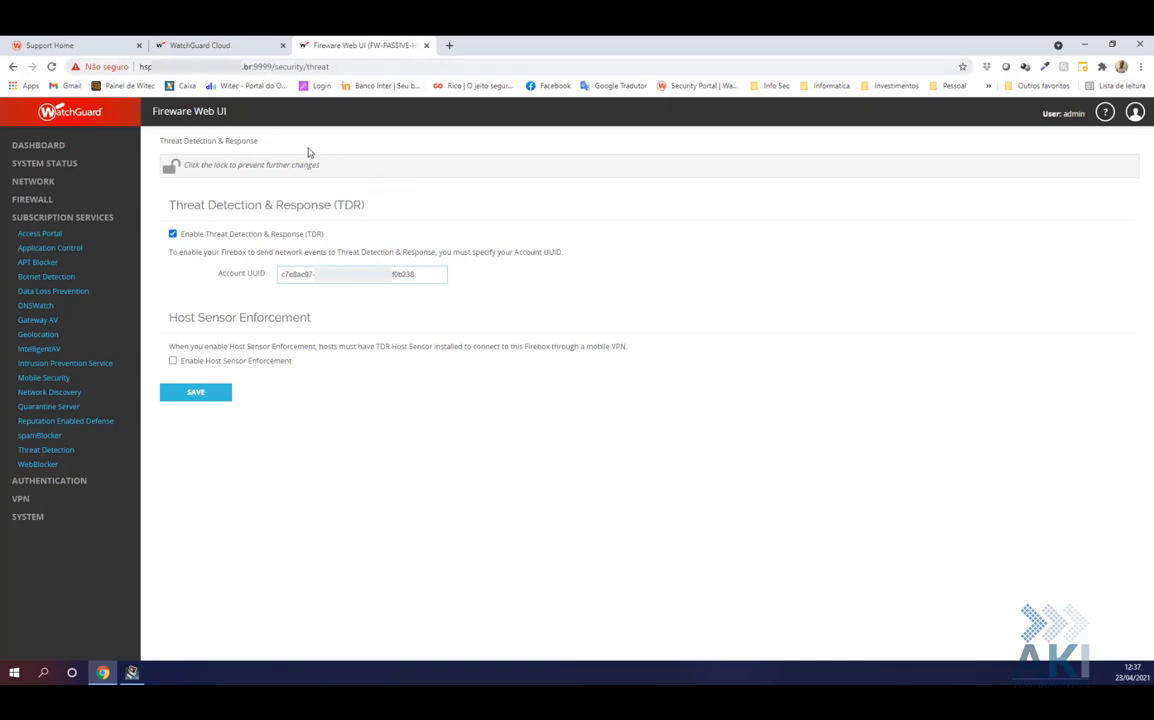
{"action": "left_click", "coordinate": [427, 46]}
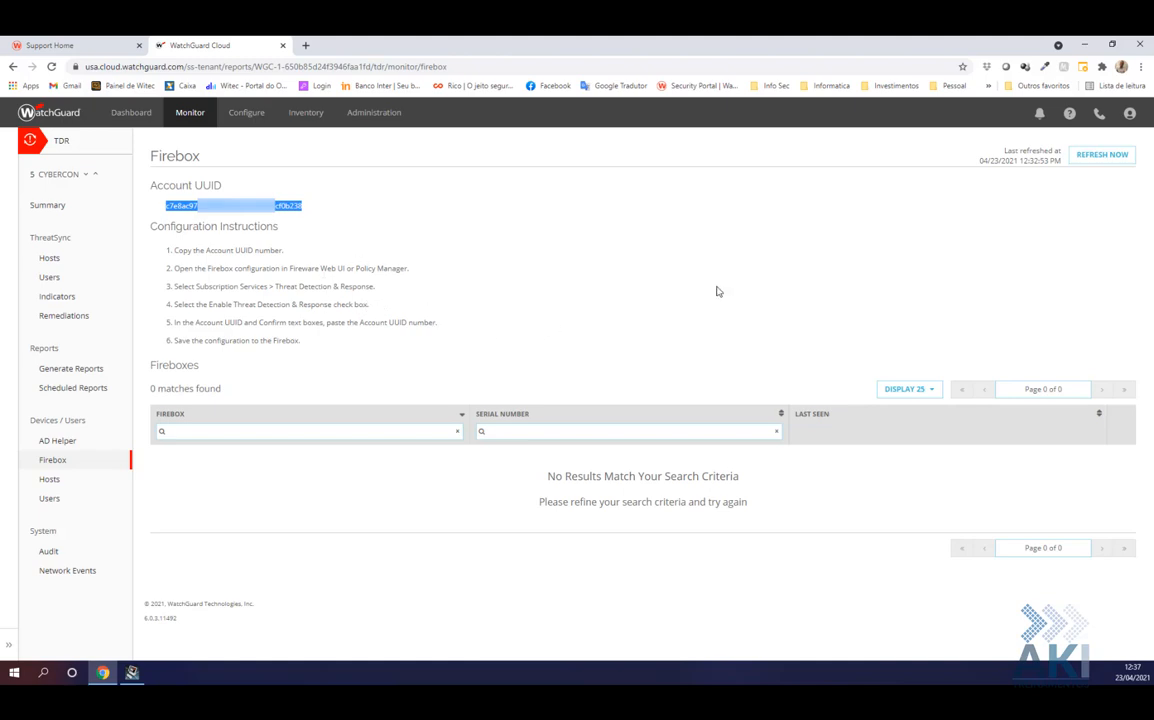
Refresh the TDR Firebox list so FW-HOSPITAL appears, last seen moments ago
{"action": "left_click", "coordinate": [1108, 158]}
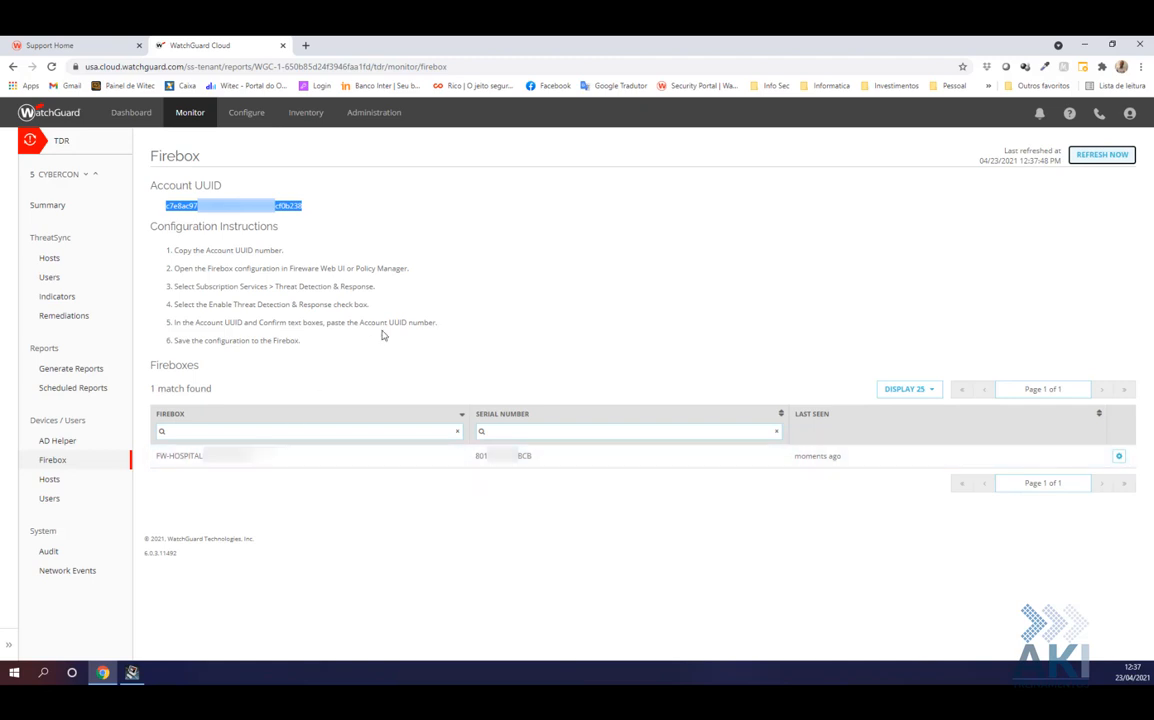
{"action": "left_click", "coordinate": [510, 298]}
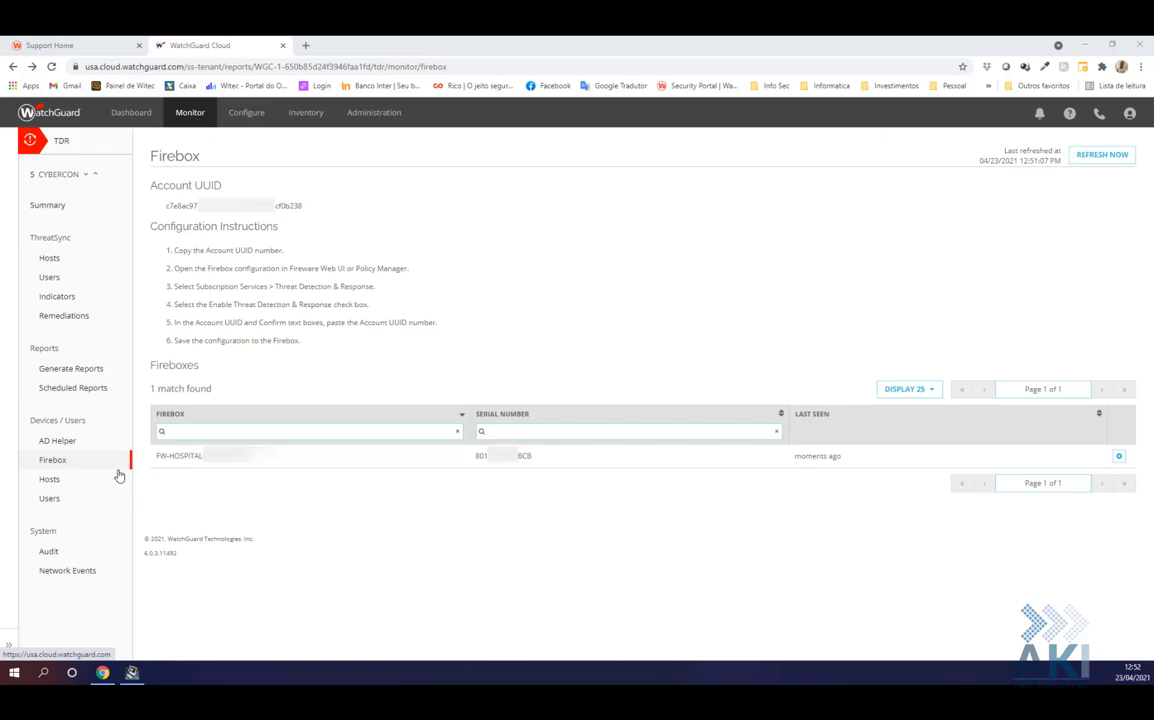
Download the Microsoft Windows host sensor installer host_sensor-6.0.3.9628.msi to the desktop and run it
{"action": "left_click", "coordinate": [51, 483]}
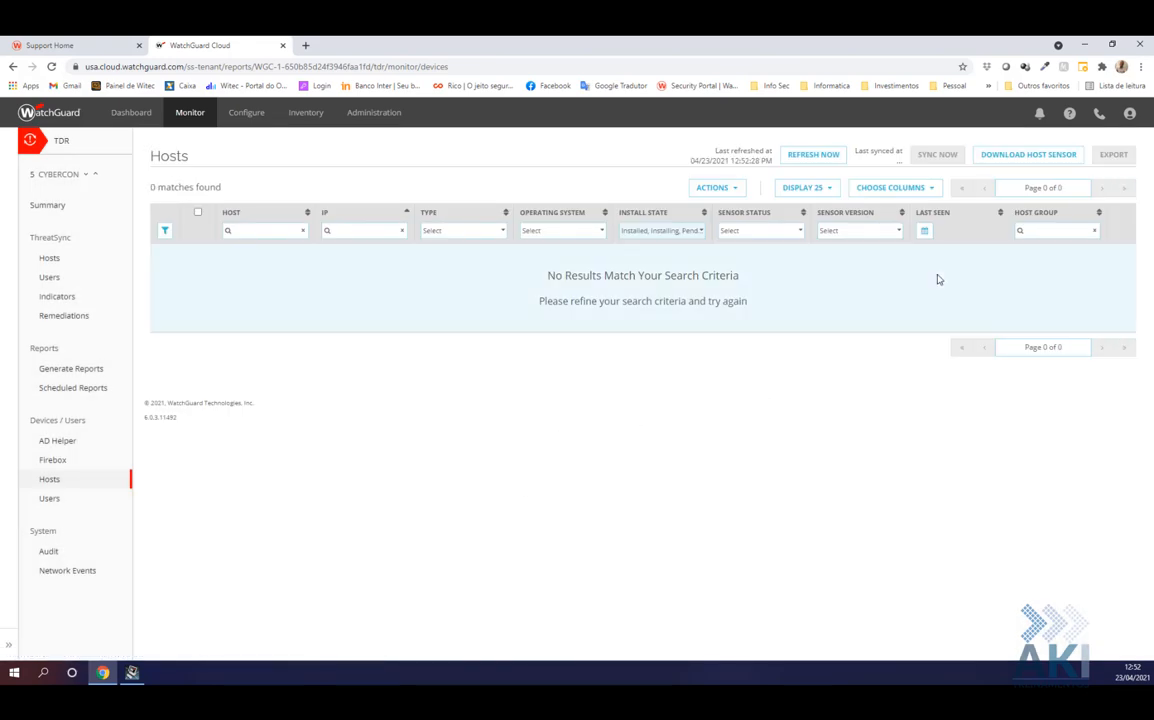
{"action": "left_click", "coordinate": [1018, 158]}
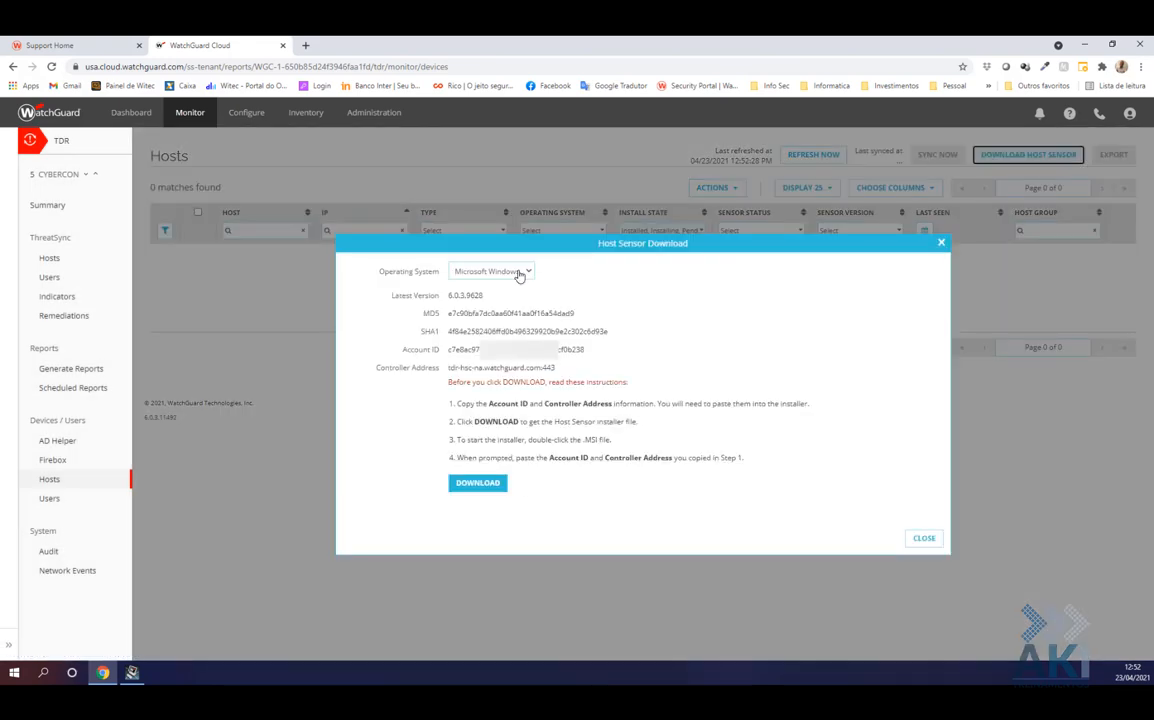
{"action": "left_click", "coordinate": [512, 271]}
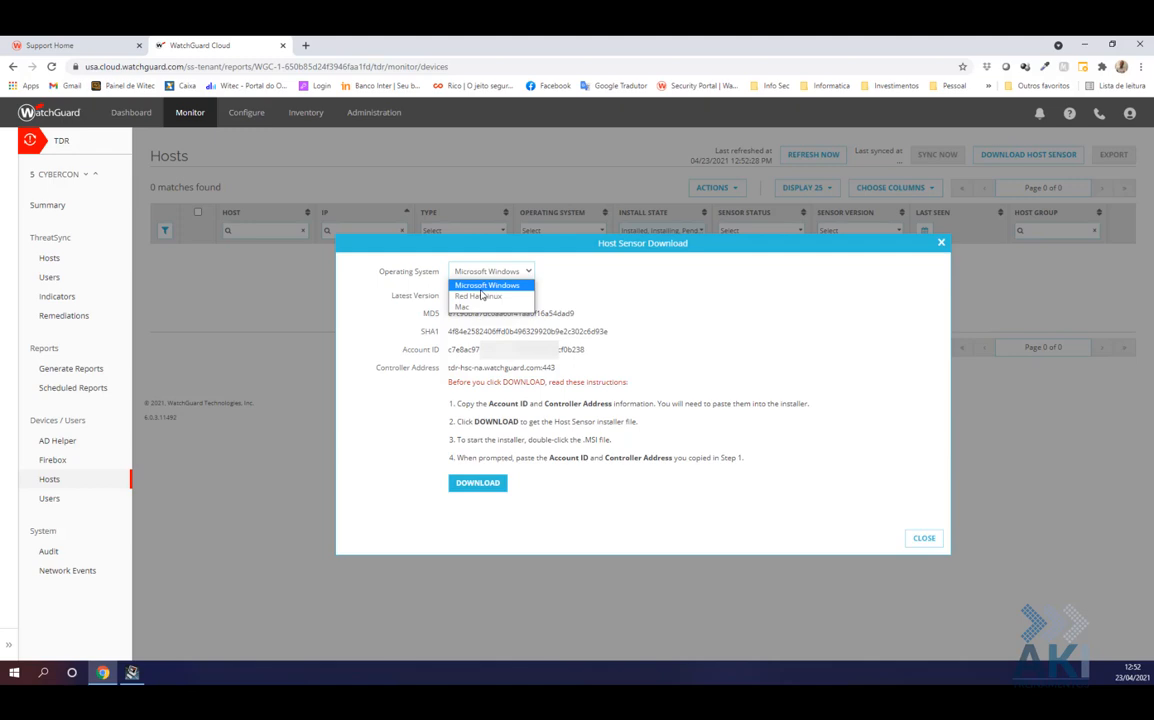
{"action": "left_click", "coordinate": [487, 286]}
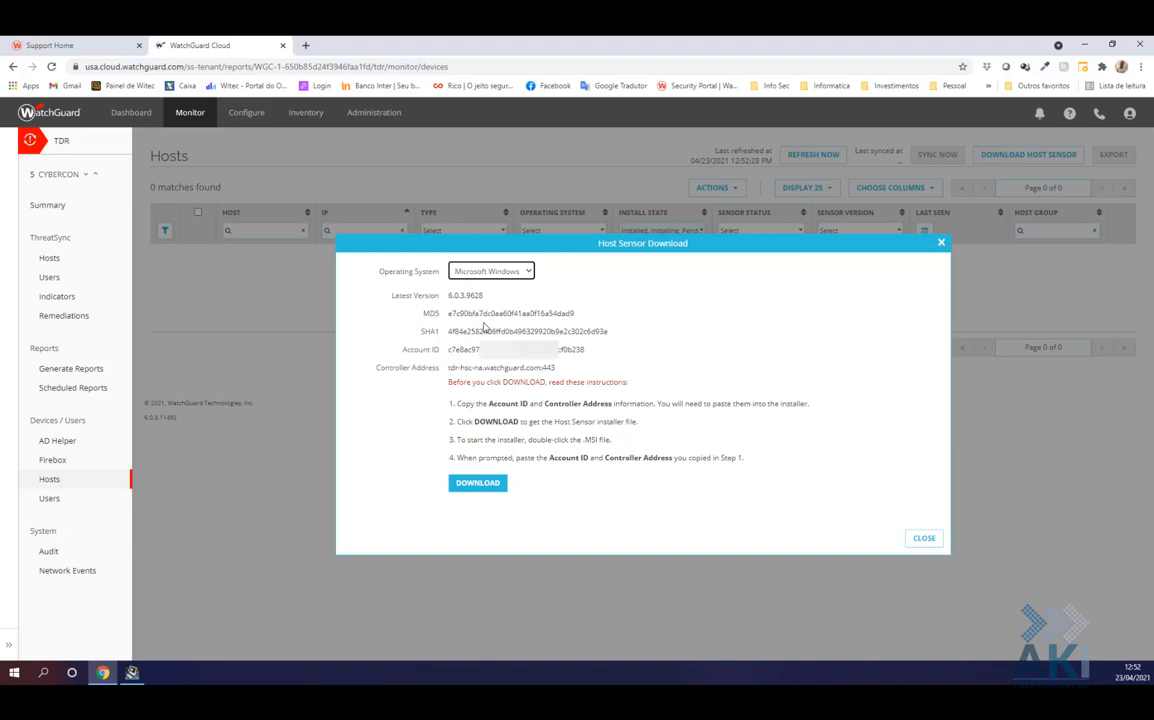
{"action": "left_click", "coordinate": [474, 485]}
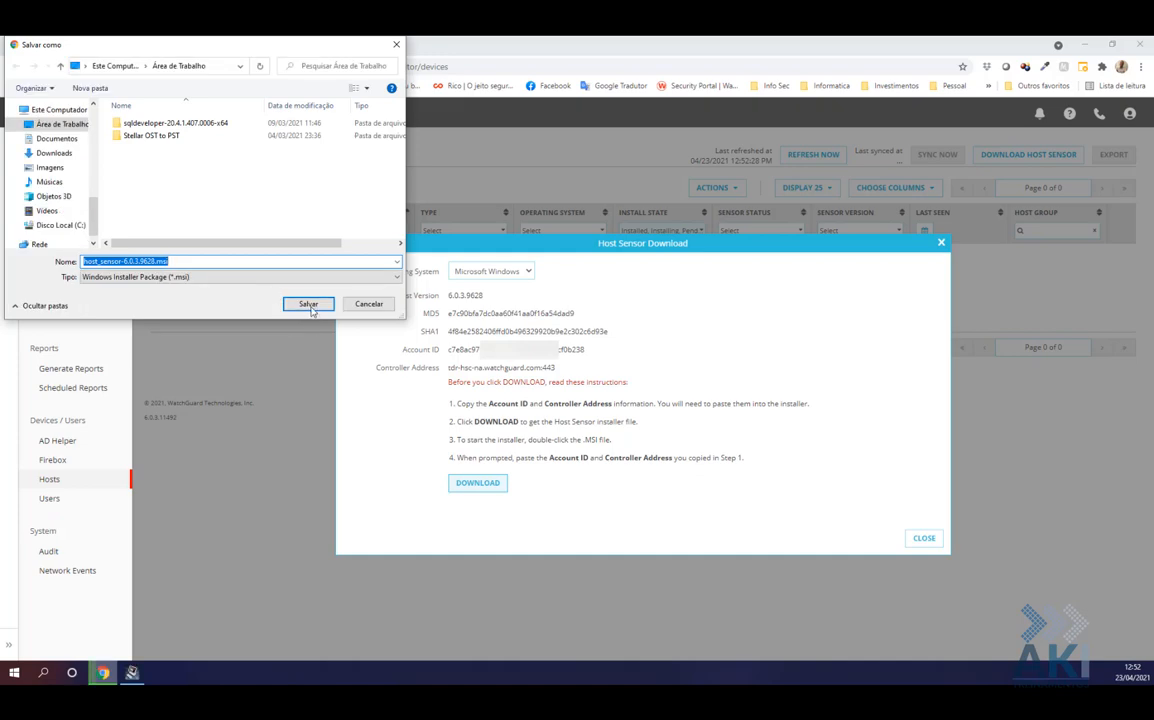
{"action": "left_click", "coordinate": [308, 304]}
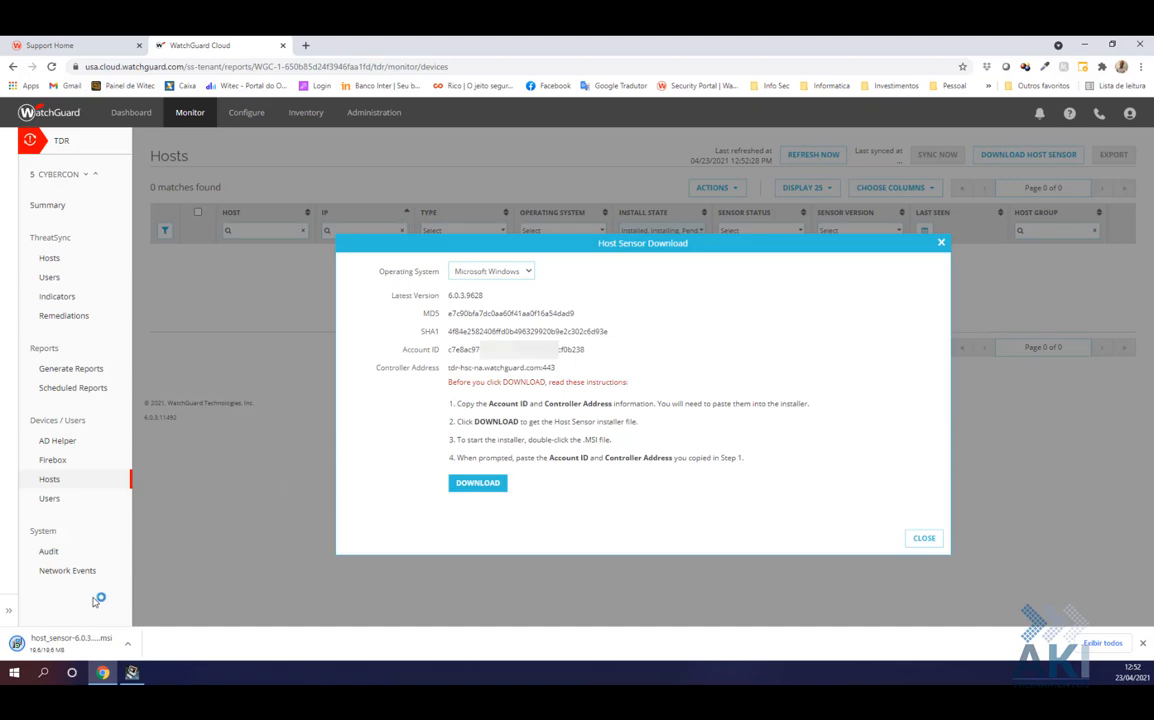
{"action": "left_click", "coordinate": [65, 646]}
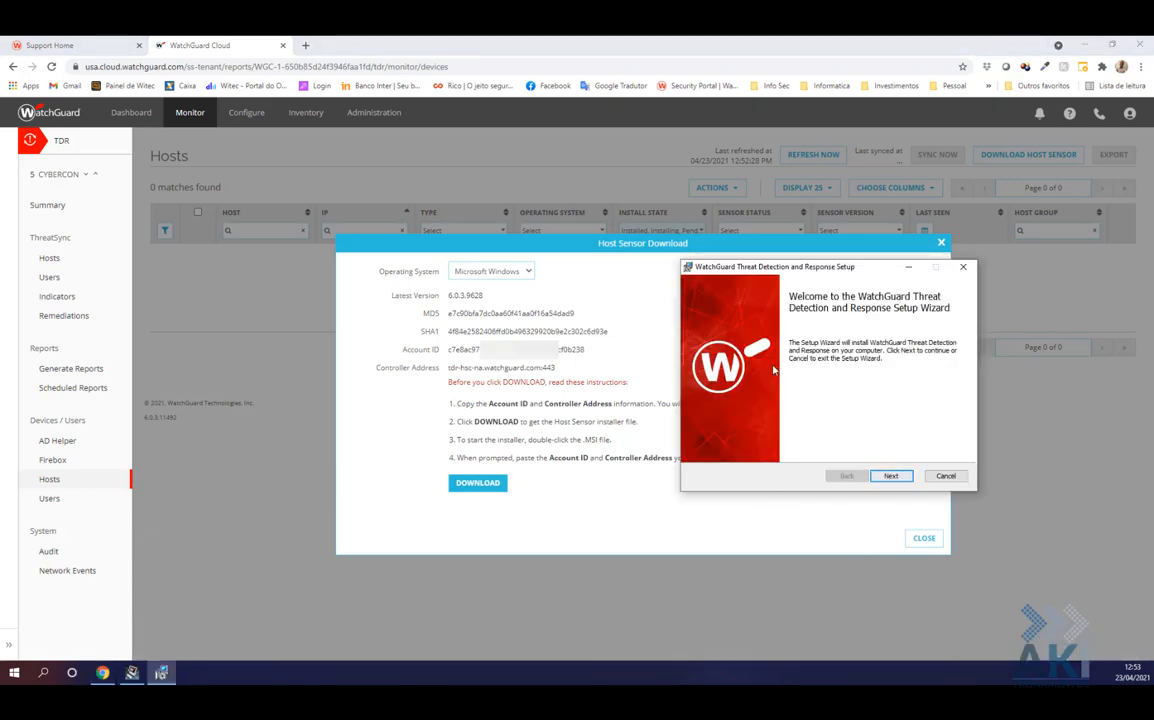
Advance to the sensor configuration page and paste the Account ID into the installer
{"action": "left_click", "coordinate": [890, 477]}
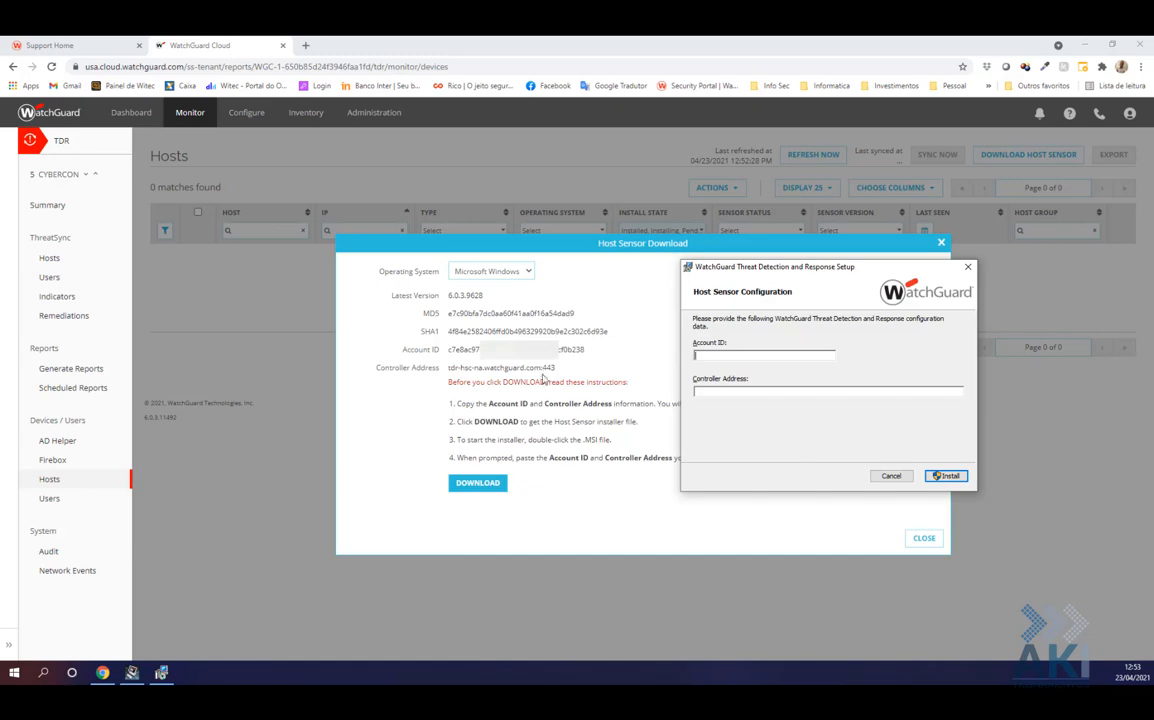
{"action": "left_click", "coordinate": [590, 352]}
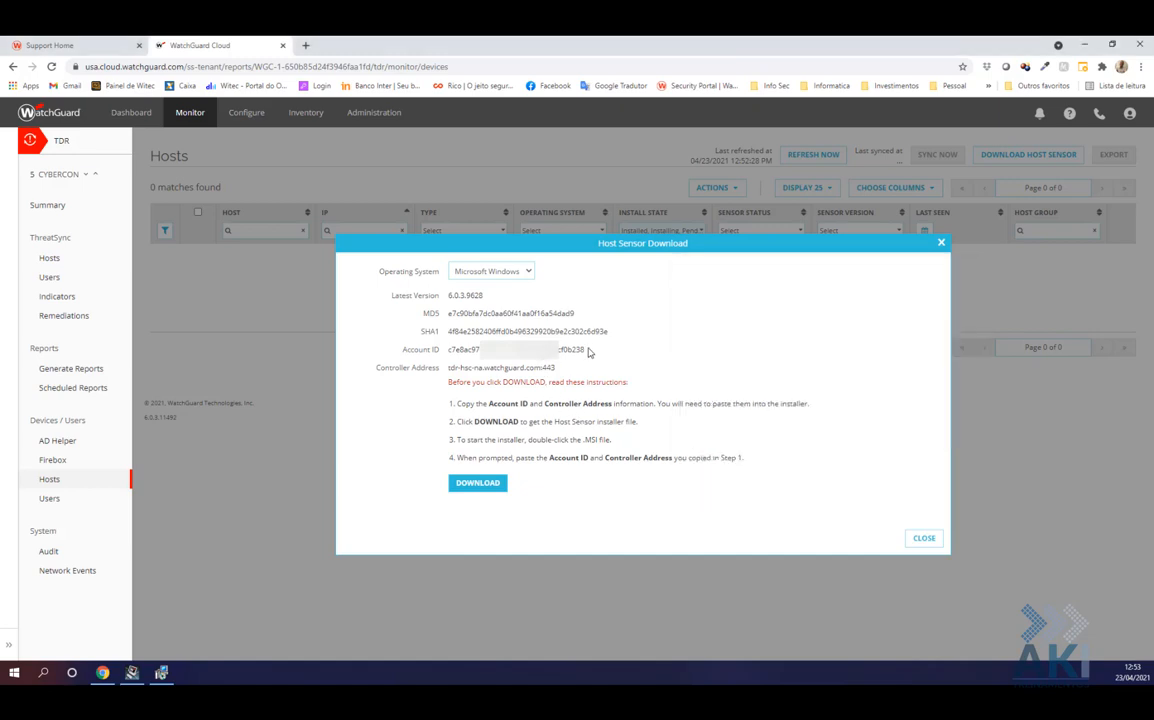
{"action": "left_click_drag", "start_coordinate": [590, 352], "coordinate": [446, 349]}
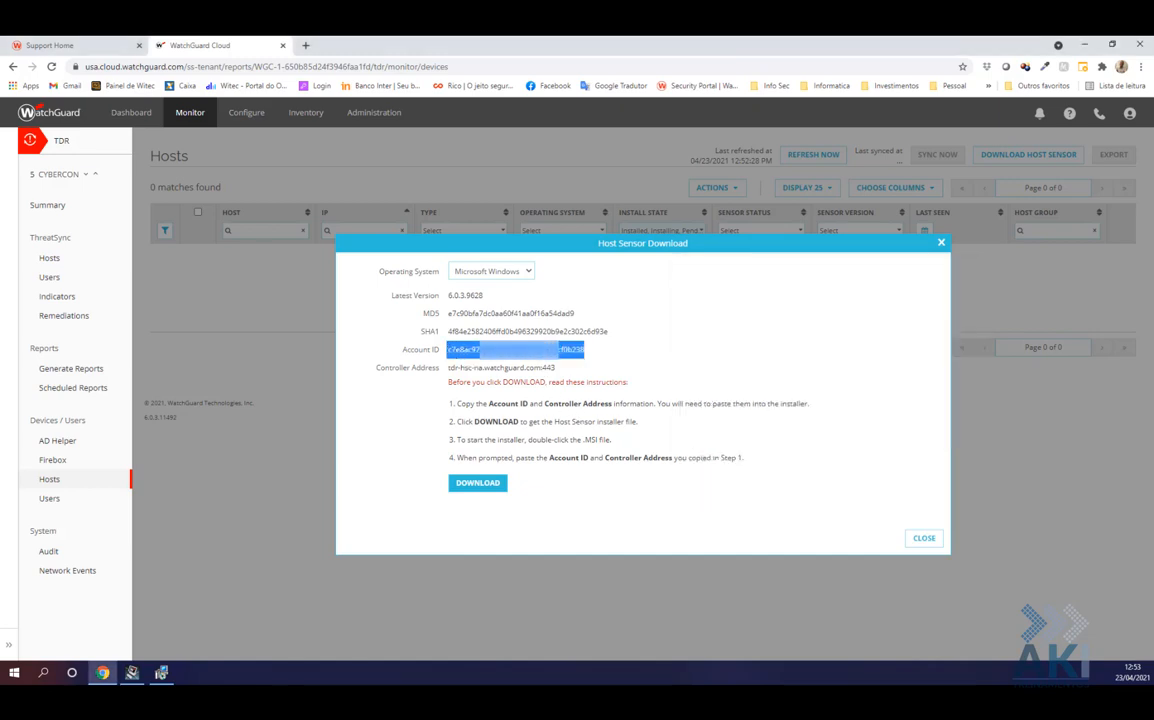
{"action": "left_click", "coordinate": [592, 362]}
{"action": "mouse_move", "coordinate": [588, 350]}
{"action": "left_mouse_down"}
{"action": "mouse_move", "coordinate": [448, 349]}
{"action": "mouse_move", "coordinate": [600, 361]}
{"action": "left_mouse_up"}
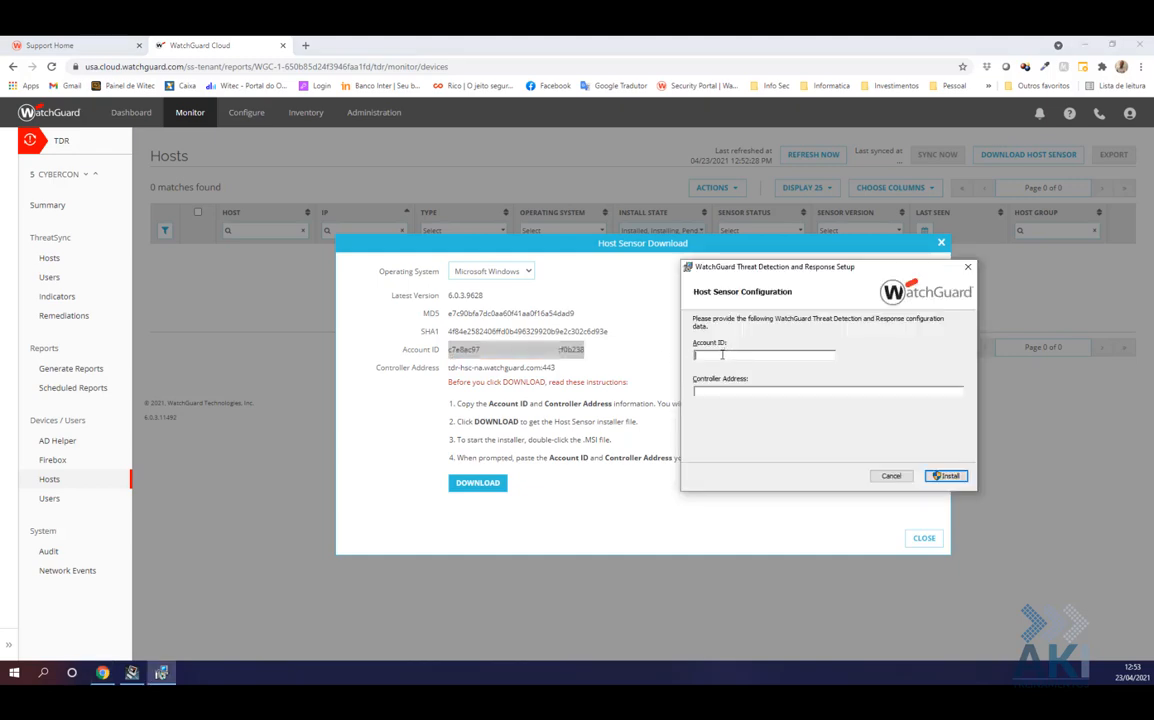
{"action": "key", "text": "ctrl+v"}
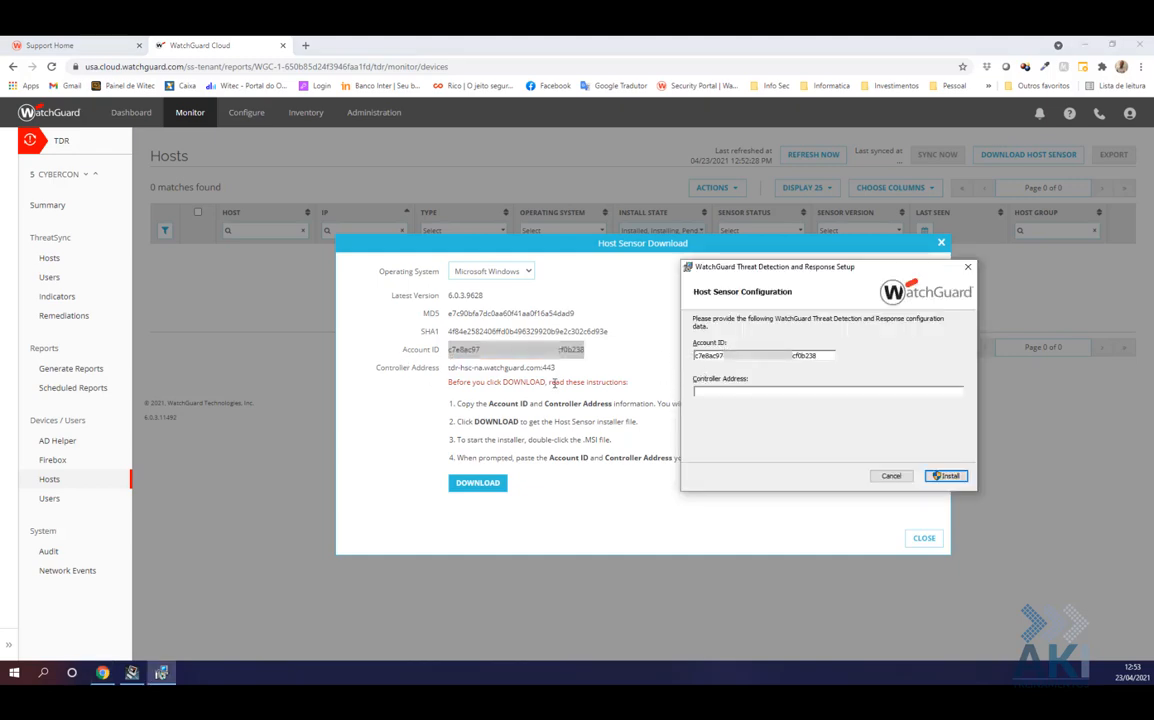
Enter Controller Address tdr-hsc-na.watchguard.com:443 and install the host sensor
{"action": "left_click_drag", "start_coordinate": [560, 373], "coordinate": [452, 368]}
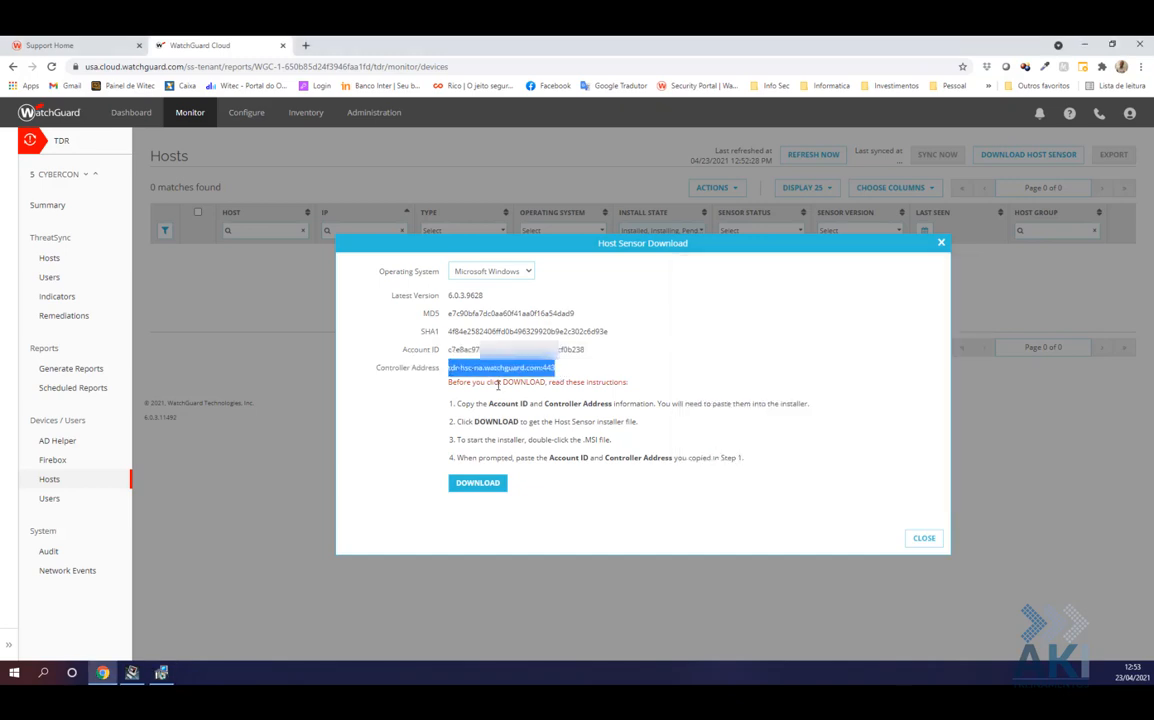
{"action": "key", "text": "ctrl+c"}
{"action": "key", "text": "alt+Tab"}
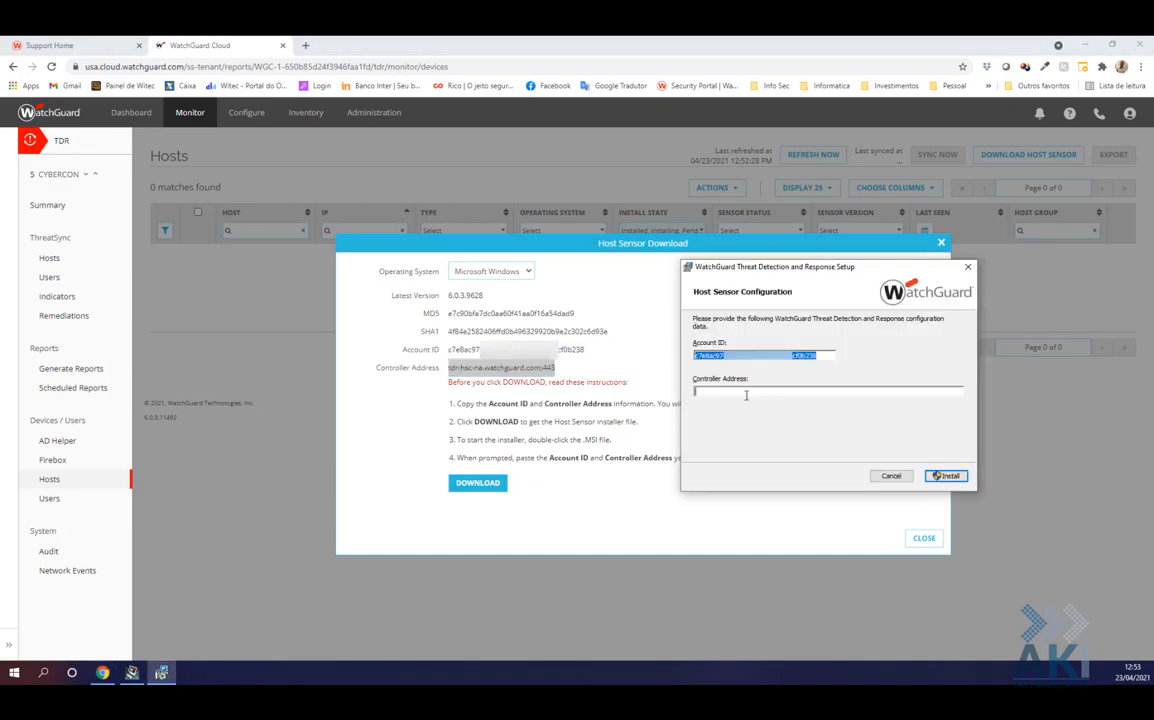
{"action": "left_click", "coordinate": [746, 393]}
{"action": "key", "text": "ctrl+v"}
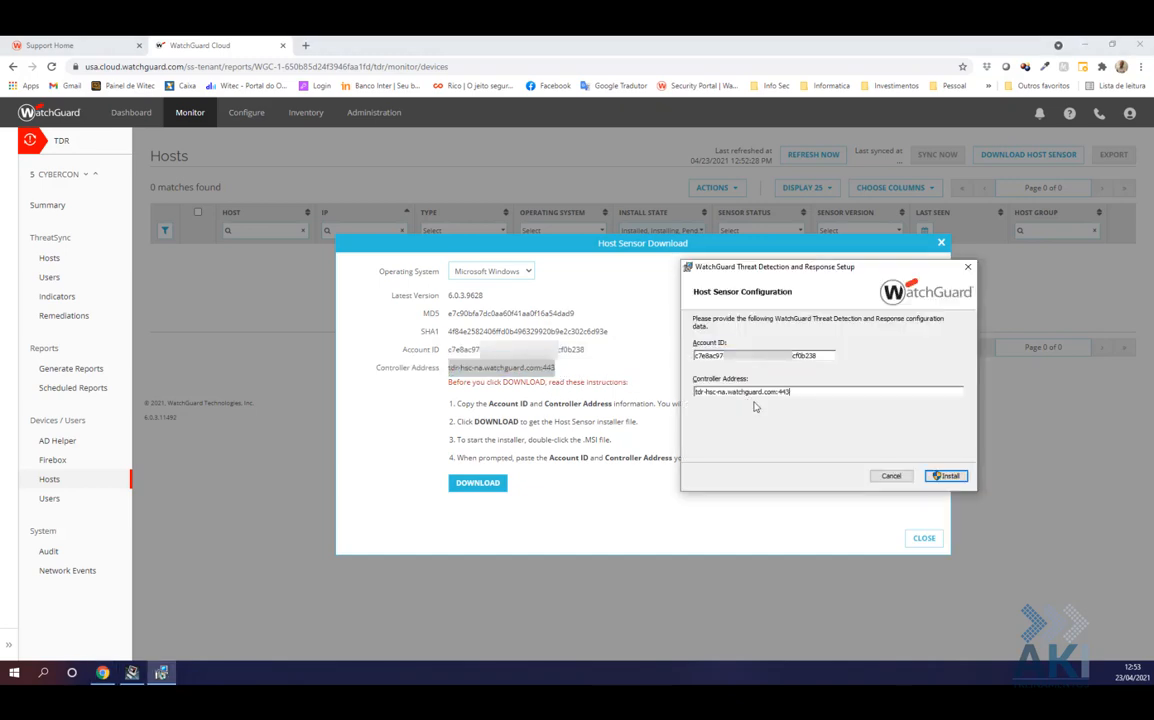
{"action": "left_click", "coordinate": [945, 476]}
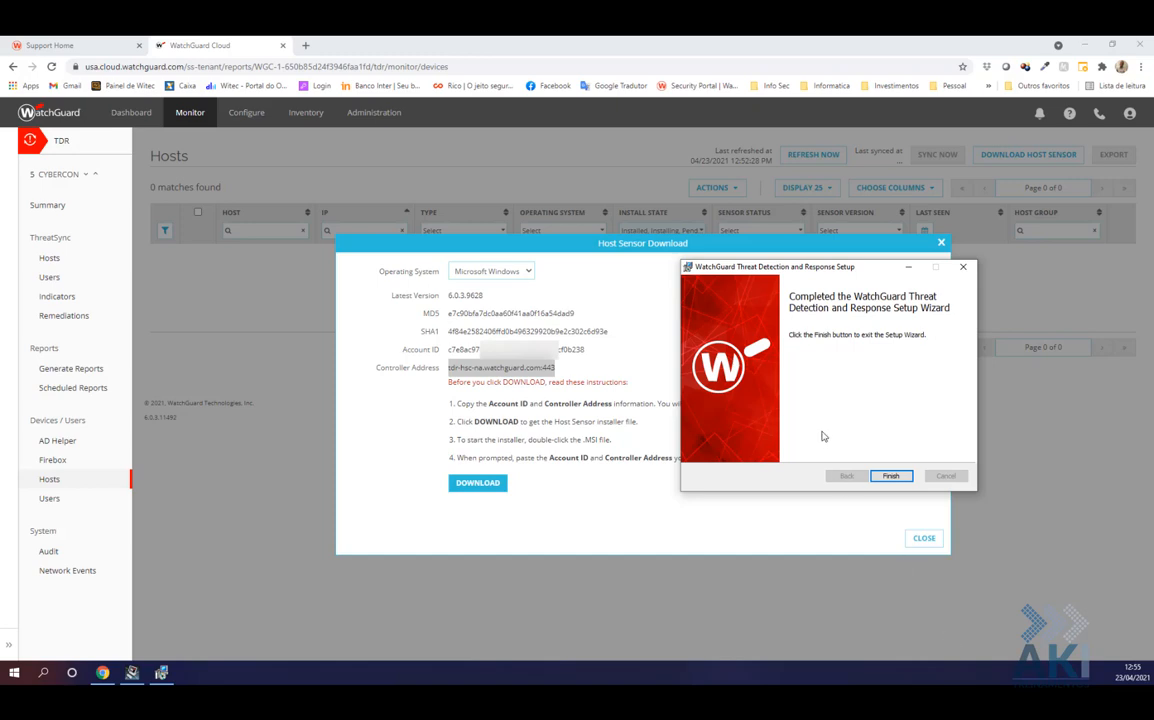
Finish the wizard, close the download dialog, and refresh Hosts to show WIT-NB13 with sensor 6.0.3.9628
{"action": "left_click", "coordinate": [889, 477]}
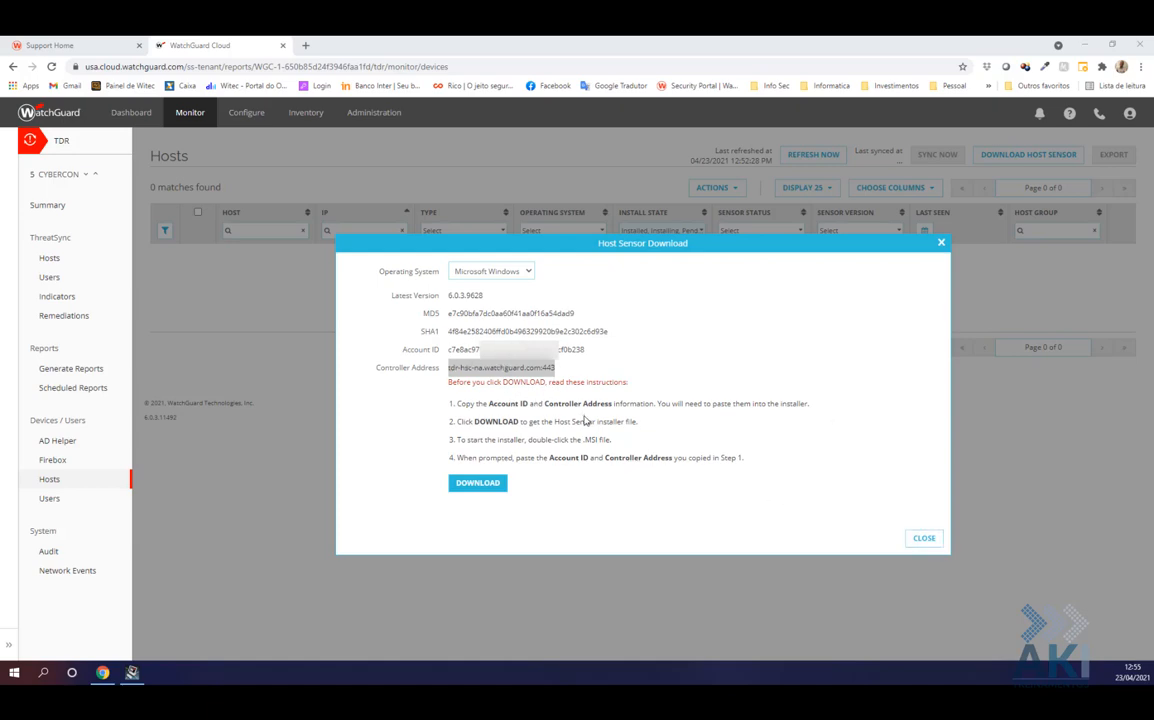
{"action": "left_click", "coordinate": [923, 540]}
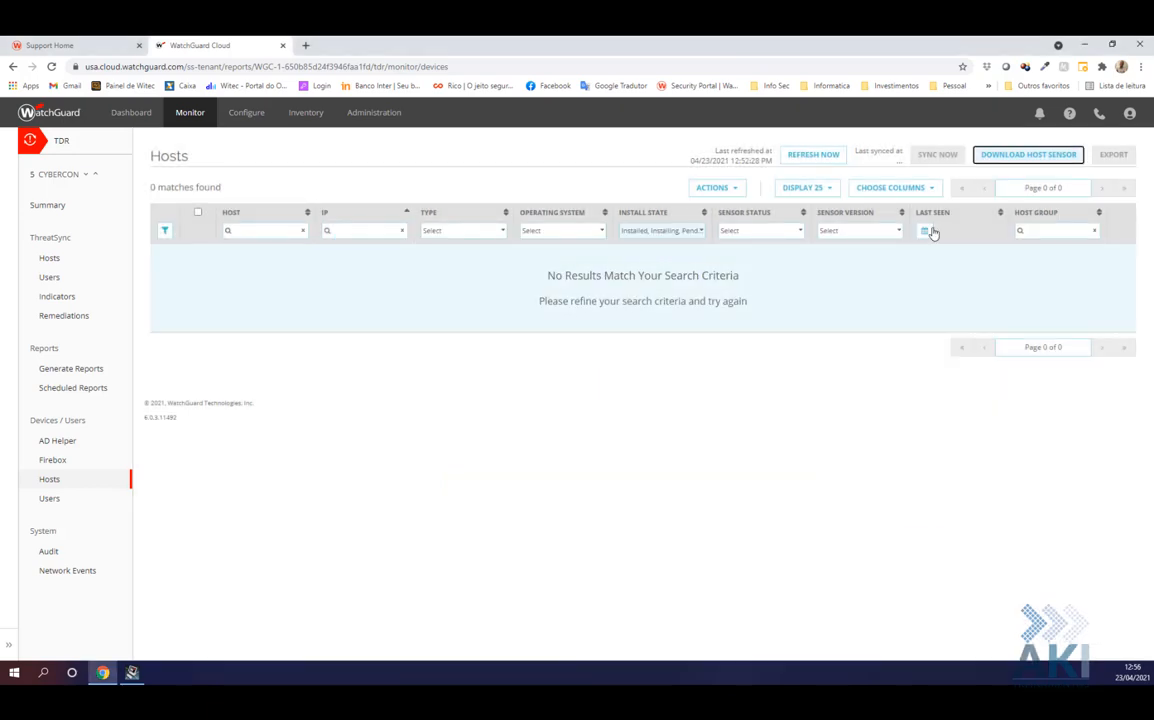
{"action": "left_click", "coordinate": [812, 155]}
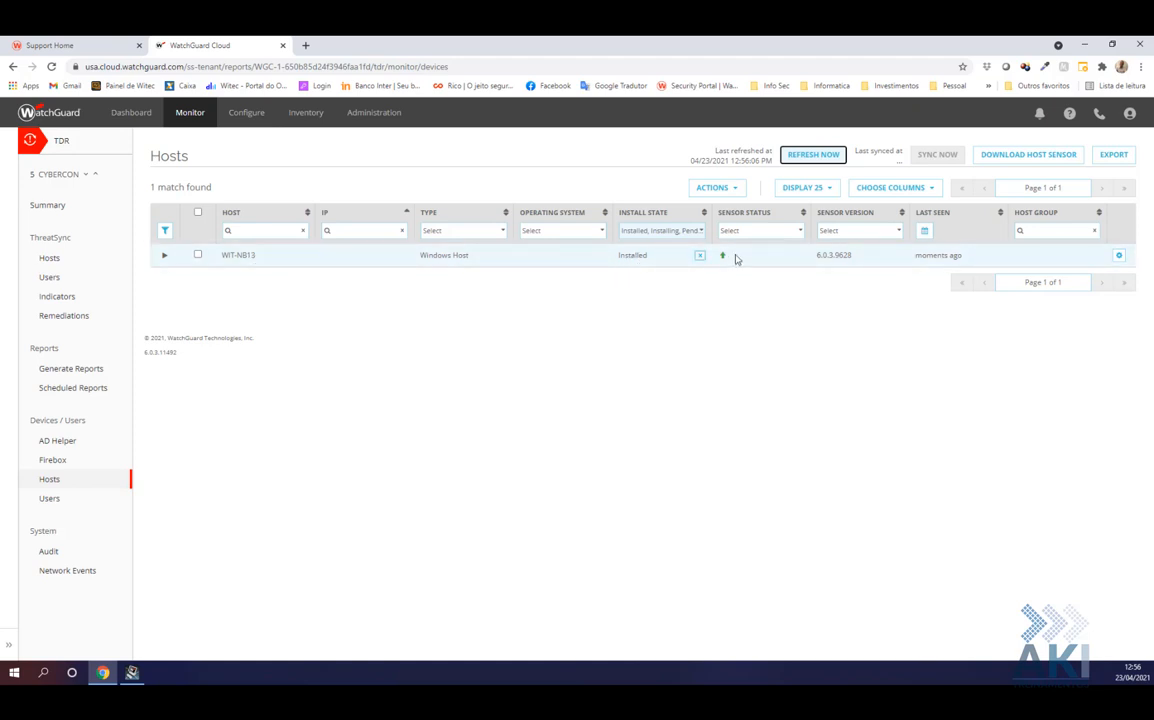
{"action": "mouse_move", "coordinate": [723, 260]}
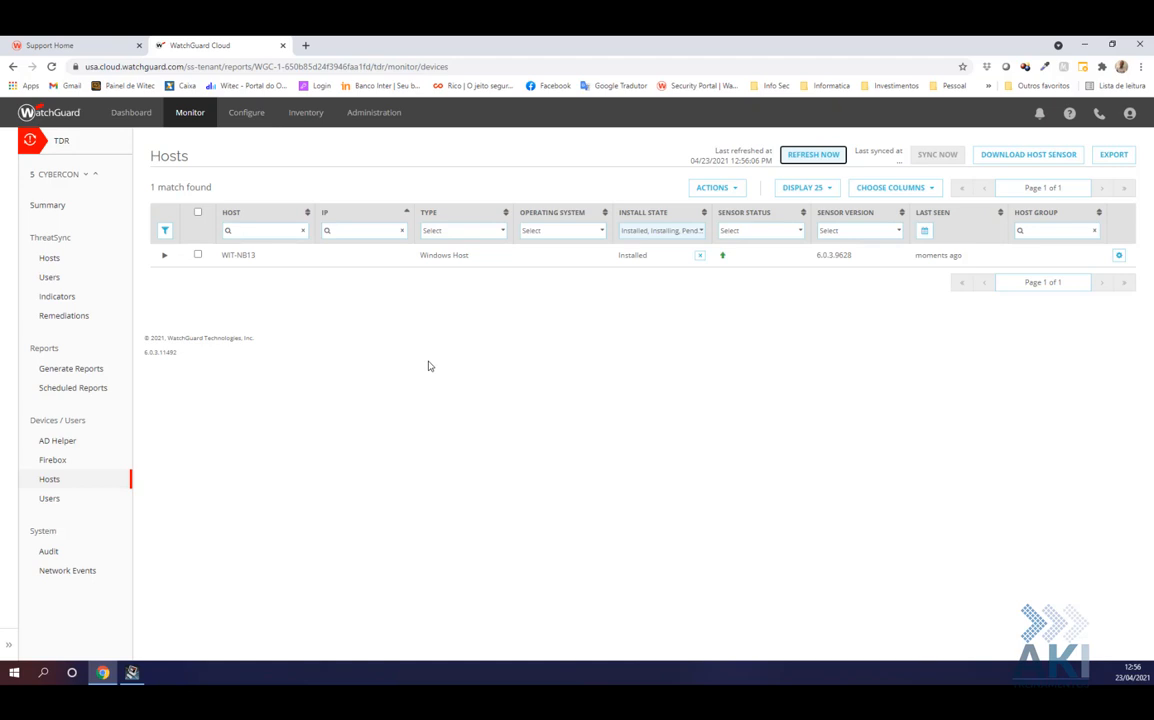
{"action": "left_click", "coordinate": [162, 257]}
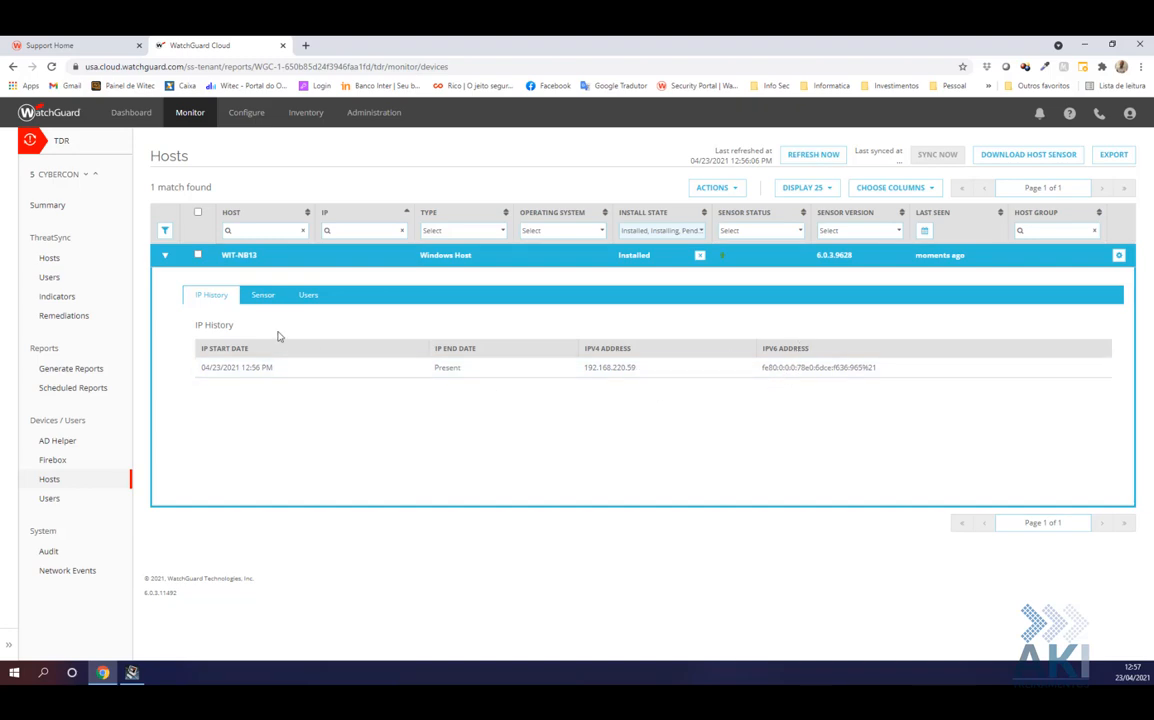
{"action": "left_click", "coordinate": [263, 295]}
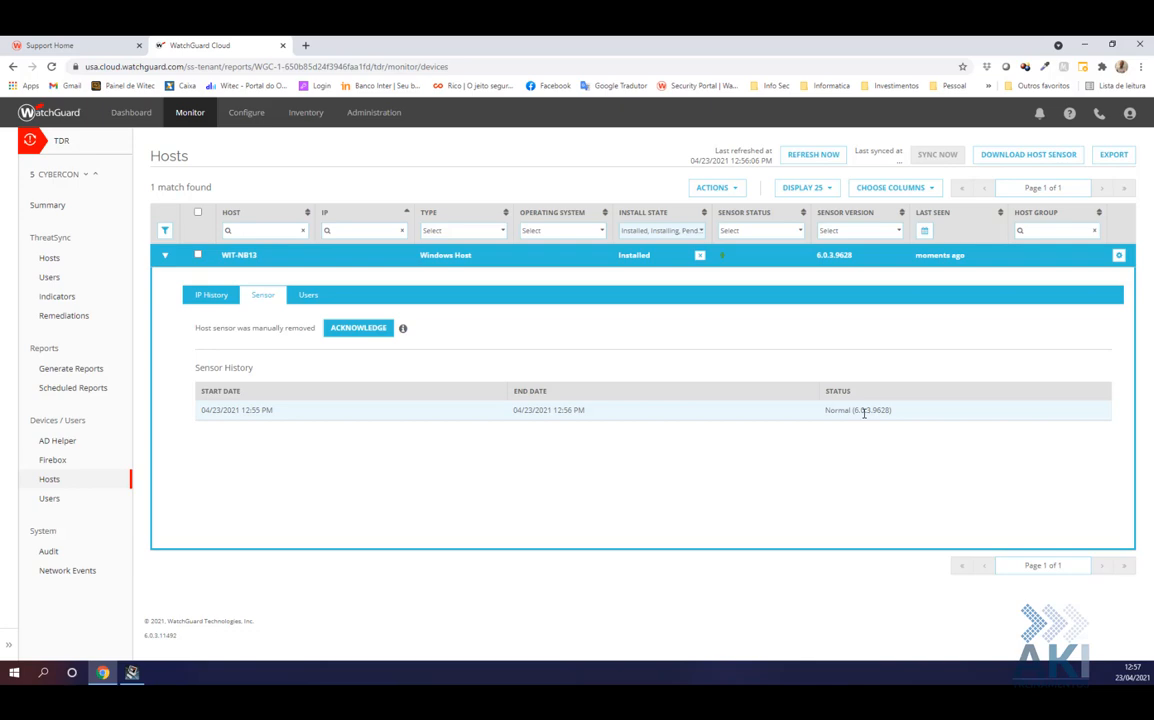
{"action": "left_click", "coordinate": [306, 295]}
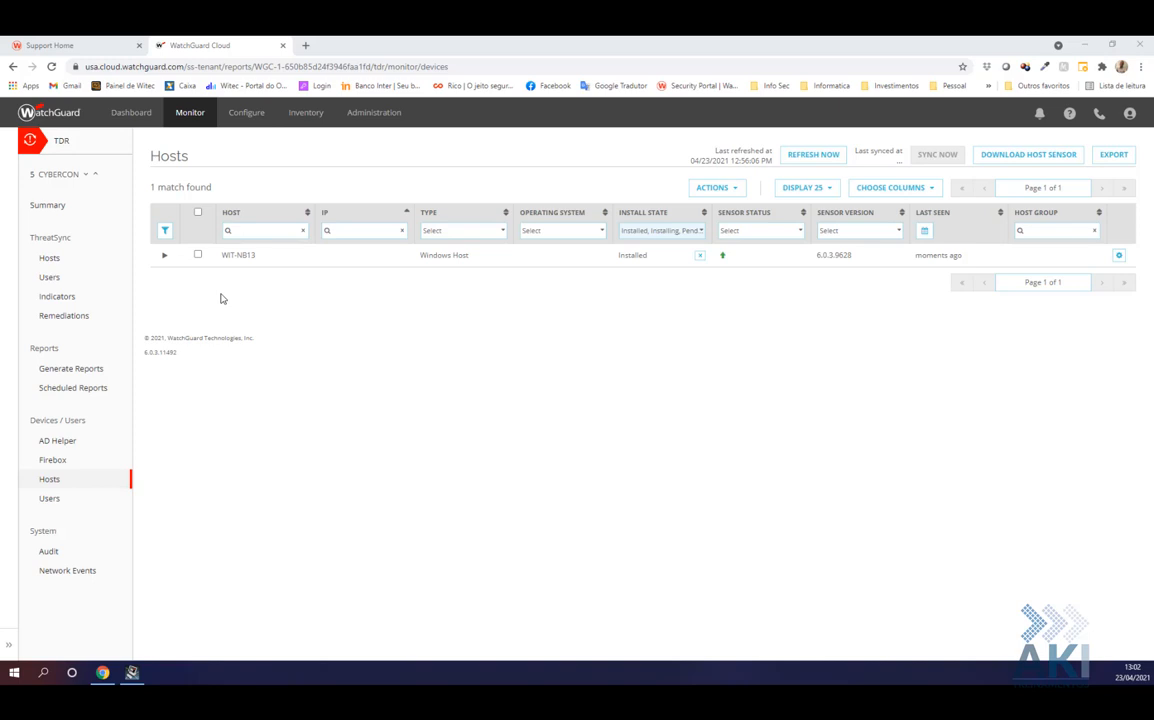
Show the TDR Indicators page, then bring a File Explorer window on Local Disk (C:) onto this screen
{"action": "left_click", "coordinate": [57, 299]}
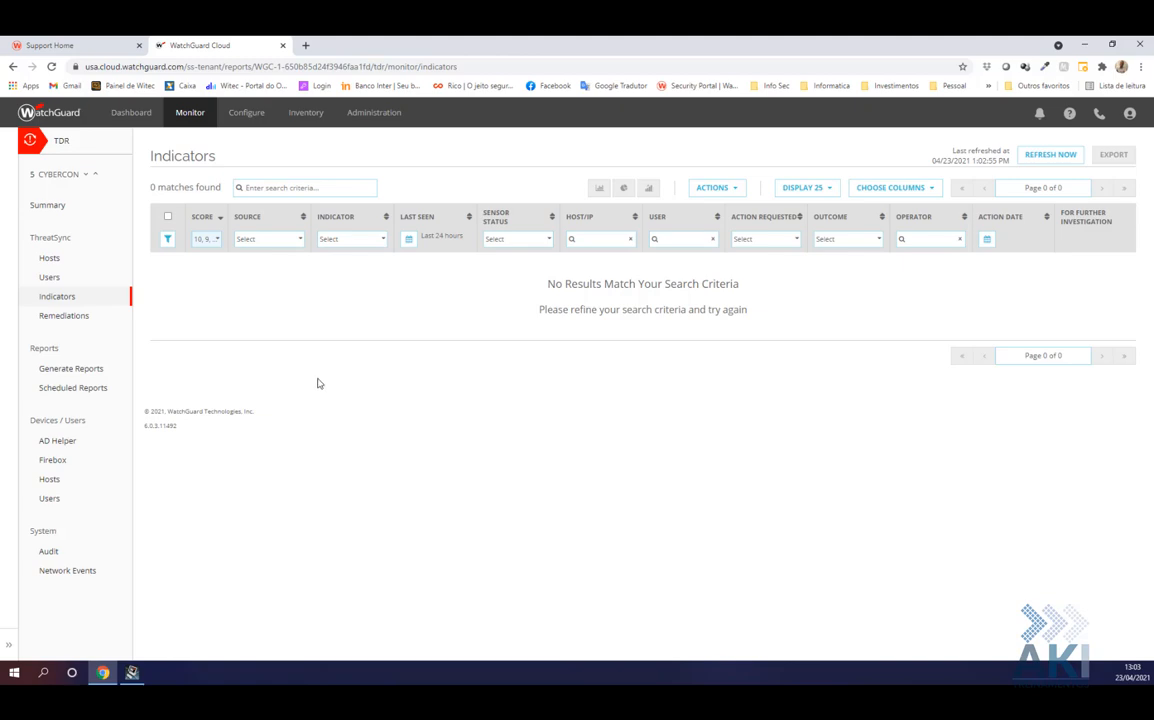
{"action": "key", "text": "alt+Tab"}
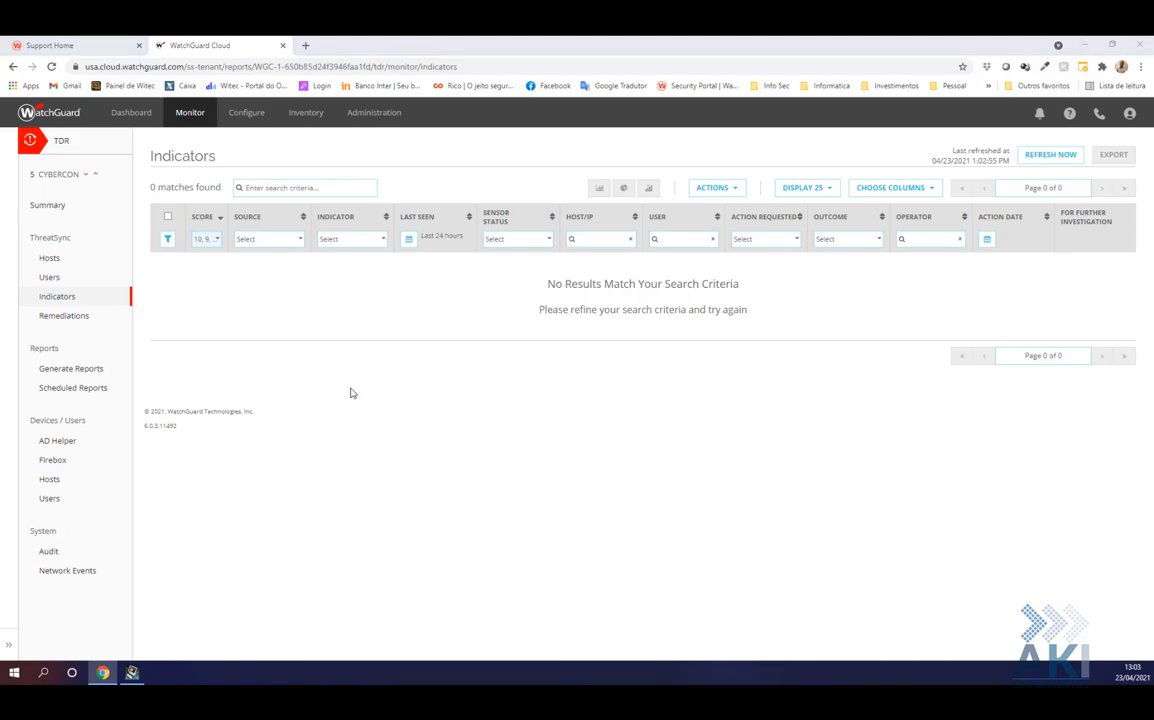
{"action": "left_click_drag", "start_coordinate": [575, 683], "coordinate": [502, 206]}
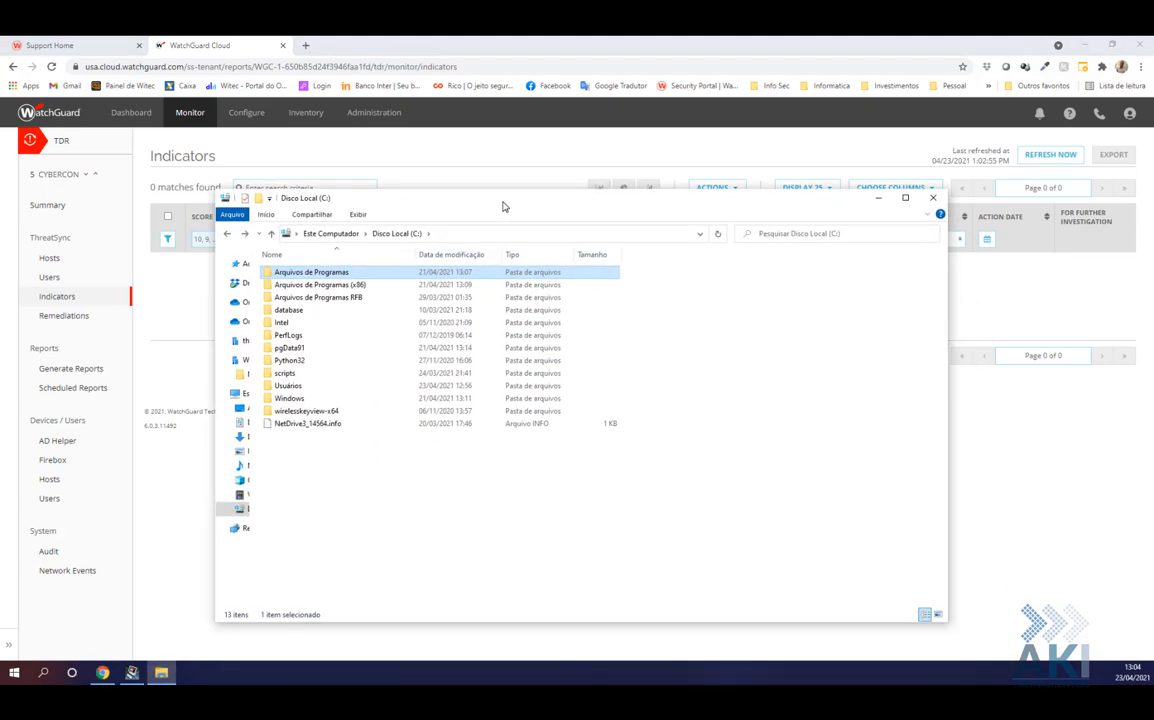
Maximize File Explorer and open Arquivos de Programas (x86) > WatchGuard
{"action": "left_click", "coordinate": [899, 198]}
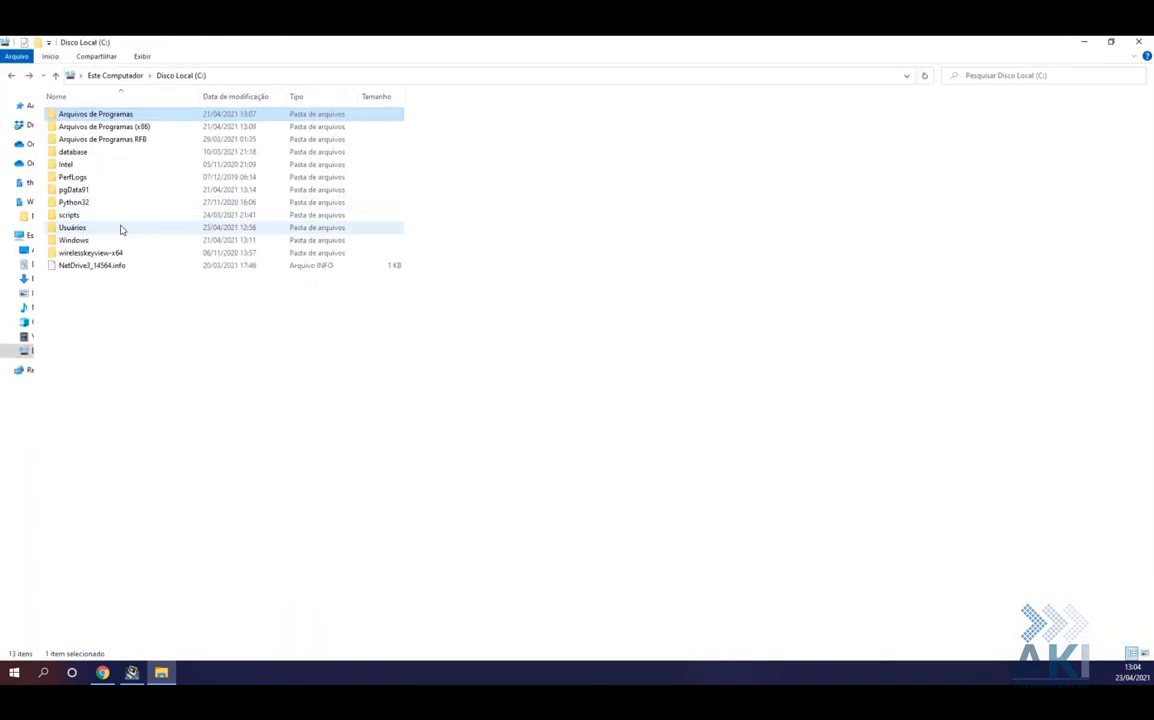
{"action": "double_click", "coordinate": [86, 128]}
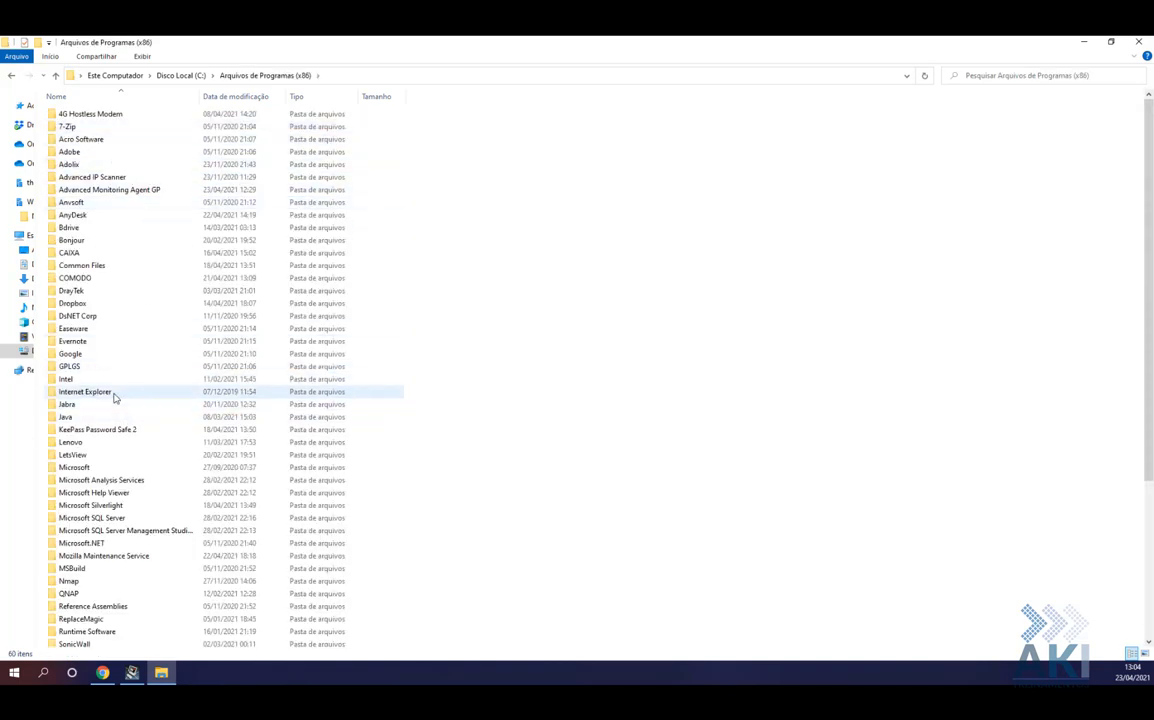
{"action": "key", "text": "w"}
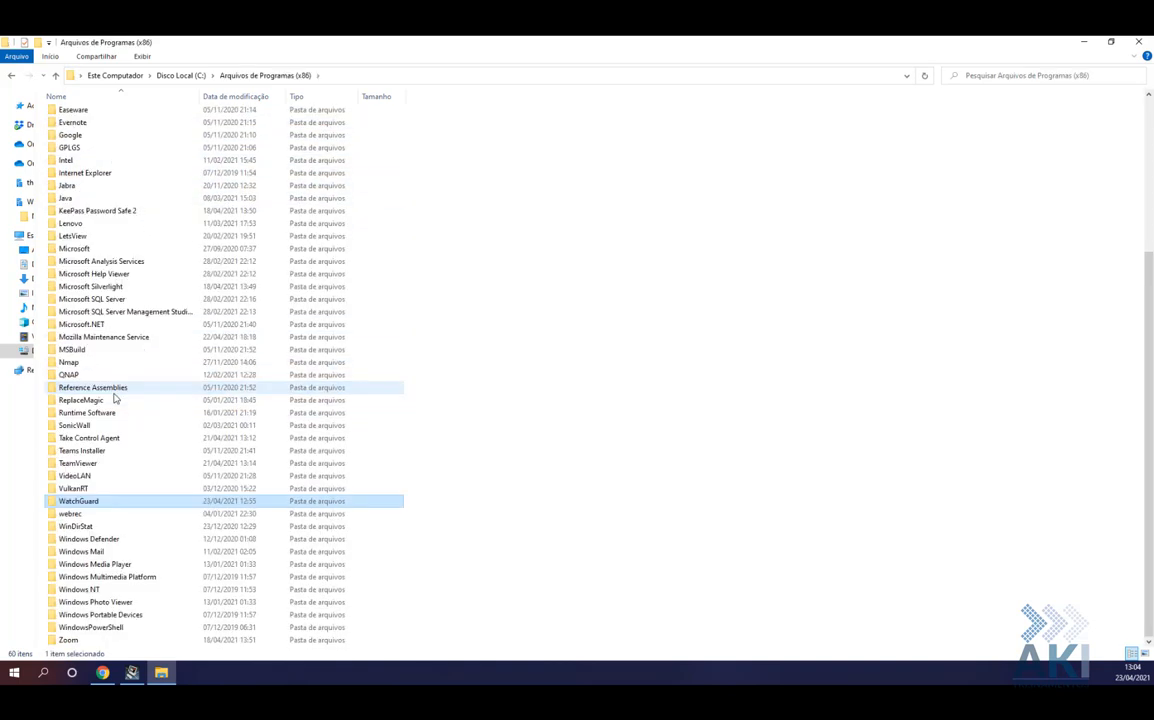
{"action": "double_click", "coordinate": [77, 501]}
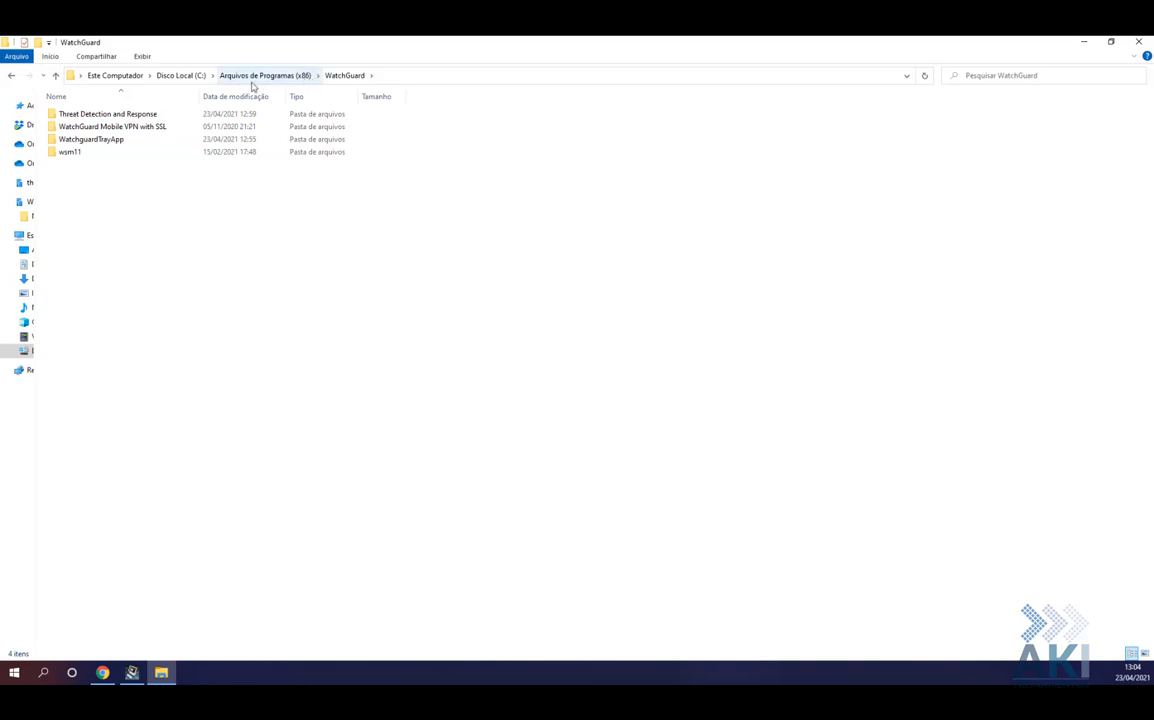
Select the full path C:\Program Files (x86)\WatchGuard in the address bar, then minimize Explorer
{"action": "left_click", "coordinate": [416, 75]}
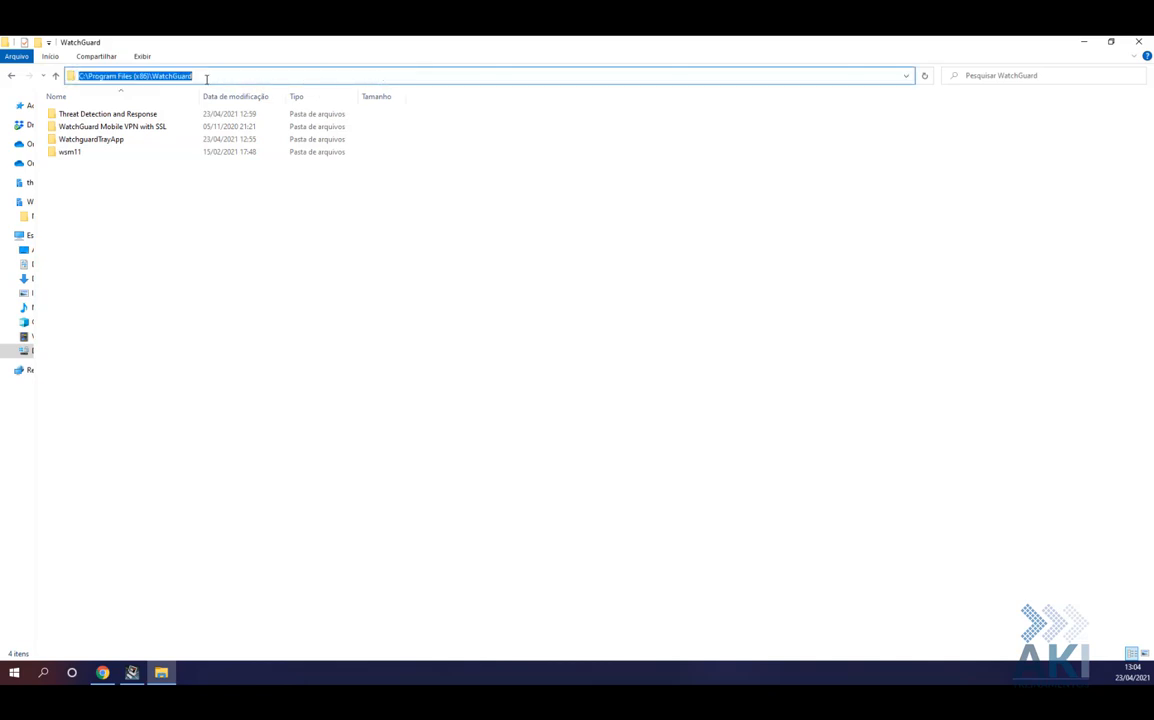
{"action": "left_click_drag", "start_coordinate": [186, 75], "coordinate": [71, 65]}
{"action": "left_click", "coordinate": [200, 77]}
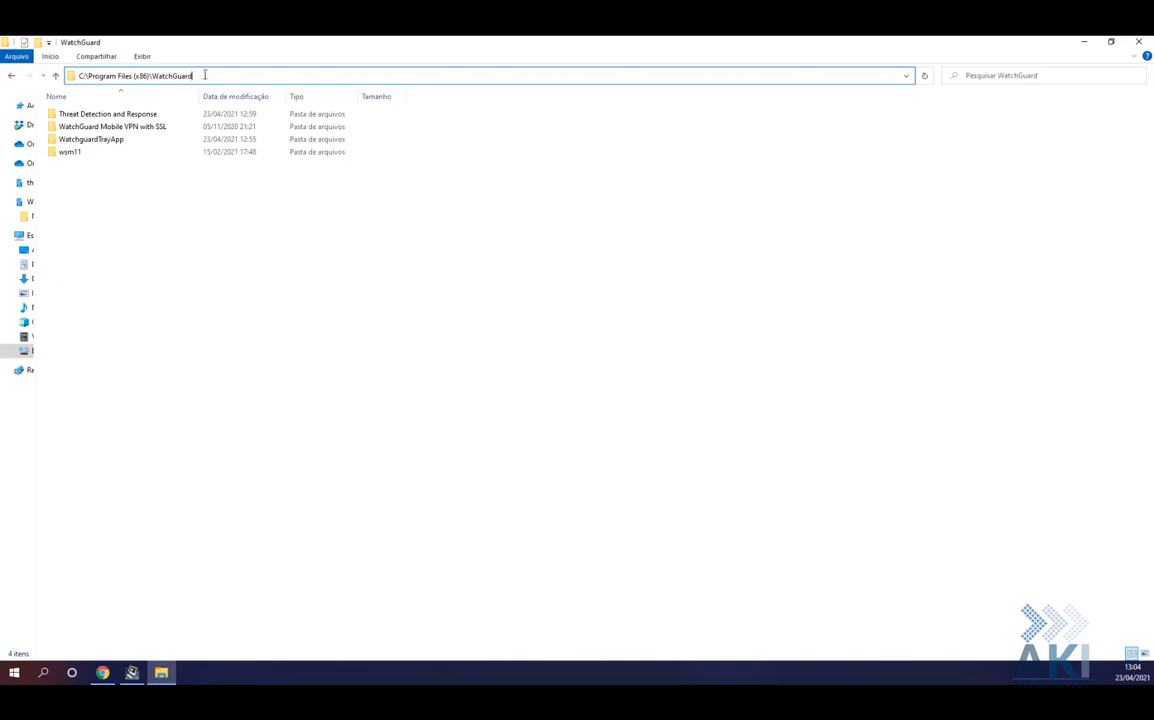
{"action": "left_click_drag", "start_coordinate": [200, 77], "coordinate": [79, 77]}
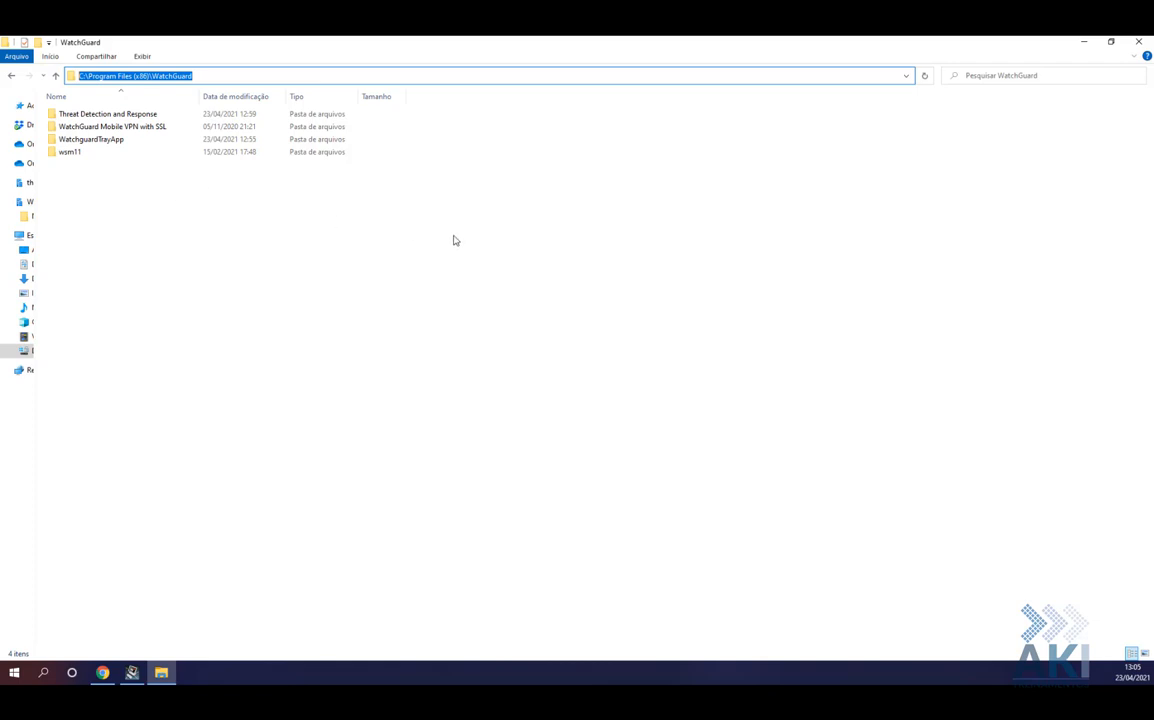
{"action": "left_click", "coordinate": [1086, 46]}
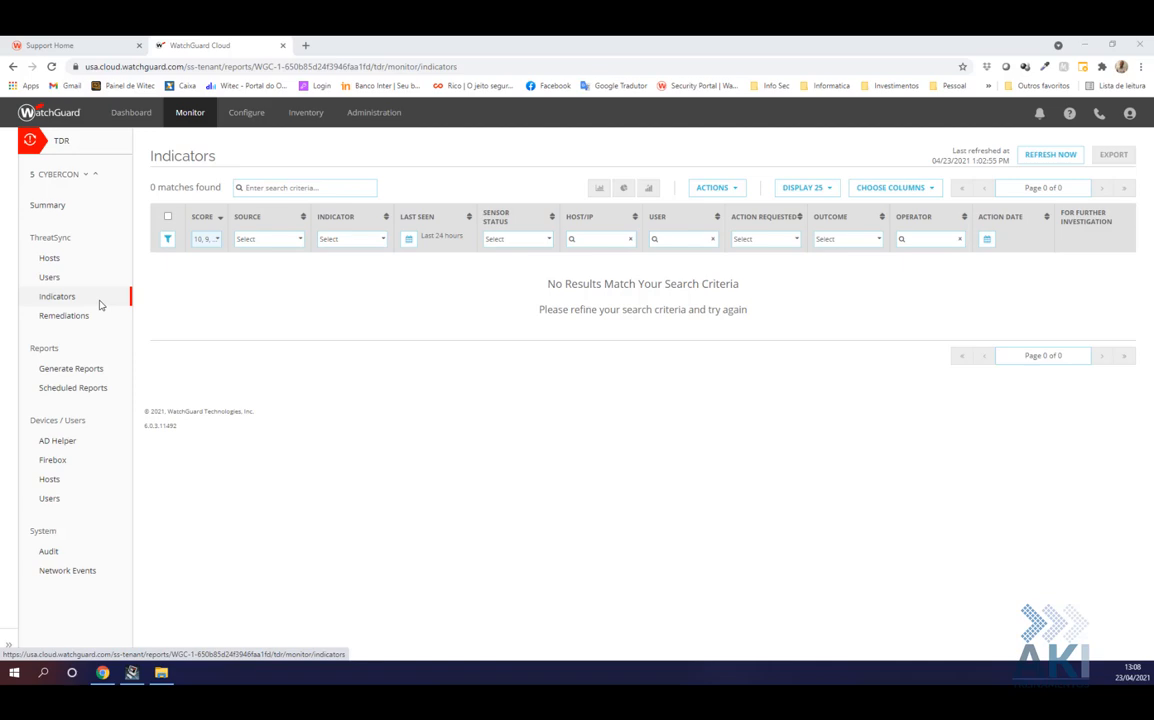
Open the Configure menu listing the configurable products and services
{"action": "left_click", "coordinate": [243, 114]}
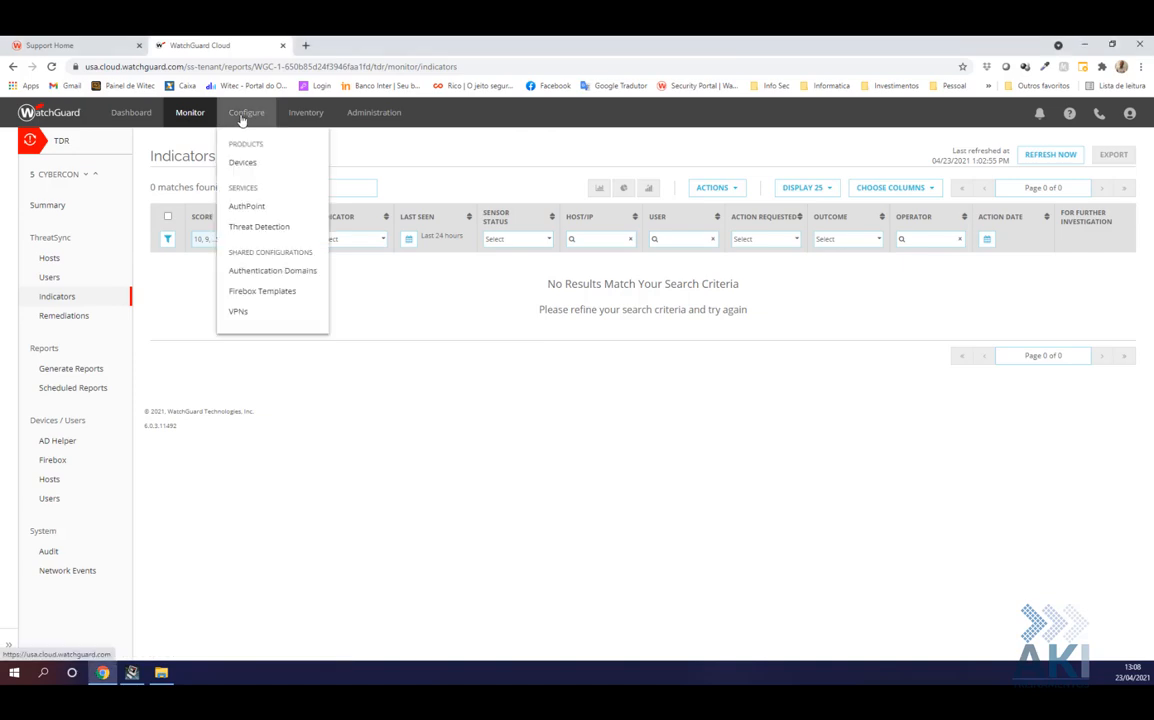
In Threat Detection exclusions, enable the ESET Endpoint for Windows antivirus exclusion and save it
{"action": "left_click", "coordinate": [259, 227]}
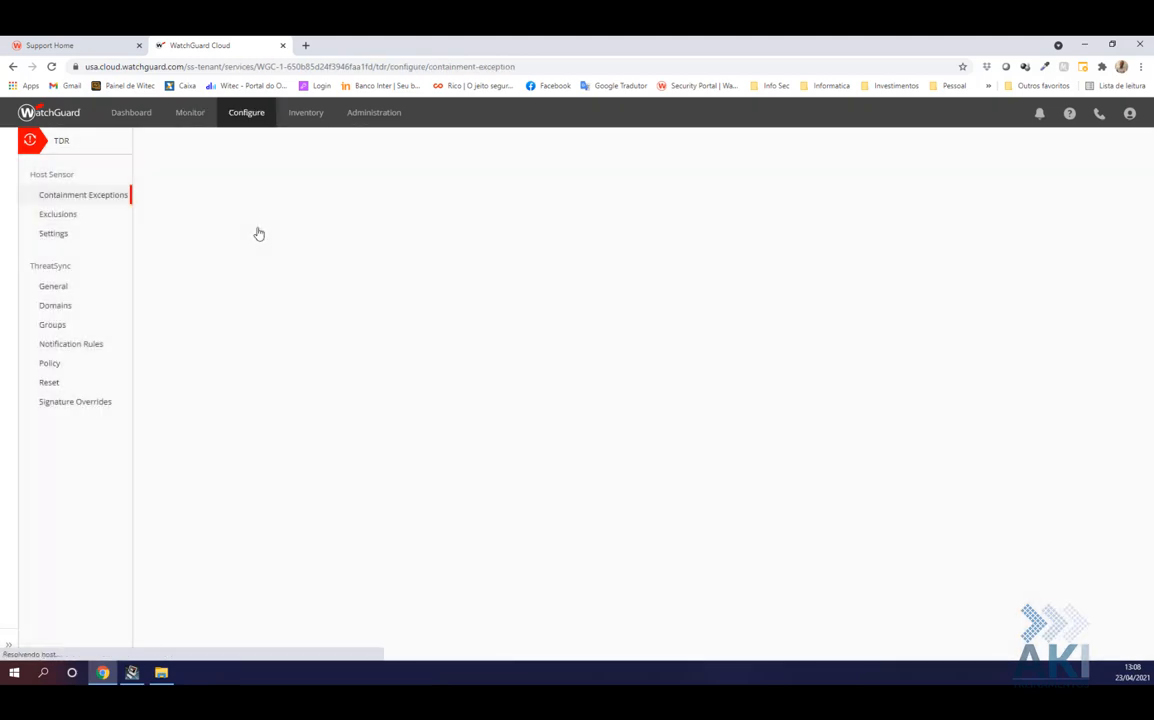
{"action": "left_click", "coordinate": [62, 221]}
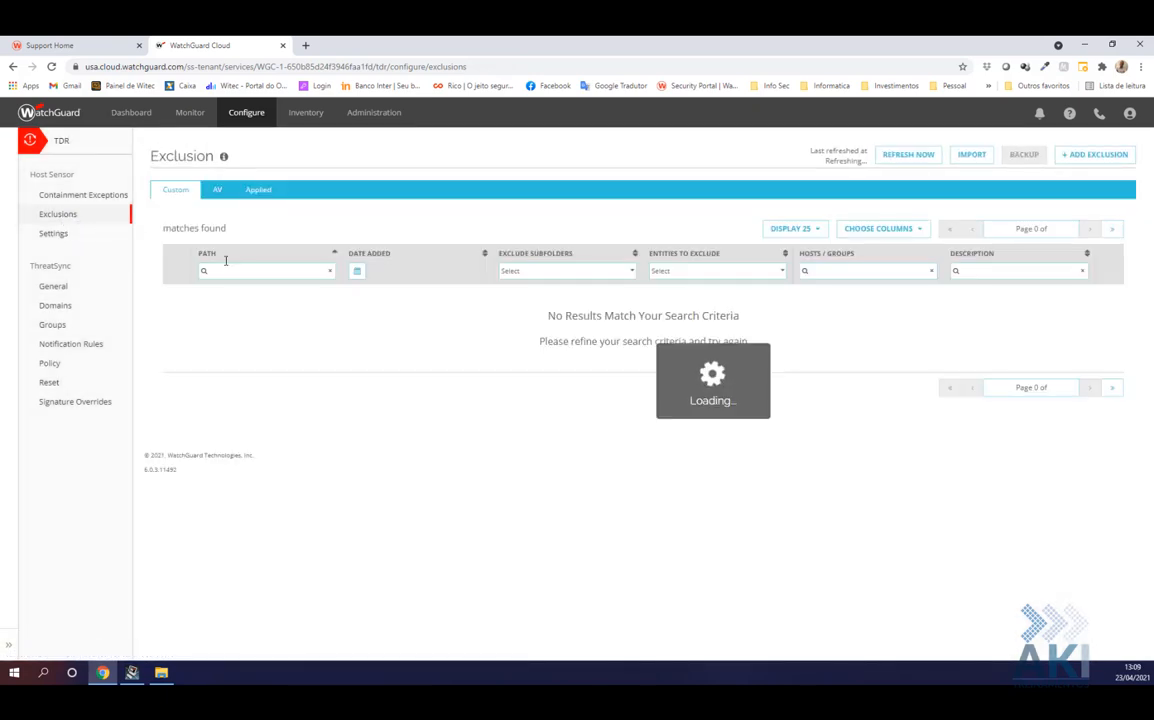
{"action": "left_click", "coordinate": [212, 196]}
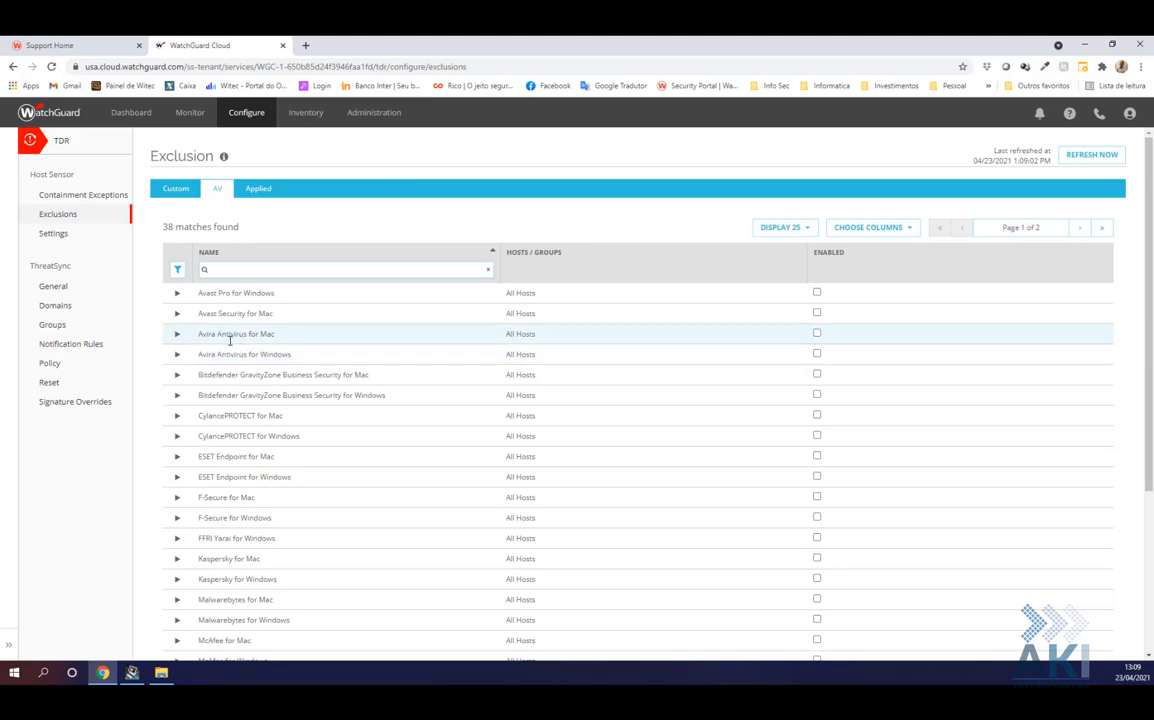
{"action": "left_click", "coordinate": [176, 478]}
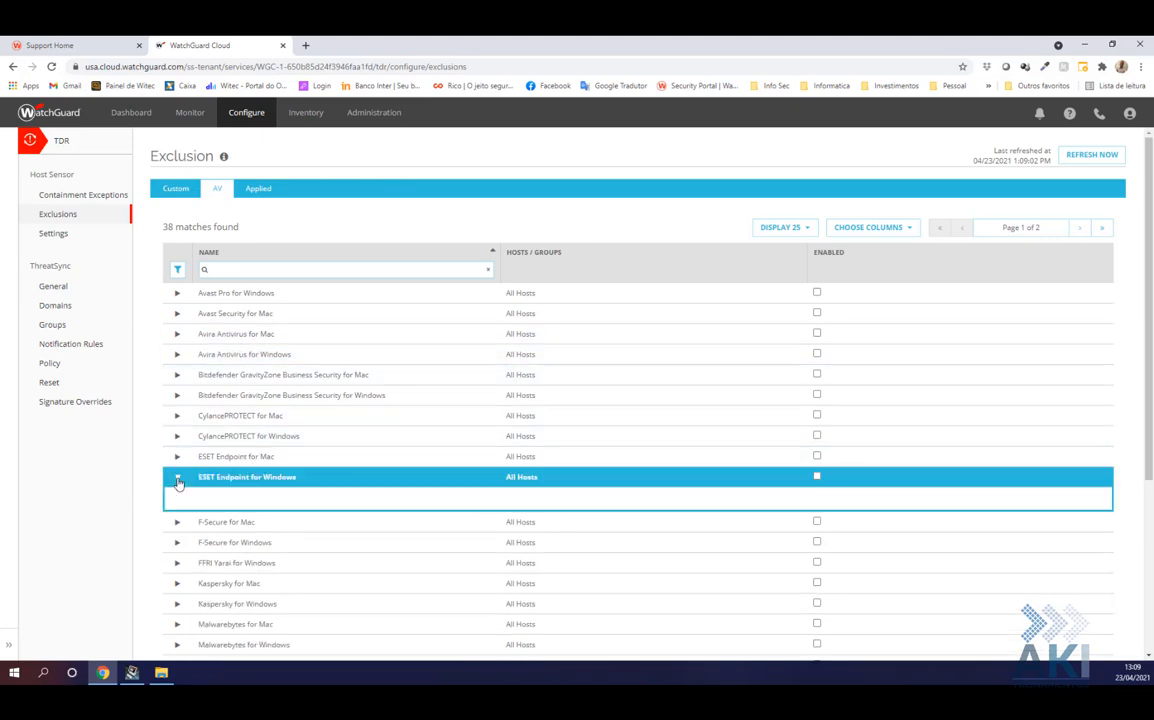
{"action": "left_click", "coordinate": [816, 477]}
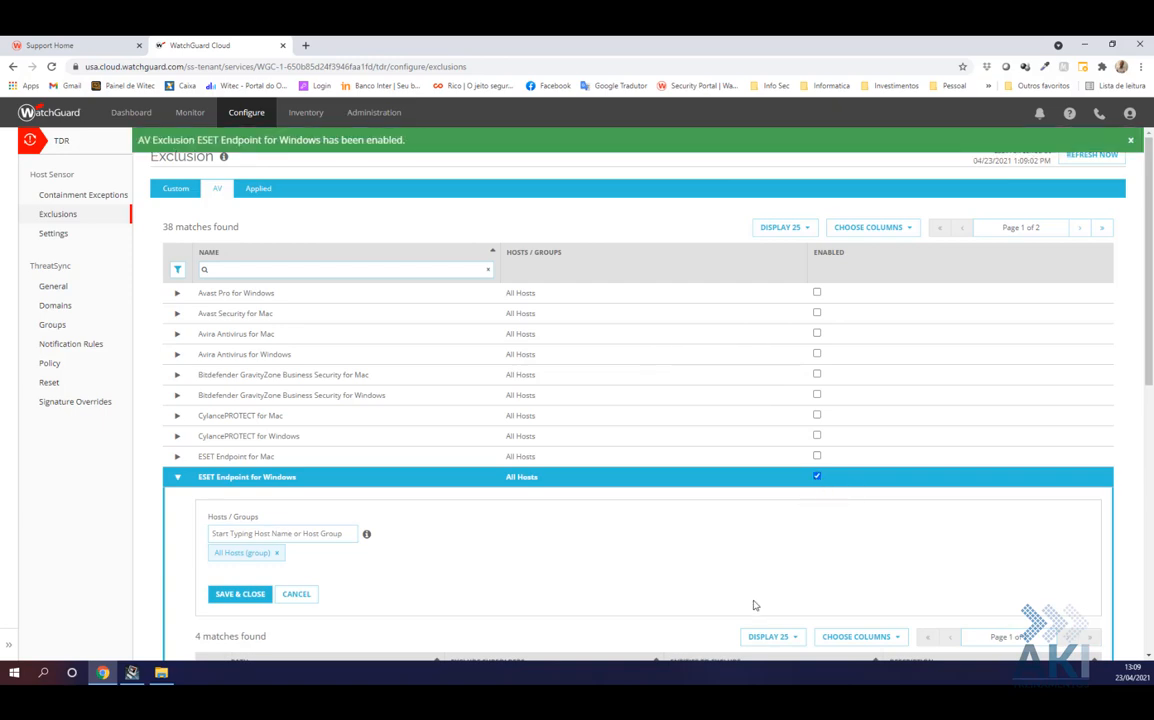
{"action": "left_click", "coordinate": [240, 595]}
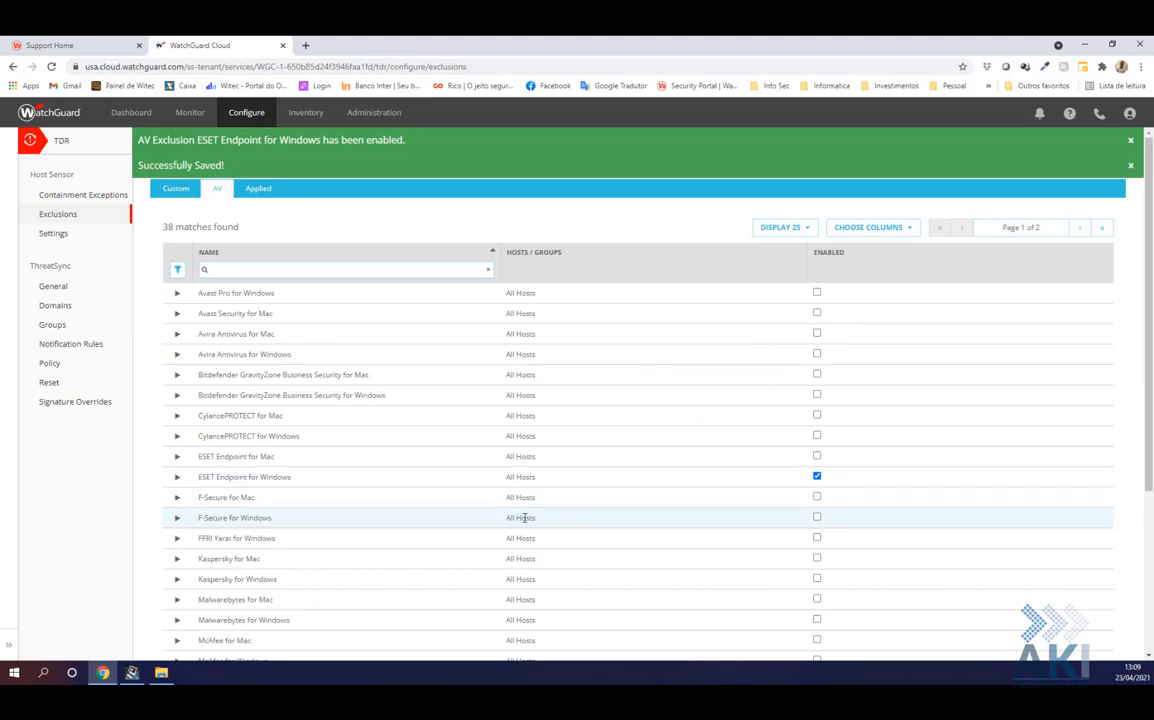
Switch to the Custom exclusions list, which holds 0 exclusions
{"action": "scroll", "coordinate": [477, 512], "scroll_direction": "down", "scroll_amount": 2}
{"action": "scroll", "coordinate": [480, 513], "scroll_direction": "up", "scroll_amount": 1}
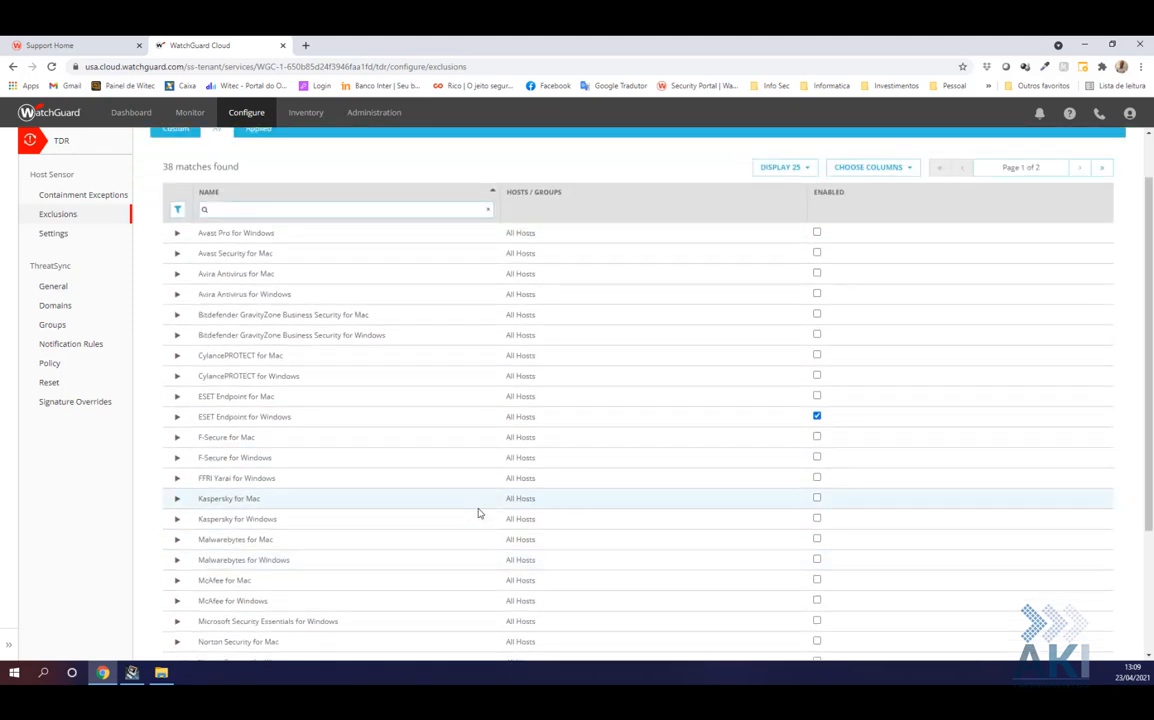
{"action": "scroll", "coordinate": [414, 530], "scroll_direction": "down", "scroll_amount": 3}
{"action": "scroll", "coordinate": [286, 484], "scroll_direction": "up", "scroll_amount": 4}
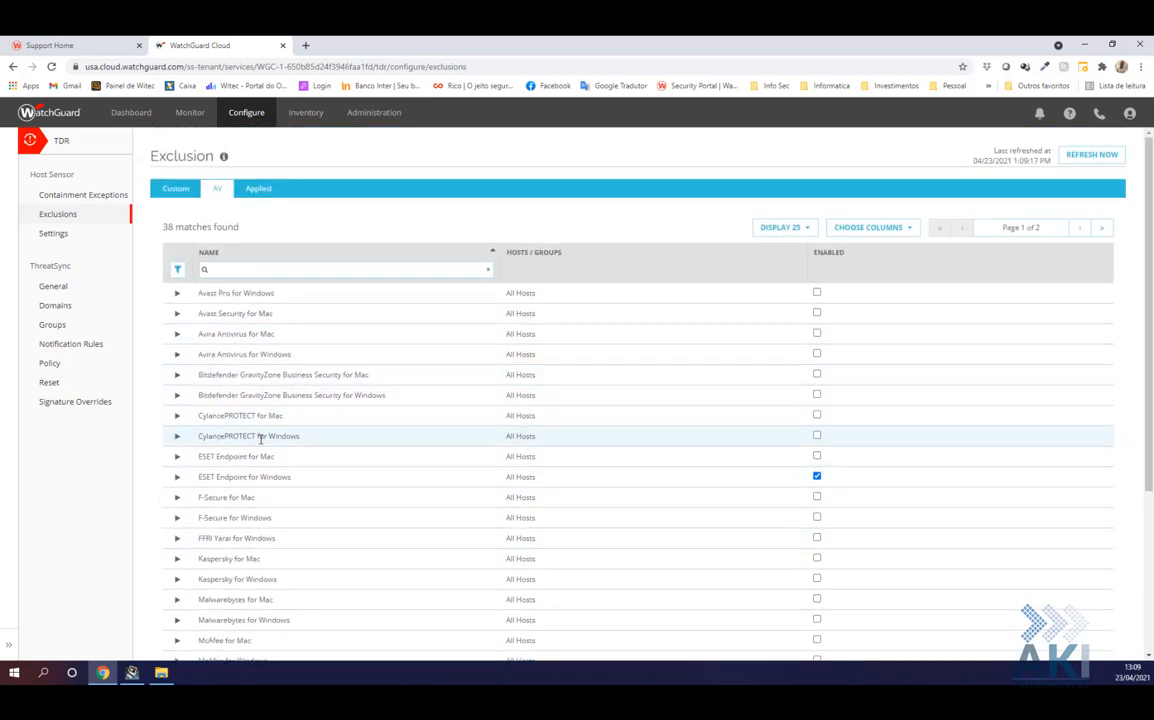
{"action": "scroll", "coordinate": [256, 436], "scroll_direction": "down", "scroll_amount": 4}
{"action": "scroll", "coordinate": [249, 432], "scroll_direction": "up", "scroll_amount": 5}
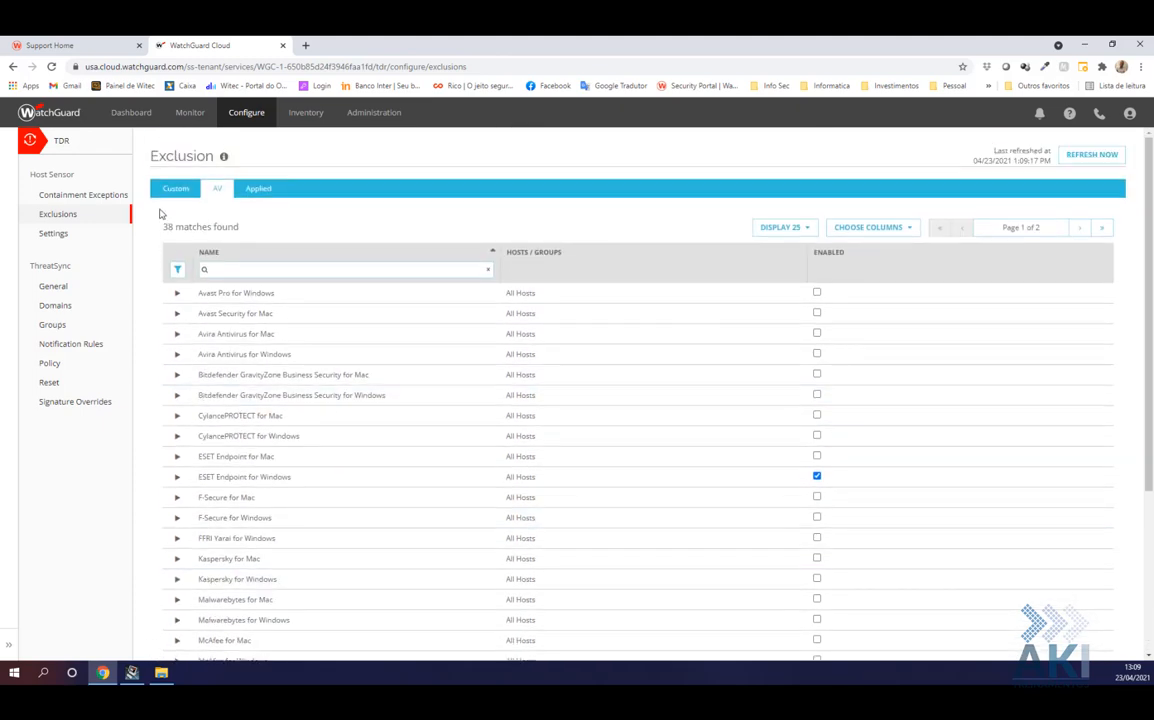
{"action": "left_click", "coordinate": [177, 190]}
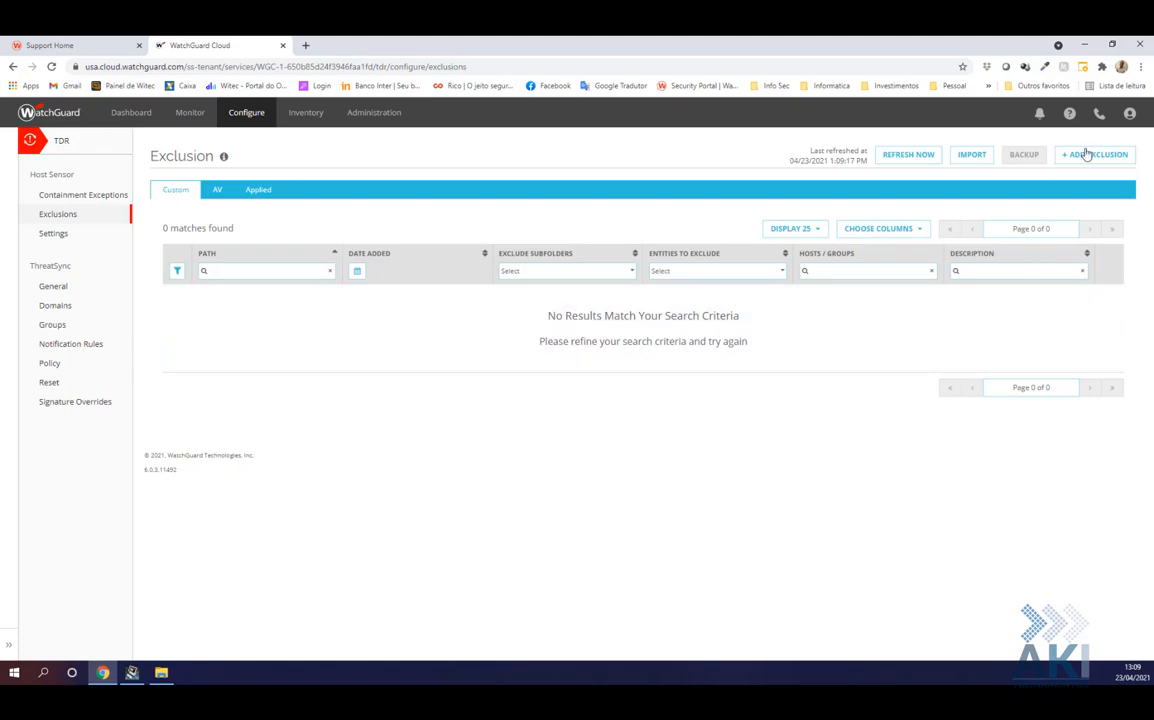
Add a custom exclusion for C:\Program Files (x86)\App\app.exe covering Files and Processes, and save
{"action": "left_click", "coordinate": [1090, 155]}
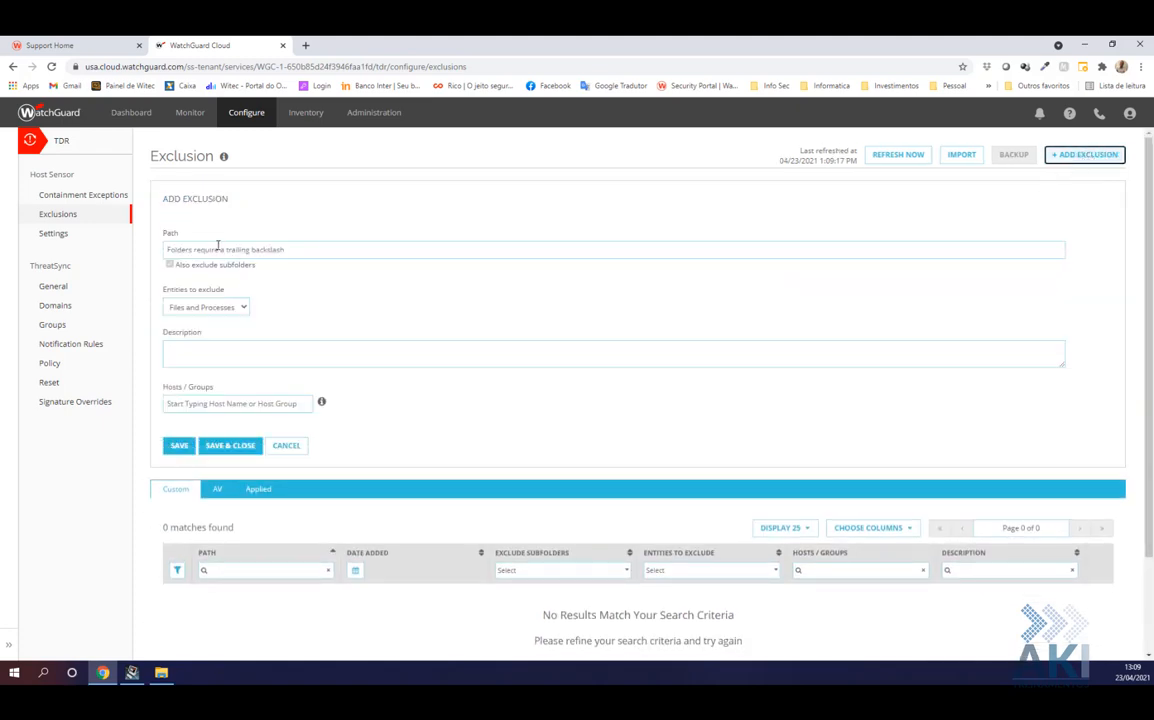
{"action": "left_click", "coordinate": [217, 247]}
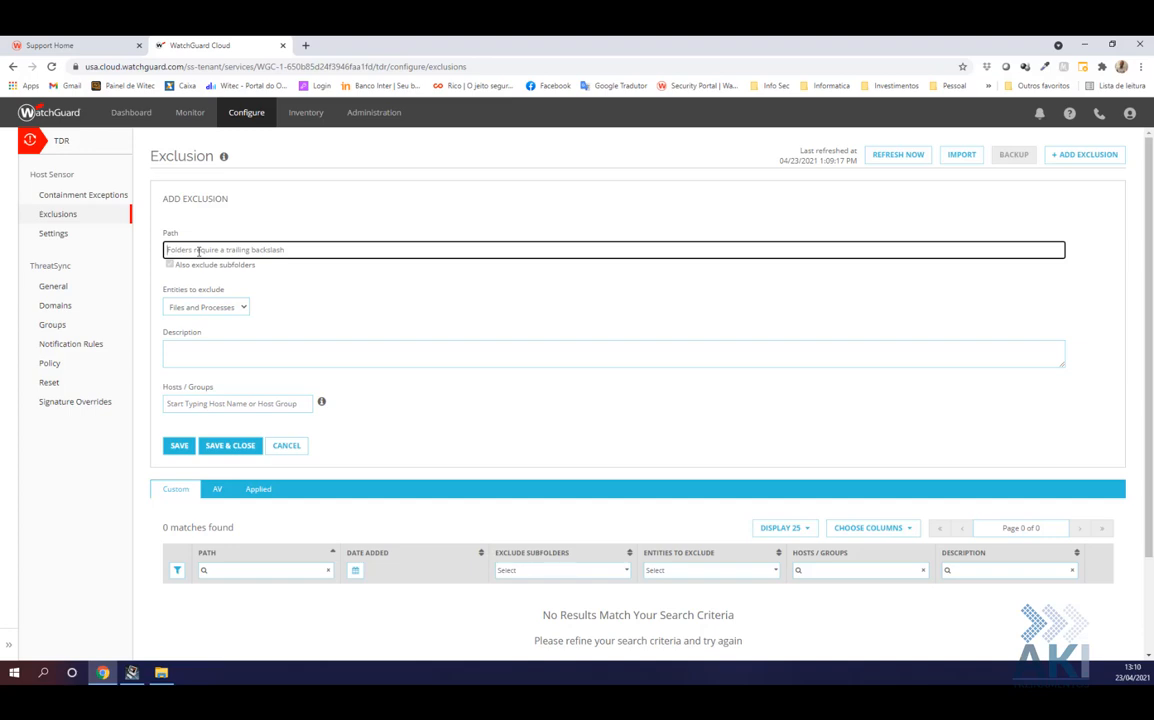
{"action": "type", "text": "C:\\Program Files"}
{"action": "type", "text": ")\\F"}
{"action": "key", "text": "BackSpace"}
{"action": "type", "text": "W"}
{"action": "type", "text": "pp\\"}
{"action": "type", "text": "app.exe"}
{"action": "left_click", "coordinate": [210, 306]}
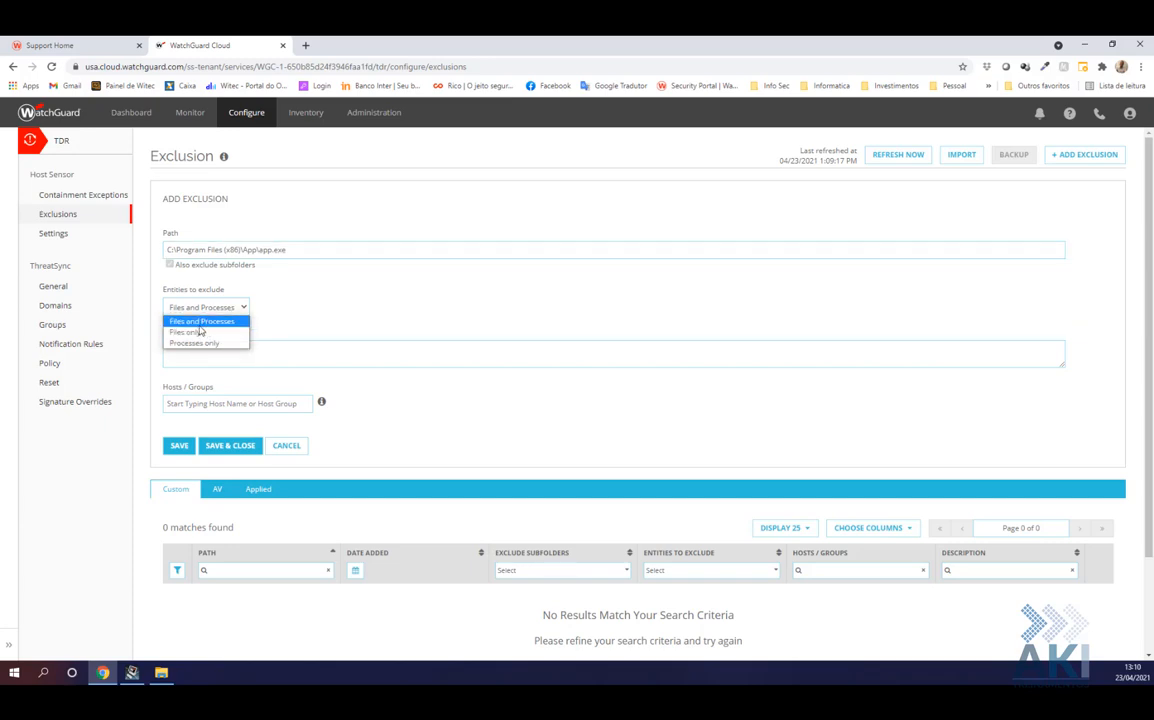
{"action": "left_click", "coordinate": [197, 326]}
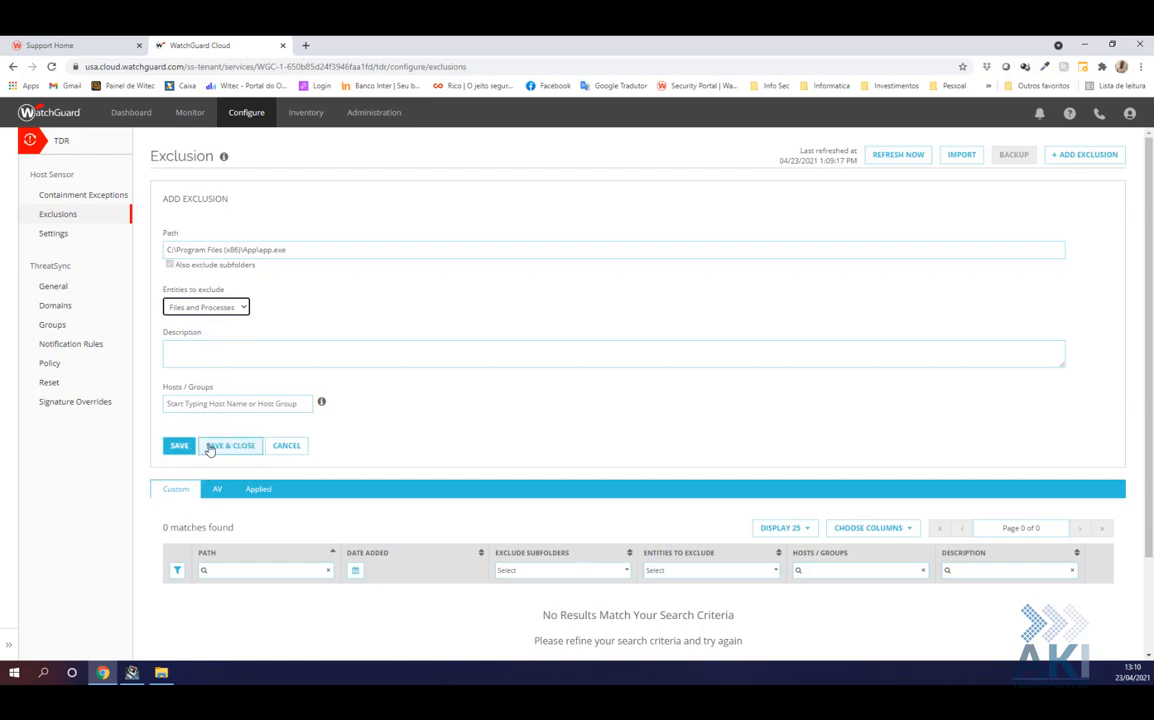
{"action": "left_click", "coordinate": [209, 447]}
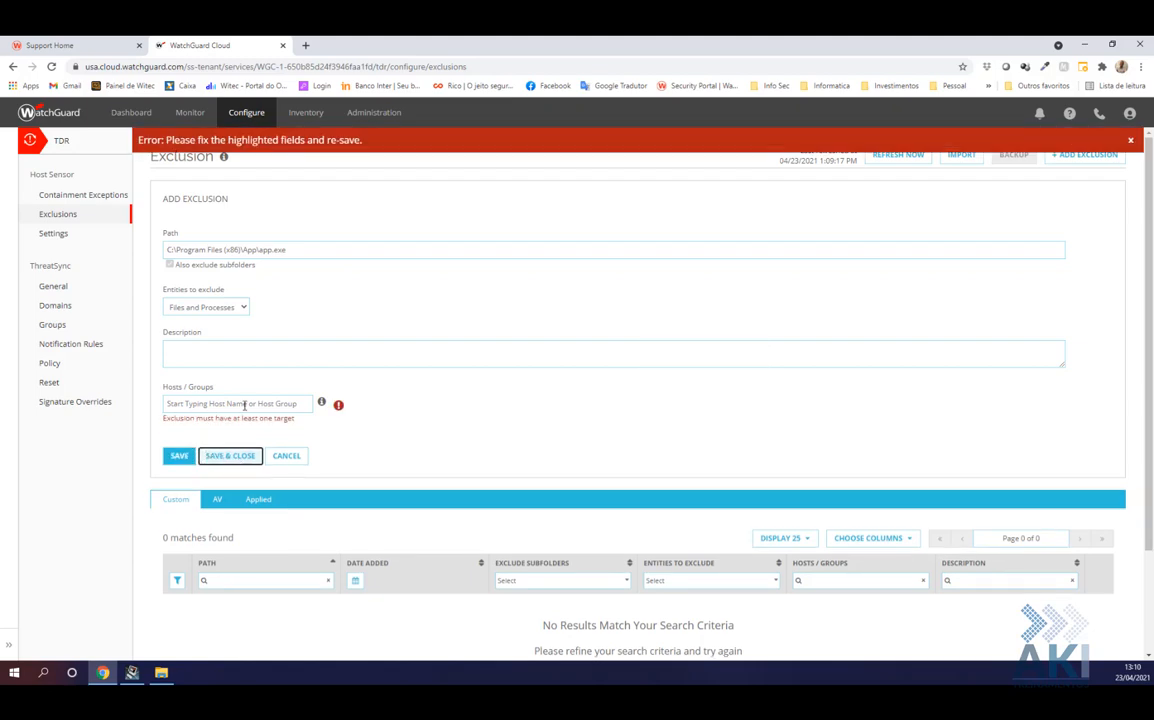
Set the app.exe exclusion's Hosts / Groups to All Hosts and save it
{"action": "left_click", "coordinate": [246, 404]}
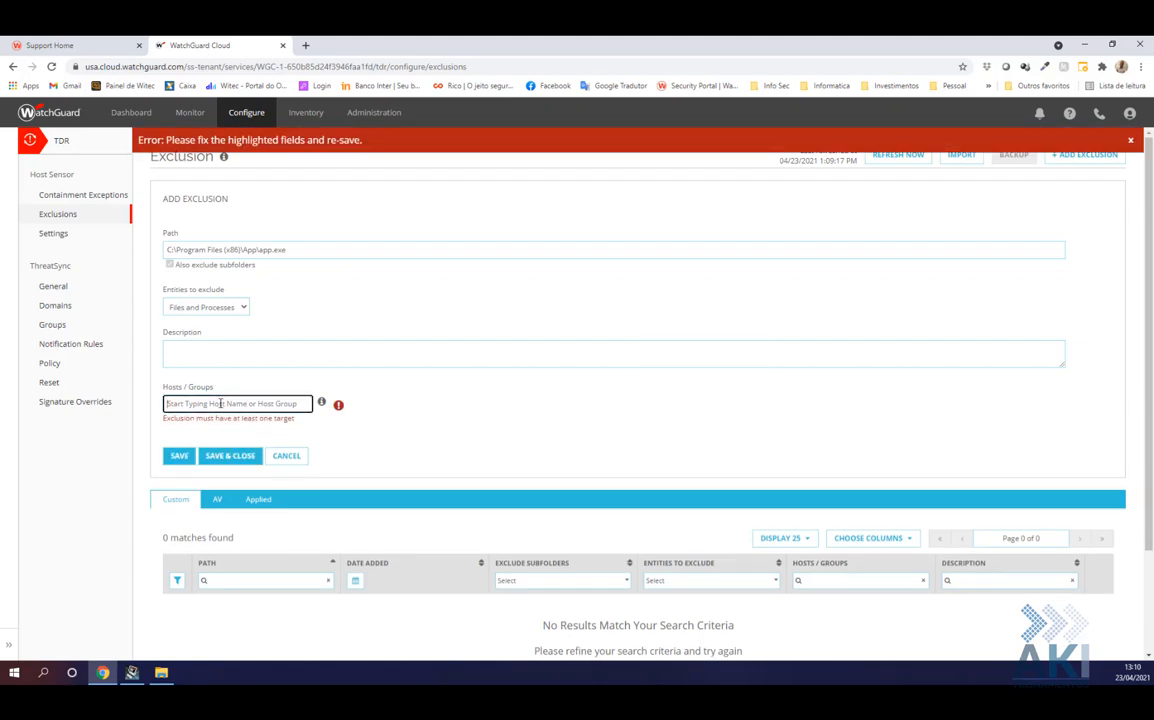
{"action": "type", "text": "A"}
{"action": "key", "text": "BackSpace"}
{"action": "type", "text": "wit"}
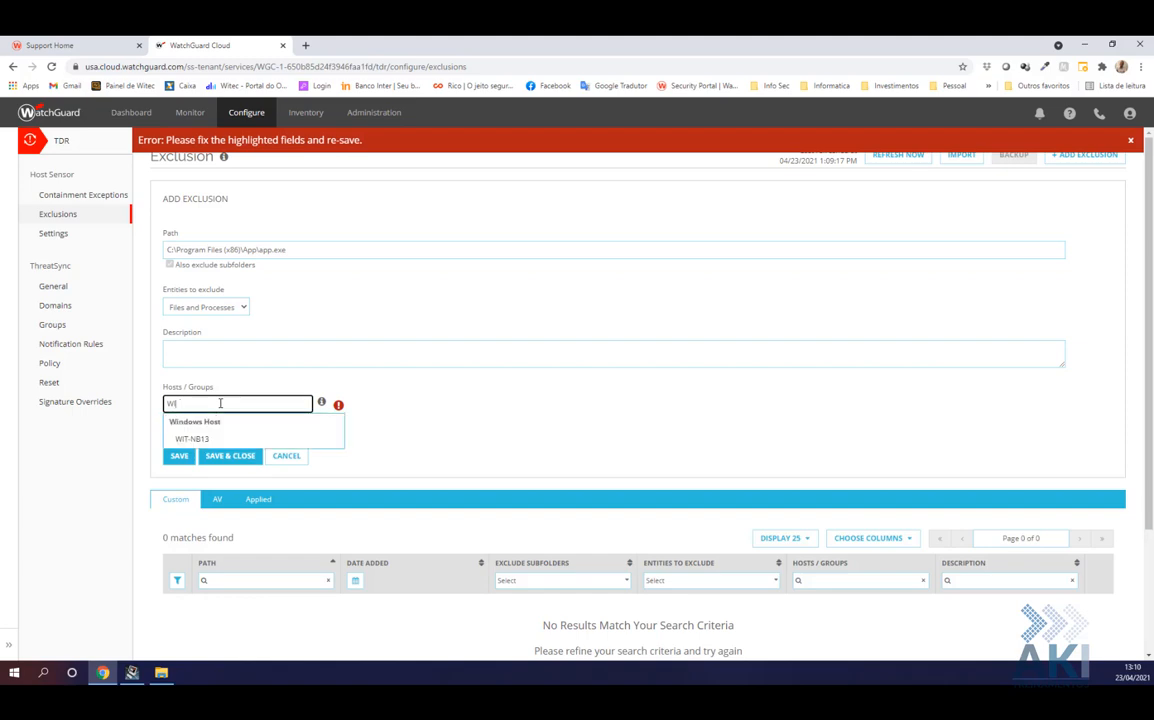
{"action": "key", "text": "BackSpace"}
{"action": "key", "text": "BackSpace"}
{"action": "key", "text": "BackSpace"}
{"action": "type", "text": "All"}
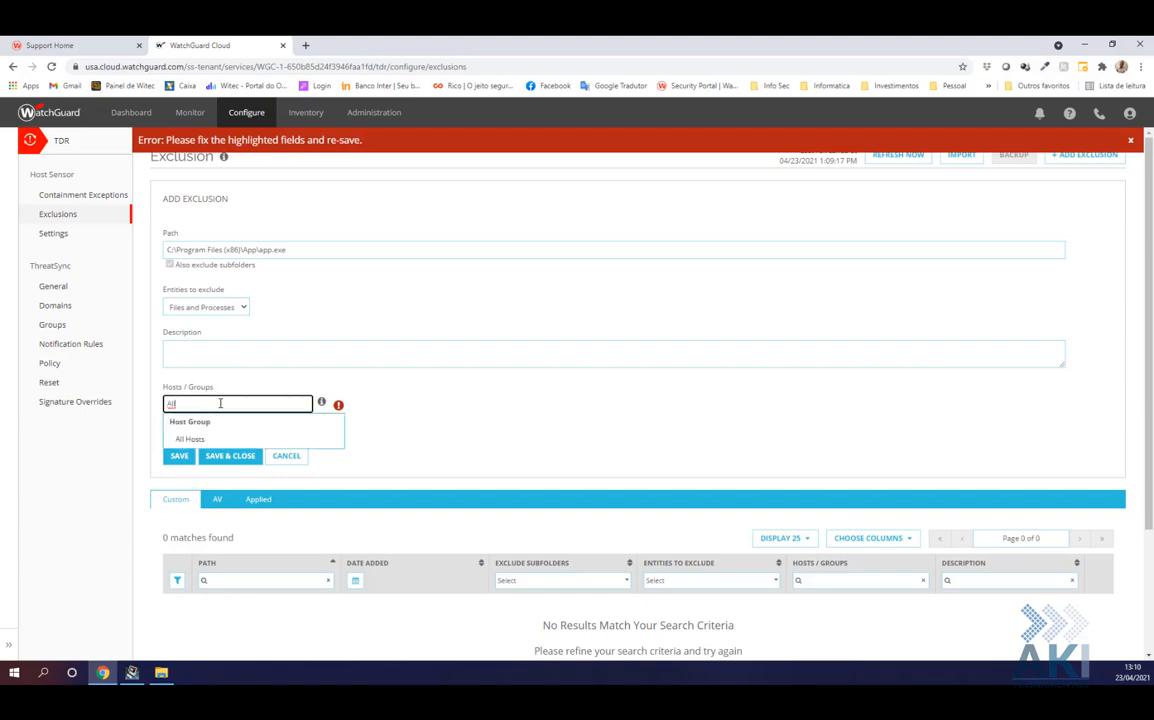
{"action": "key", "text": "BackSpace"}
{"action": "left_click", "coordinate": [190, 440]}
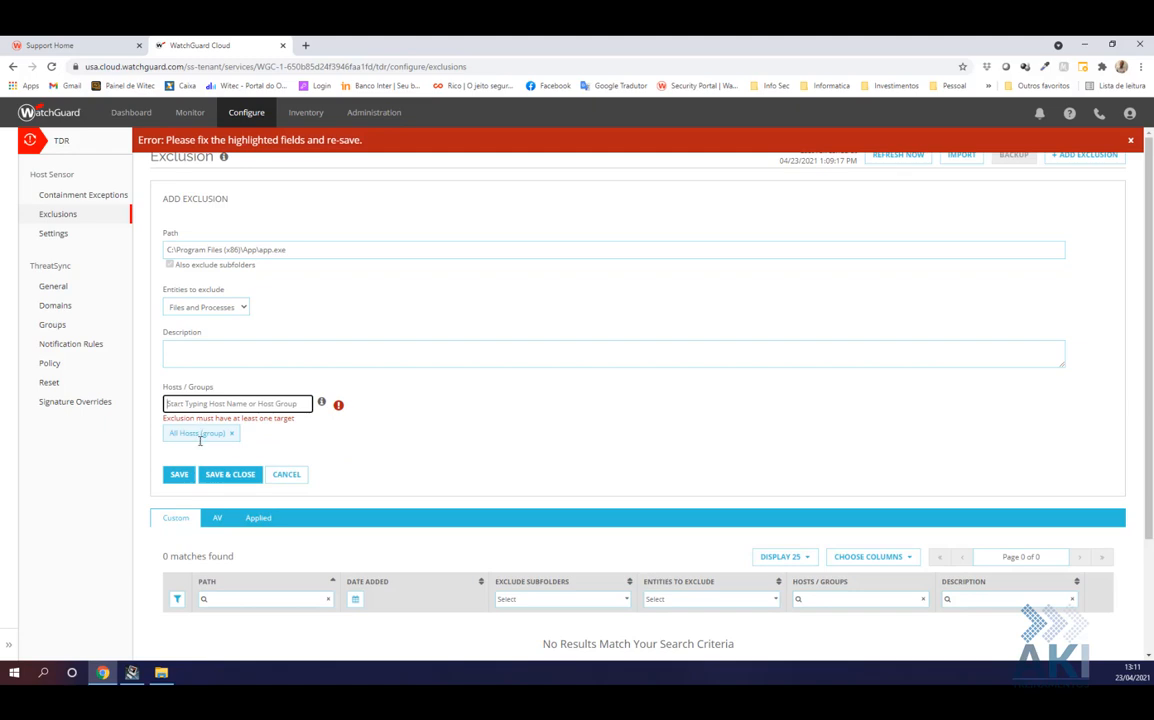
{"action": "left_click", "coordinate": [219, 479]}
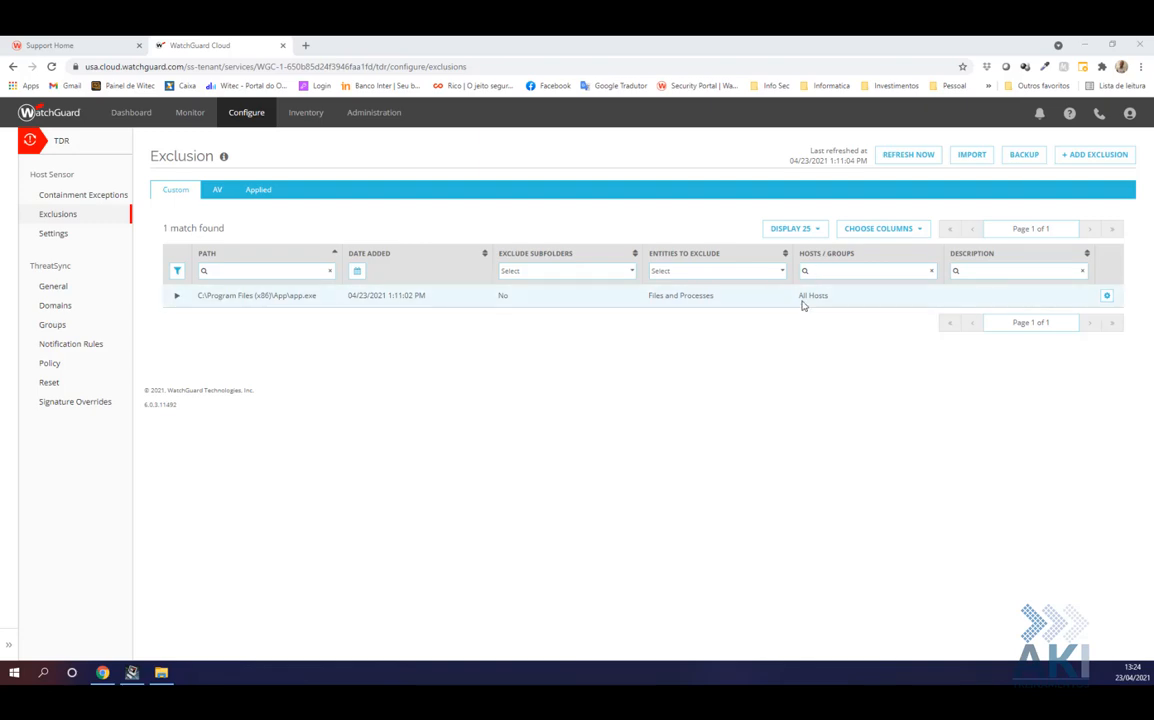
{"action": "left_click", "coordinate": [177, 296]}
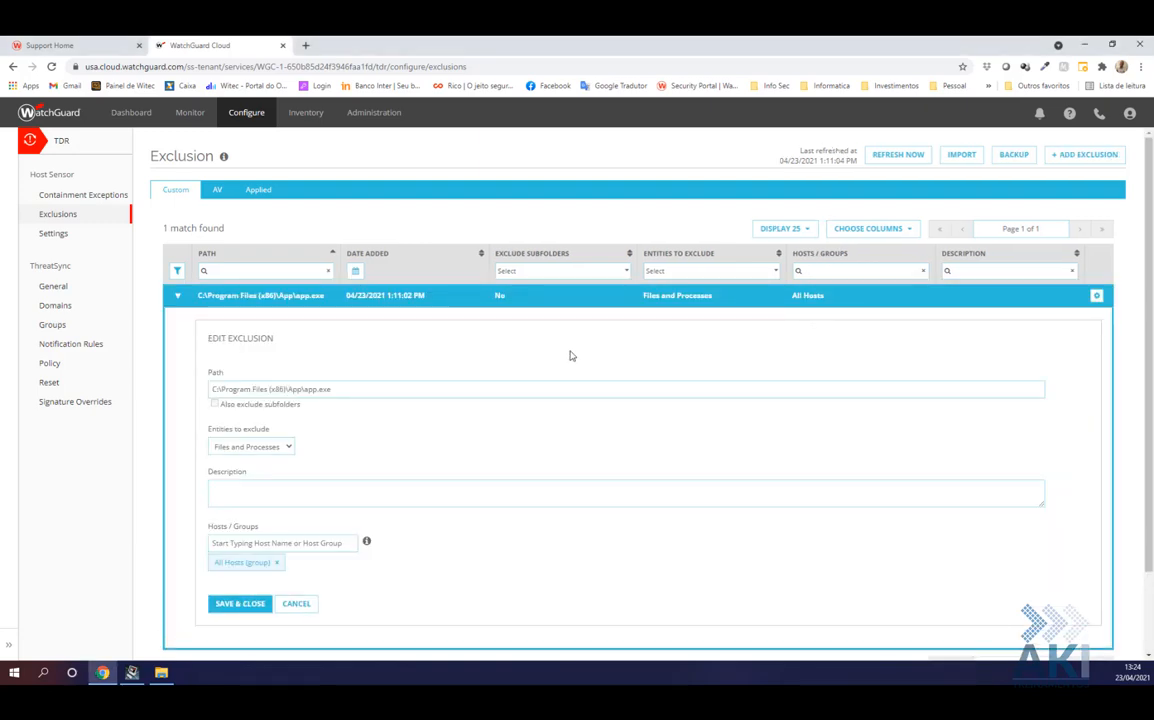
{"action": "left_click", "coordinate": [177, 297]}
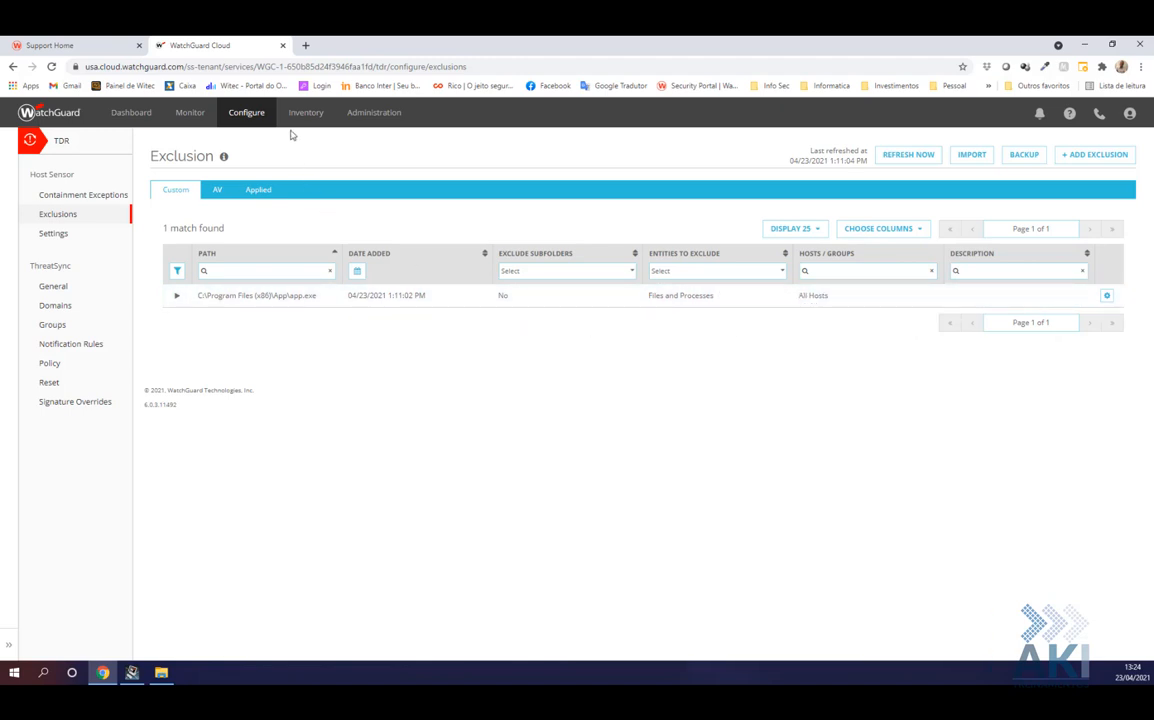
Open the Hosts list under Monitor > Threat Detection
{"action": "mouse_move", "coordinate": [184, 118]}
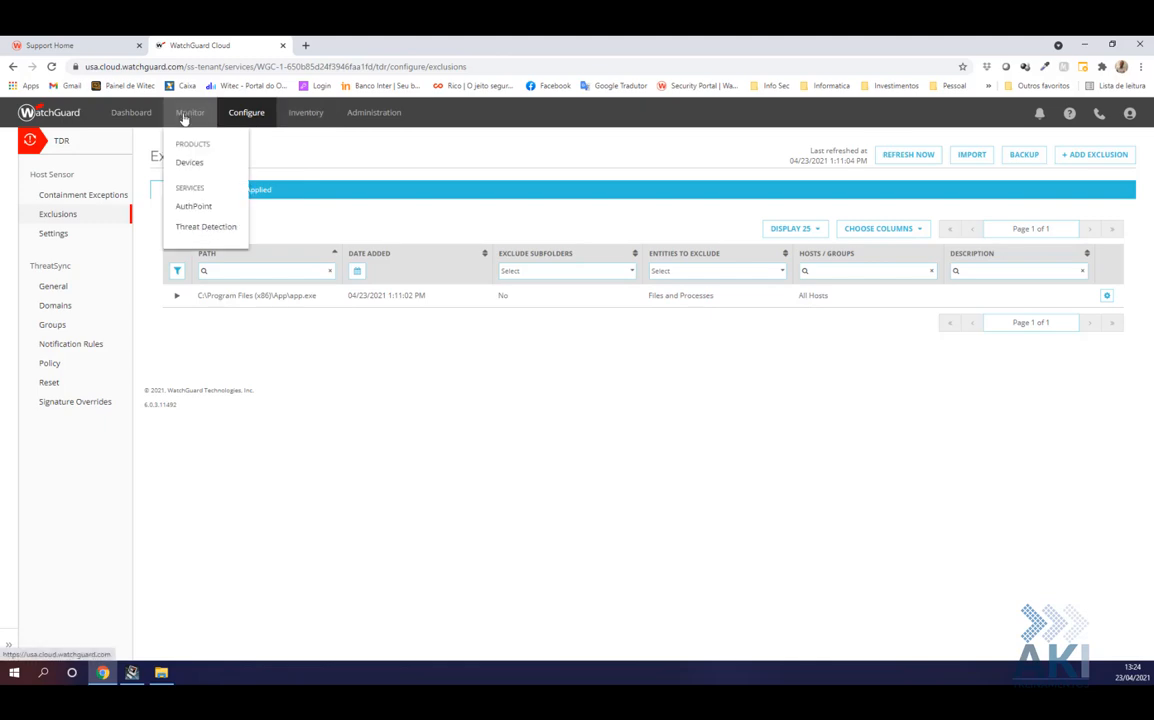
{"action": "left_click", "coordinate": [197, 231]}
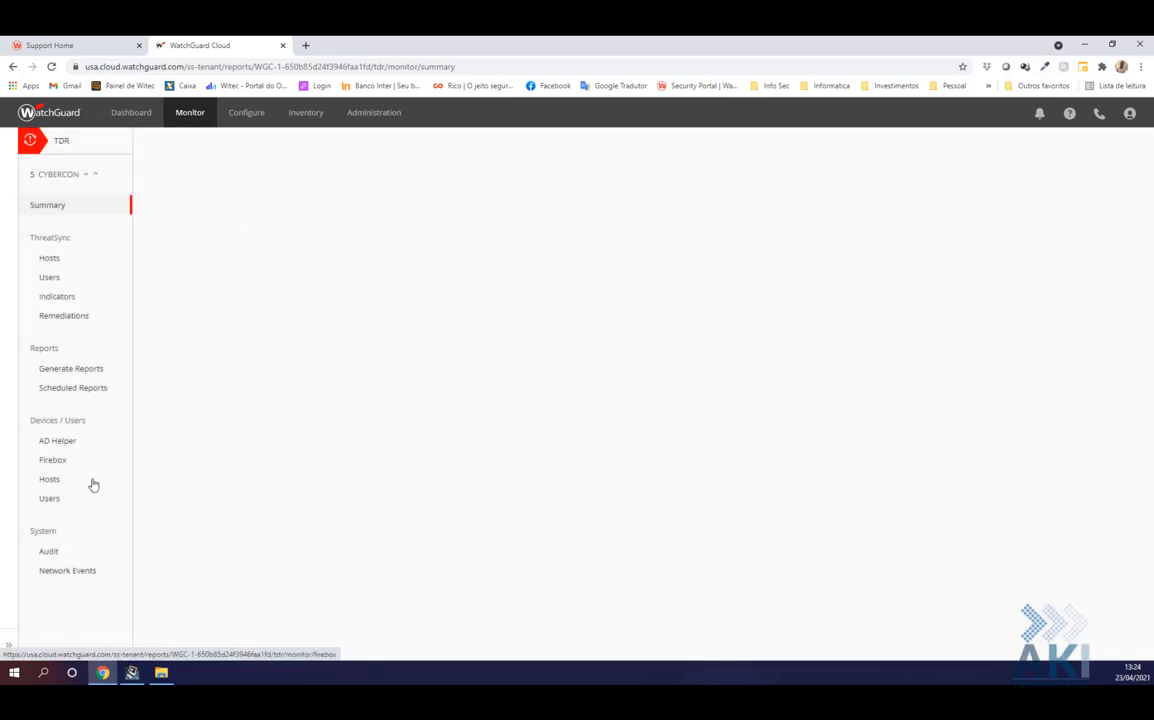
{"action": "left_click", "coordinate": [56, 481]}
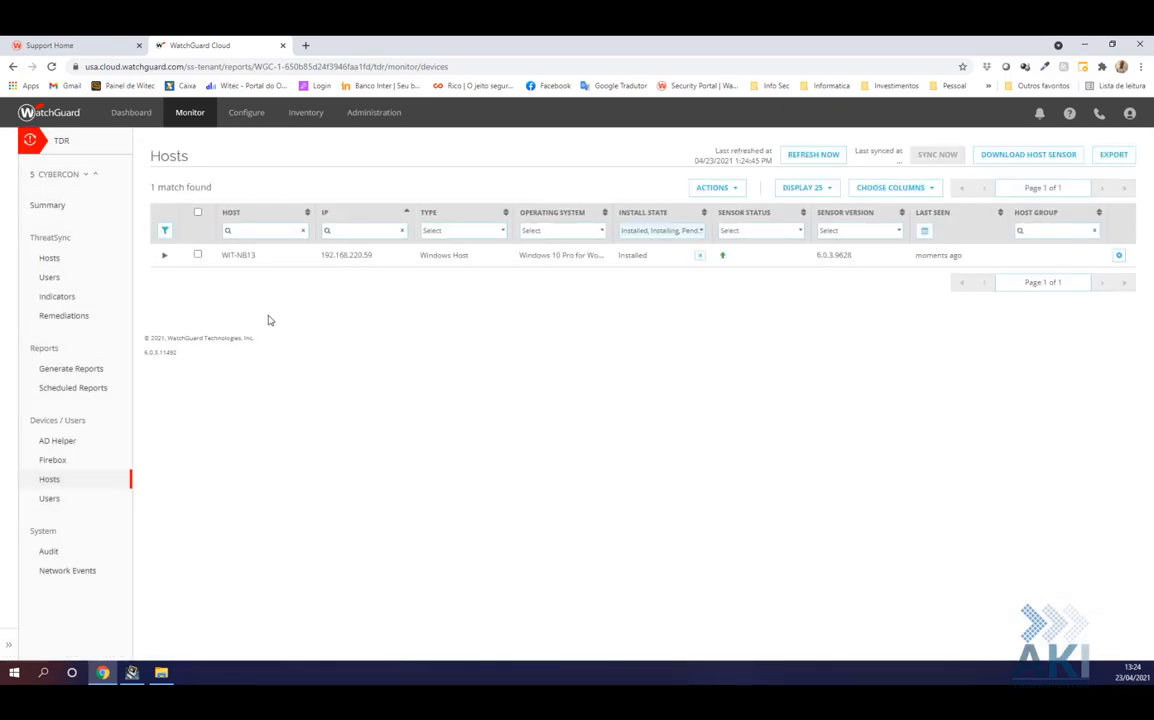
Select host WIT-NB13 and open its Actions menu
{"action": "left_click", "coordinate": [198, 256]}
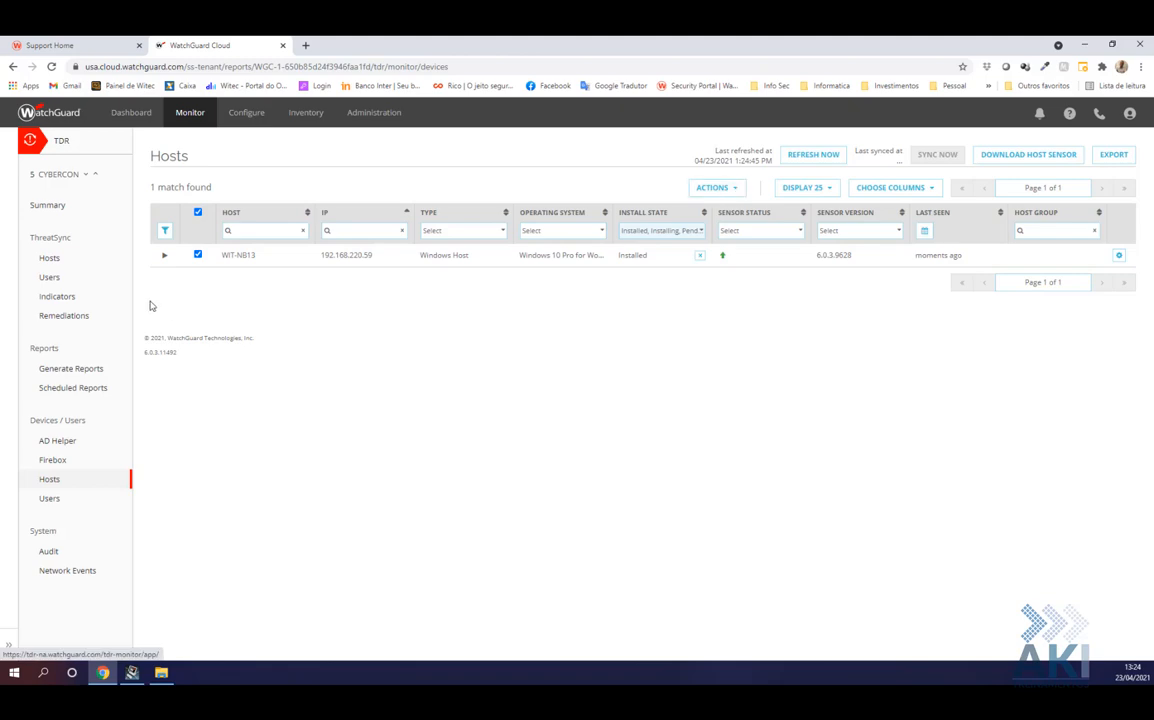
{"action": "left_click", "coordinate": [198, 256]}
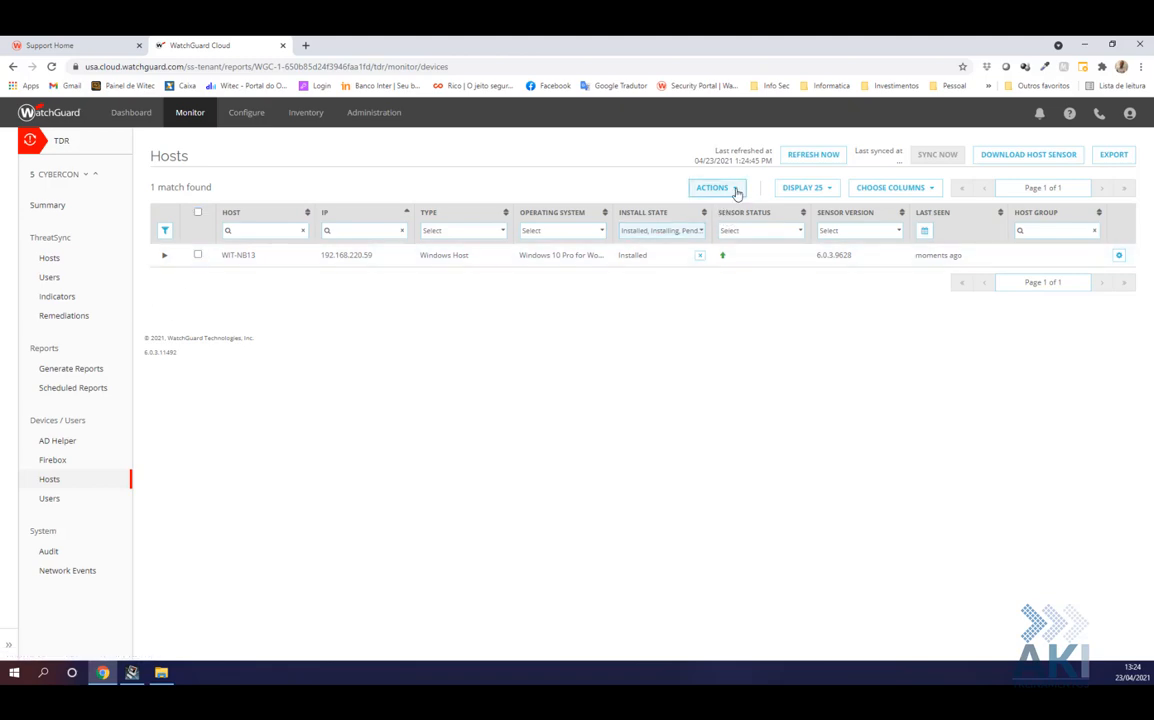
{"action": "left_click", "coordinate": [737, 190]}
{"action": "left_click", "coordinate": [198, 256]}
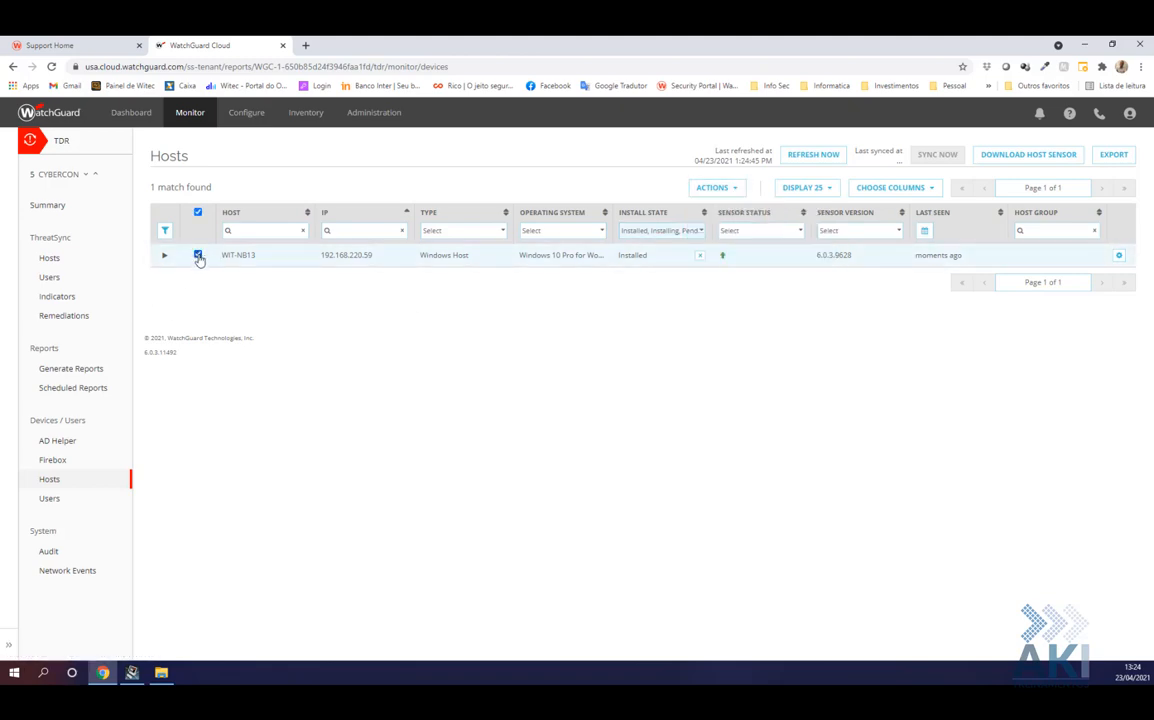
{"action": "left_click", "coordinate": [735, 189]}
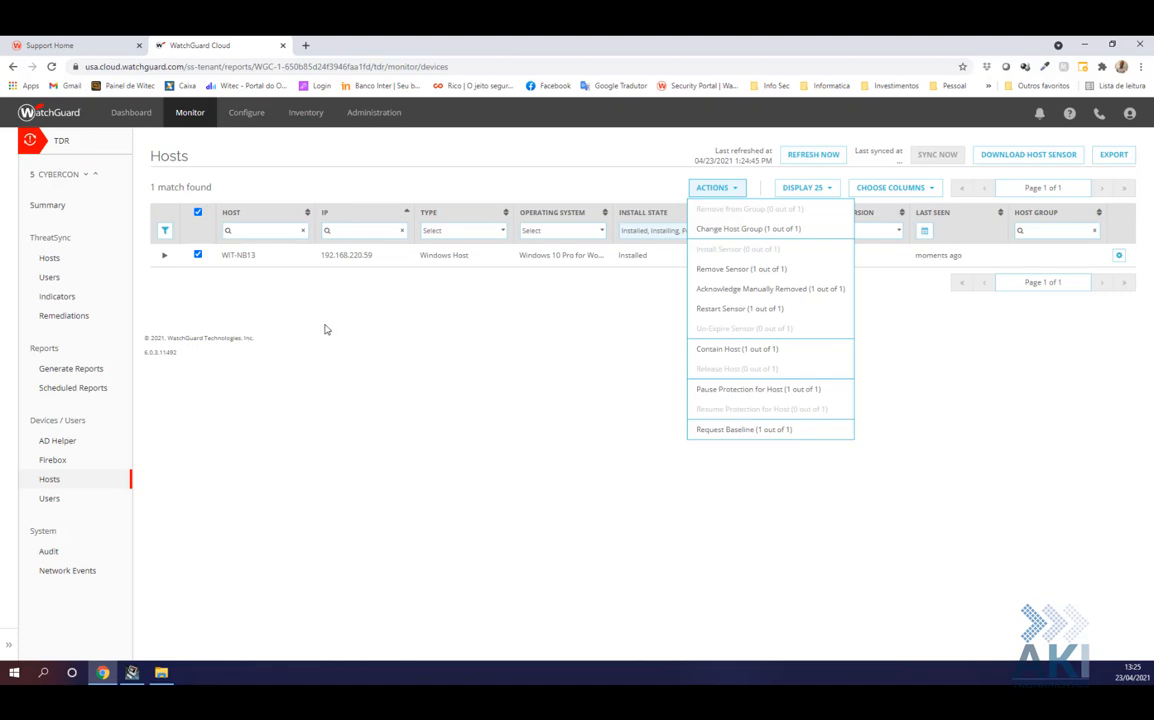
{"action": "left_click", "coordinate": [178, 270]}
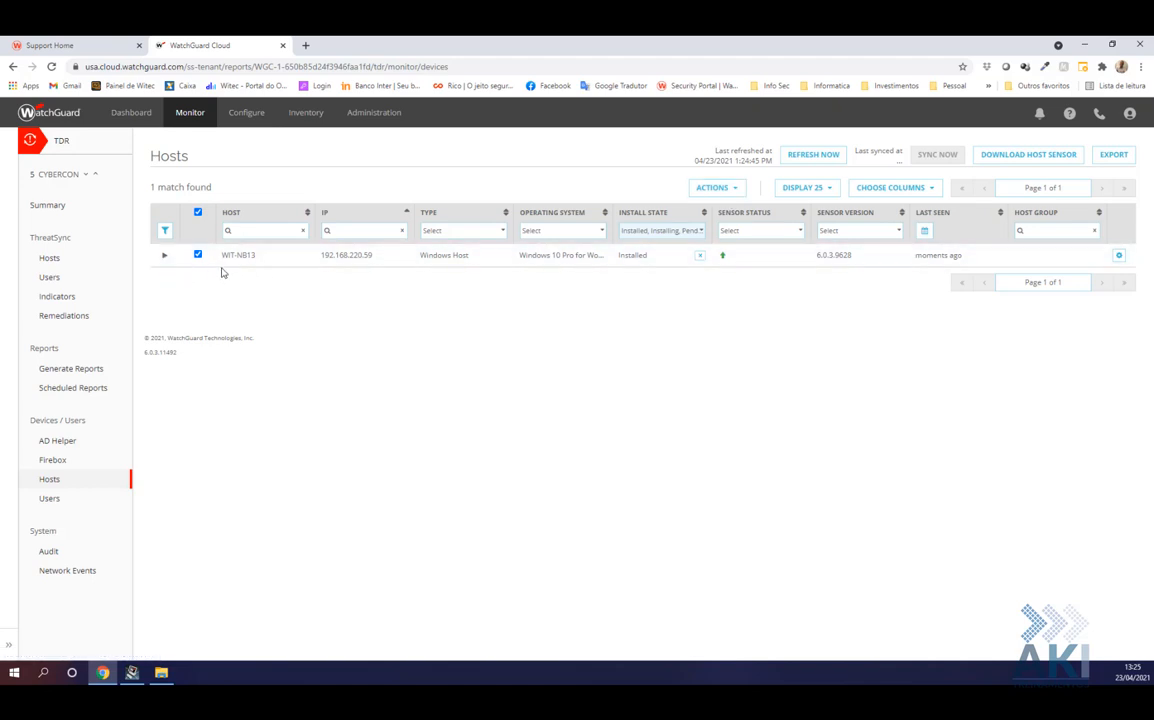
{"action": "left_click", "coordinate": [712, 188]}
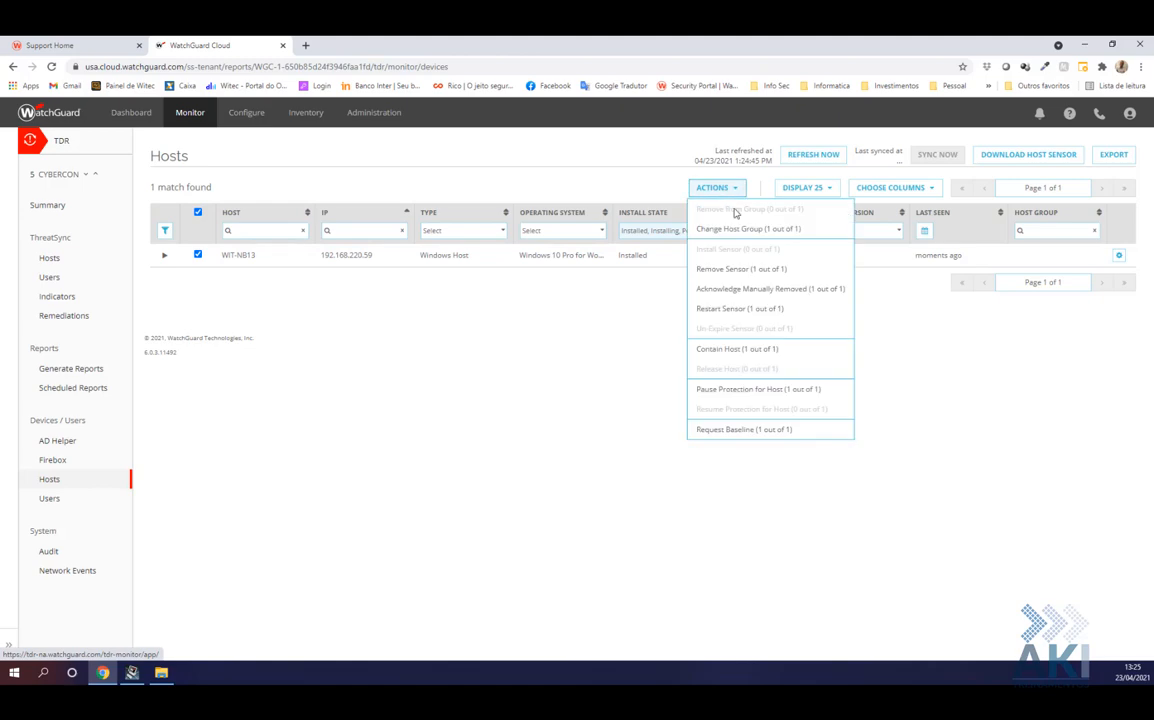
{"action": "left_click", "coordinate": [726, 231]}
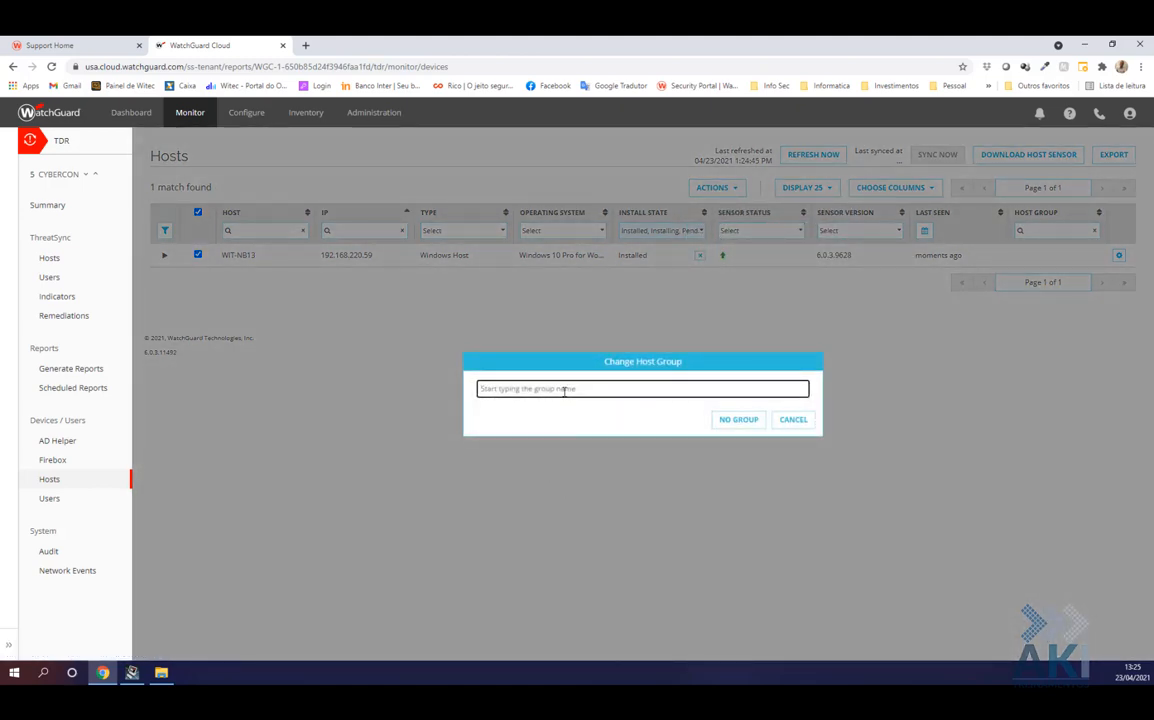
{"action": "type", "text": "T"}
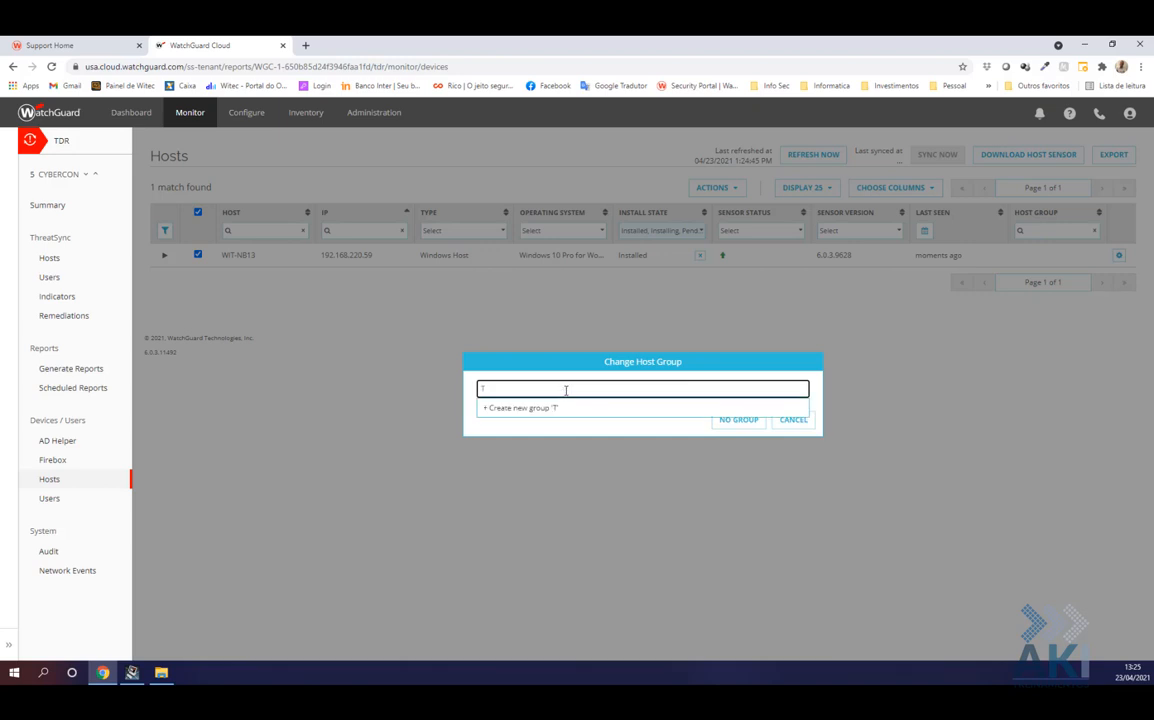
{"action": "type", "text": "este"}
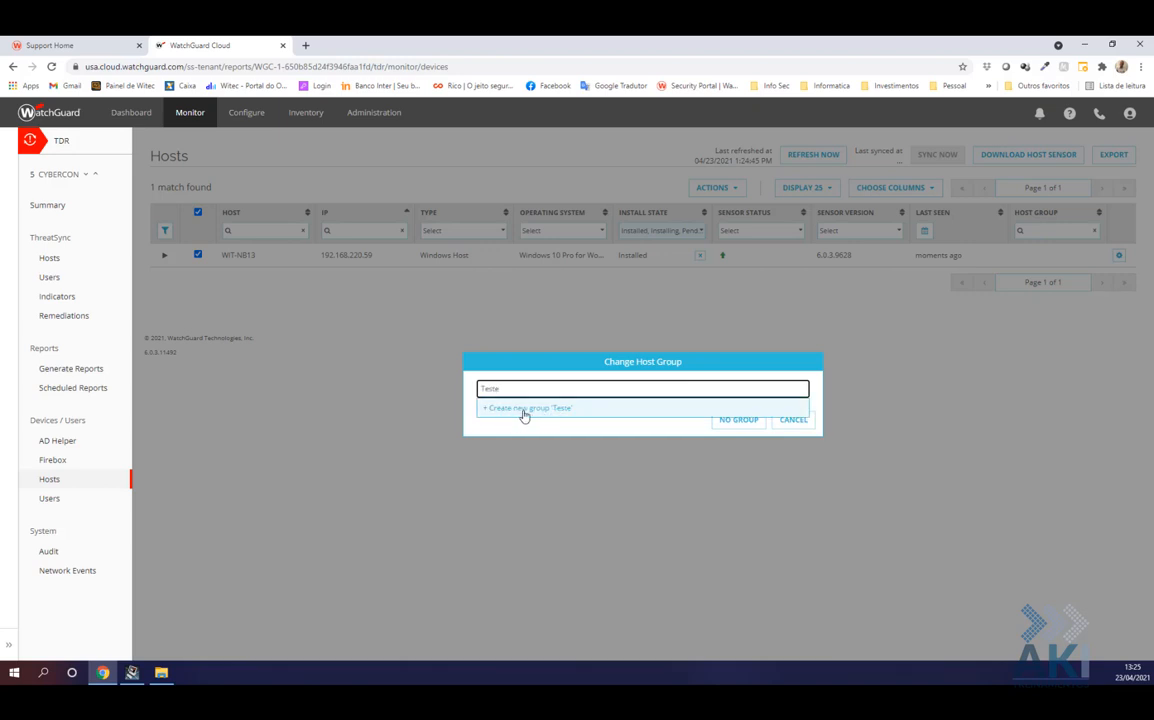
{"action": "left_click", "coordinate": [523, 412]}
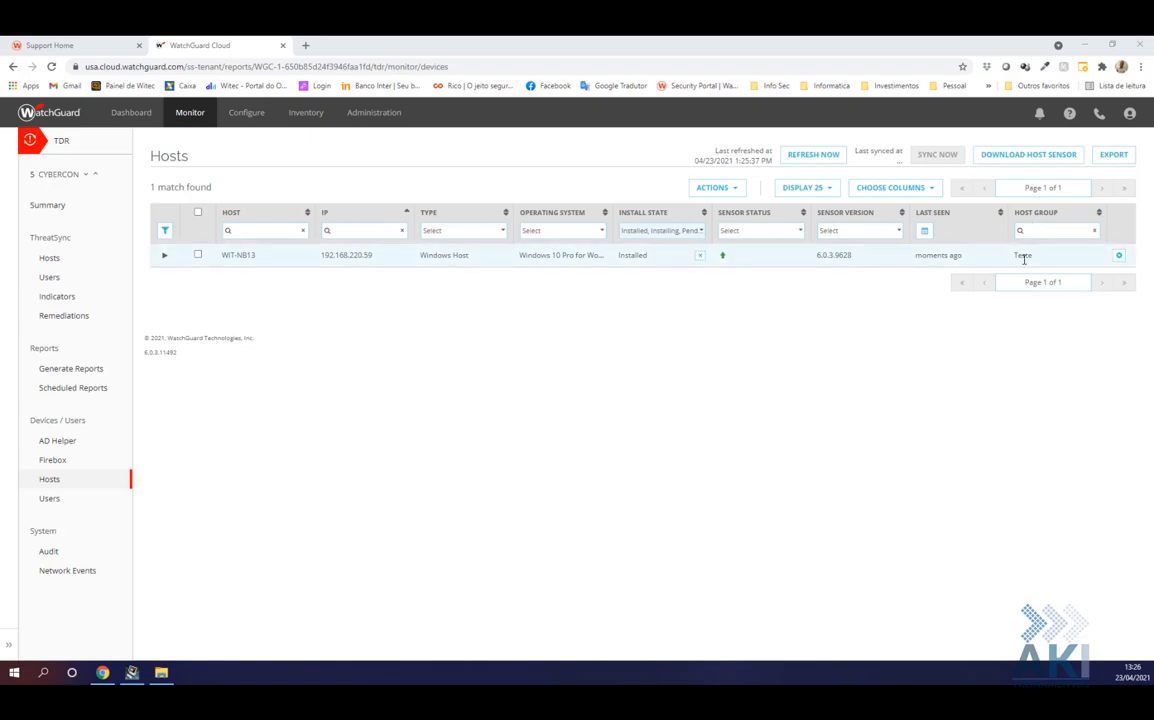
{"action": "left_click_drag", "start_coordinate": [1033, 259], "coordinate": [1003, 265]}
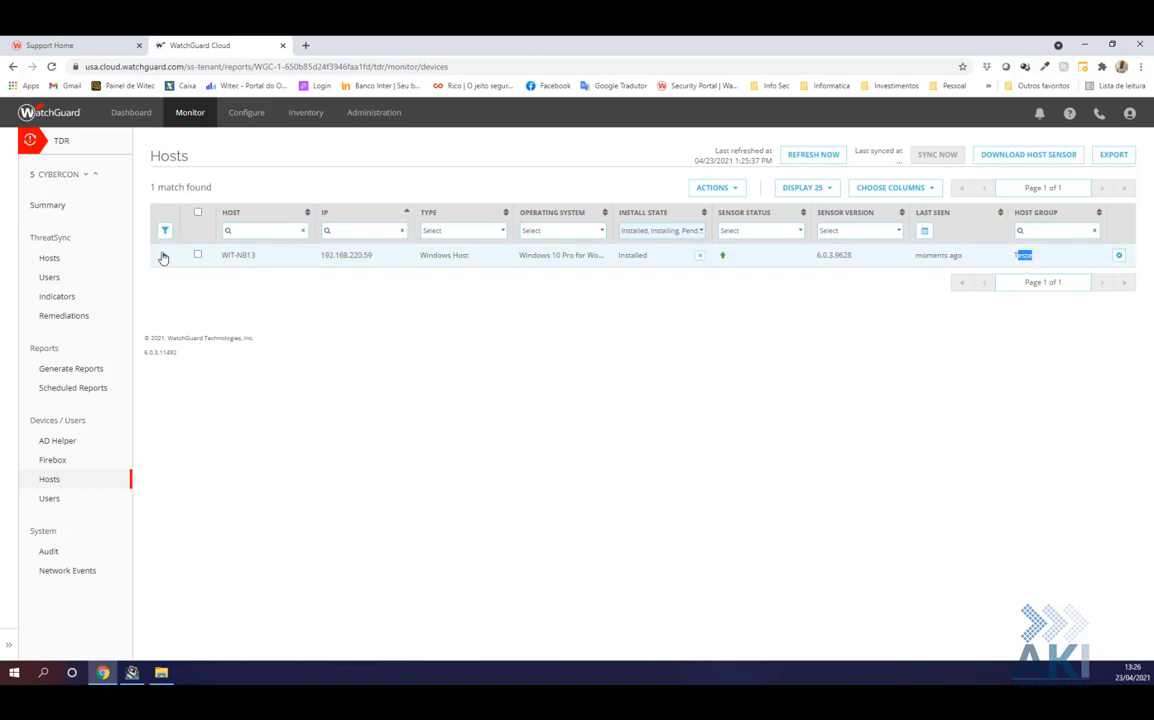
{"action": "left_click", "coordinate": [197, 255]}
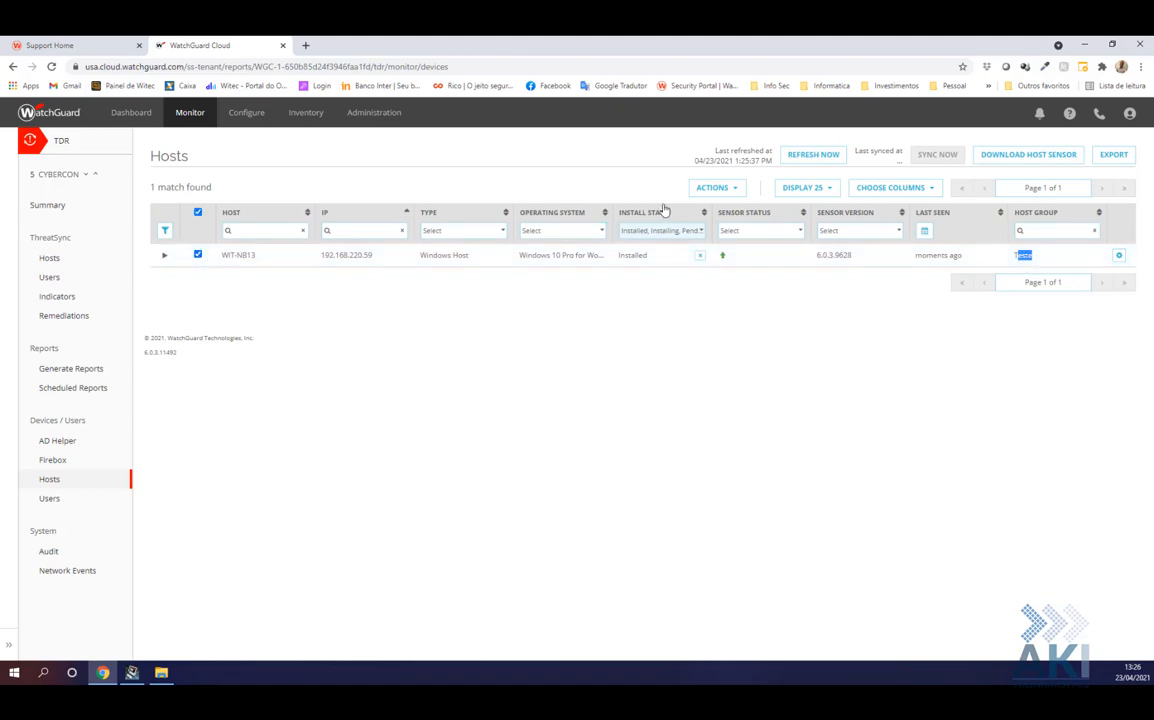
{"action": "left_click", "coordinate": [730, 190]}
{"action": "left_click", "coordinate": [735, 229]}
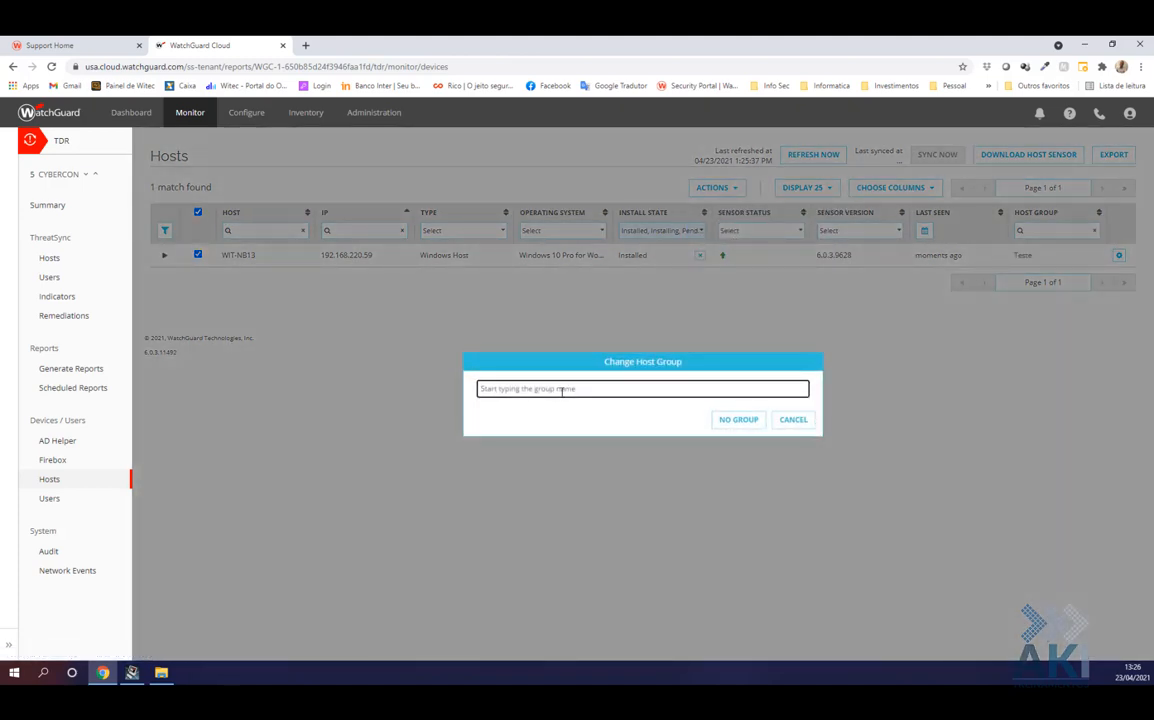
{"action": "type", "text": "T"}
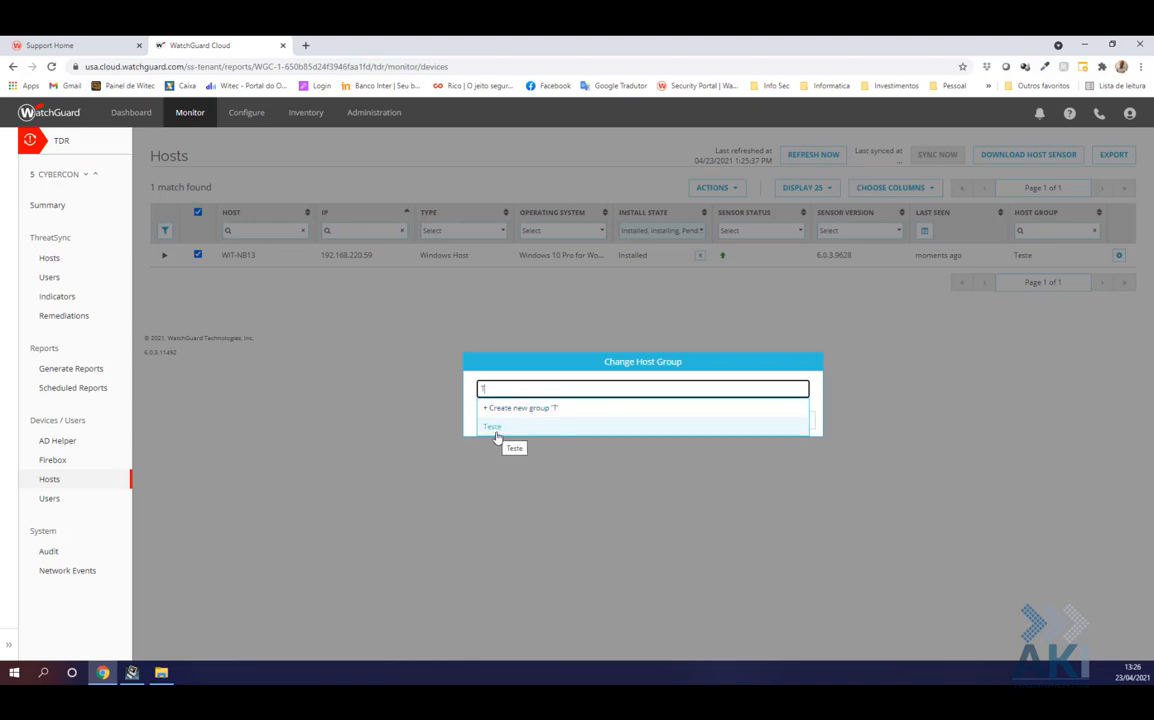
{"action": "left_click", "coordinate": [734, 362]}
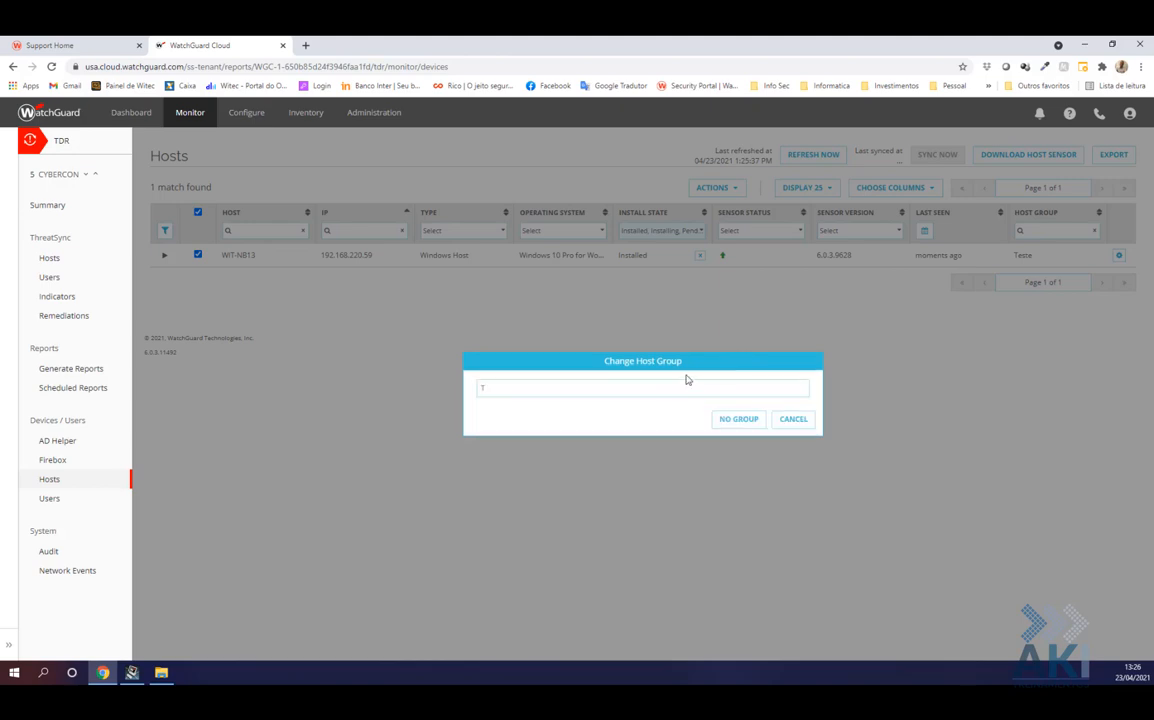
{"action": "left_click", "coordinate": [794, 424]}
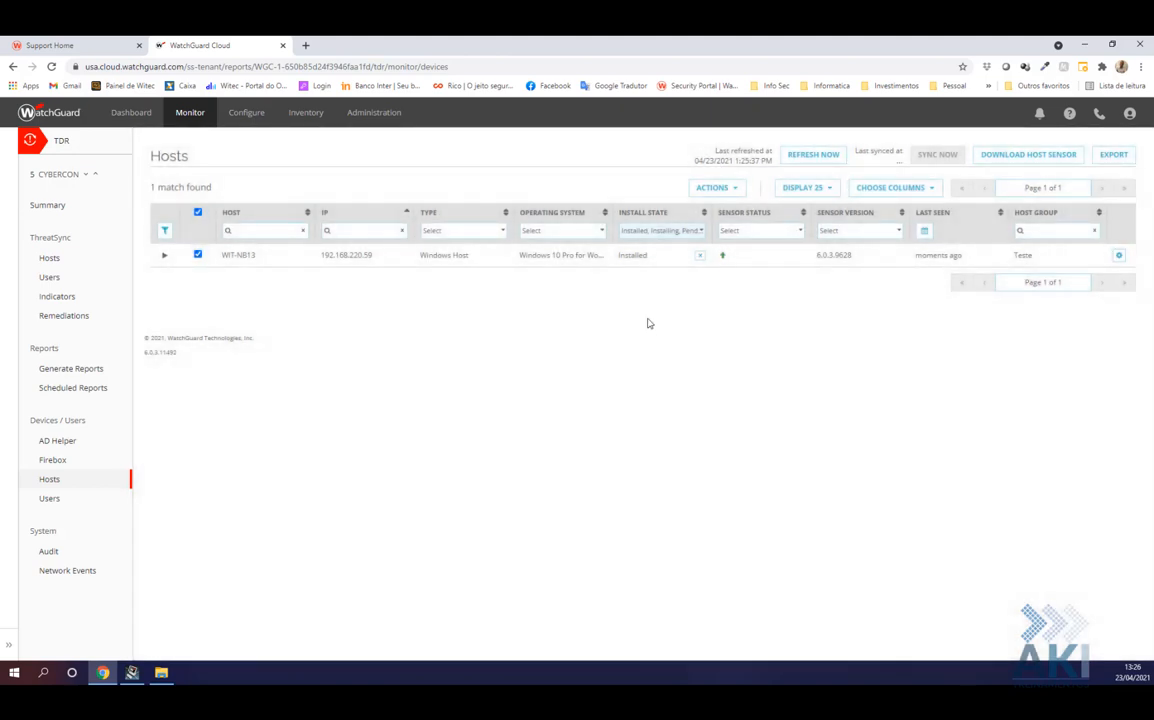
Open Configure > Threat Detection > Exclusions and expand the app.exe exclusion
{"action": "left_click", "coordinate": [248, 114]}
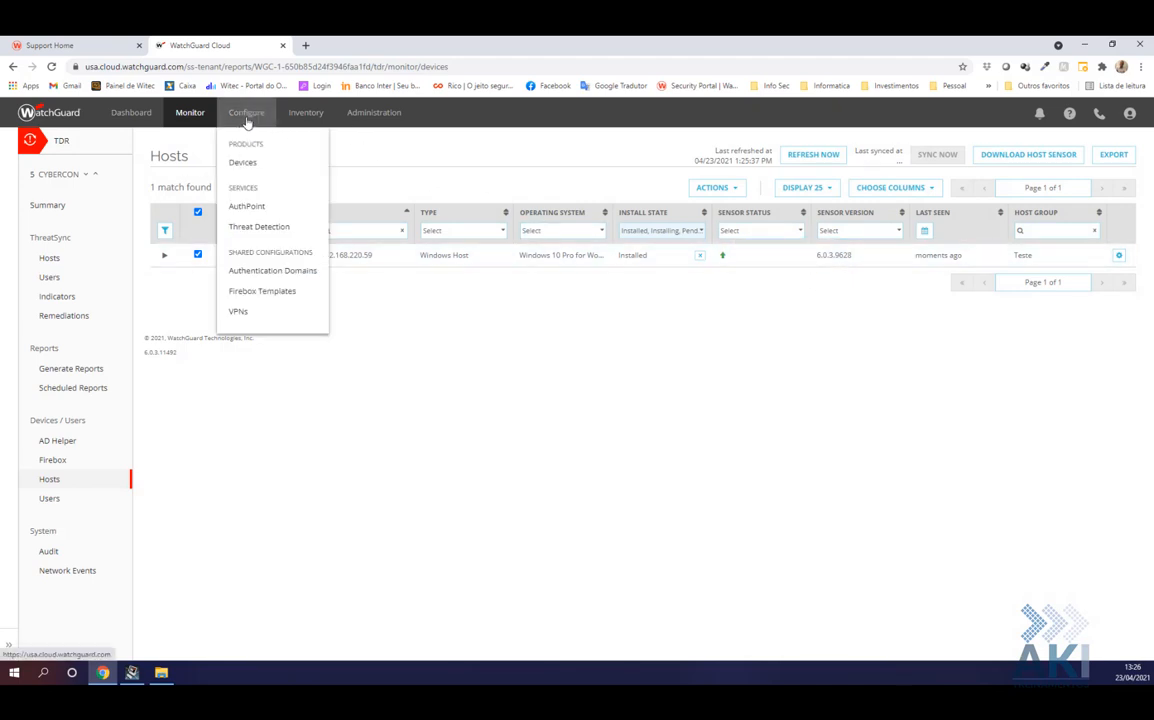
{"action": "left_click", "coordinate": [259, 228]}
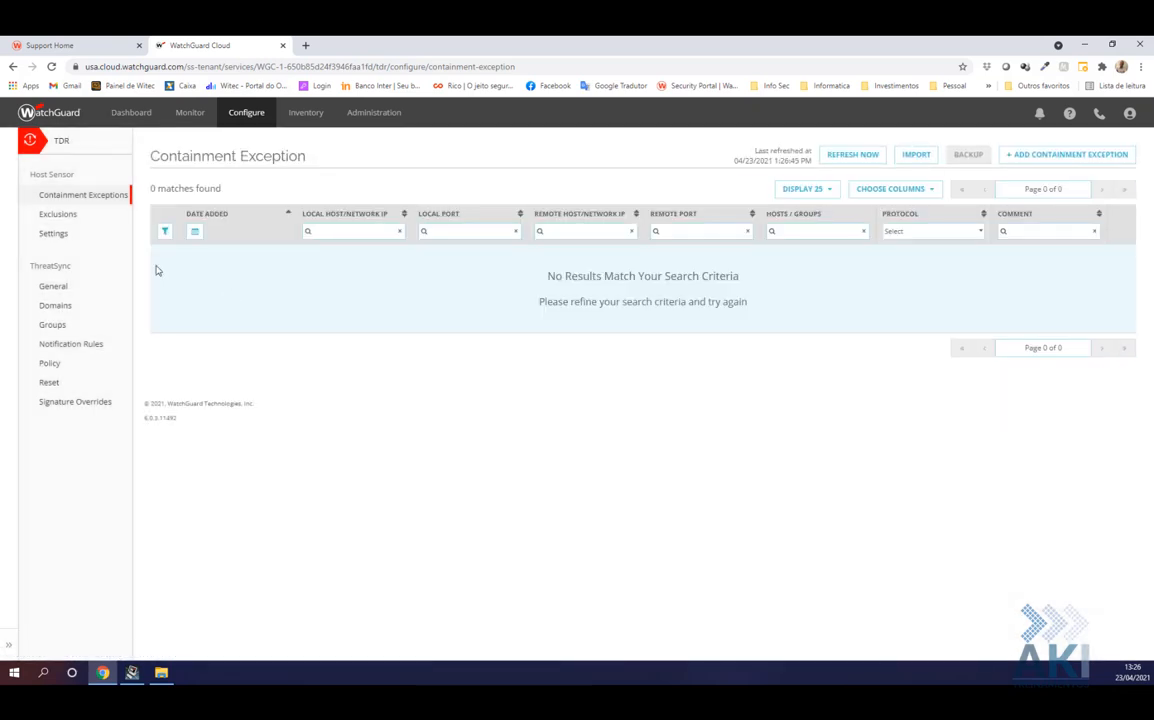
{"action": "left_click", "coordinate": [60, 215]}
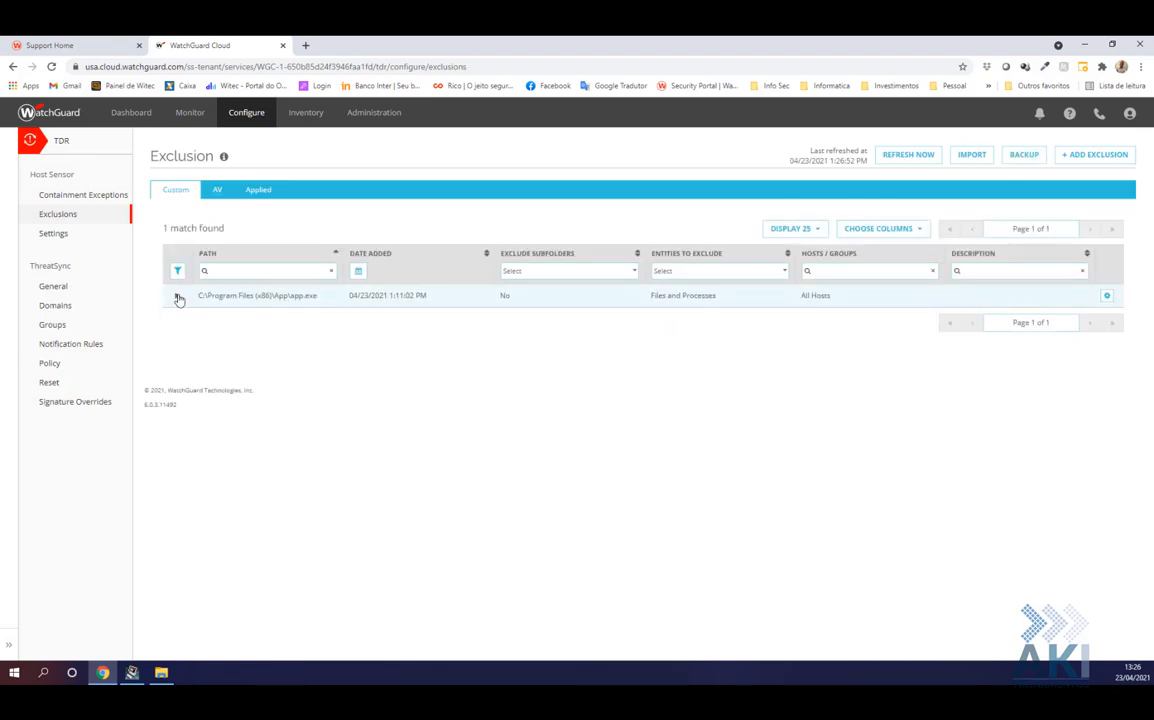
{"action": "left_click", "coordinate": [179, 295]}
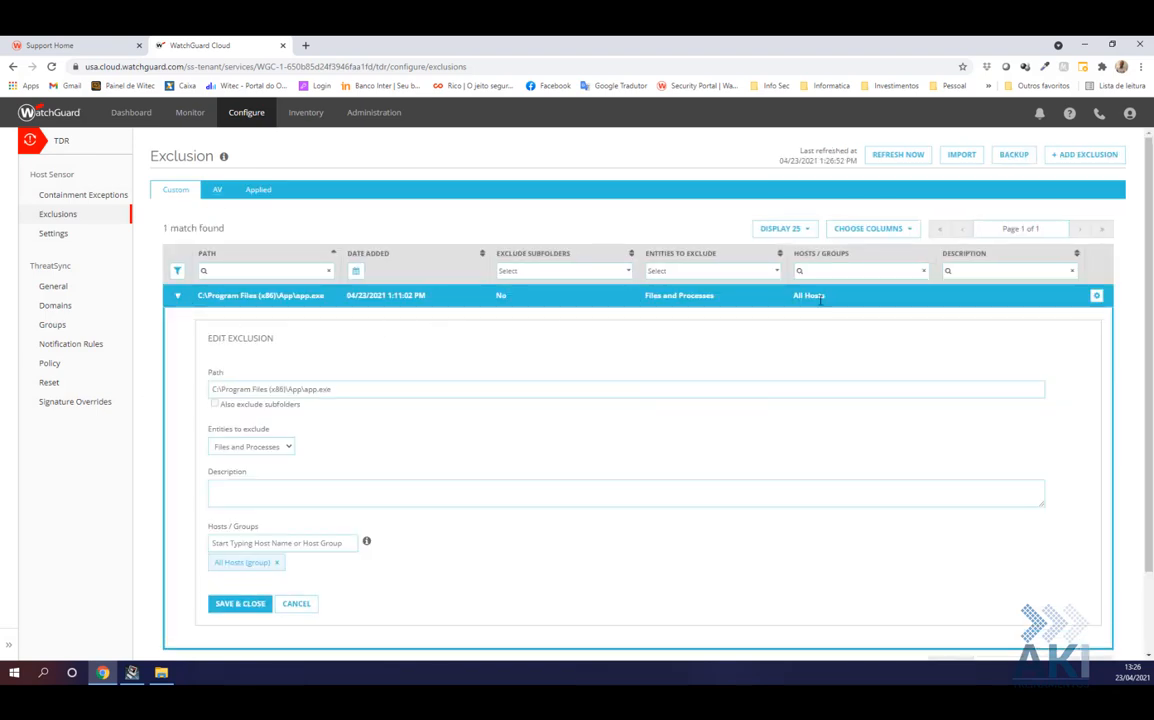
Add the Teste group, remove All Hosts, and save the exclusion
{"action": "left_click", "coordinate": [292, 546]}
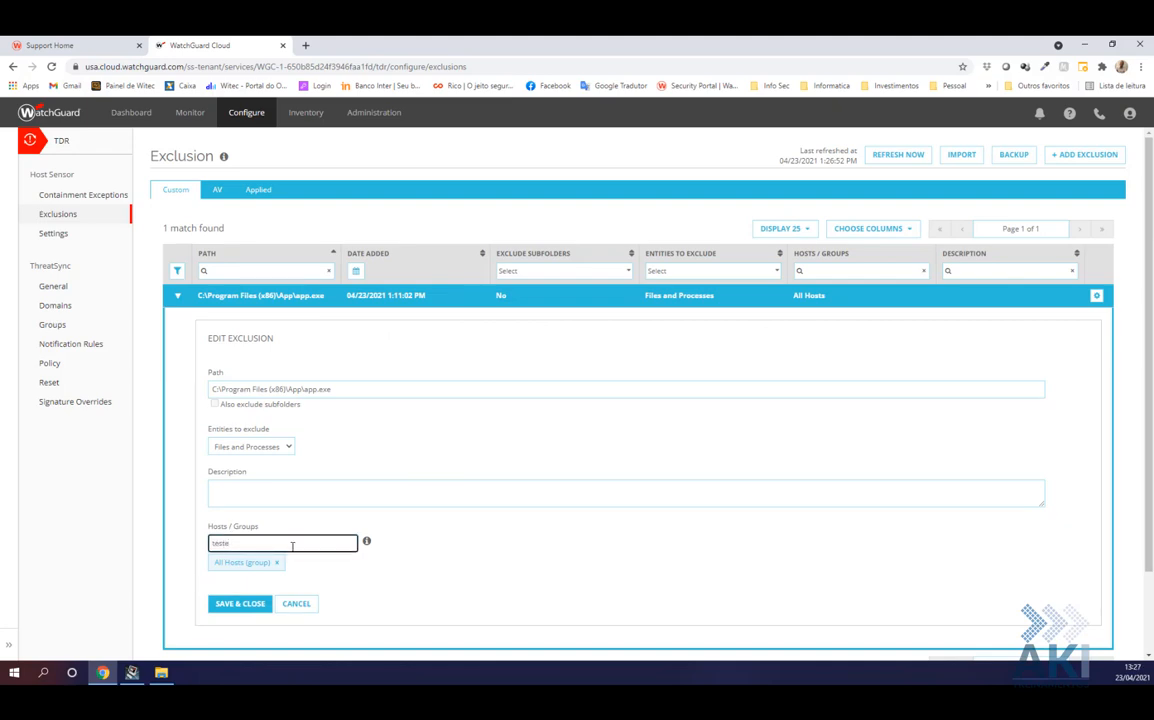
{"action": "type", "text": "teste"}
{"action": "left_click", "coordinate": [232, 580]}
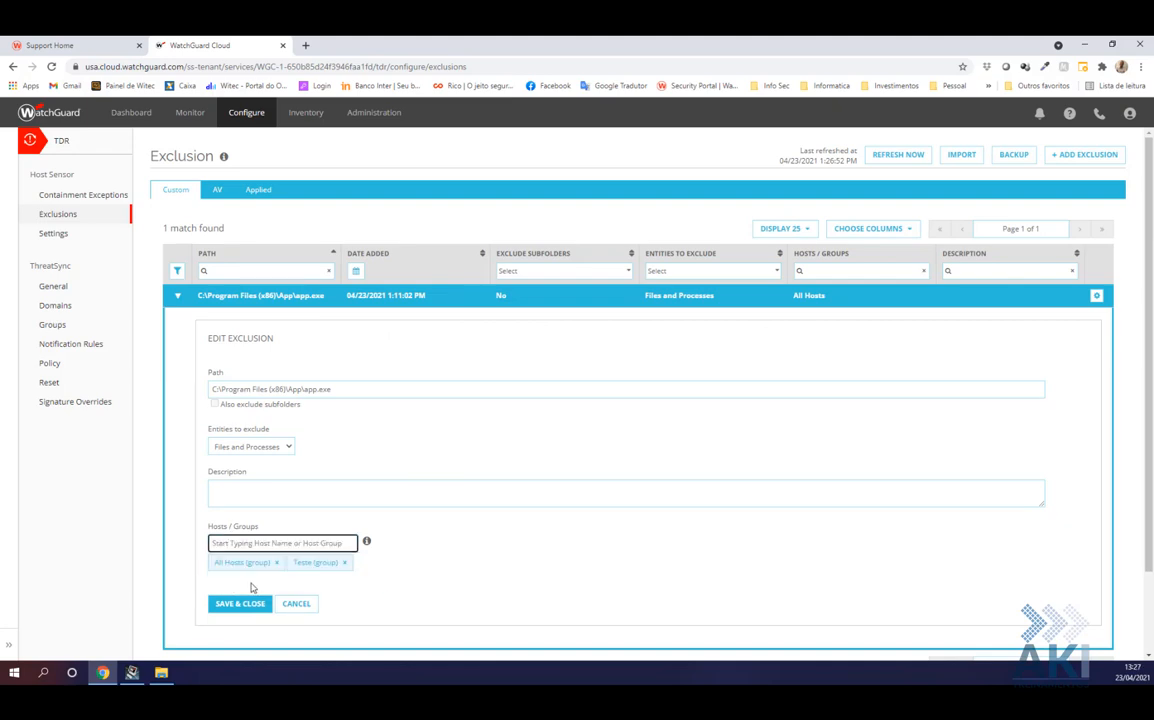
{"action": "left_click", "coordinate": [276, 563]}
{"action": "left_click", "coordinate": [239, 605]}
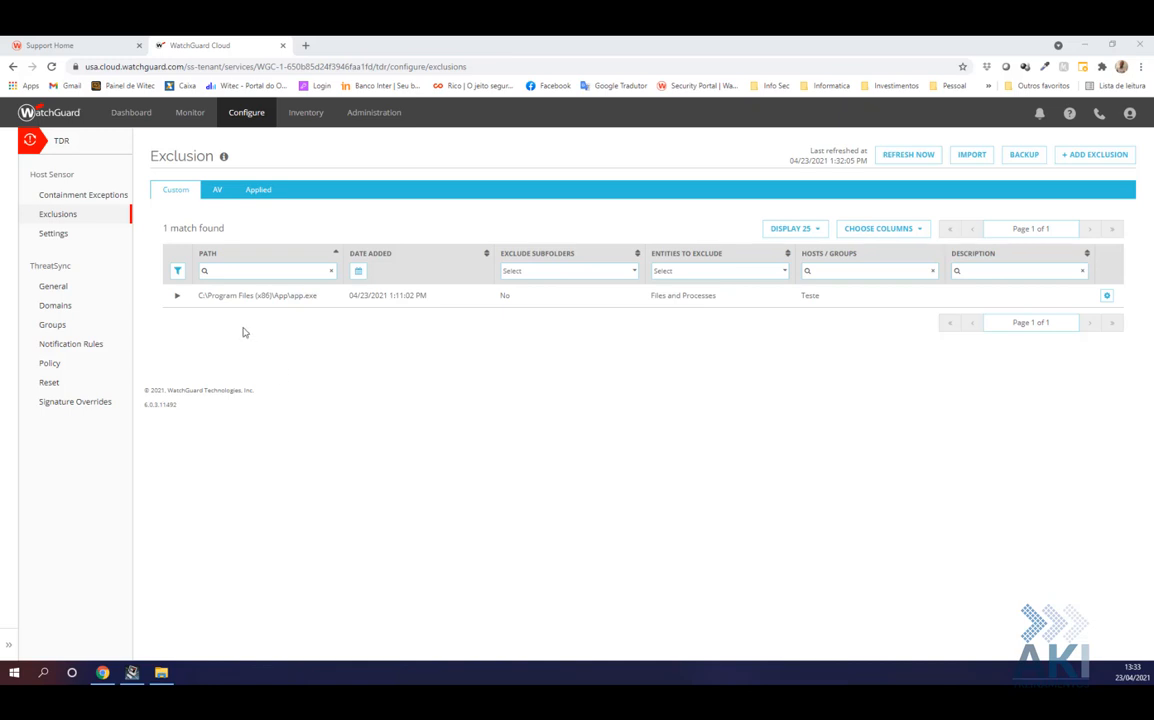
Go to the Groups page and expand the Teste group to show host WIT-NB13
{"action": "left_click", "coordinate": [242, 115]}
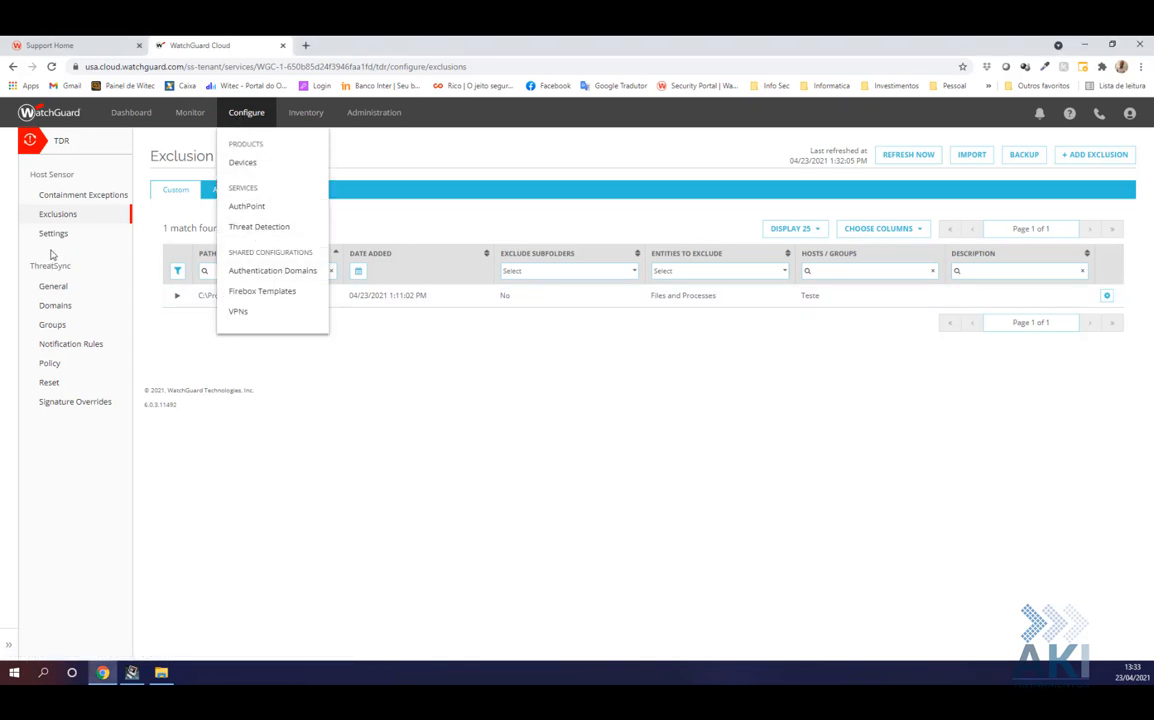
{"action": "left_click", "coordinate": [241, 119]}
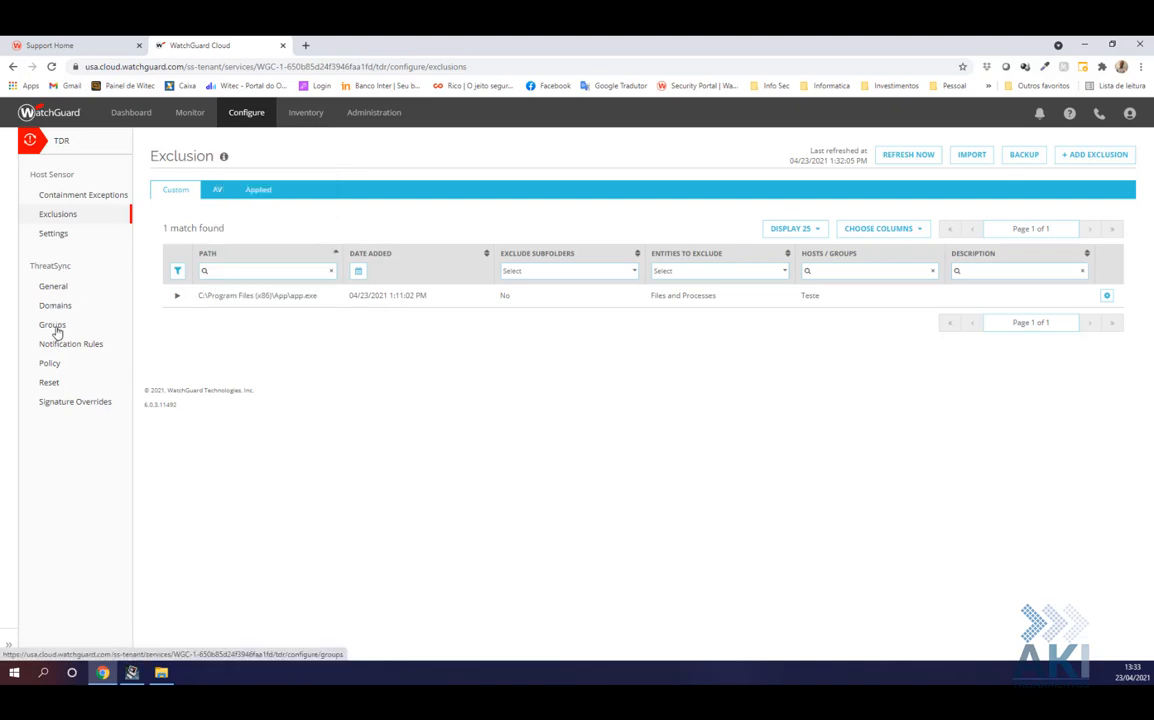
{"action": "left_click", "coordinate": [54, 326]}
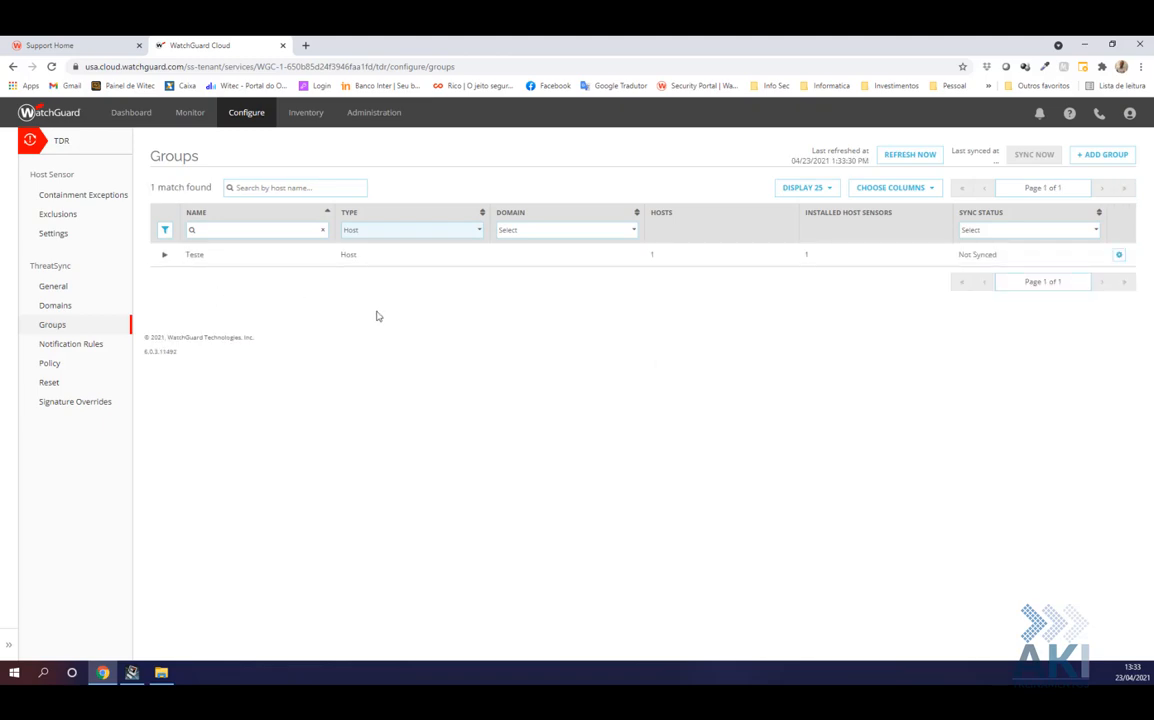
{"action": "left_click", "coordinate": [164, 255]}
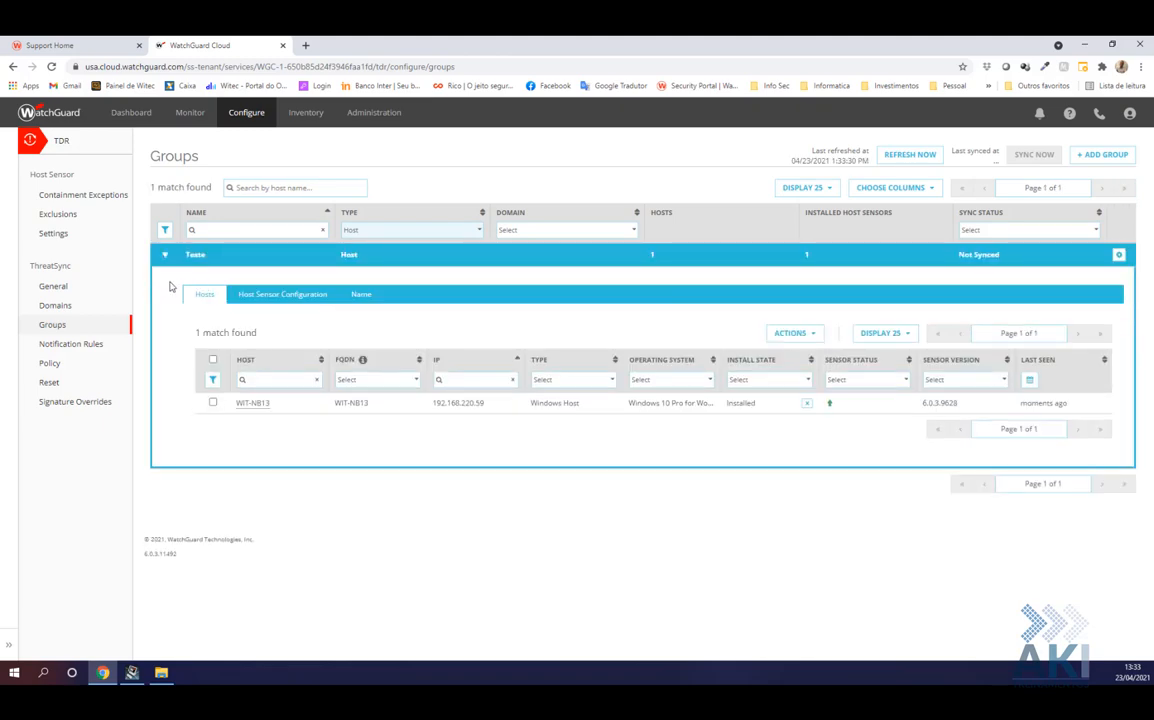
Turn Override On in Teste's Host Sensor Configuration, keeping ransomware prevention on PREVENT
{"action": "left_click", "coordinate": [266, 297]}
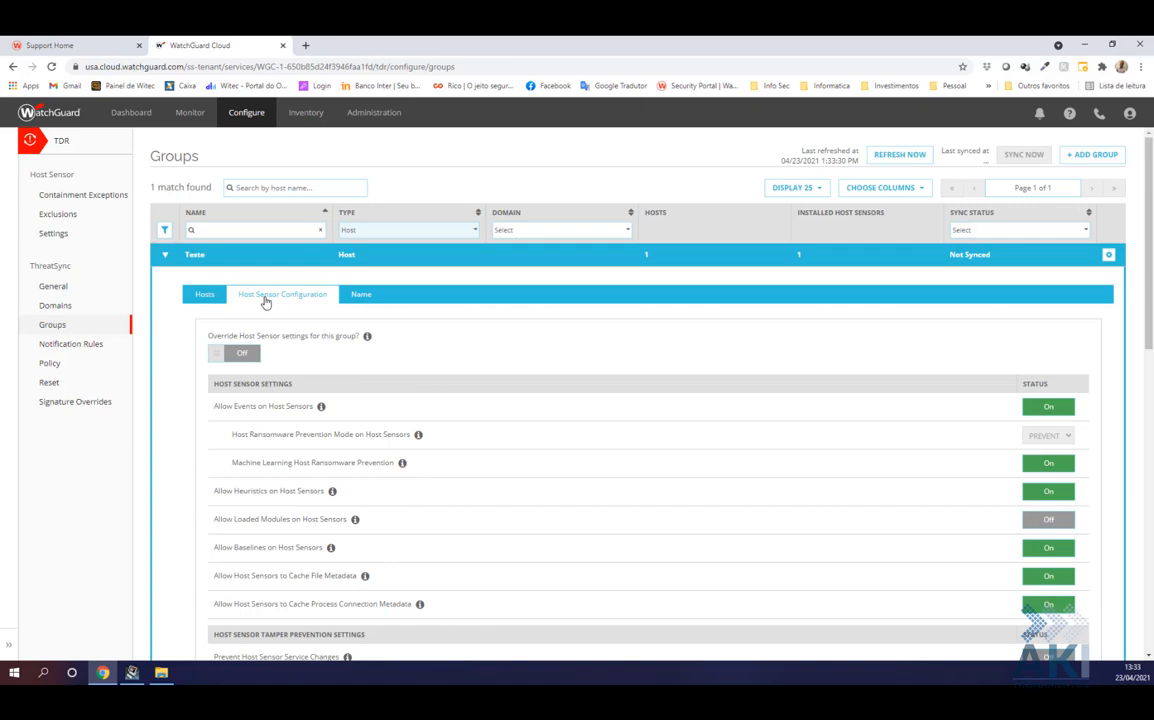
{"action": "left_click", "coordinate": [243, 356]}
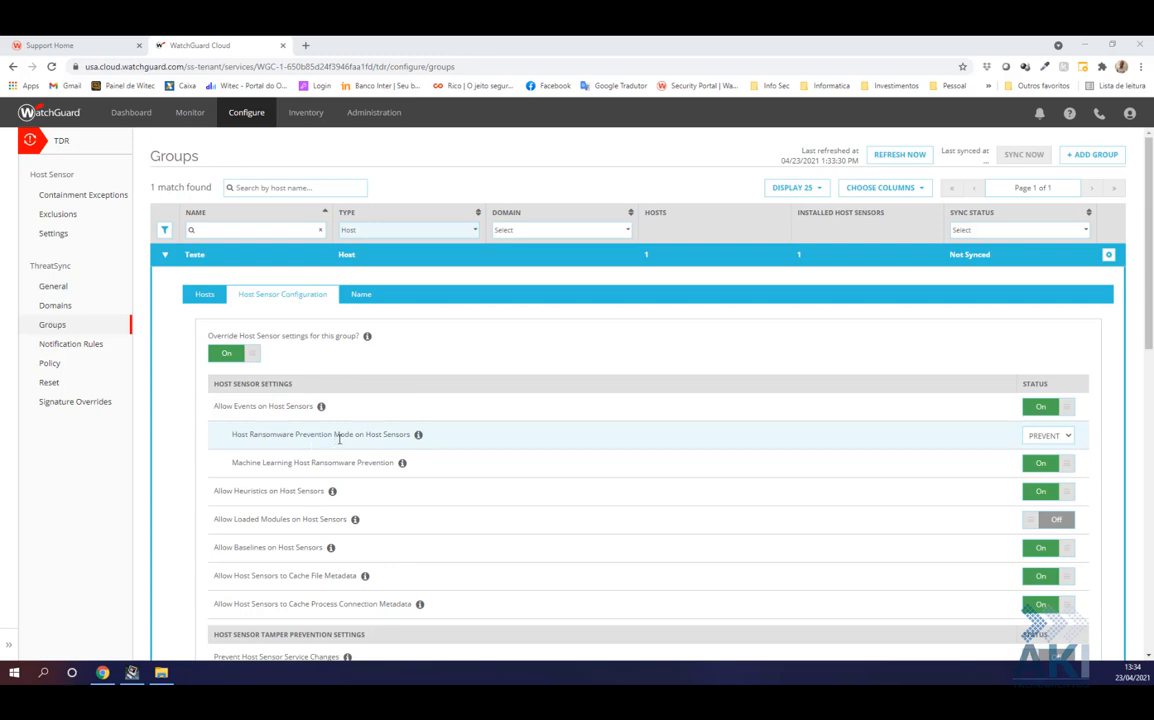
{"action": "left_click", "coordinate": [1067, 440]}
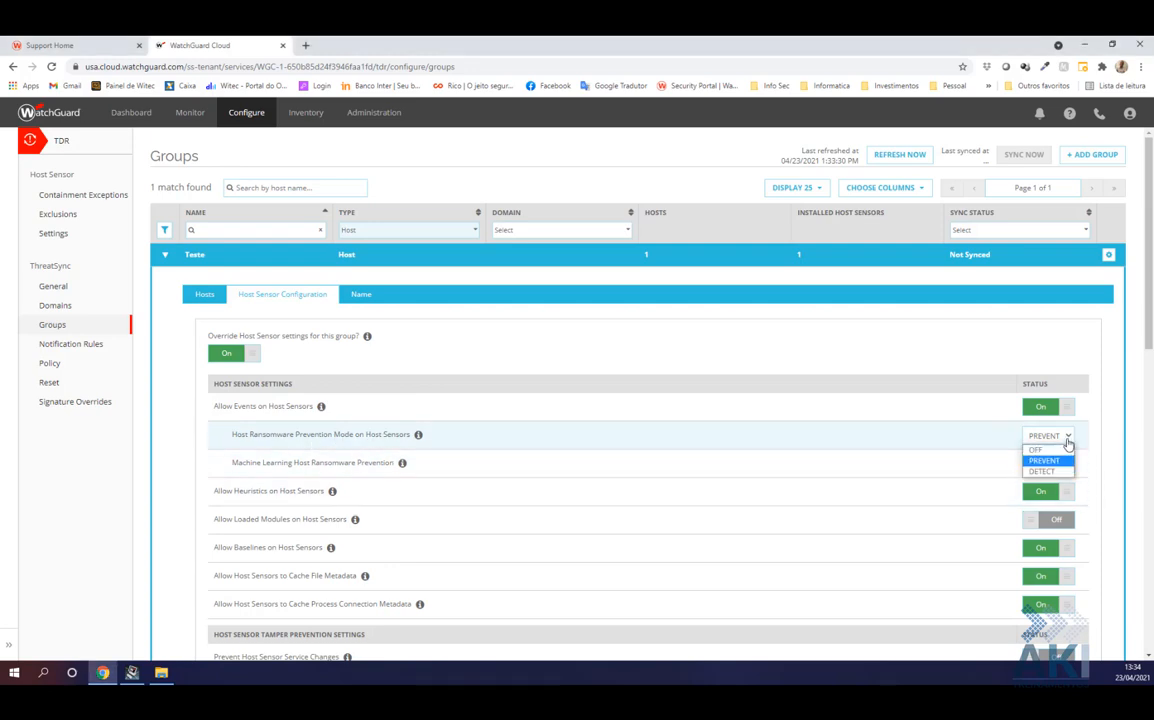
{"action": "left_click", "coordinate": [1067, 441]}
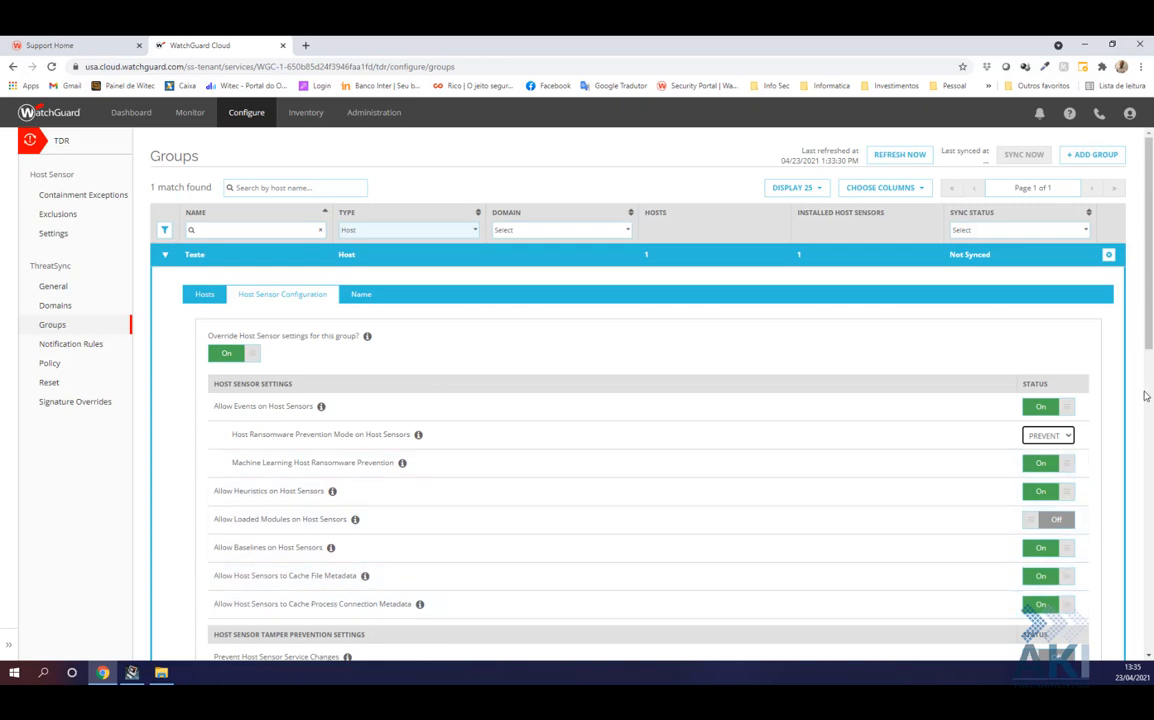
Turn on Prevent Host Sensor Service Changes and Prevent Host Sensor Uninstallation
{"action": "scroll", "coordinate": [540, 493], "scroll_direction": "down", "scroll_amount": 1}
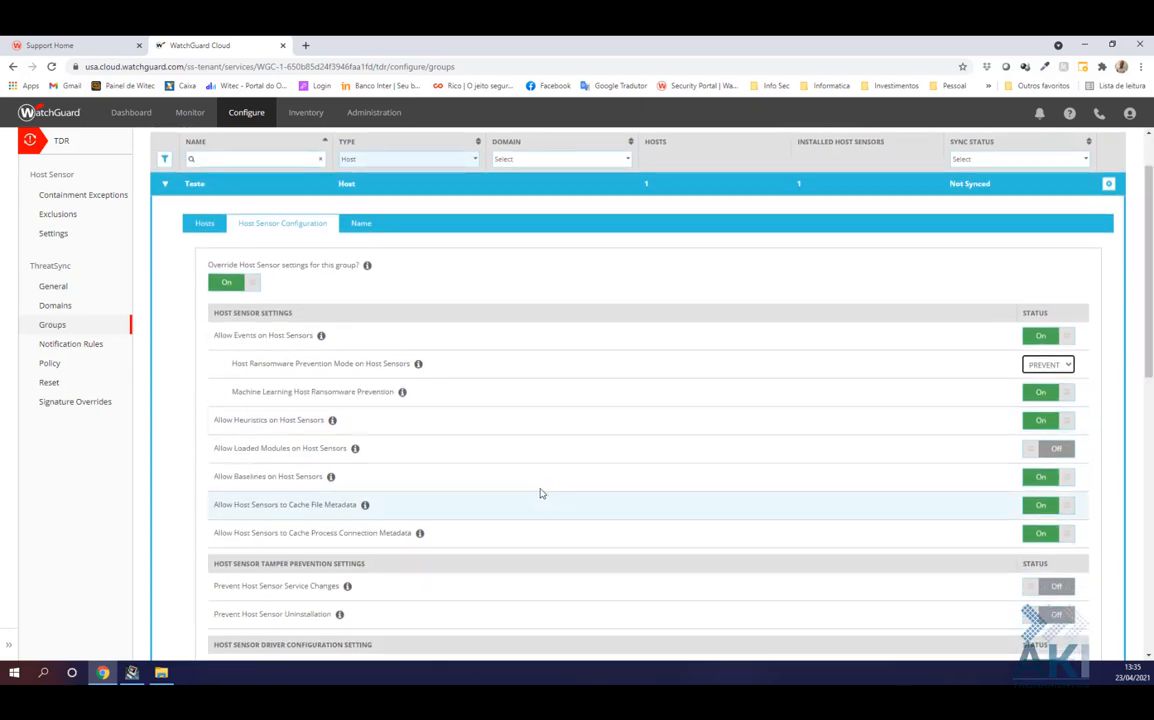
{"action": "left_click_drag", "start_coordinate": [1149, 338], "coordinate": [1149, 430]}
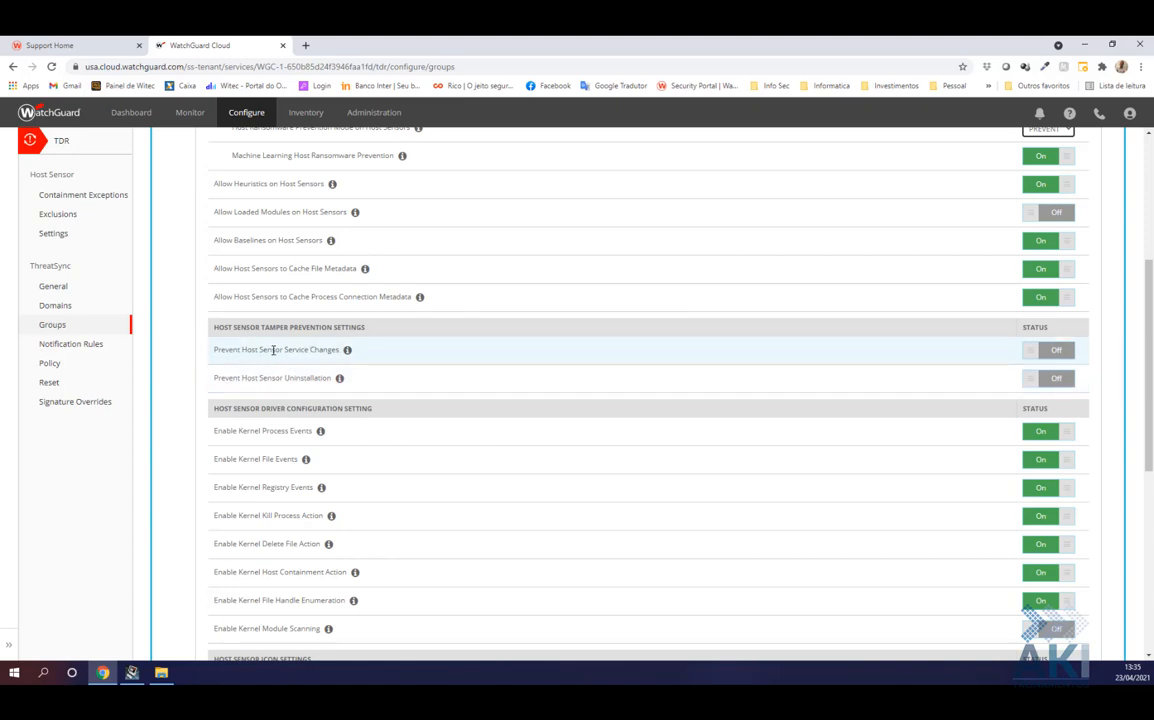
{"action": "left_click", "coordinate": [1053, 354]}
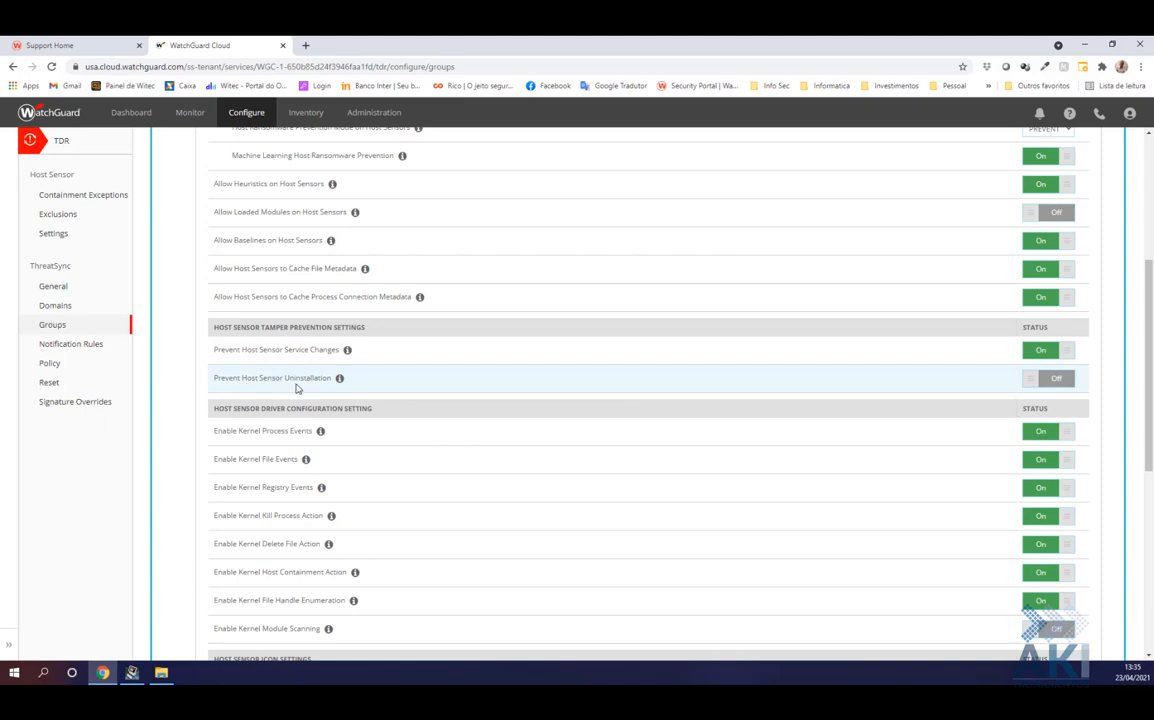
{"action": "left_click", "coordinate": [1053, 378]}
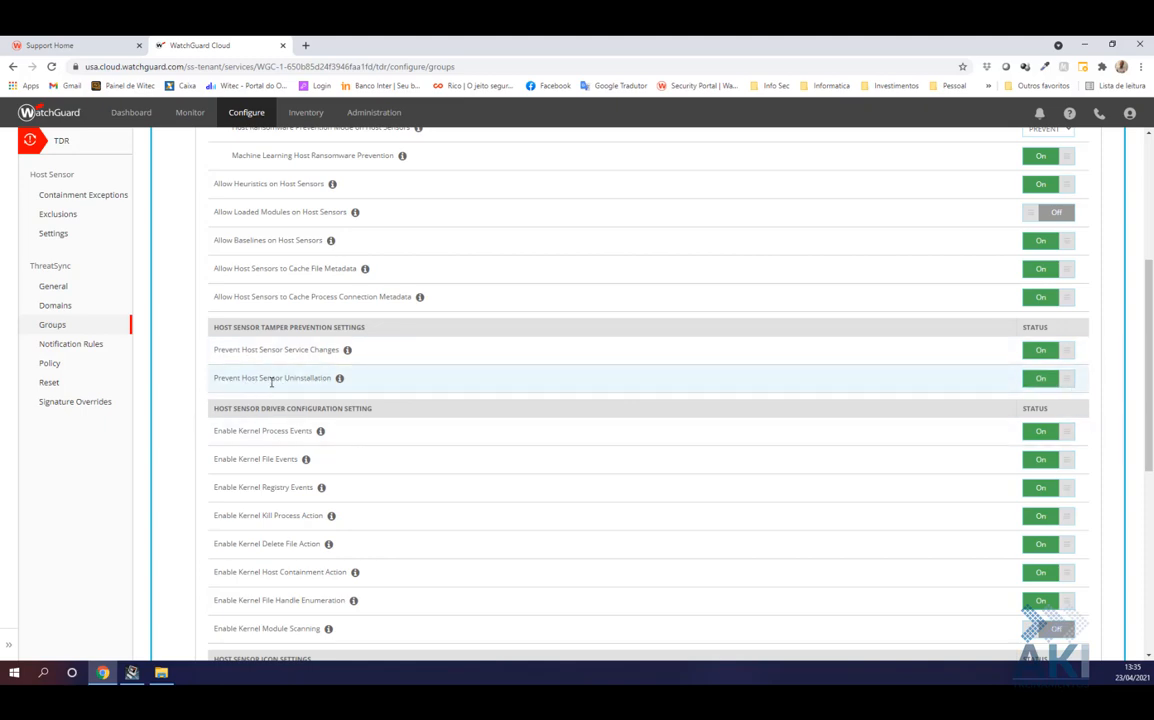
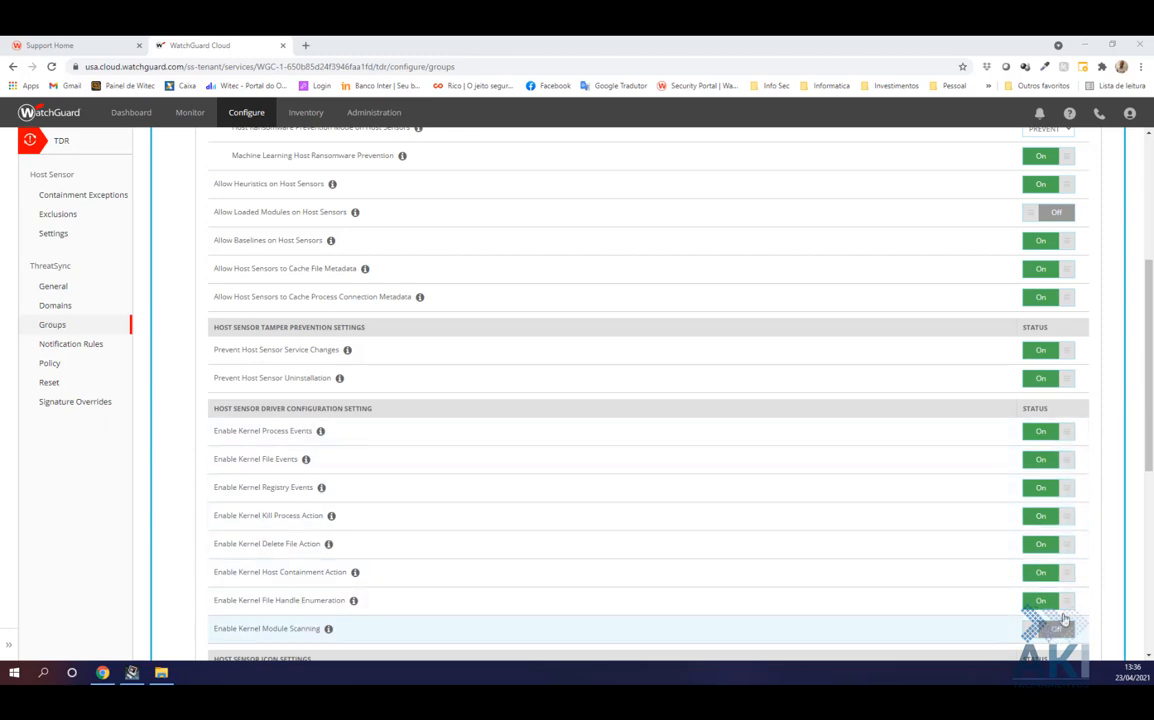
Toggle the option letting users pause host sensor protection on, then back off
{"action": "scroll", "coordinate": [1152, 432], "scroll_direction": "down", "scroll_amount": 5}
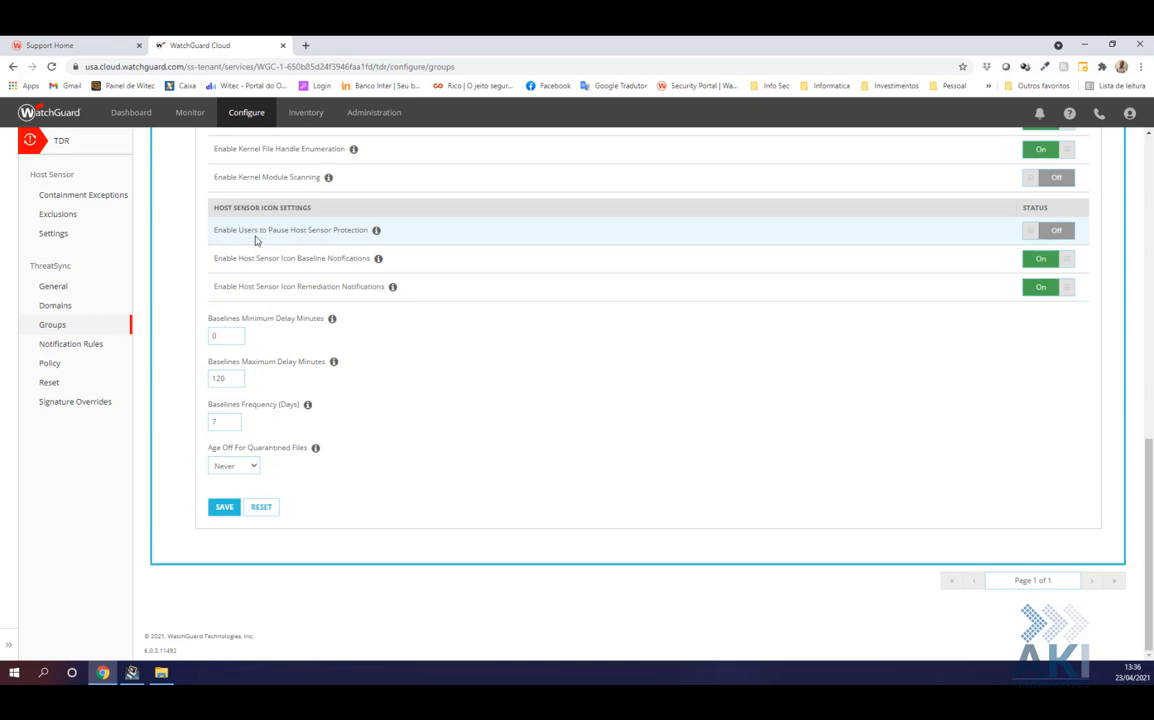
{"action": "left_click", "coordinate": [1040, 235]}
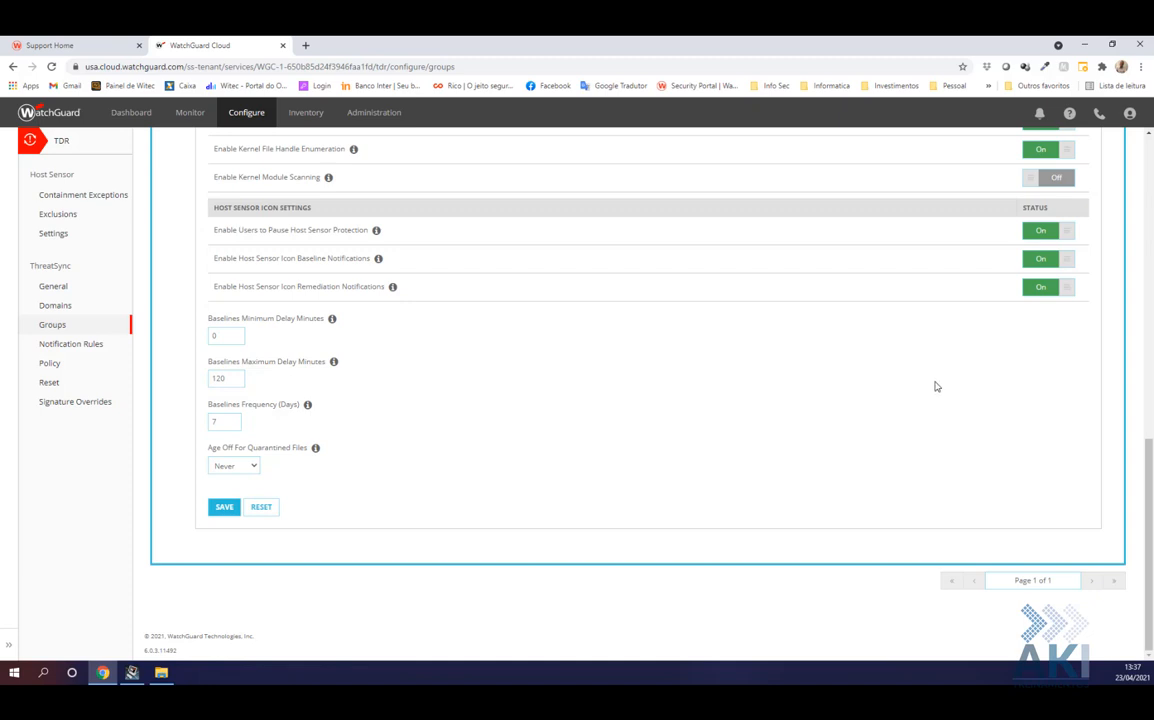
{"action": "left_click", "coordinate": [1050, 235]}
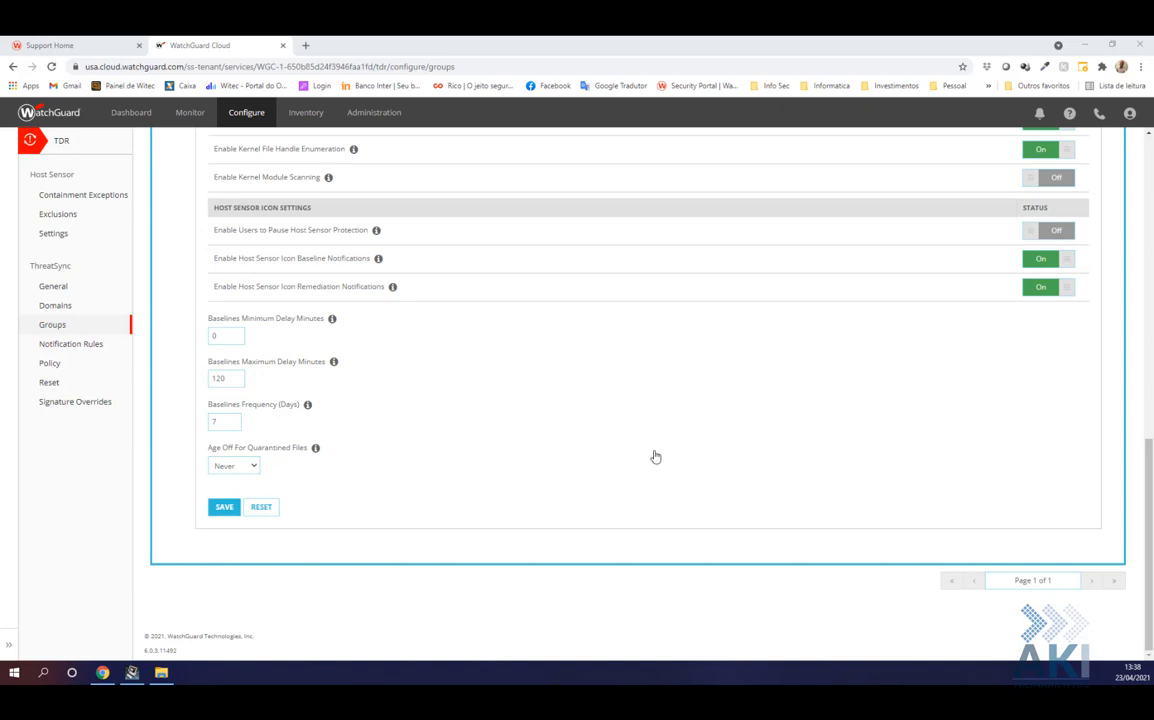
{"action": "scroll", "coordinate": [641, 455], "scroll_direction": "up", "scroll_amount": 15}
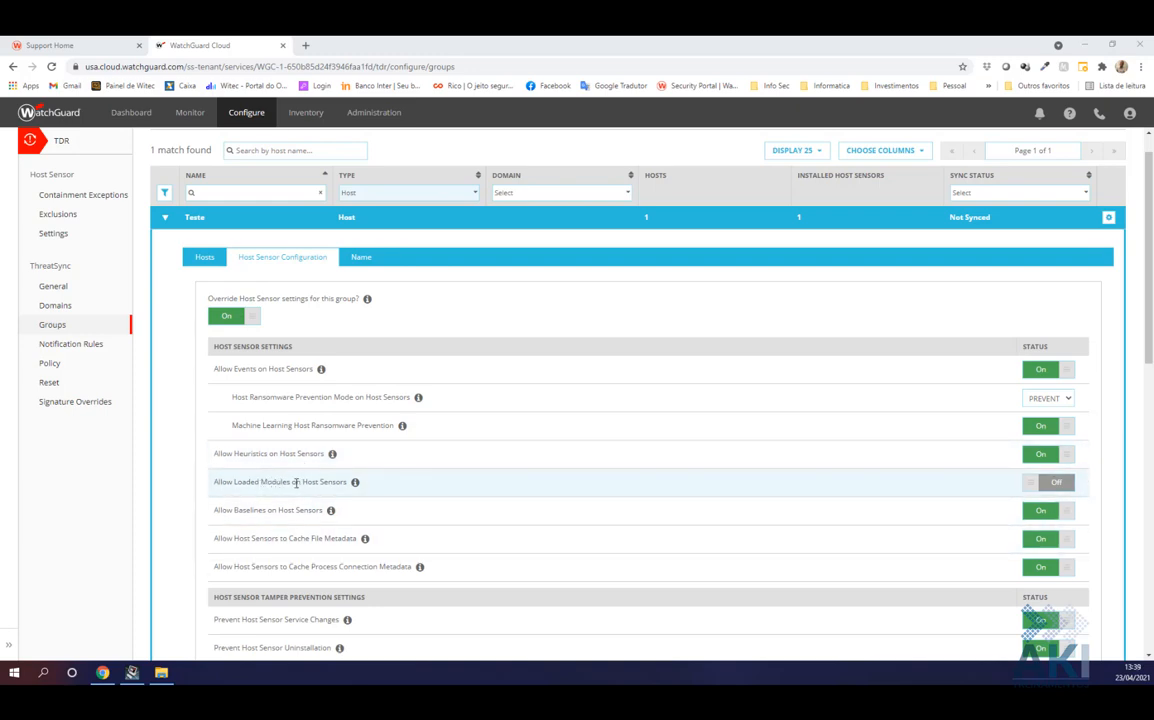
Switch Allow Loaded Modules on Host Sensors to On and save Teste's sensor settings
{"action": "left_click", "coordinate": [1050, 485]}
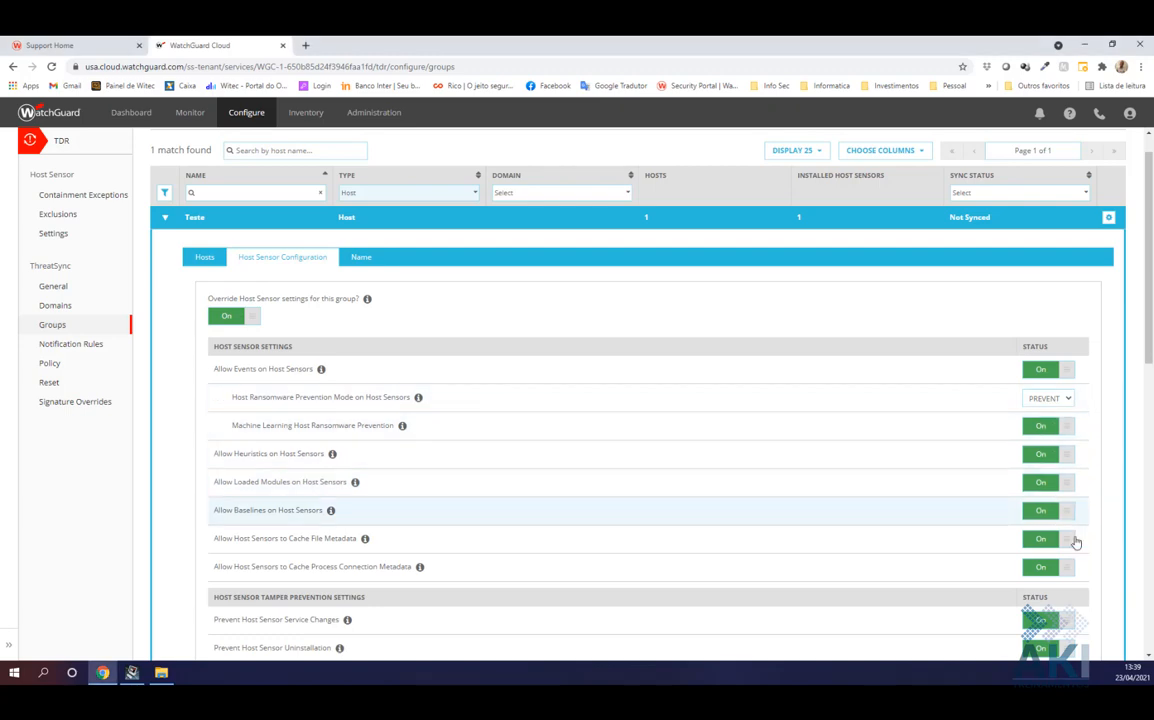
{"action": "scroll", "coordinate": [1097, 503], "scroll_direction": "down", "scroll_amount": 3}
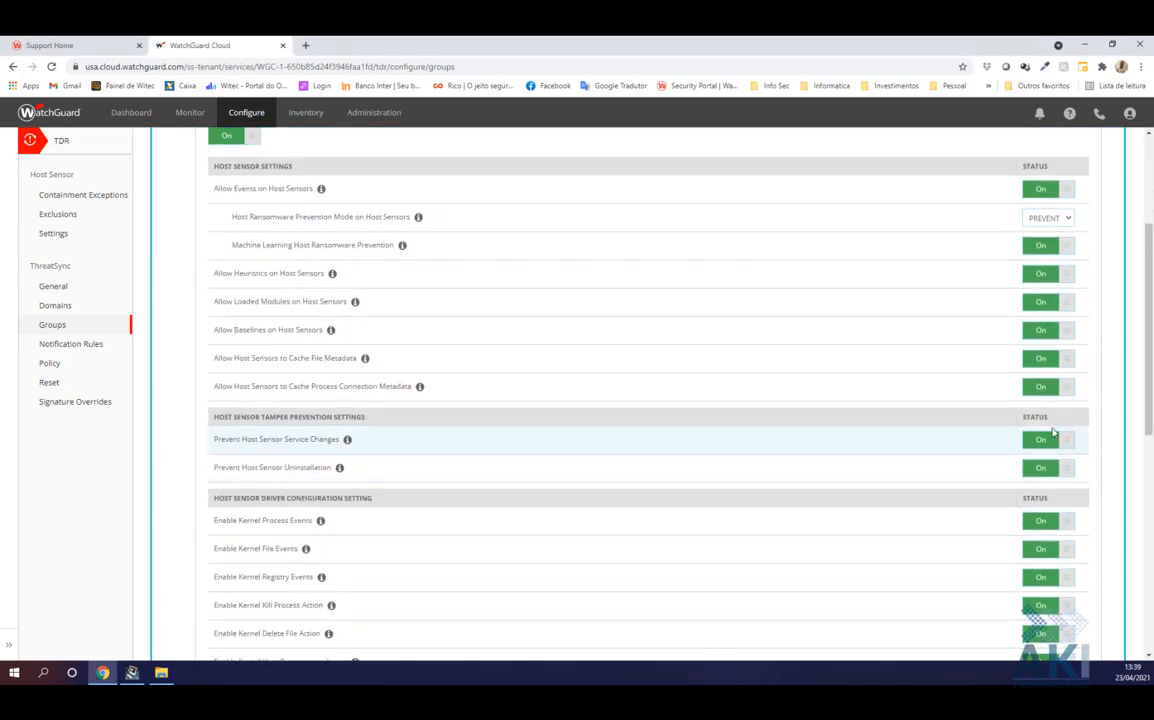
{"action": "scroll", "coordinate": [1045, 470], "scroll_direction": "down", "scroll_amount": 2}
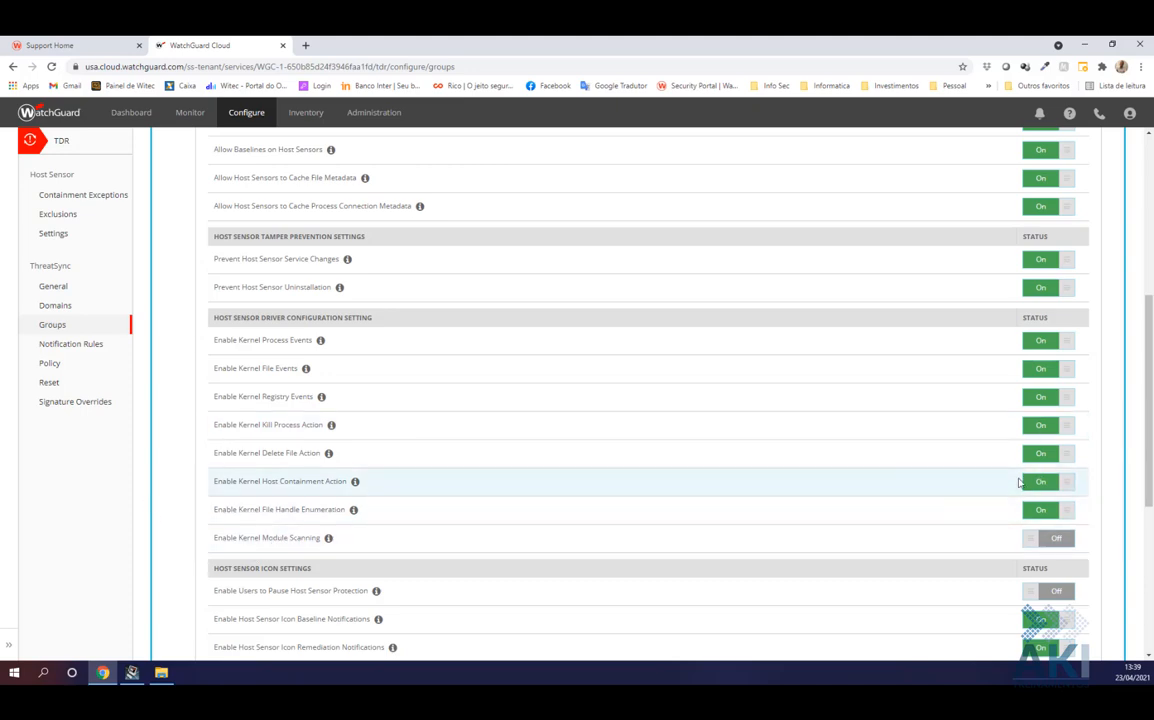
{"action": "left_click_drag", "start_coordinate": [1149, 453], "coordinate": [1149, 572]}
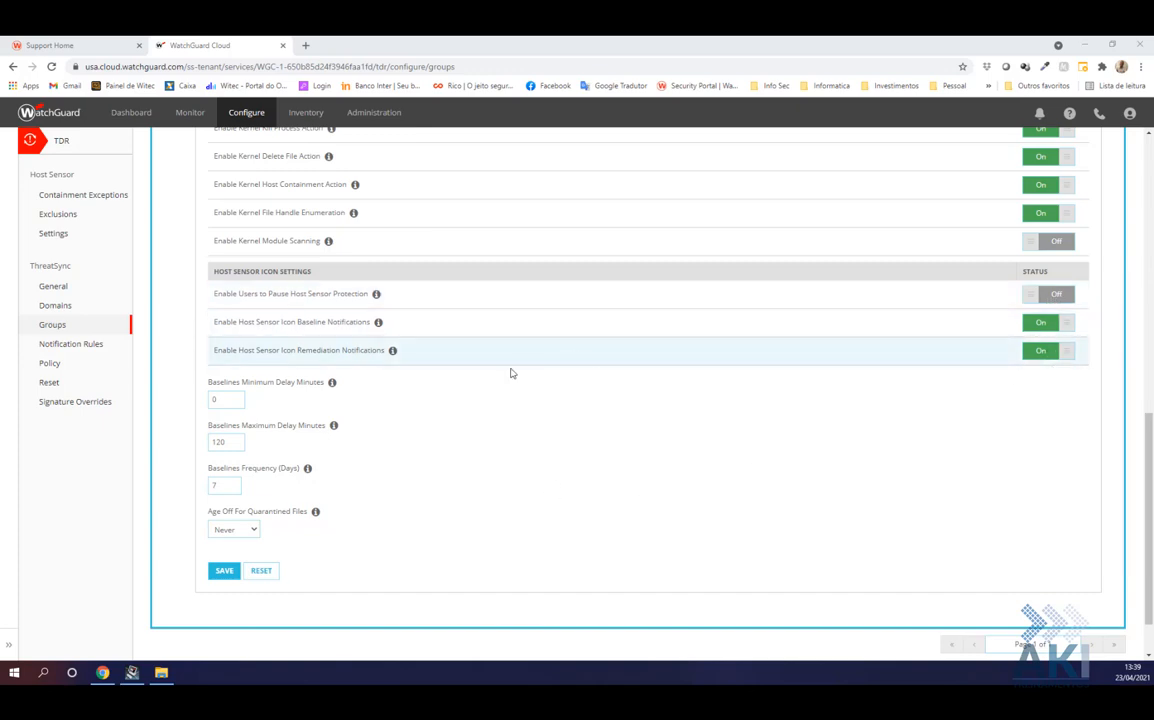
{"action": "scroll", "coordinate": [948, 528], "scroll_direction": "up", "scroll_amount": 15}
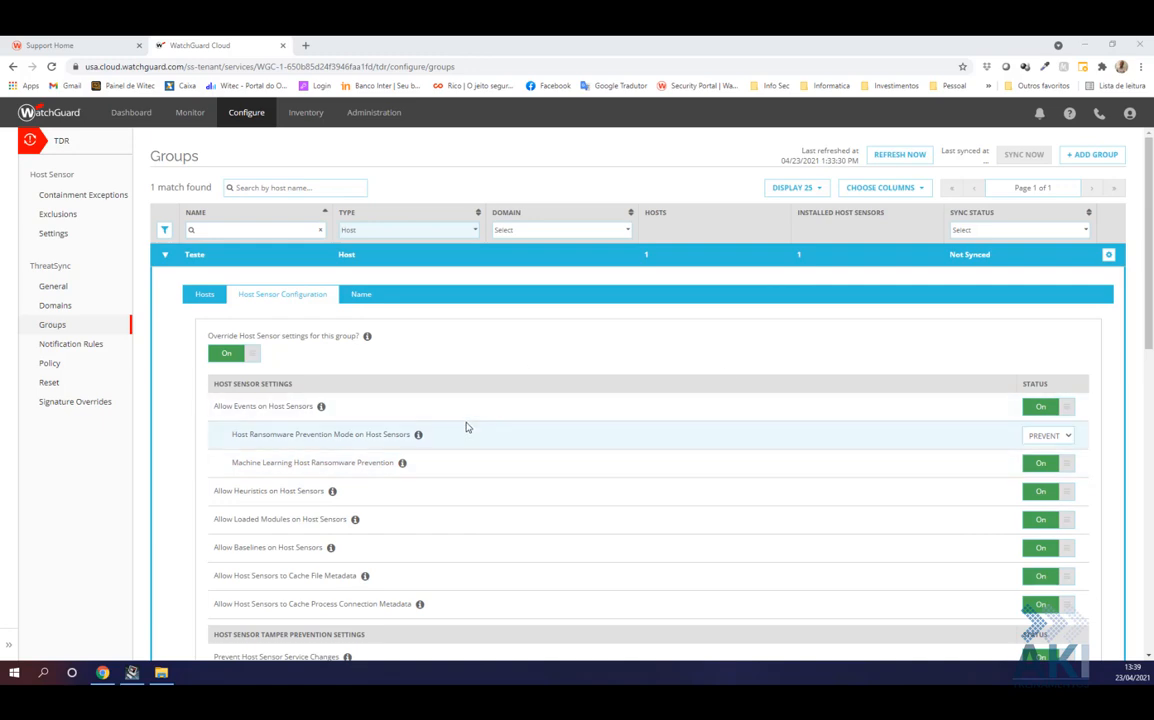
{"action": "scroll", "coordinate": [466, 428], "scroll_direction": "down", "scroll_amount": 5}
{"action": "scroll", "coordinate": [850, 380], "scroll_direction": "up", "scroll_amount": 3}
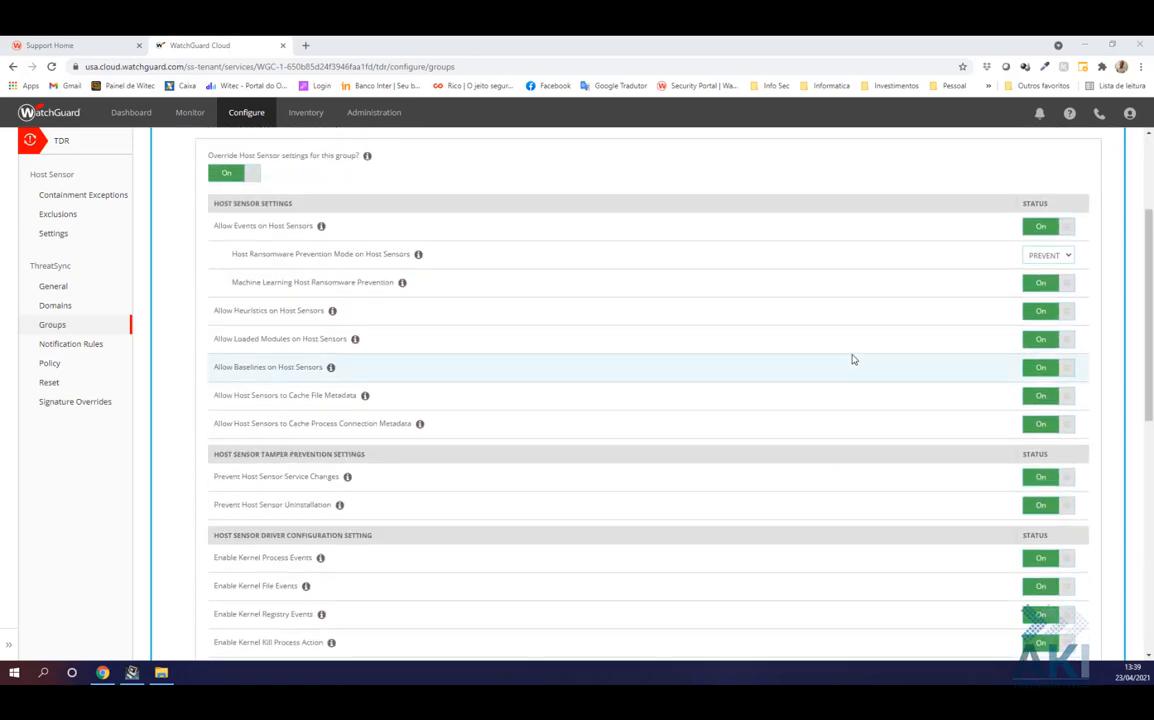
{"action": "scroll", "coordinate": [811, 381], "scroll_direction": "down", "scroll_amount": 10}
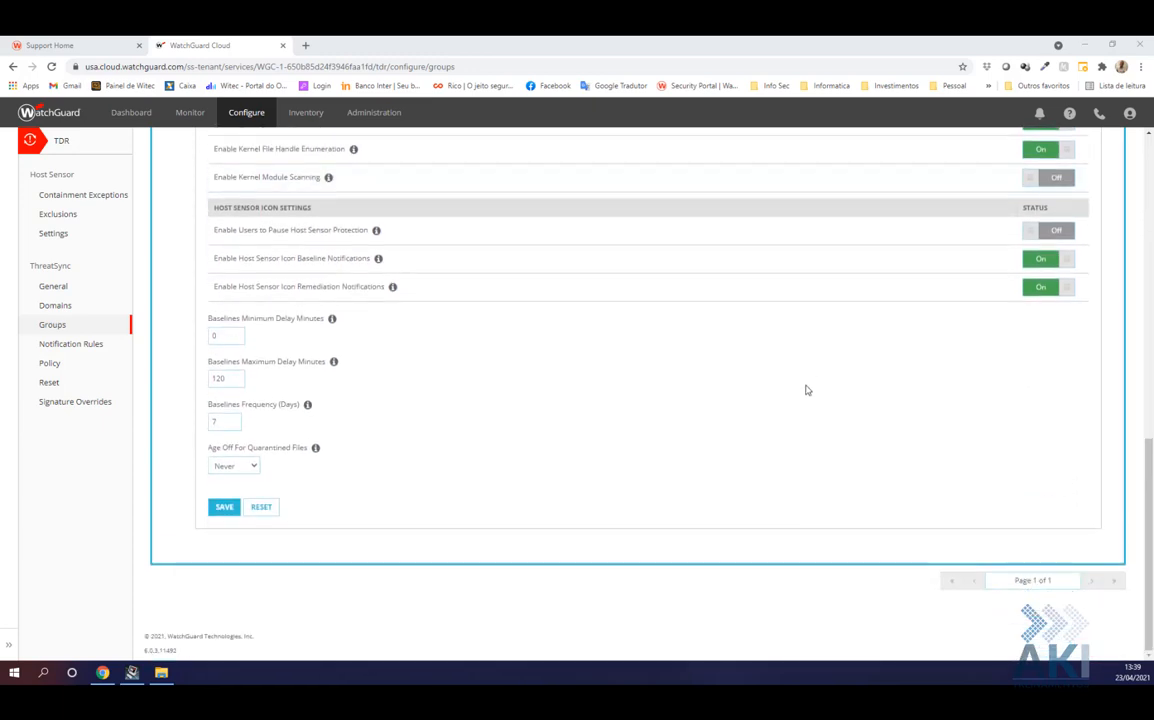
{"action": "left_click", "coordinate": [225, 510]}
{"action": "left_click", "coordinate": [220, 510]}
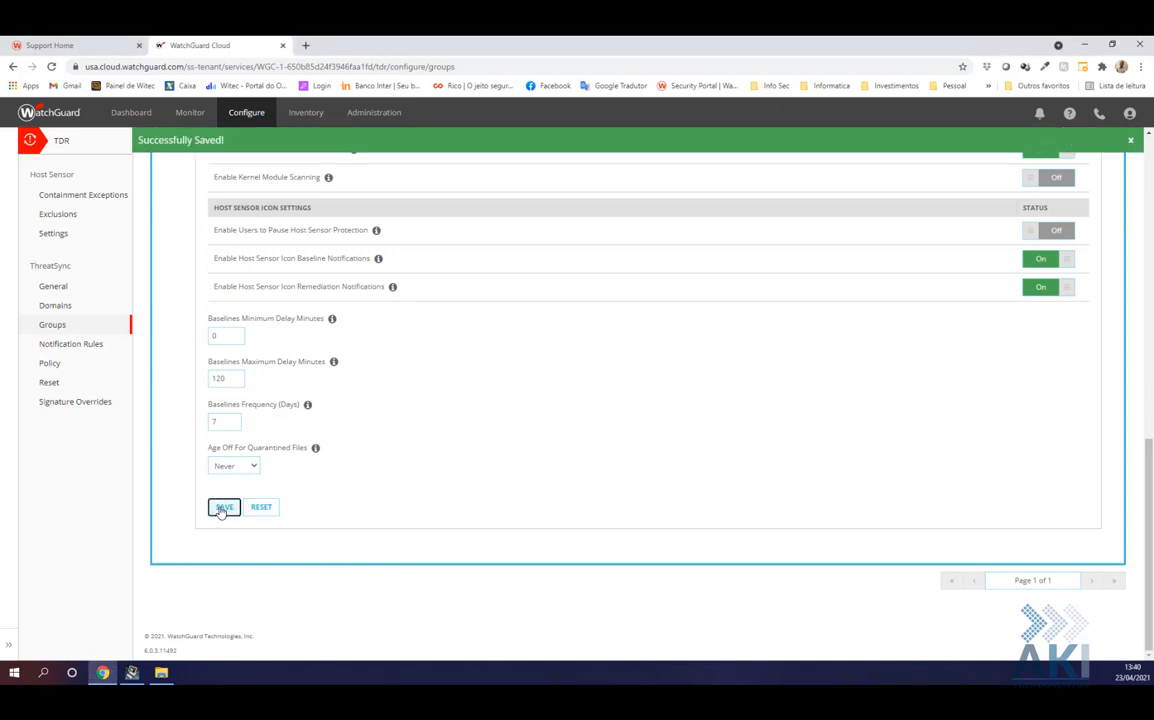
Show the Teste group's hosts, listing WIT-NB13 with sensor version 6.0.3.9628
{"action": "scroll", "coordinate": [600, 469], "scroll_direction": "up", "scroll_amount": 10}
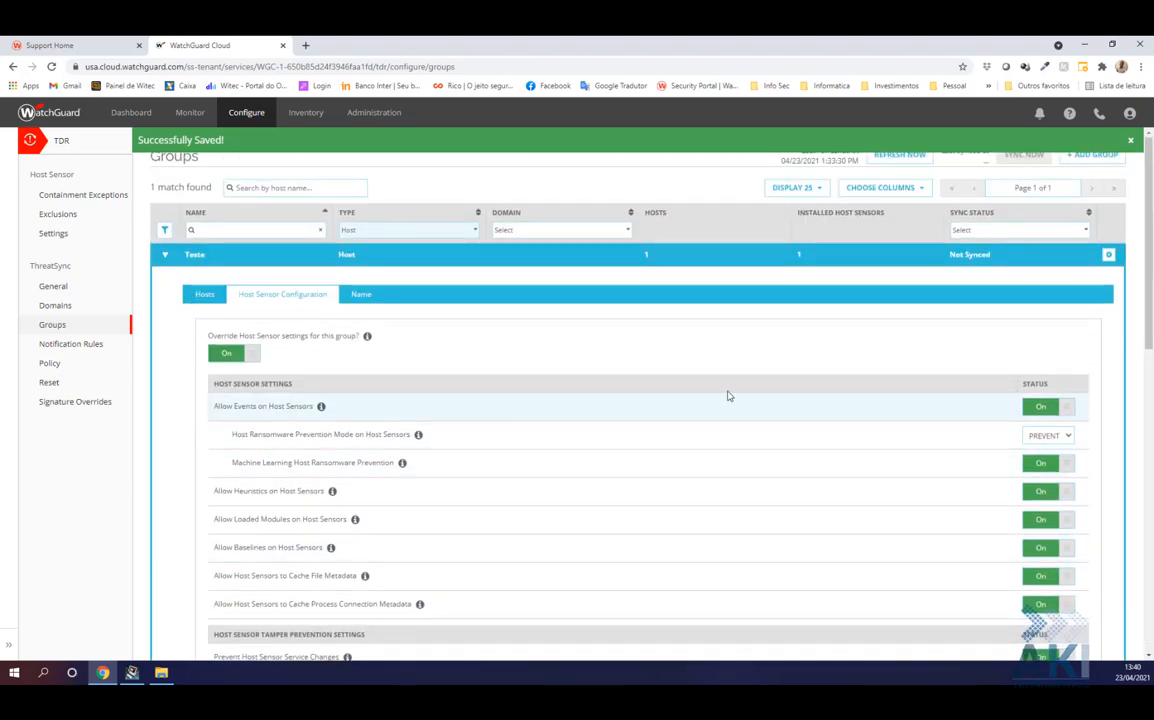
{"action": "scroll", "coordinate": [891, 424], "scroll_direction": "down", "scroll_amount": 4}
{"action": "scroll", "coordinate": [891, 428], "scroll_direction": "up", "scroll_amount": 4}
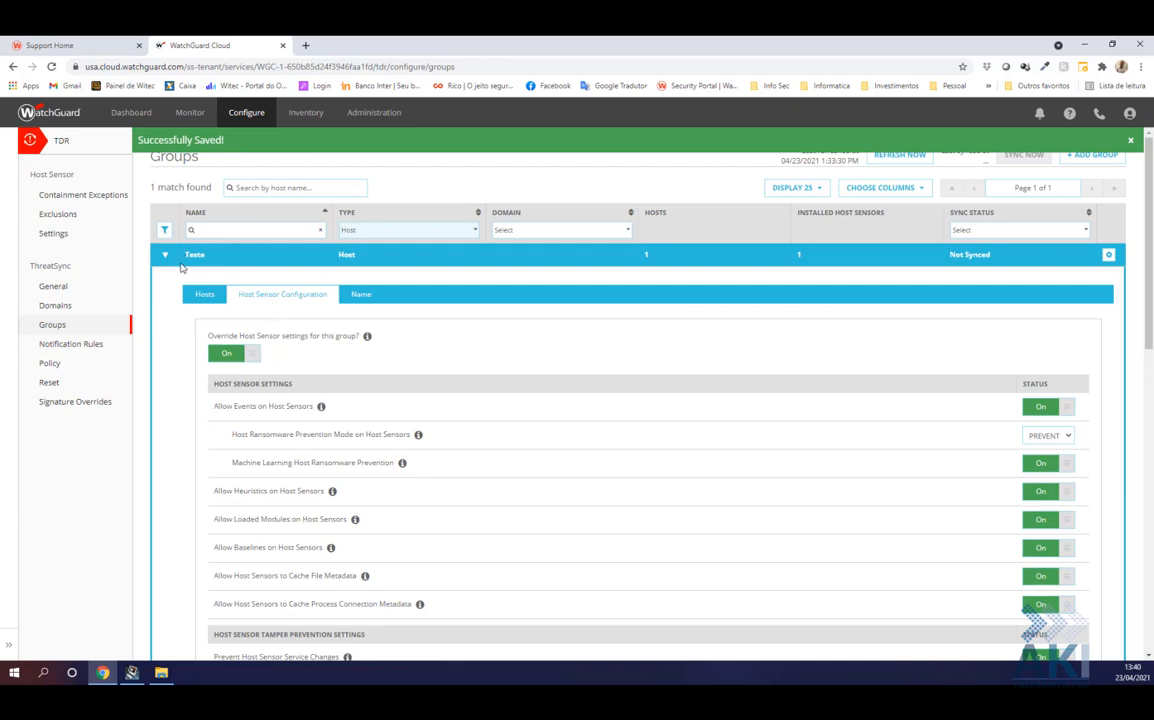
{"action": "left_click", "coordinate": [204, 296]}
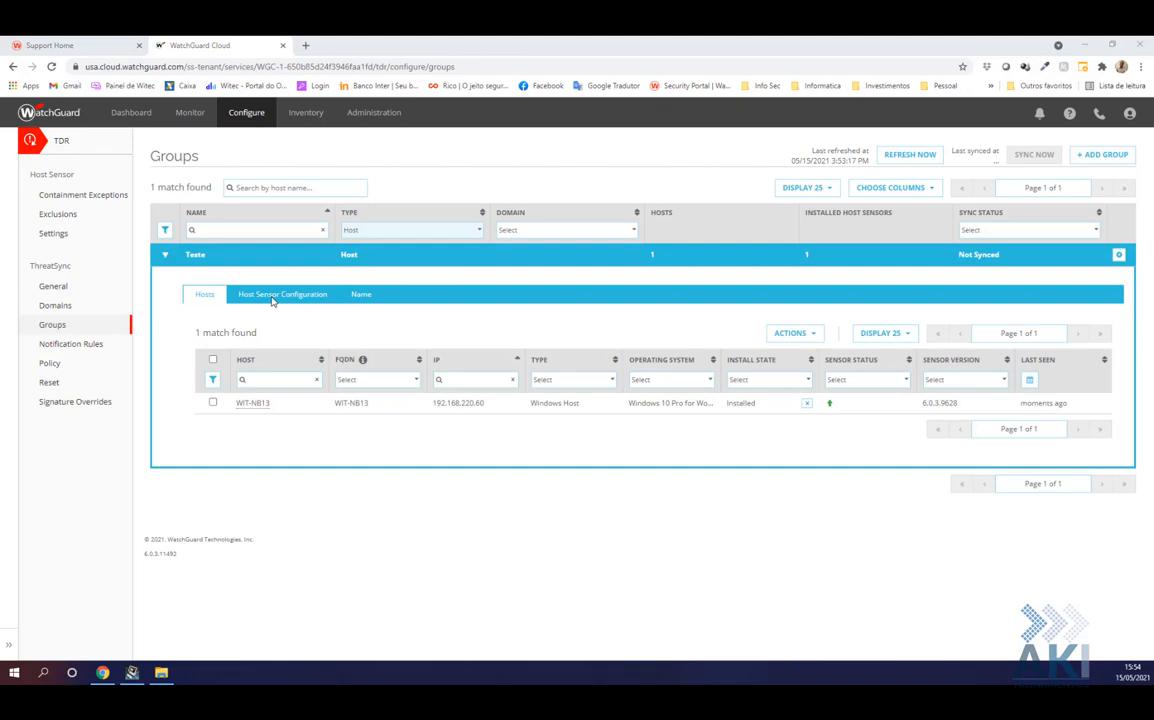
Open ThreatSync Policy to list the three Remediation and one Containment default policies
{"action": "left_click", "coordinate": [52, 364]}
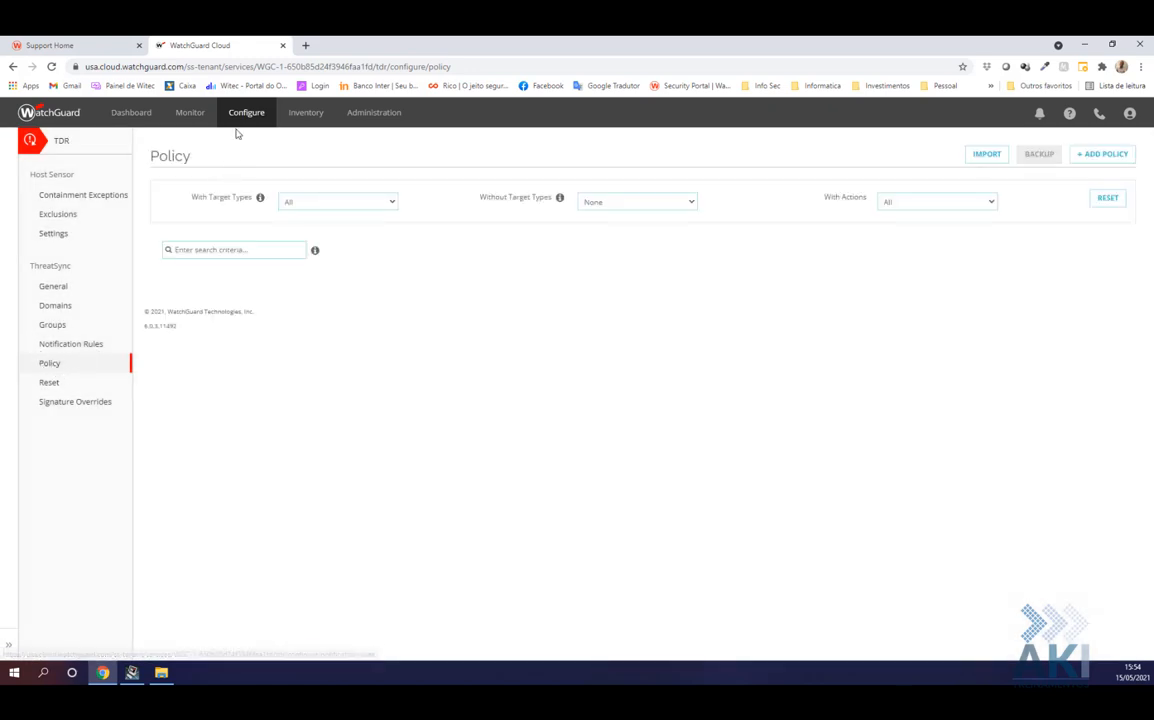
{"action": "left_click", "coordinate": [241, 116]}
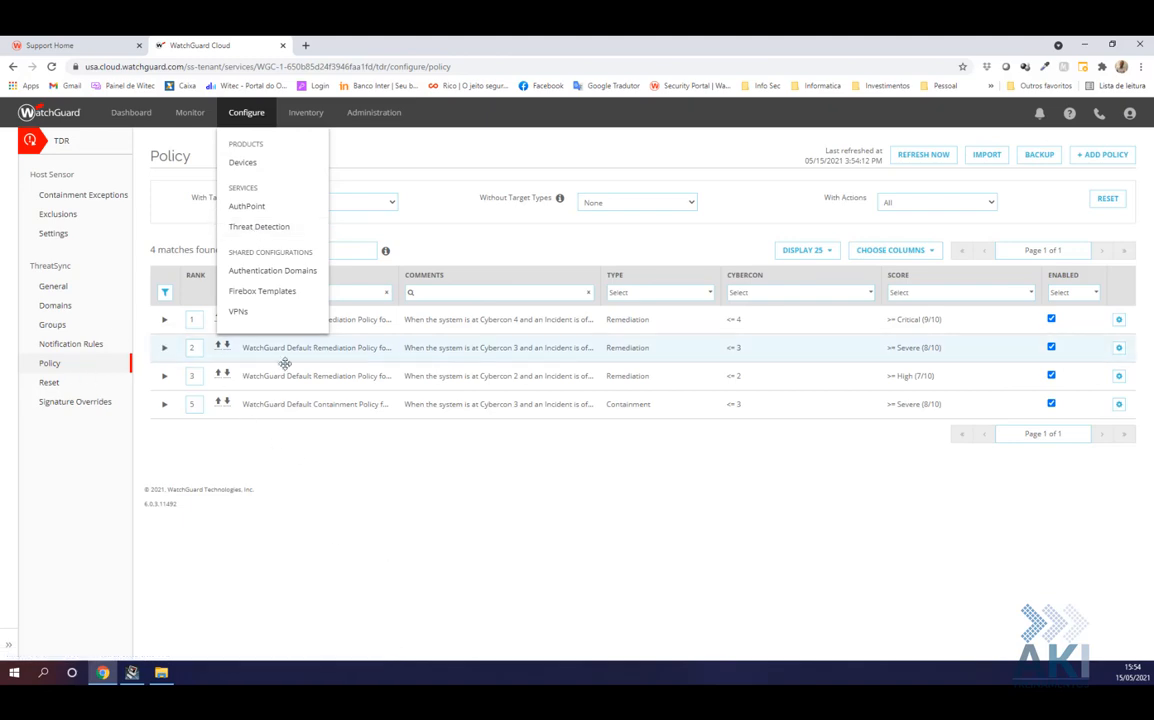
{"action": "left_click", "coordinate": [241, 120]}
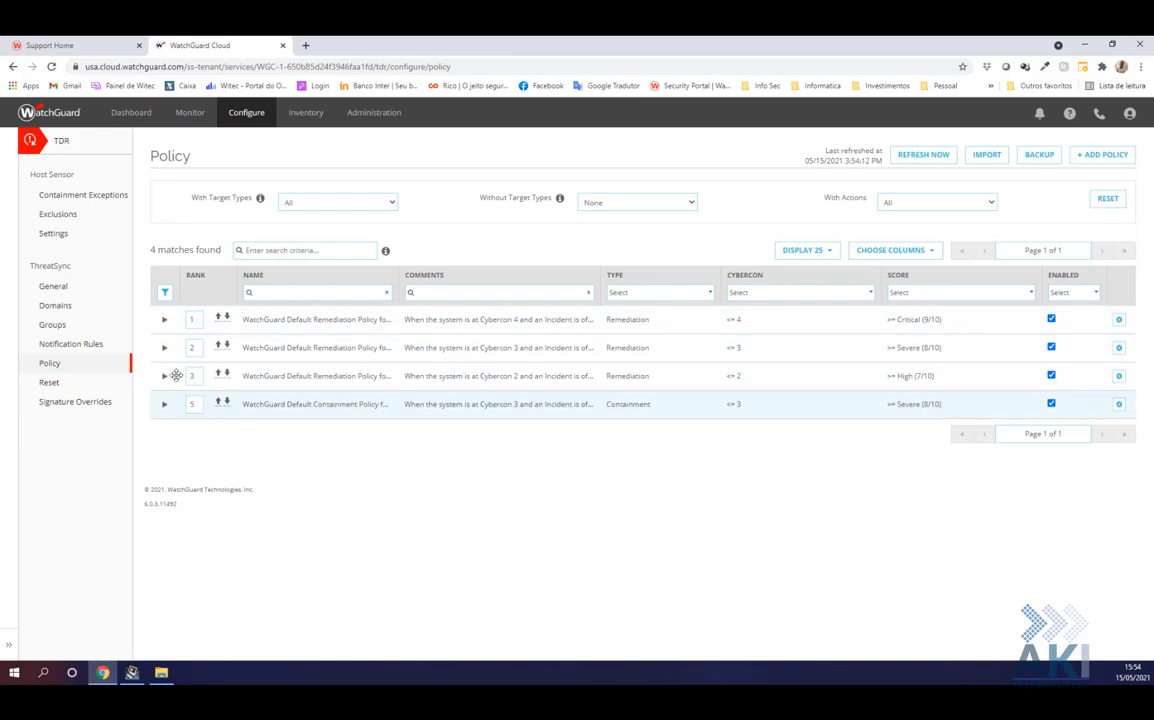
Switch APT Blocker on in TDR General Settings, save and confirm, then return to Policy
{"action": "left_click", "coordinate": [52, 290]}
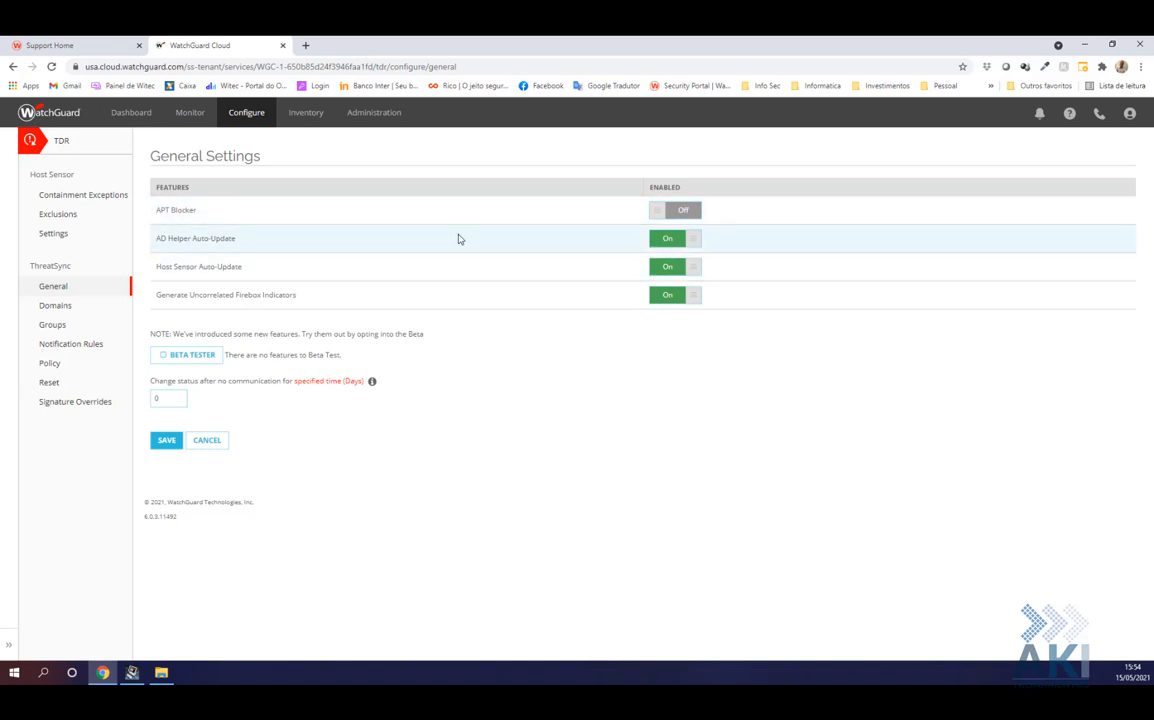
{"action": "left_click", "coordinate": [684, 213]}
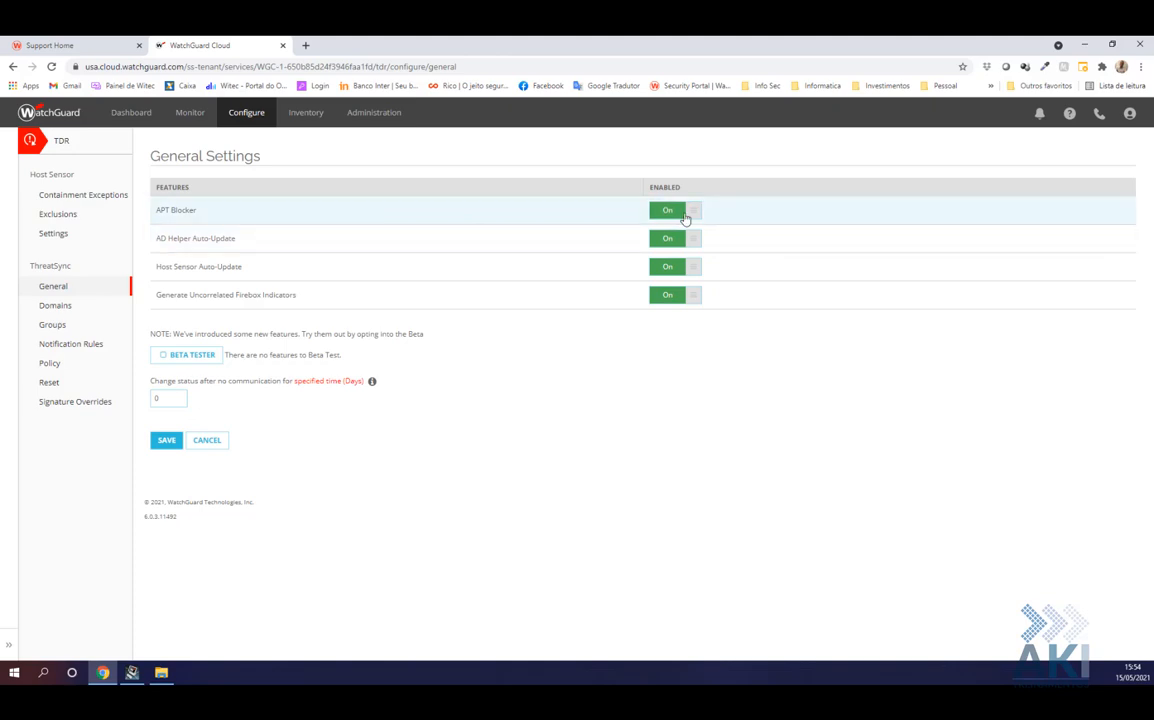
{"action": "left_click", "coordinate": [168, 442]}
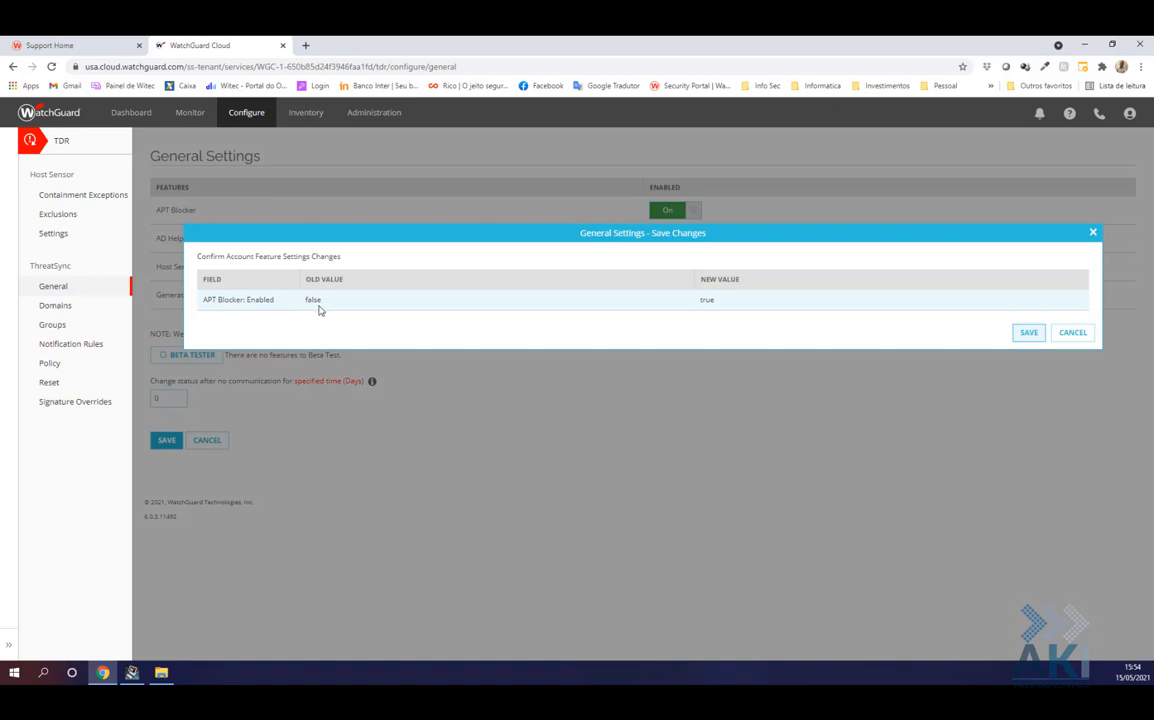
{"action": "left_click", "coordinate": [1029, 333]}
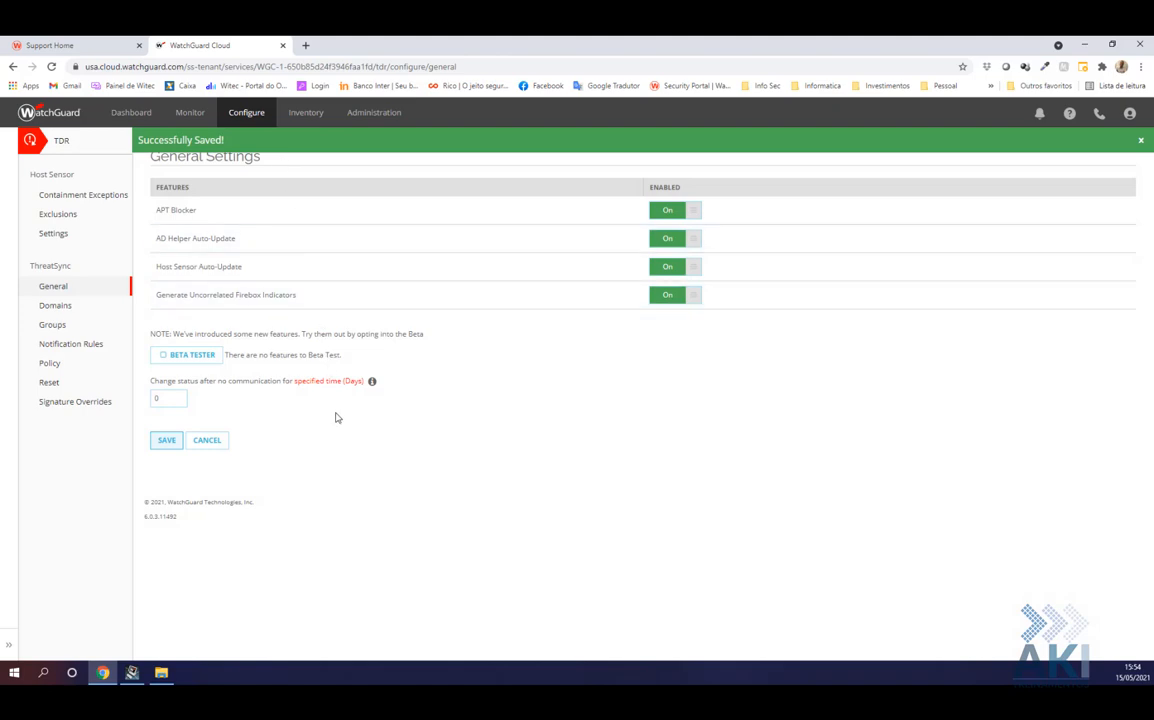
{"action": "left_click", "coordinate": [59, 366]}
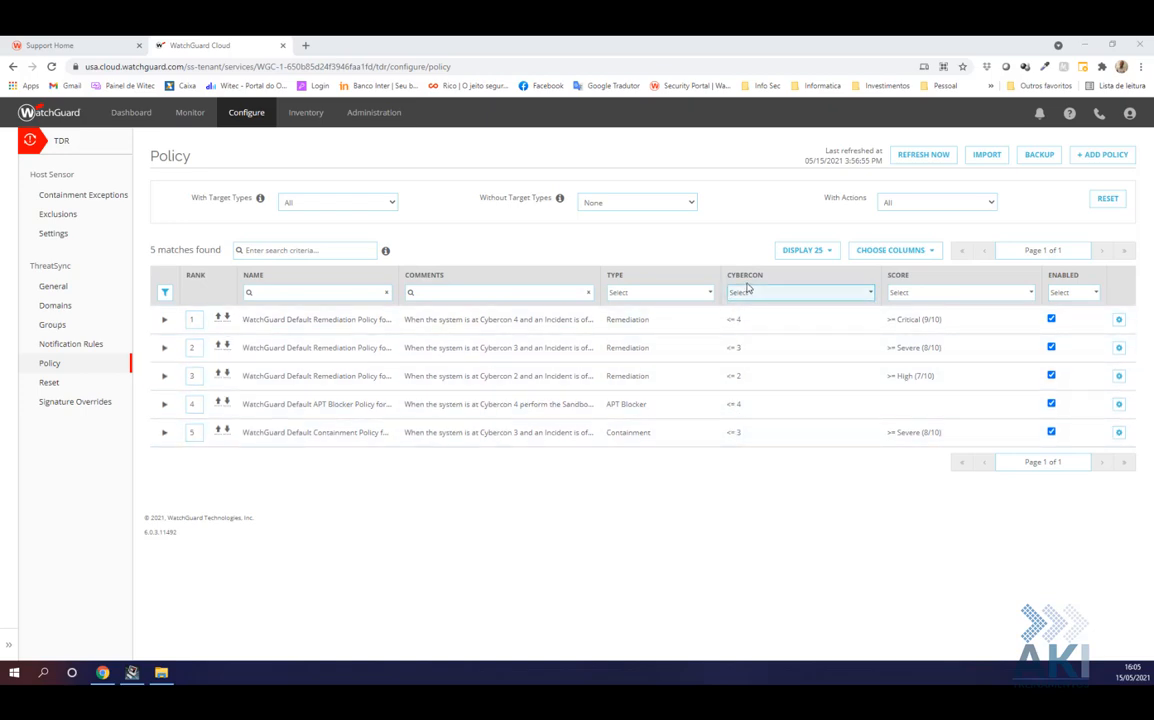
Review the new WatchGuard Default APT Blocker Policy at rank 4 for Cybercon ≤ 4
{"action": "mouse_move", "coordinate": [183, 118]}
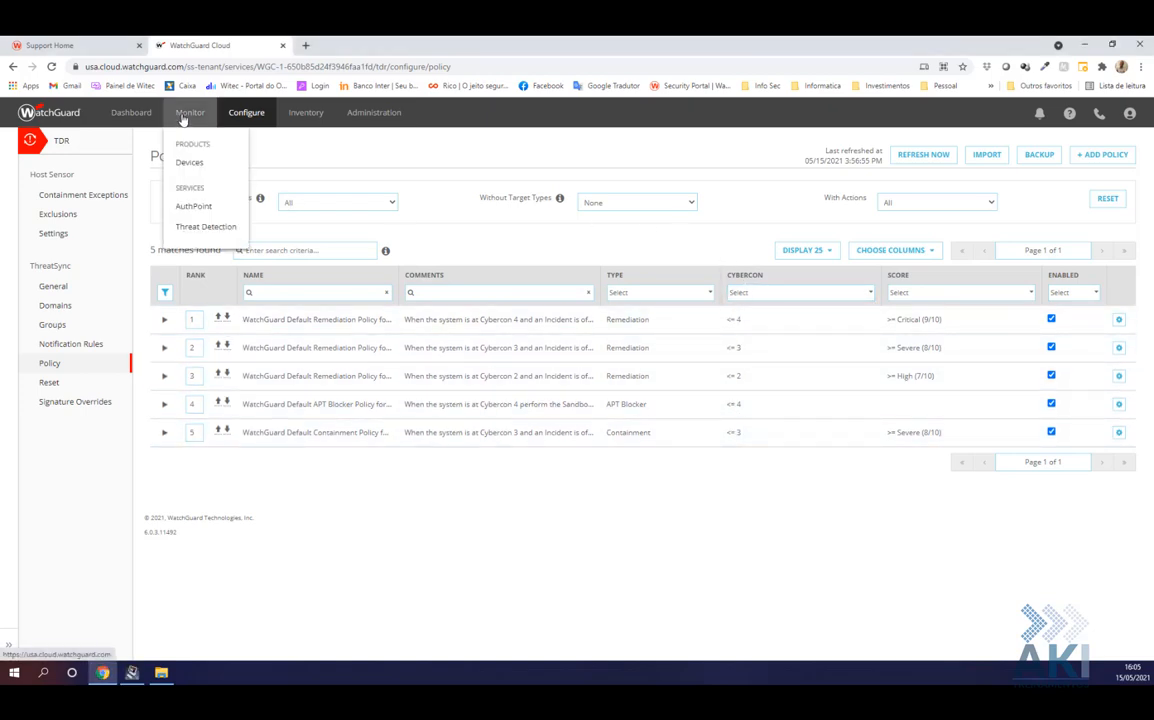
Raise CYBERCON from 5 to 4 on the Threat Detection summary, then open Threat Detection configuration
{"action": "left_click", "coordinate": [195, 228]}
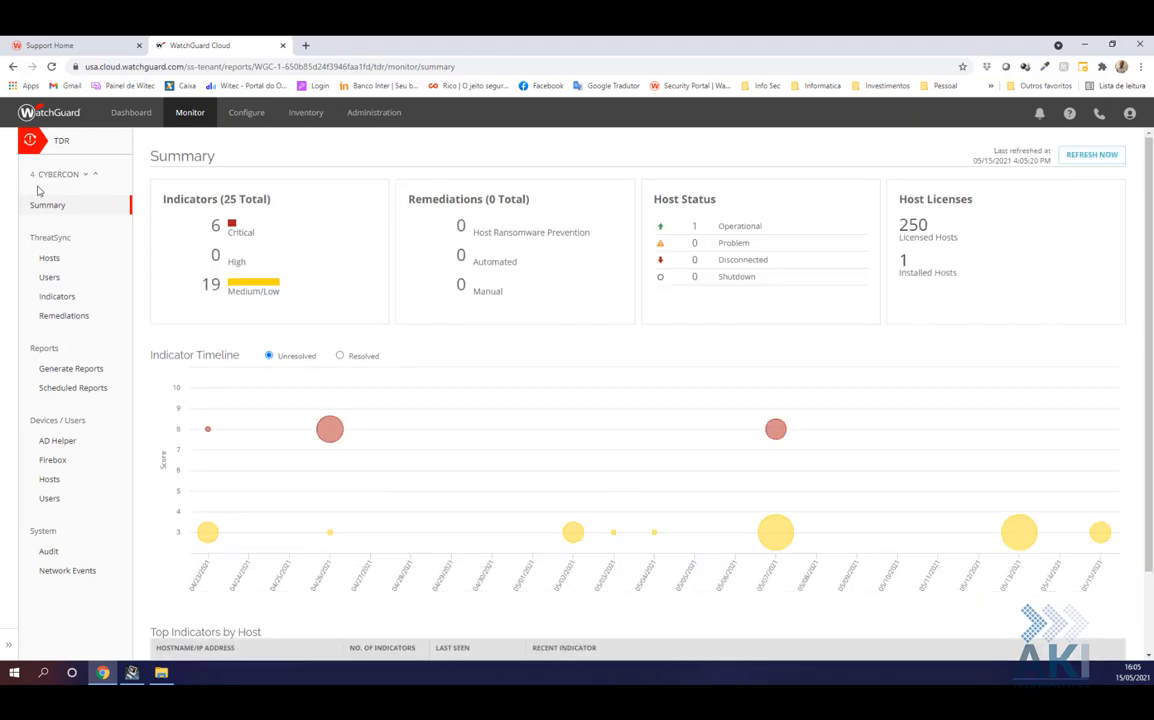
{"action": "left_click", "coordinate": [86, 175]}
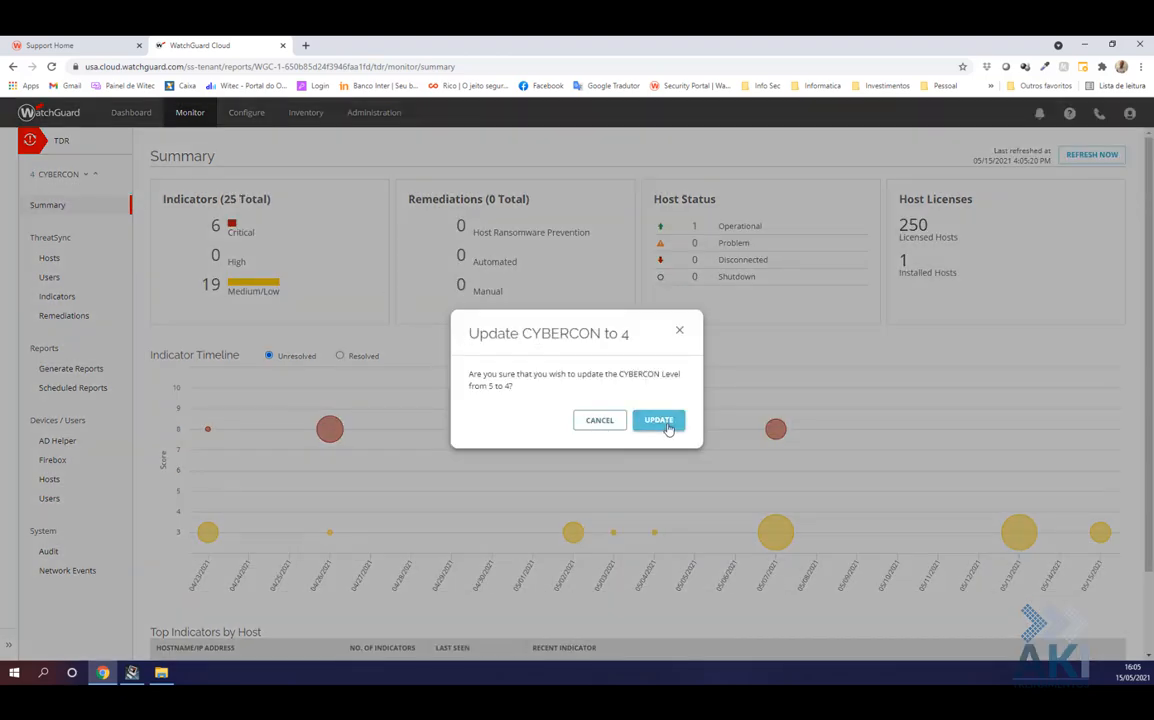
{"action": "left_click", "coordinate": [679, 330]}
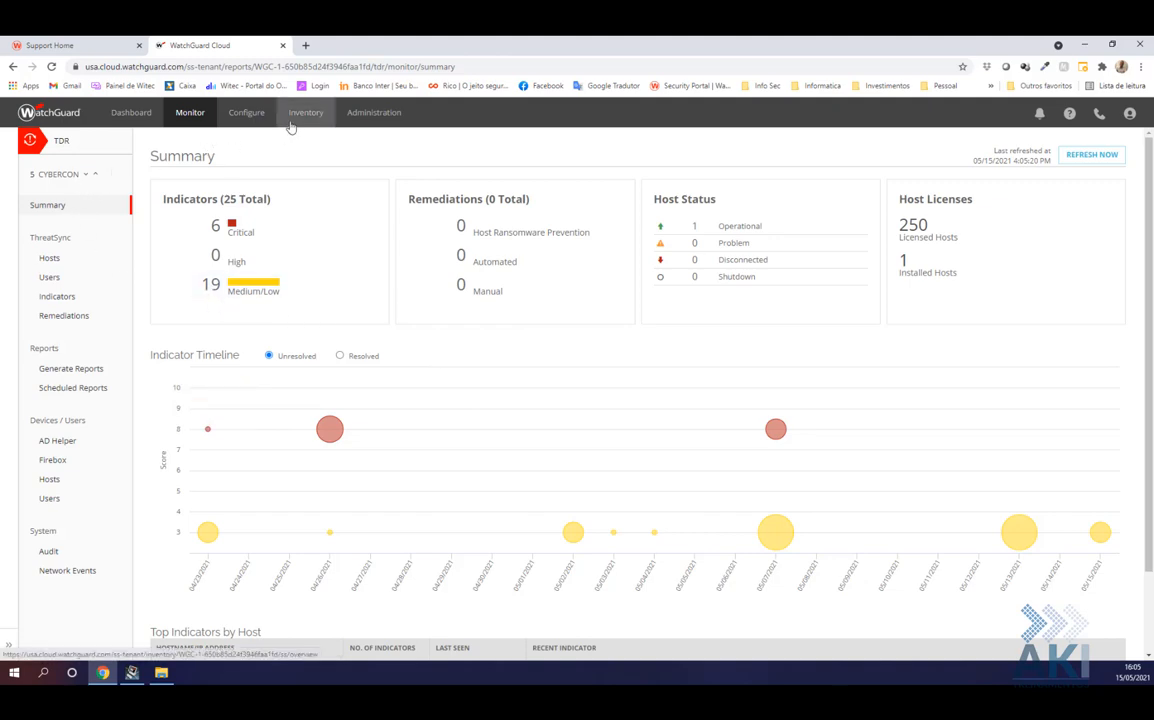
{"action": "left_click", "coordinate": [245, 113]}
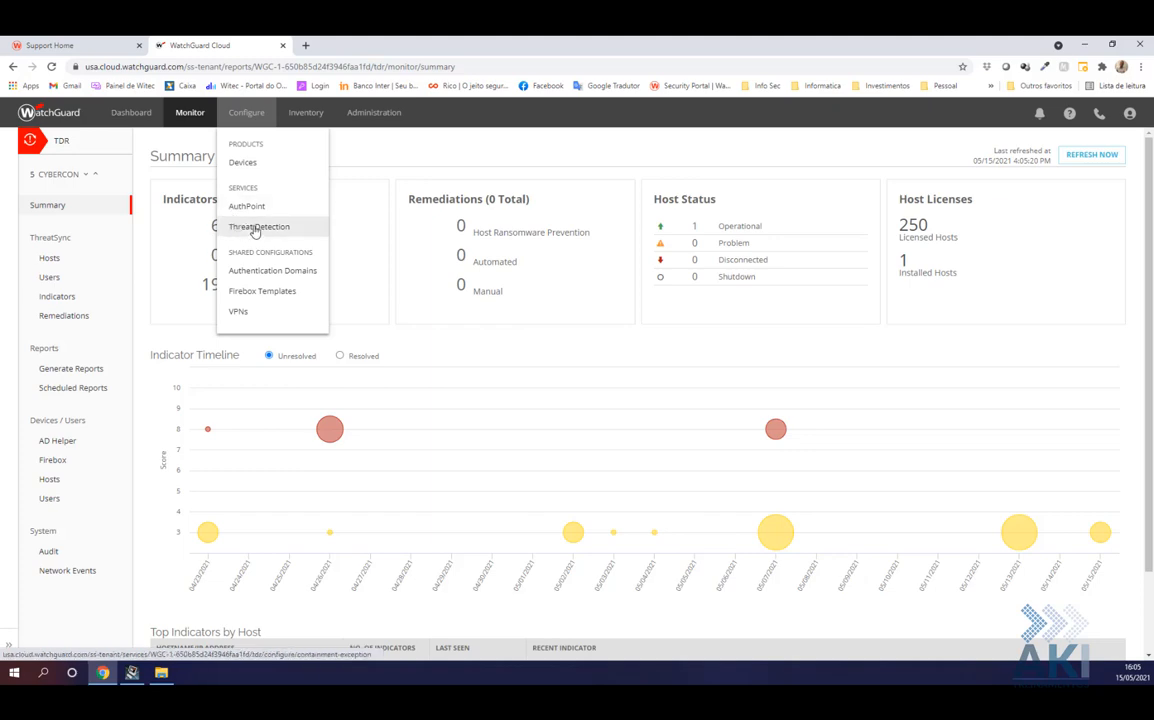
{"action": "left_click", "coordinate": [244, 228]}
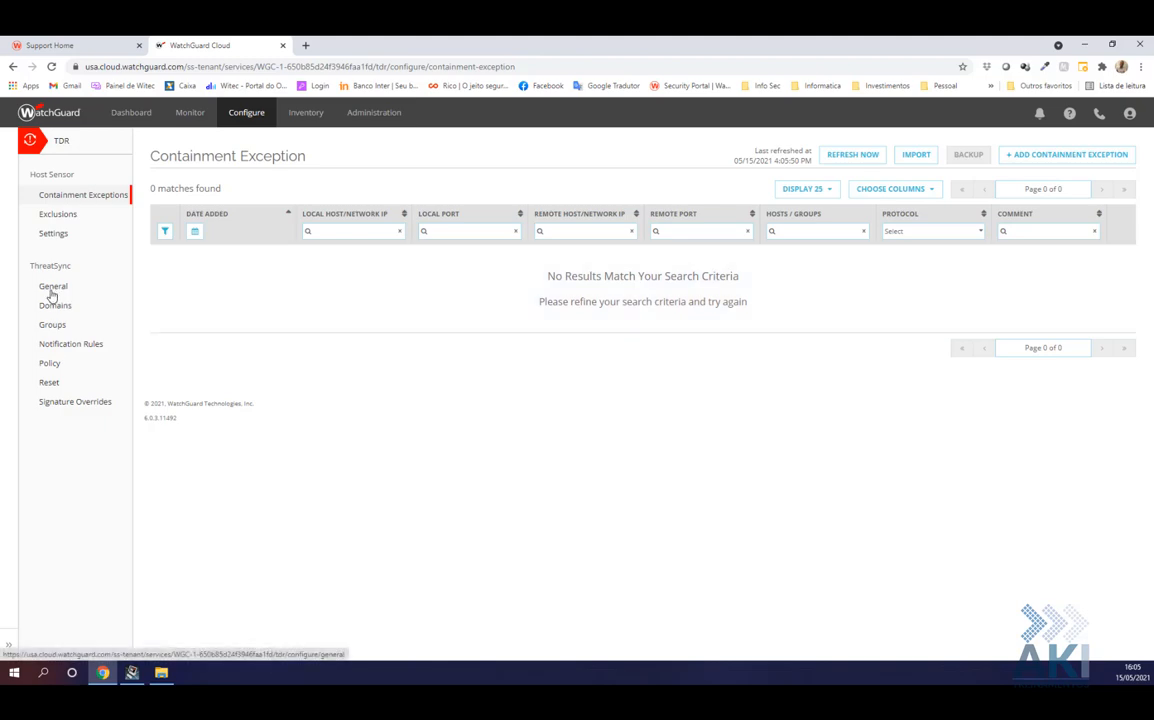
Review the Teste group's Host Sensor Configuration, then return to the five-policy TDR list
{"action": "left_click", "coordinate": [52, 325]}
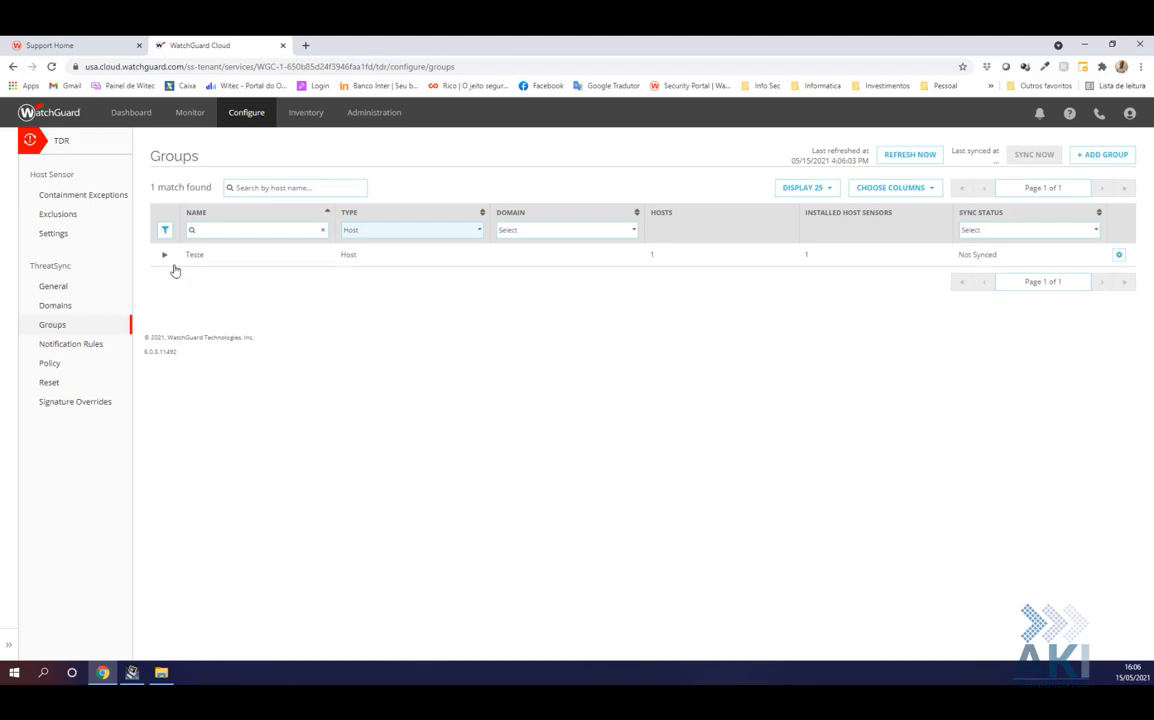
{"action": "left_click", "coordinate": [166, 257]}
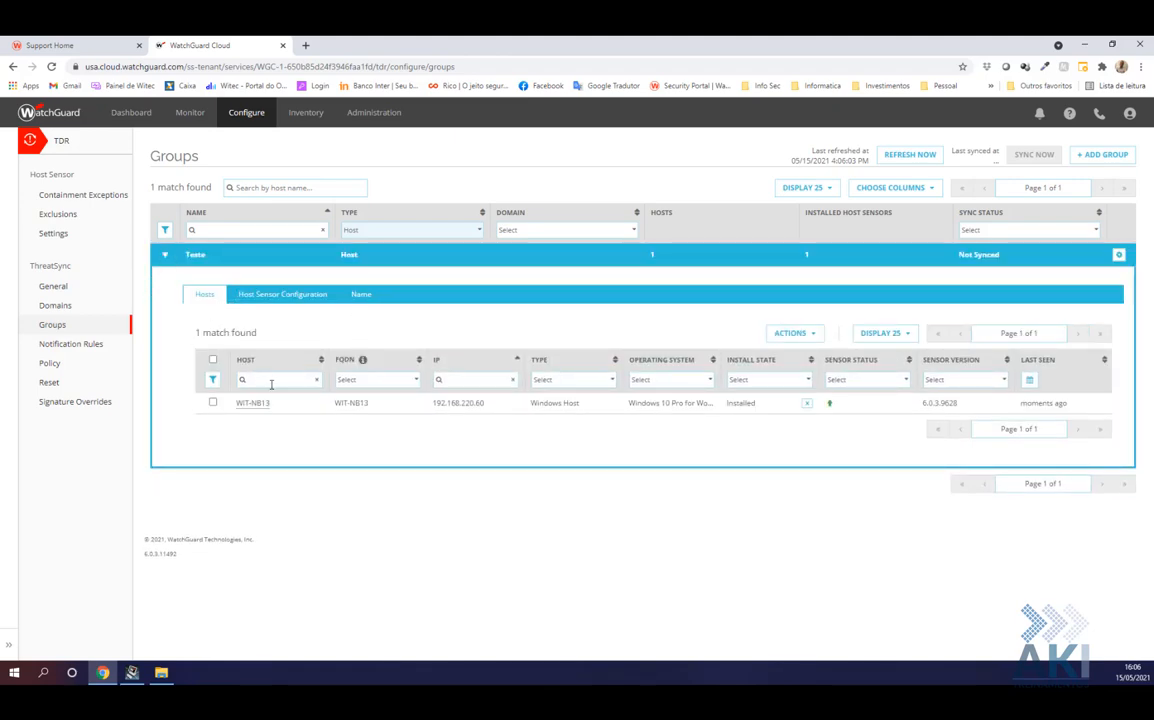
{"action": "left_click", "coordinate": [270, 300]}
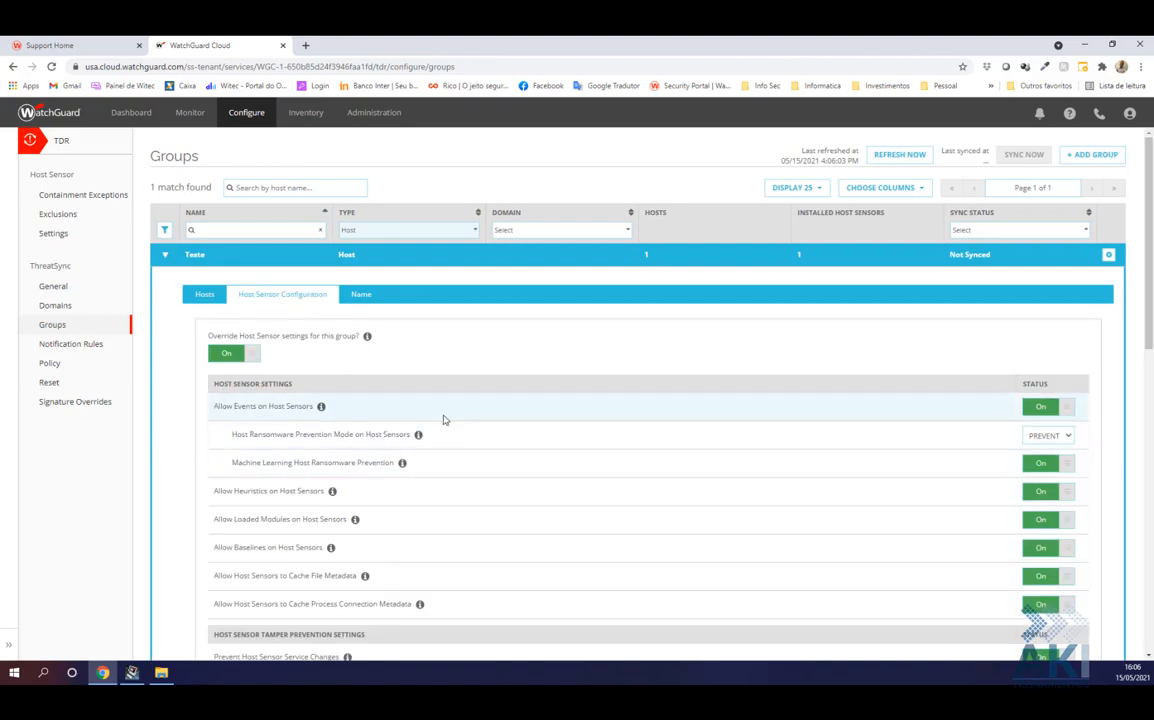
{"action": "scroll", "coordinate": [443, 418], "scroll_direction": "down", "scroll_amount": 3}
{"action": "scroll", "coordinate": [448, 410], "scroll_direction": "up", "scroll_amount": 2}
{"action": "scroll", "coordinate": [448, 410], "scroll_direction": "up", "scroll_amount": 2}
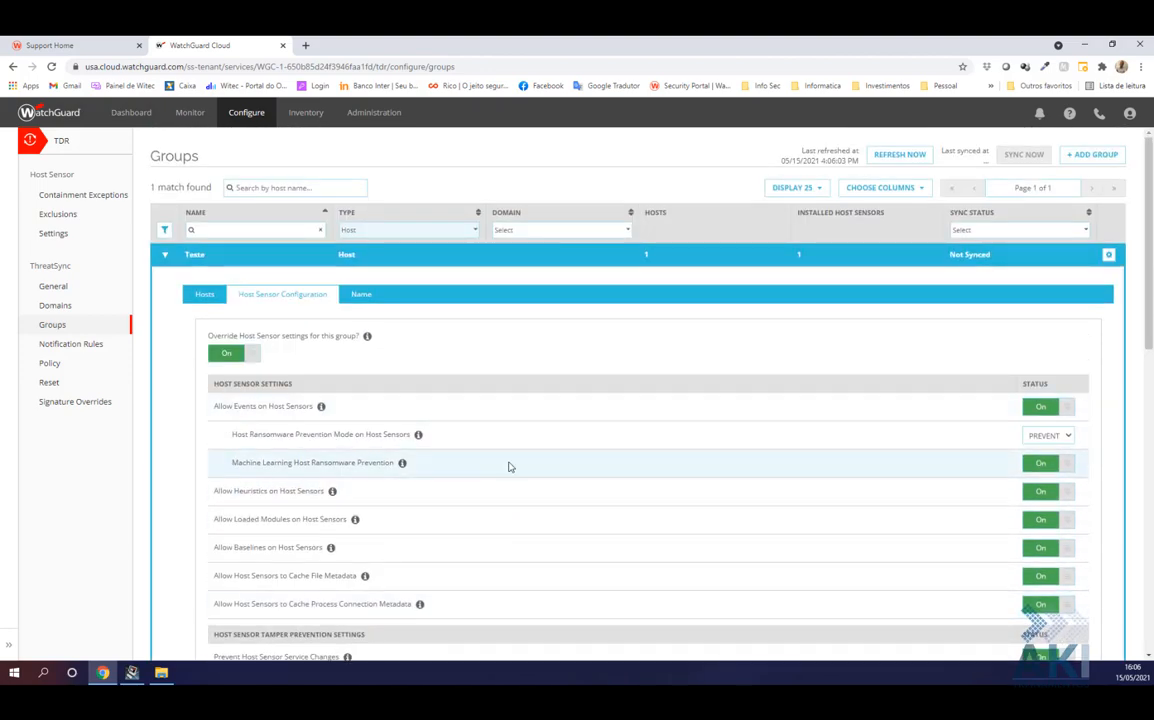
{"action": "scroll", "coordinate": [507, 466], "scroll_direction": "down", "scroll_amount": 5}
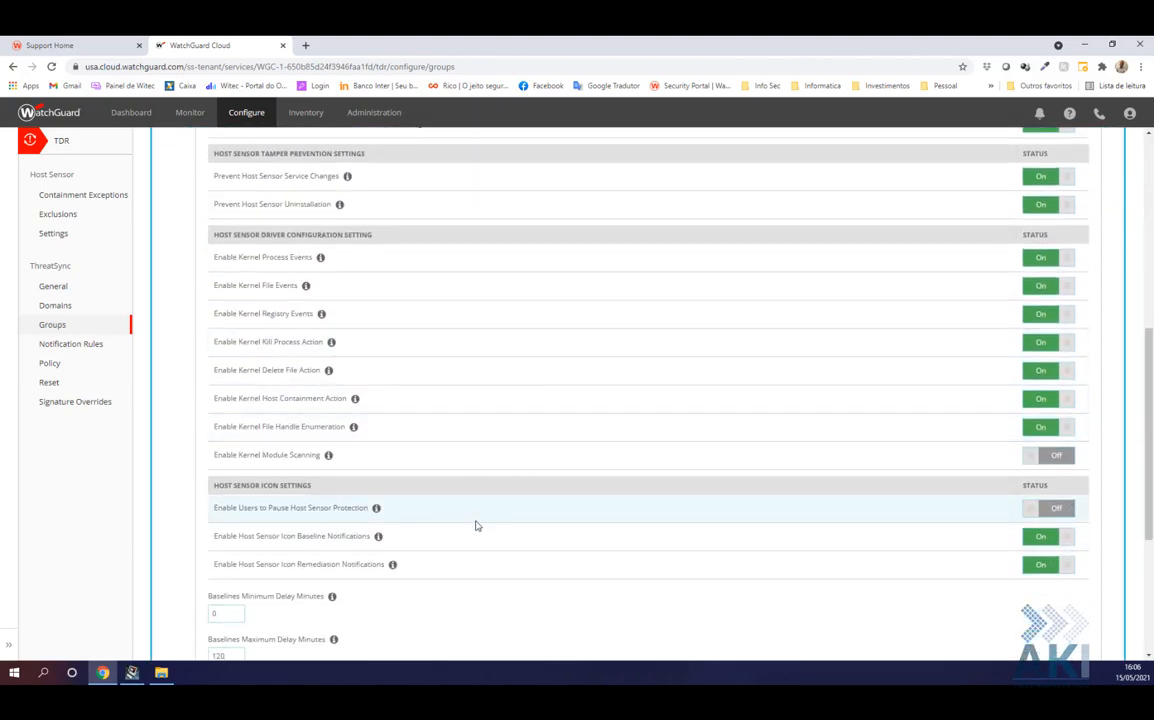
{"action": "scroll", "coordinate": [478, 525], "scroll_direction": "up", "scroll_amount": 5}
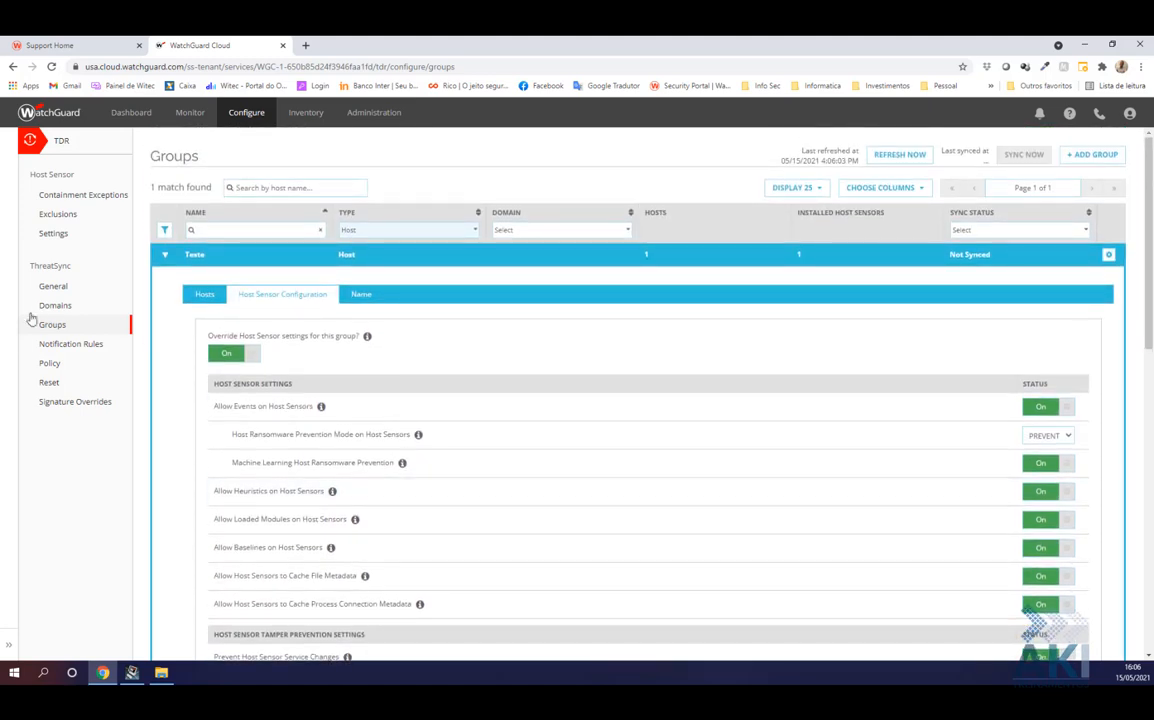
{"action": "left_click", "coordinate": [48, 365]}
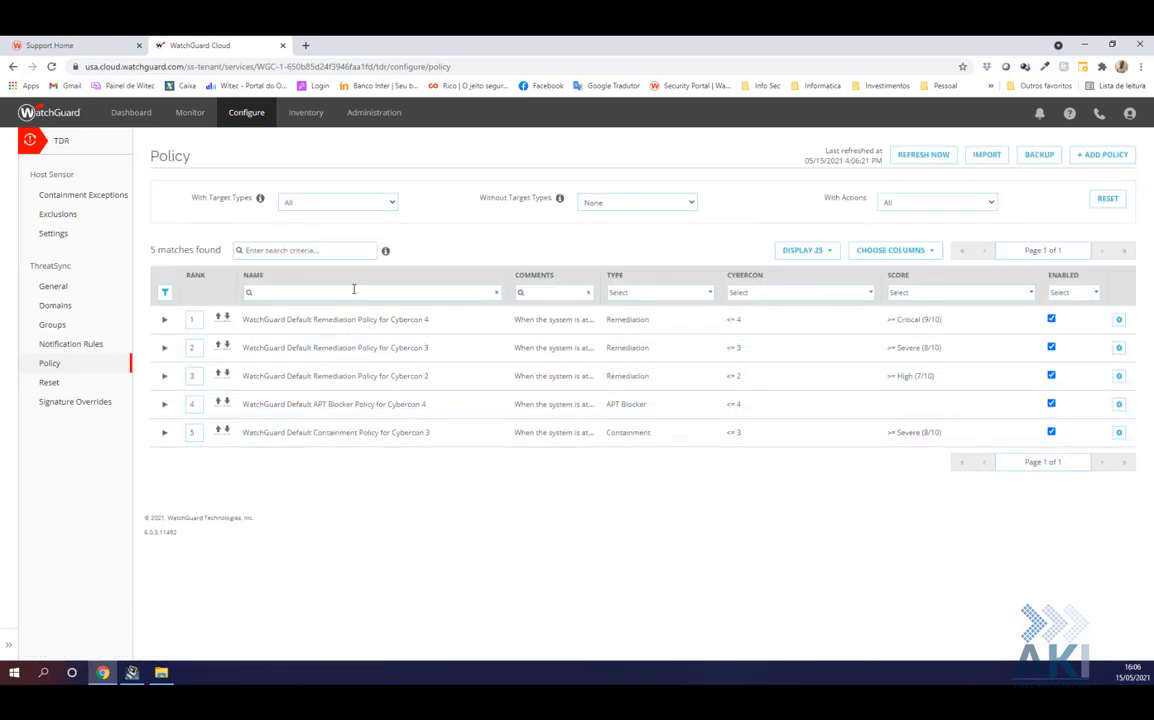
Add a Remediation Policy named 'Kill Process / Quarantine (Servers)' with a 'Essa politica é para servidores' comment
{"action": "left_click", "coordinate": [1103, 155]}
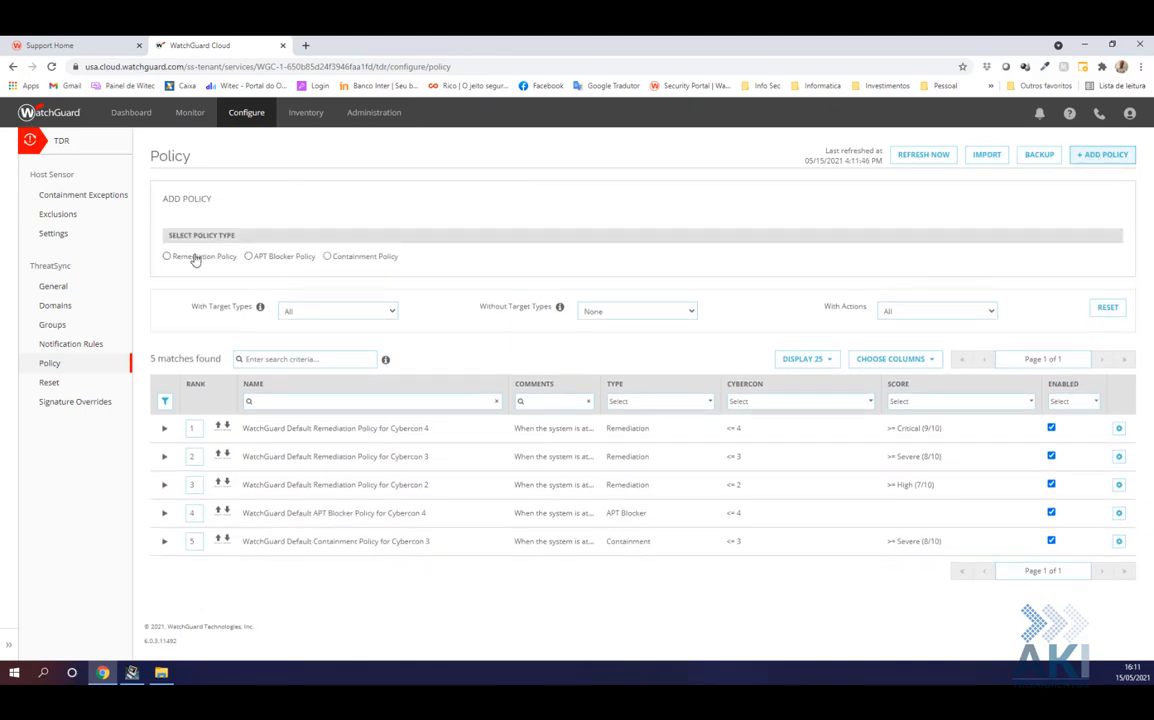
{"action": "left_click", "coordinate": [196, 258]}
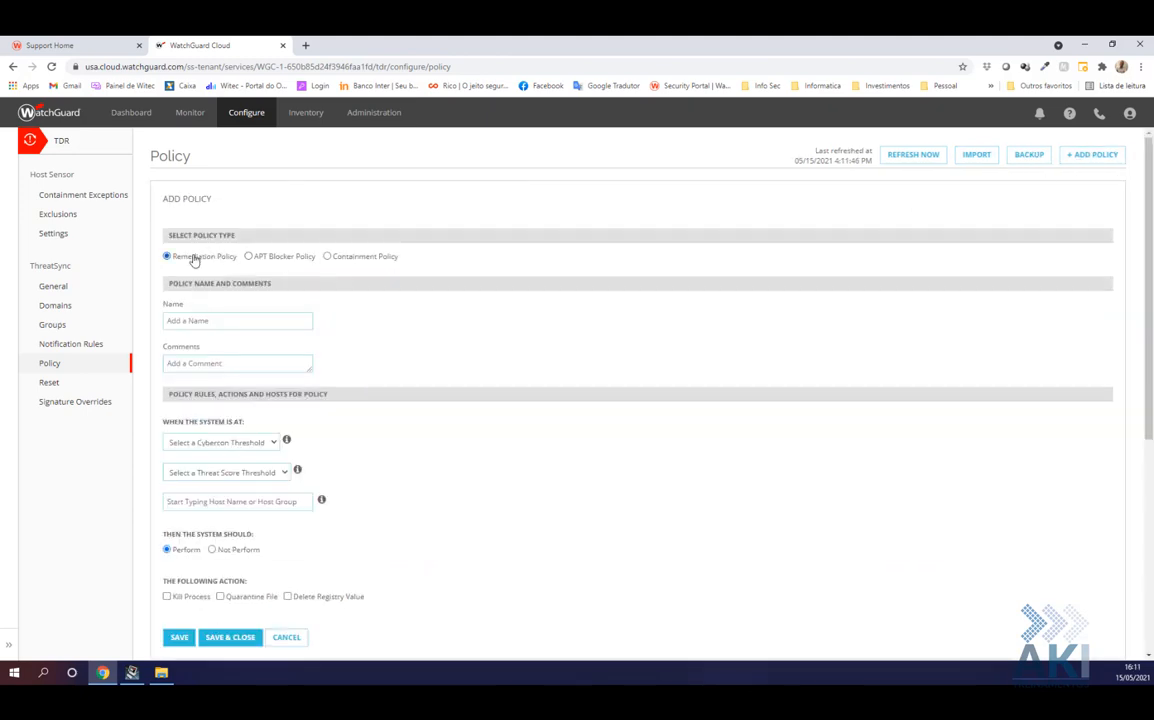
{"action": "left_click", "coordinate": [224, 321]}
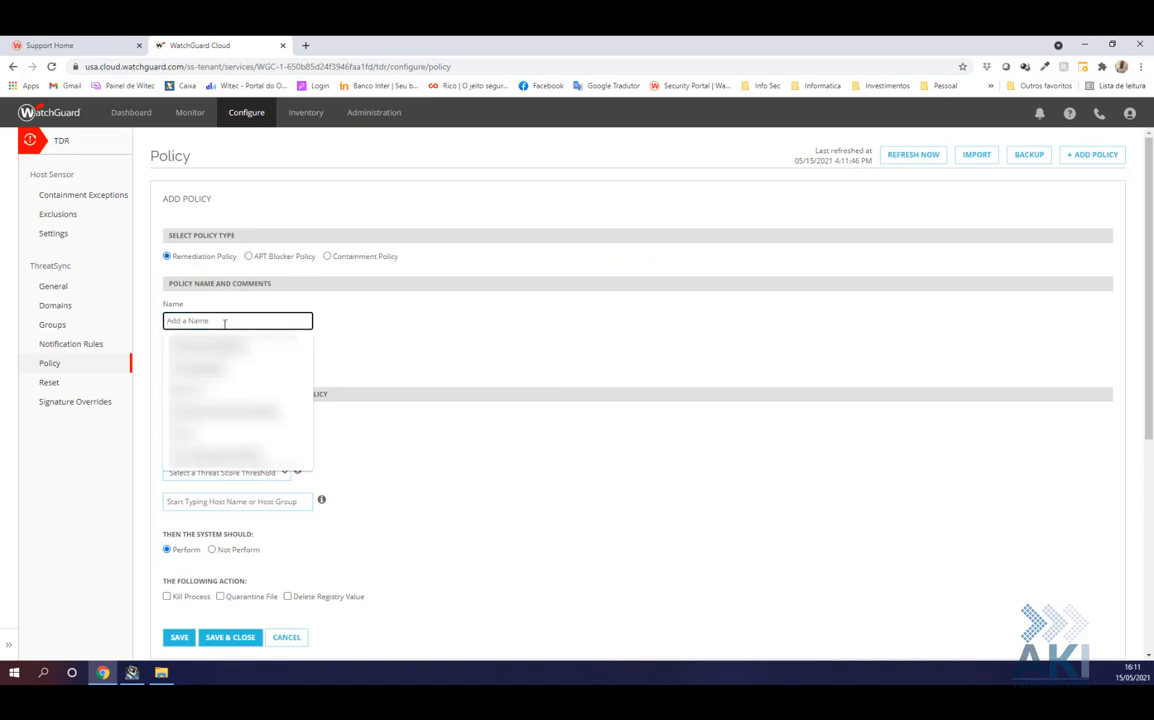
{"action": "type", "text": "Kill P"}
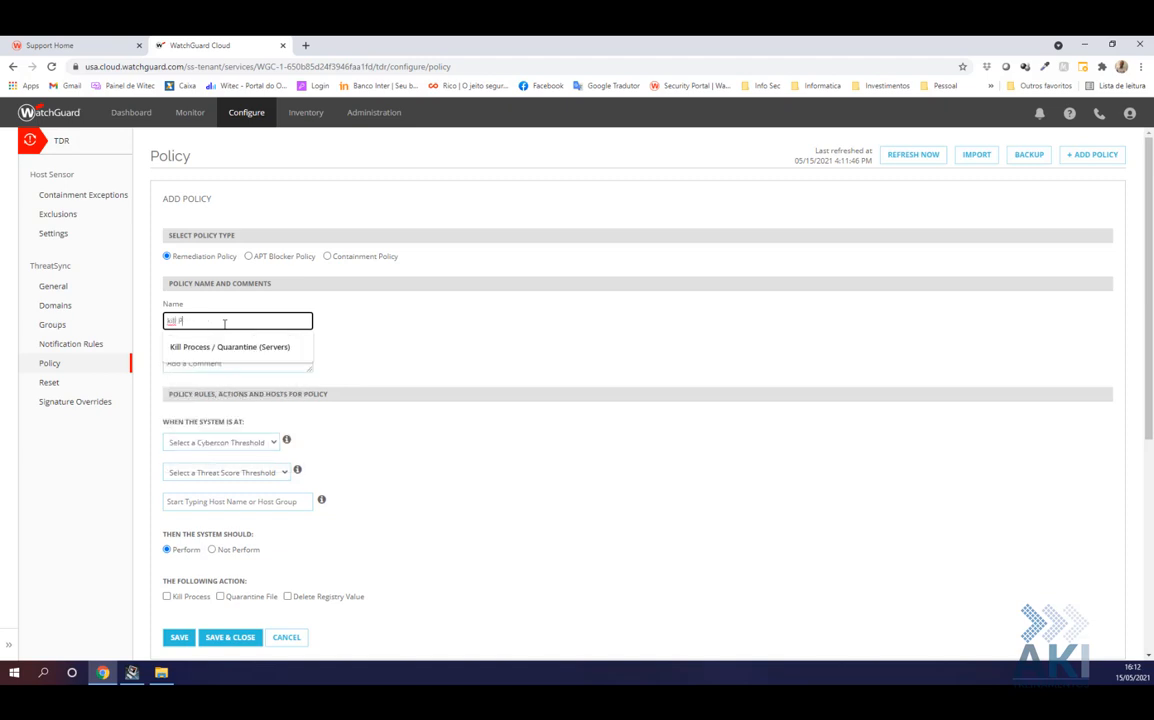
{"action": "left_click", "coordinate": [236, 349]}
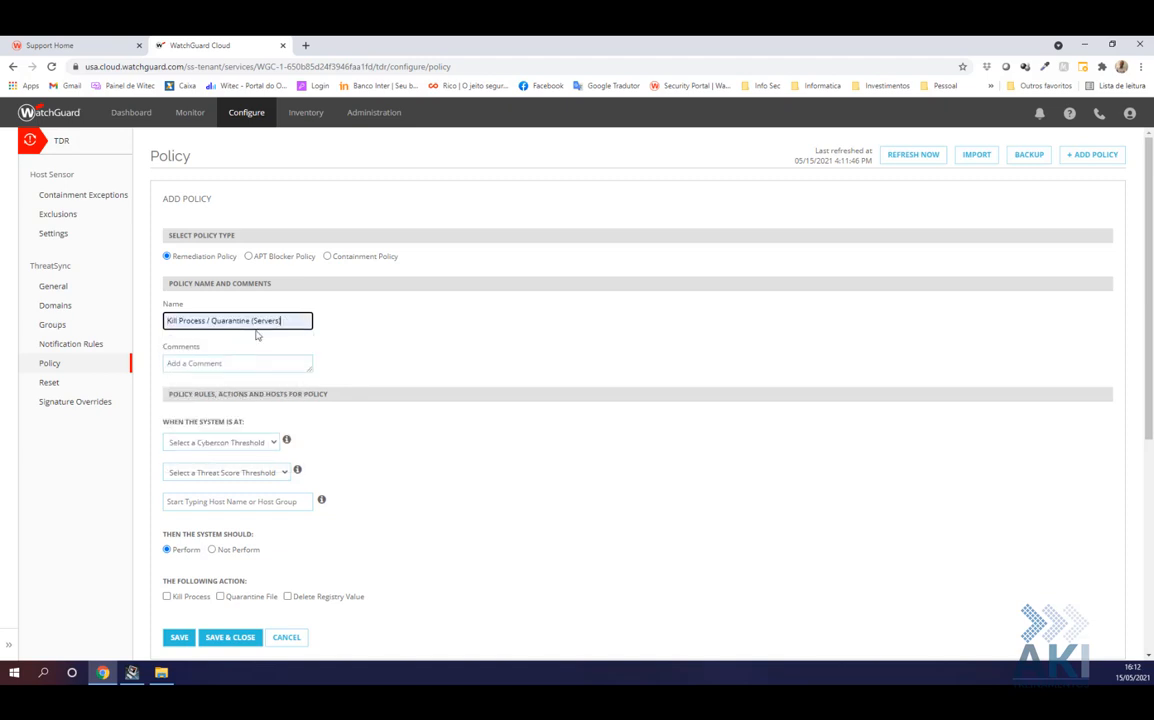
{"action": "left_click", "coordinate": [236, 365]}
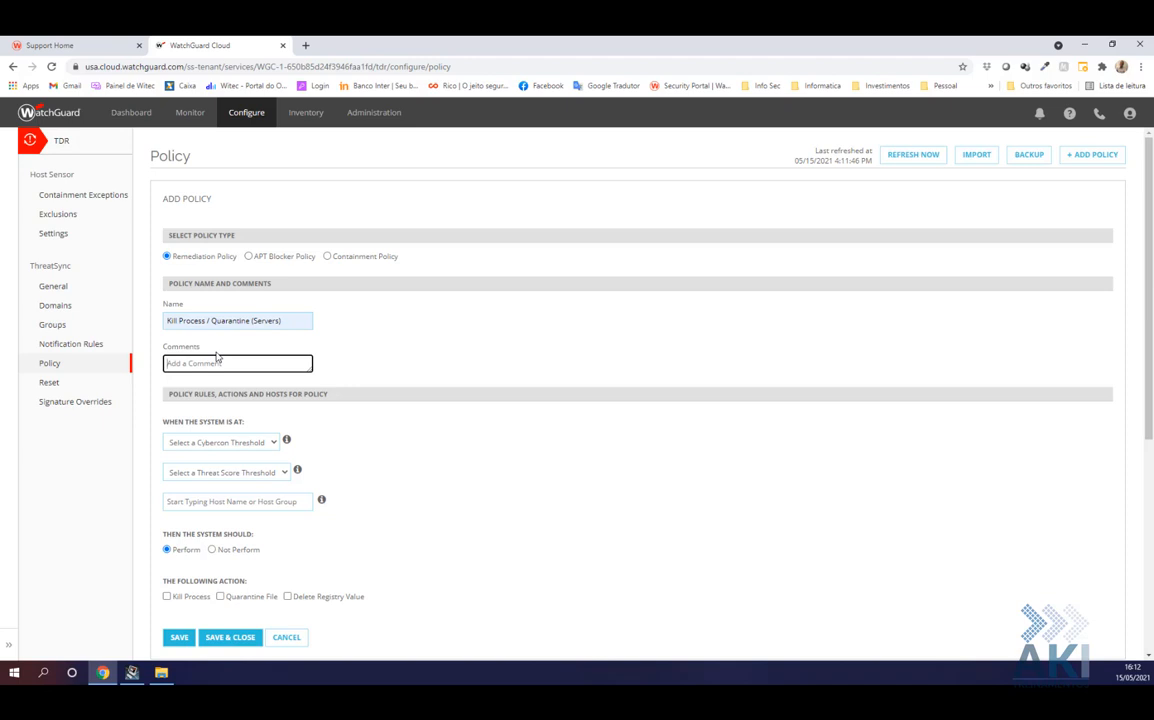
{"action": "type", "text": "Essa politica é para servidores (Default"}
{"action": "left_click", "coordinate": [208, 449]}
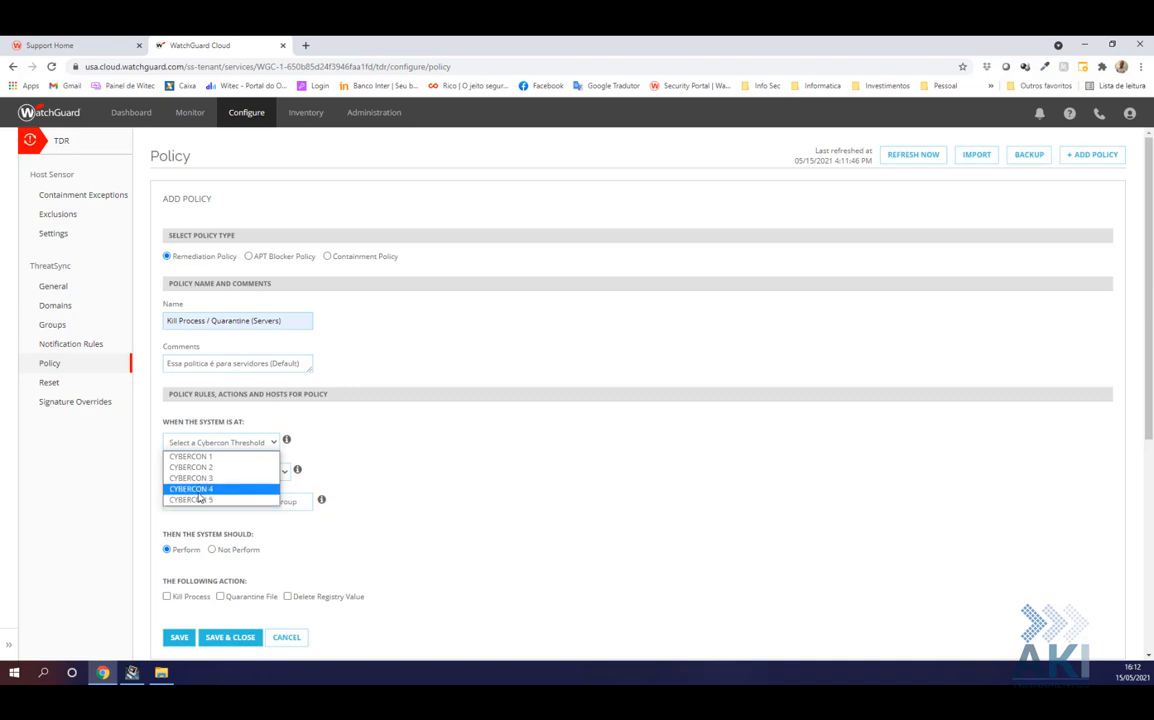
Set the policy thresholds to CYBERCON 4 and threat score High (7/10)
{"action": "left_click", "coordinate": [199, 489]}
{"action": "left_click", "coordinate": [263, 472]}
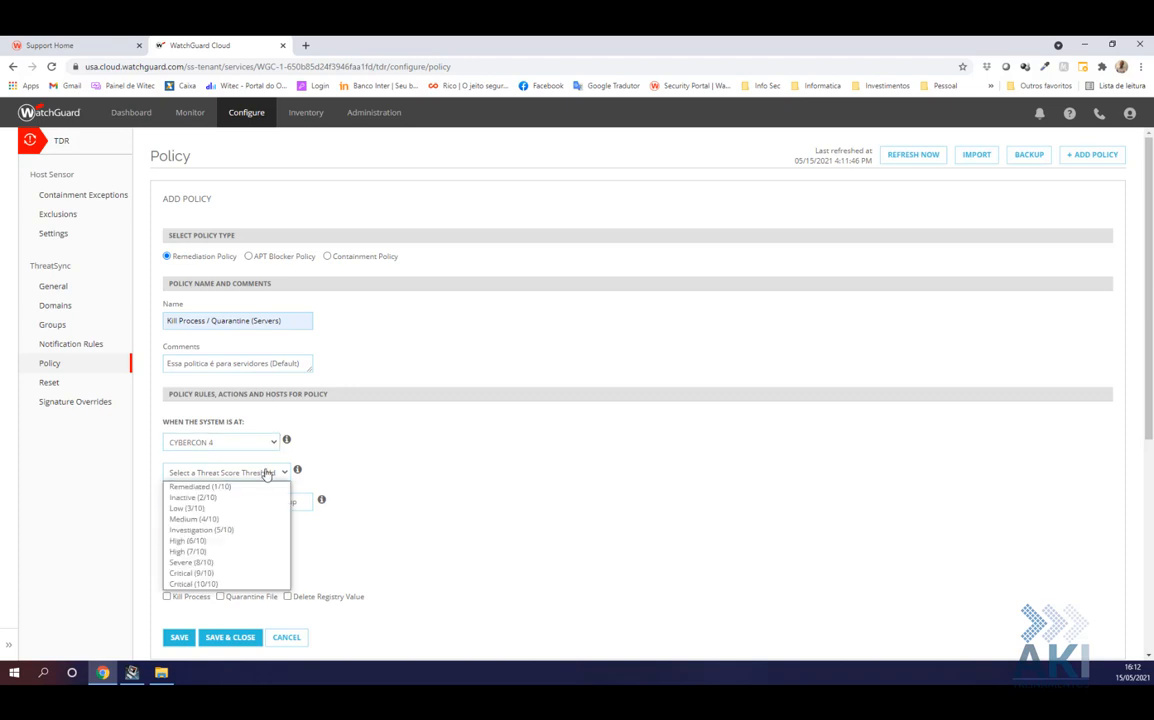
{"action": "left_click", "coordinate": [207, 552]}
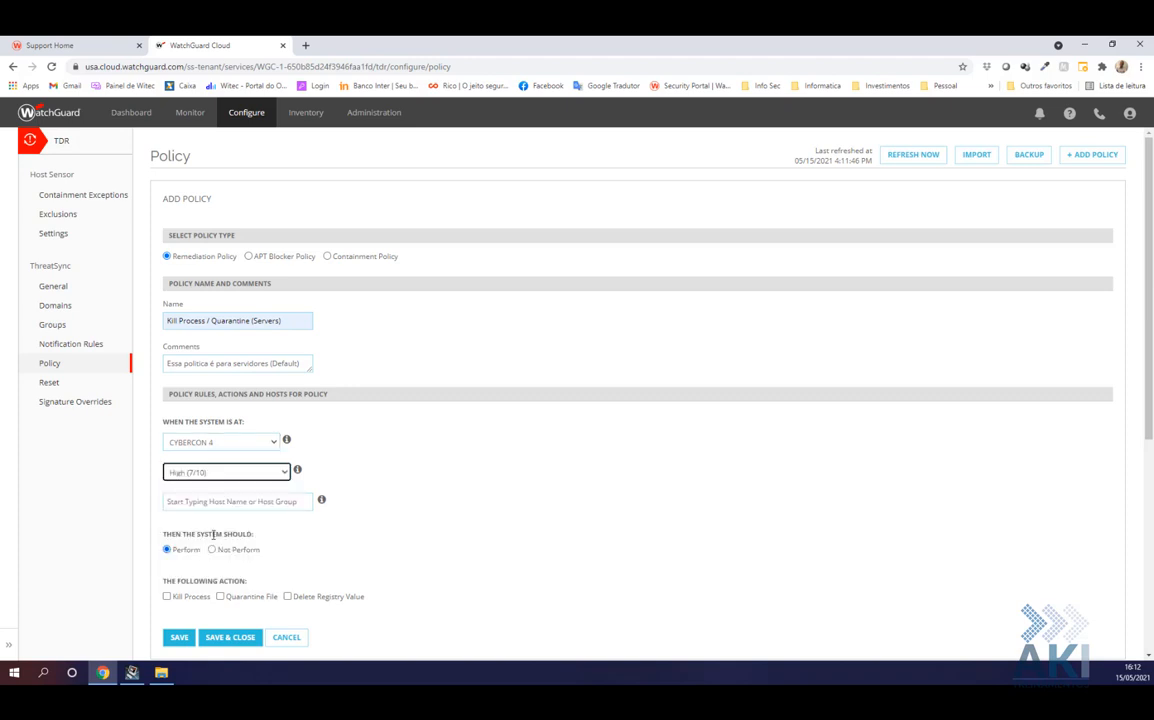
Search 'teste' in the hosts field and target the Teste host group
{"action": "left_click", "coordinate": [257, 504]}
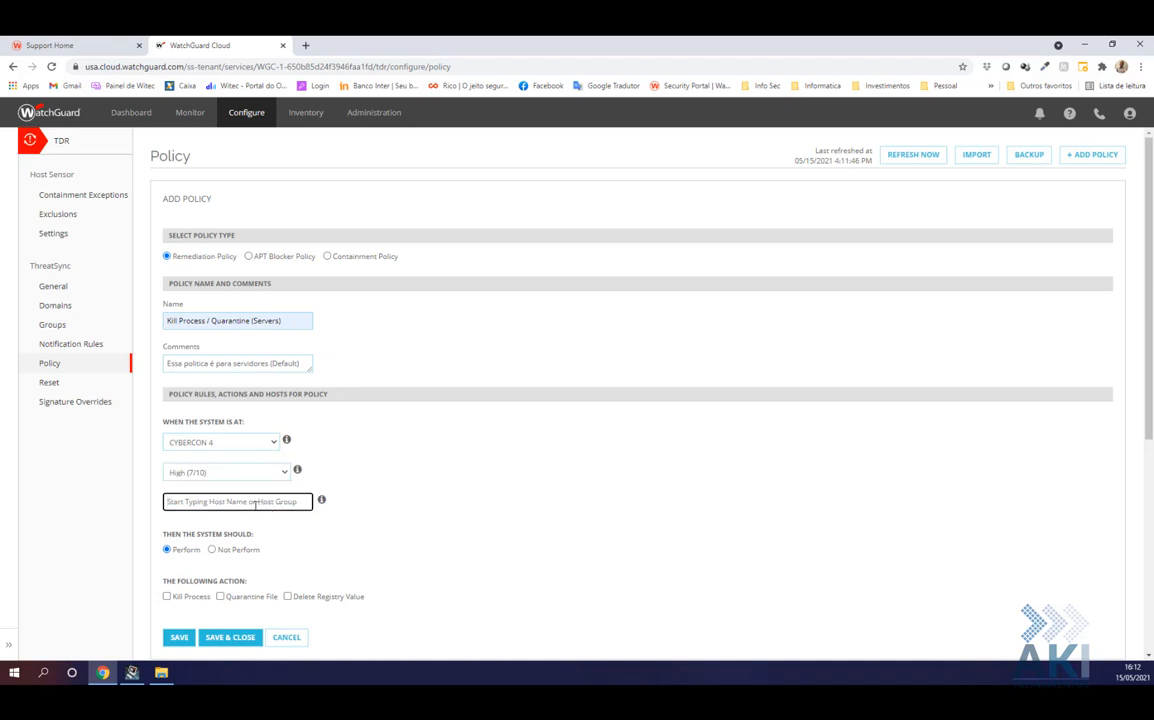
{"action": "type", "text": "wit"}
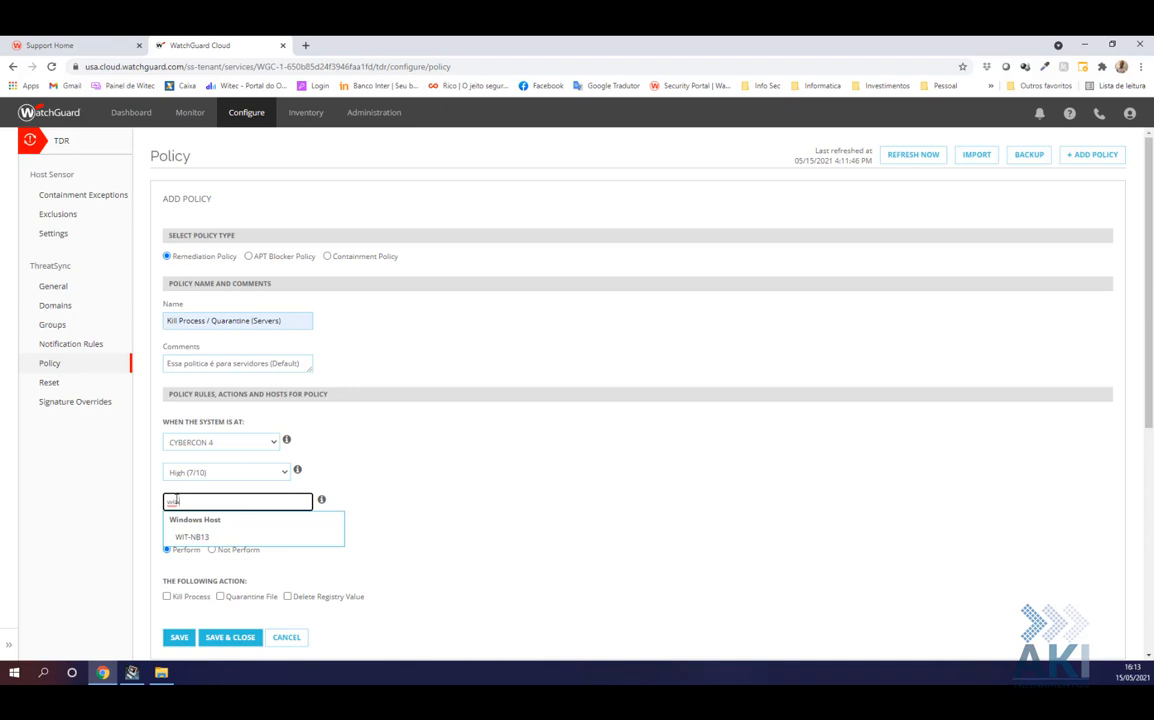
{"action": "left_click_drag", "start_coordinate": [178, 501], "coordinate": [152, 495]}
{"action": "type", "text": "te"}
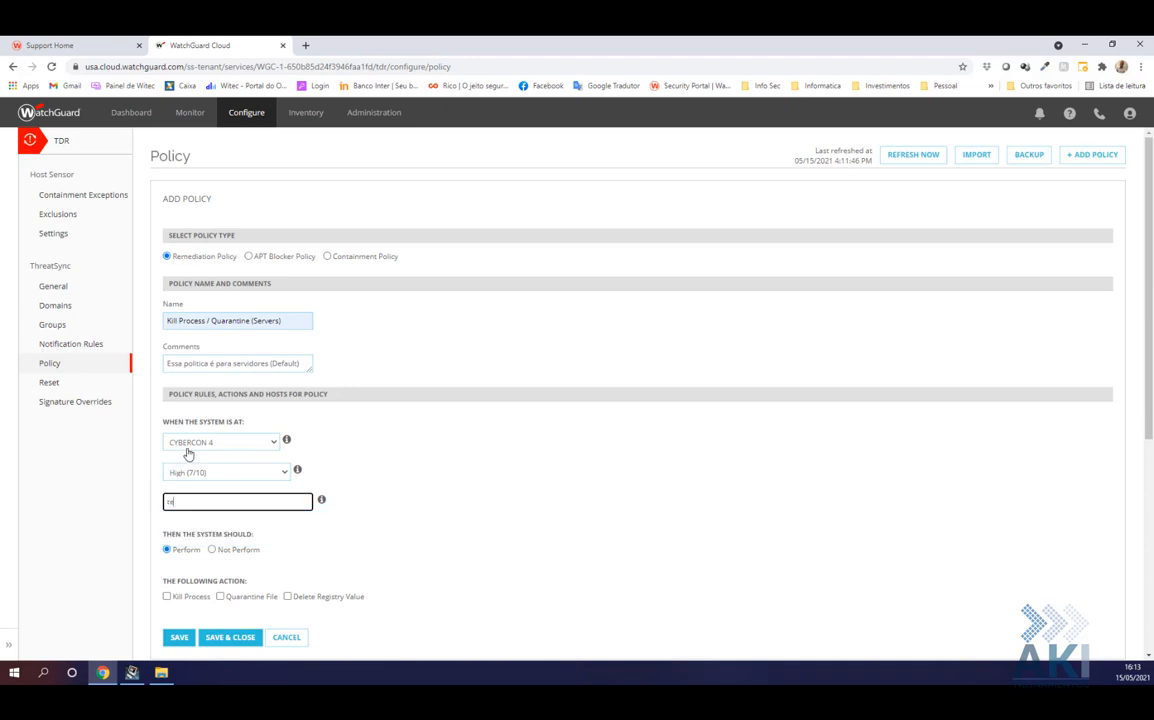
{"action": "type", "text": "ste"}
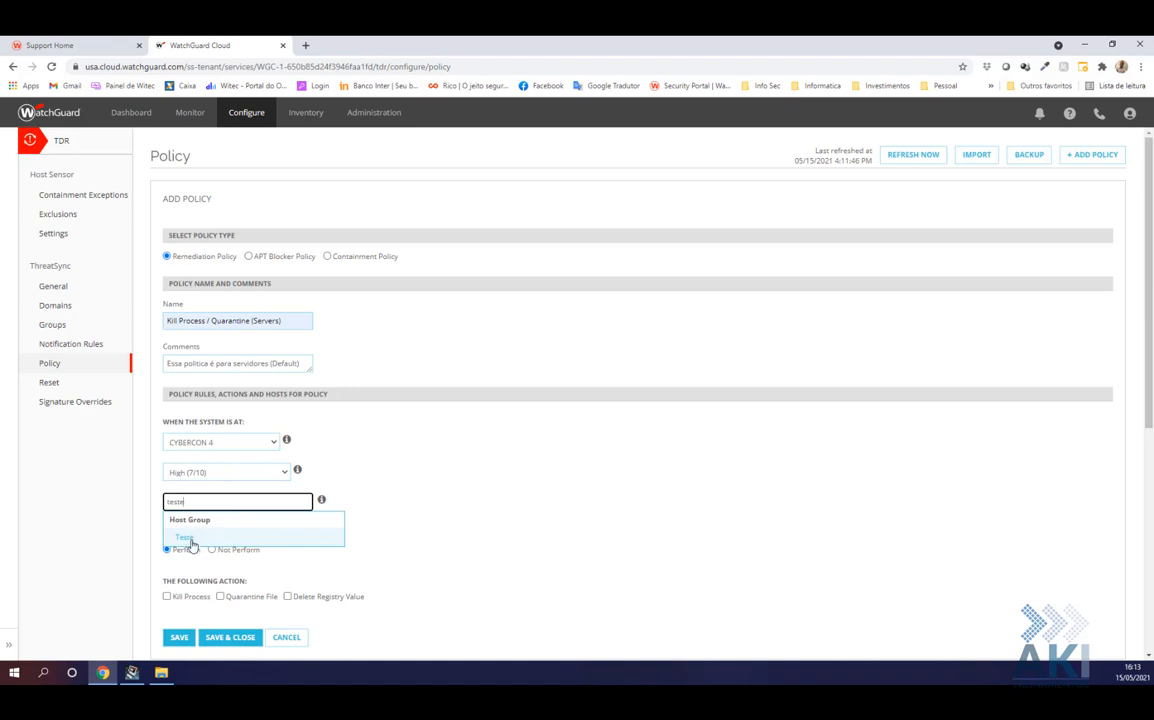
{"action": "left_click_drag", "start_coordinate": [174, 497], "coordinate": [152, 492]}
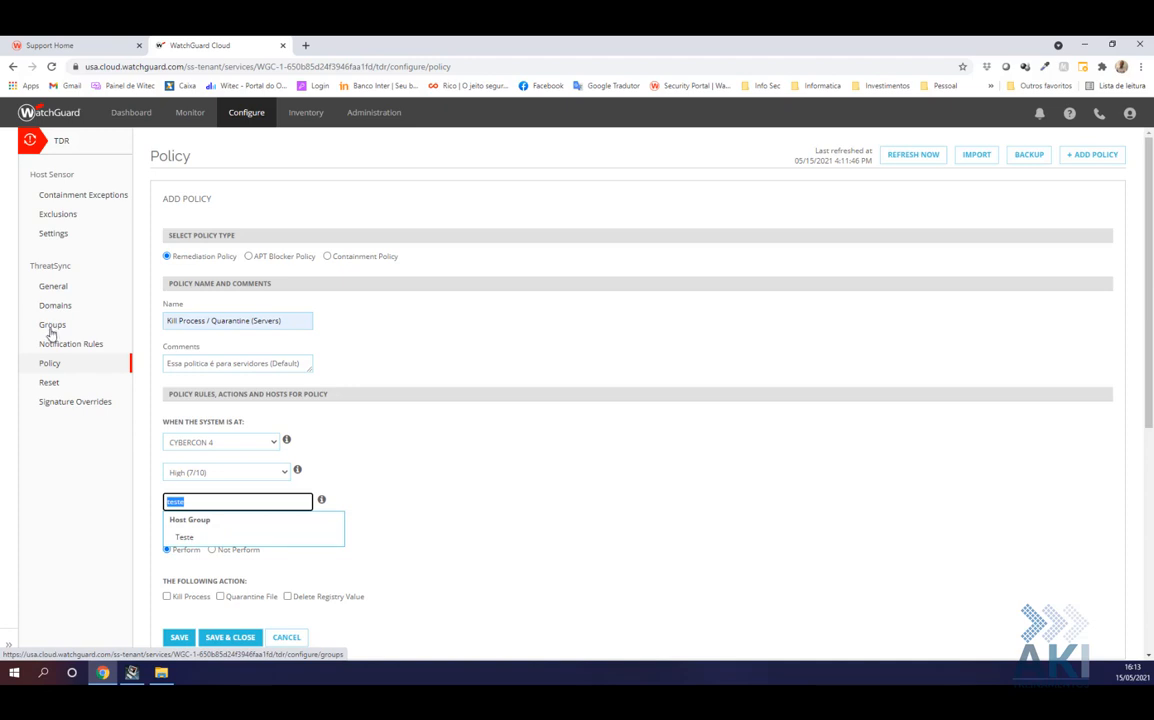
{"action": "type", "text": "server"}
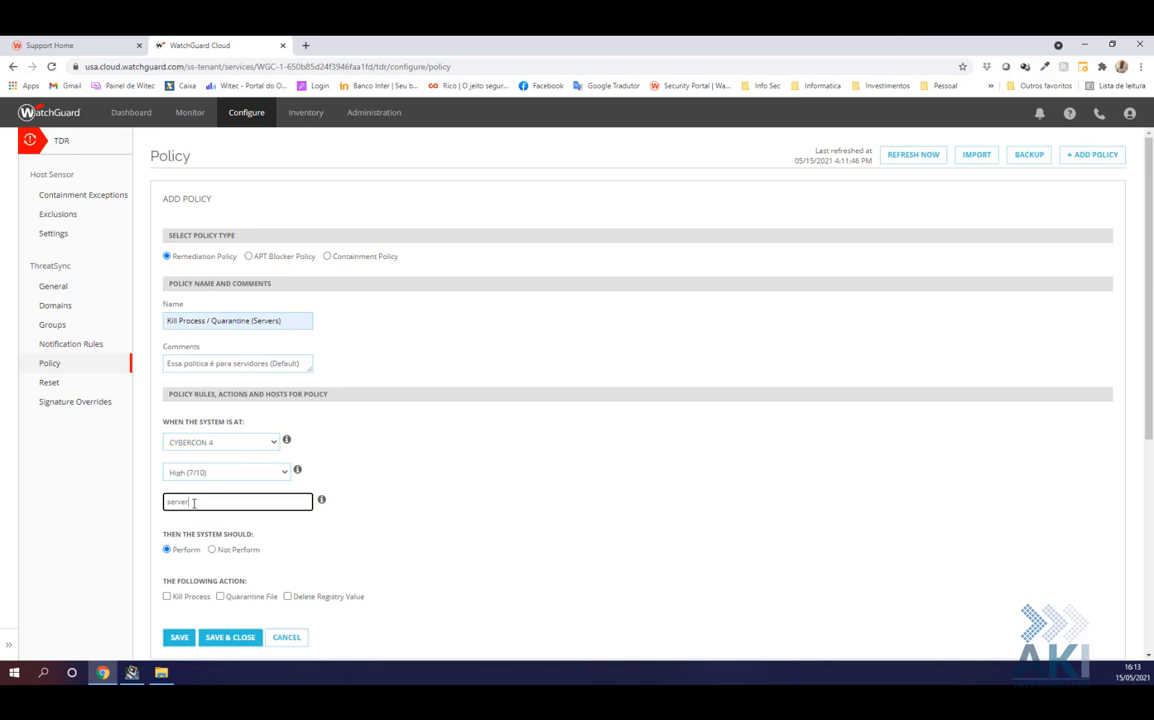
{"action": "left_click_drag", "start_coordinate": [194, 503], "coordinate": [167, 502]}
{"action": "type", "text": "all h"}
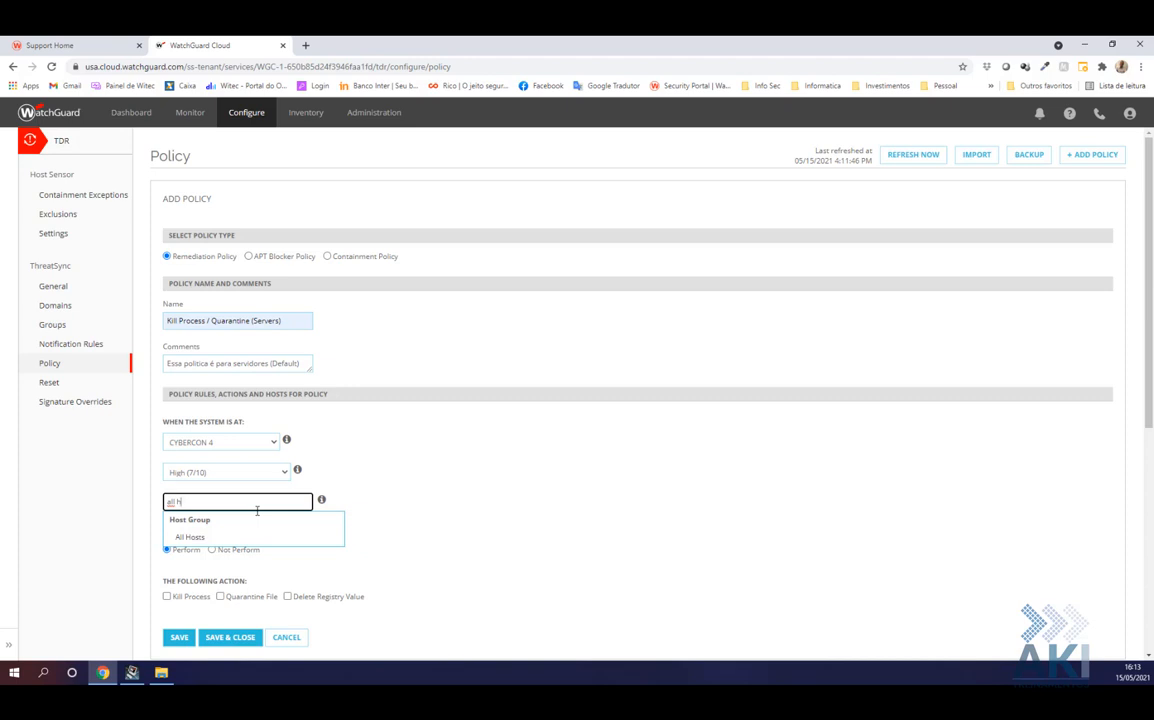
{"action": "key", "text": "BackSpace"}
{"action": "key", "text": "BackSpace"}
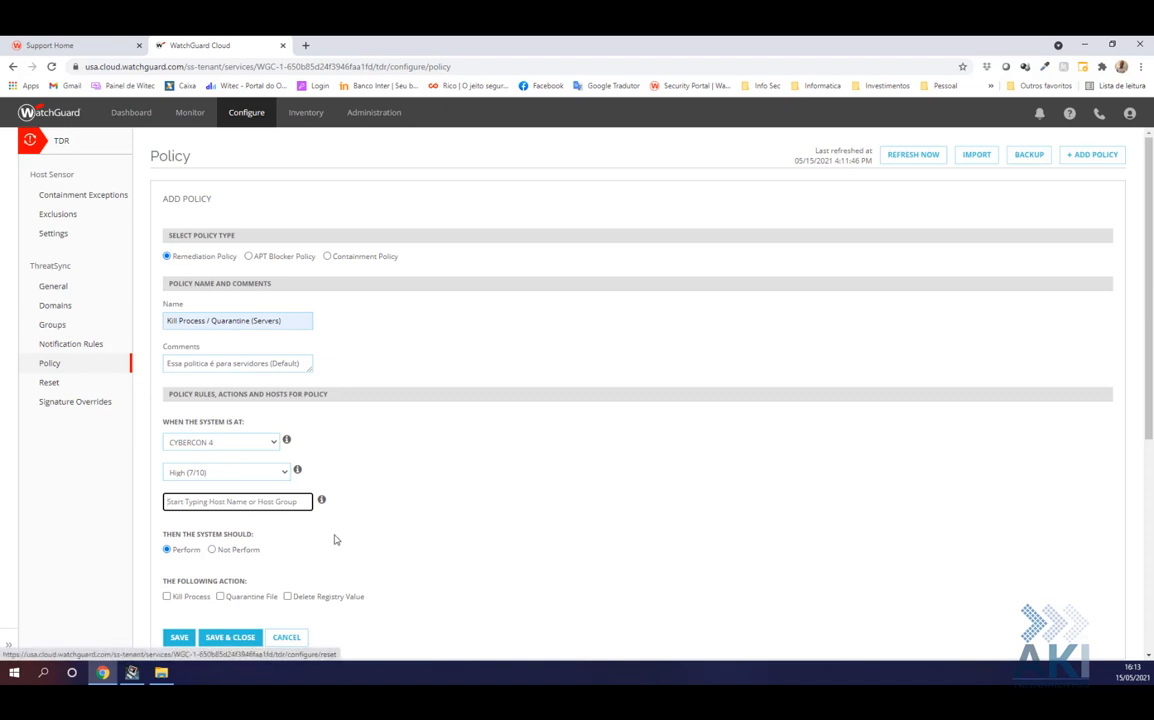
{"action": "type", "text": "teste"}
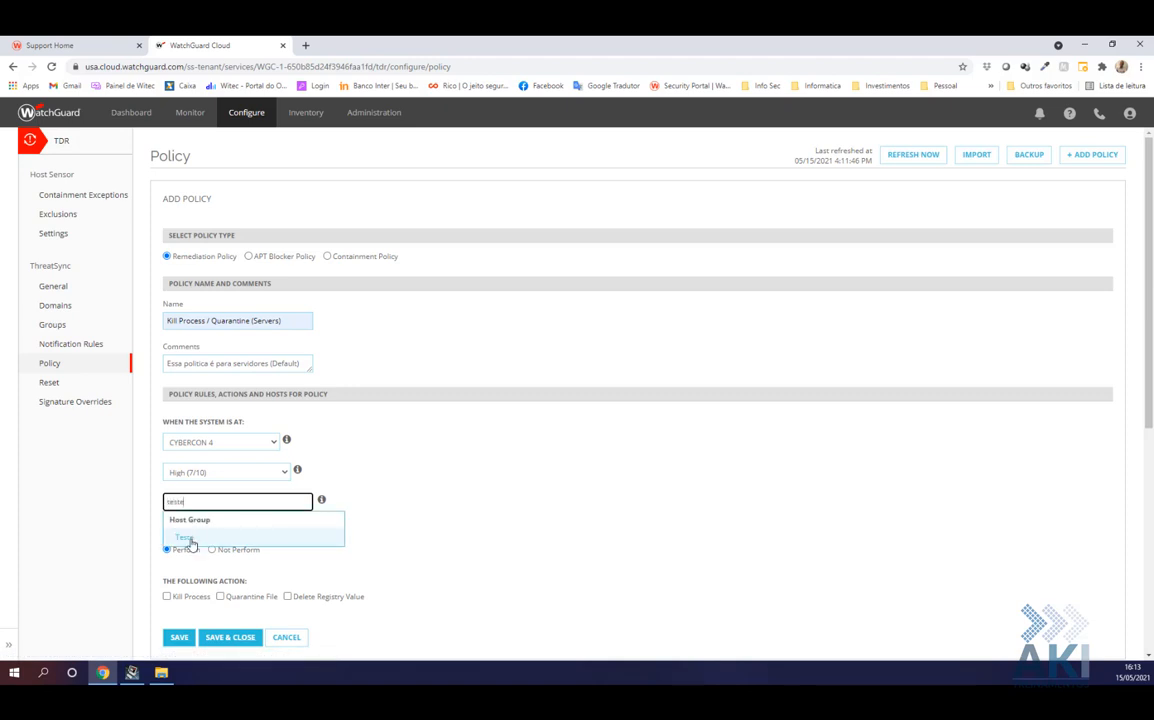
{"action": "left_click", "coordinate": [190, 541]}
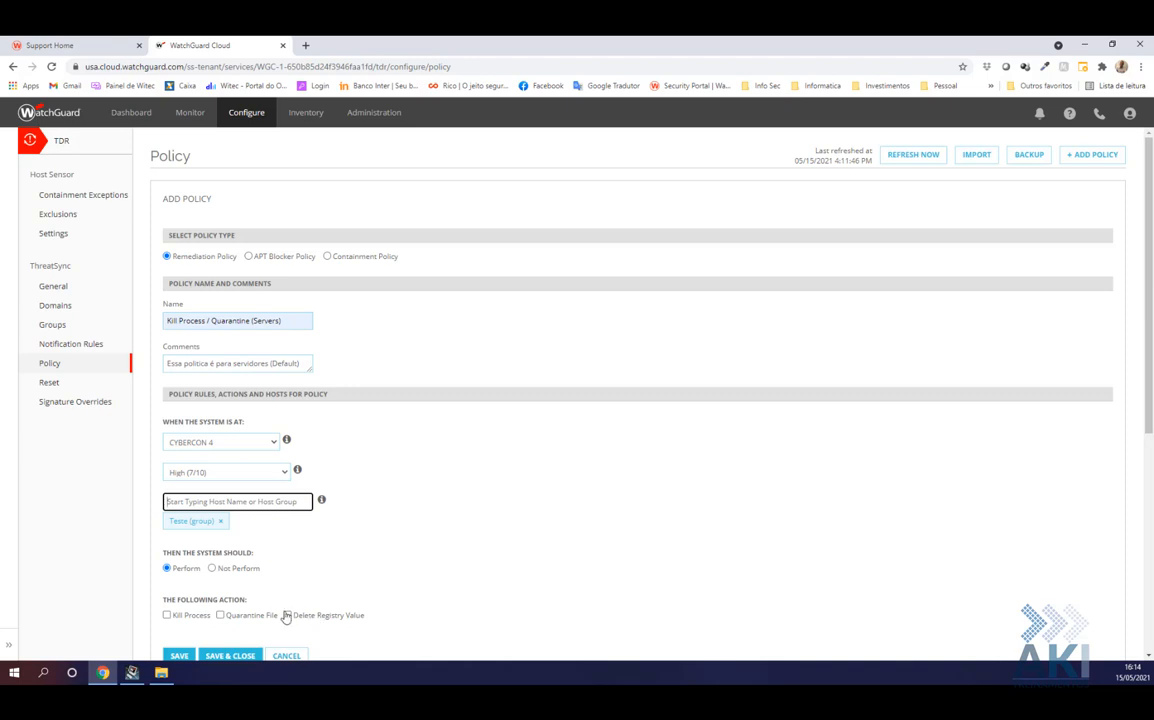
Check the Kill Process and Quarantine File actions, then Save & Close the policy
{"action": "left_click", "coordinate": [167, 615]}
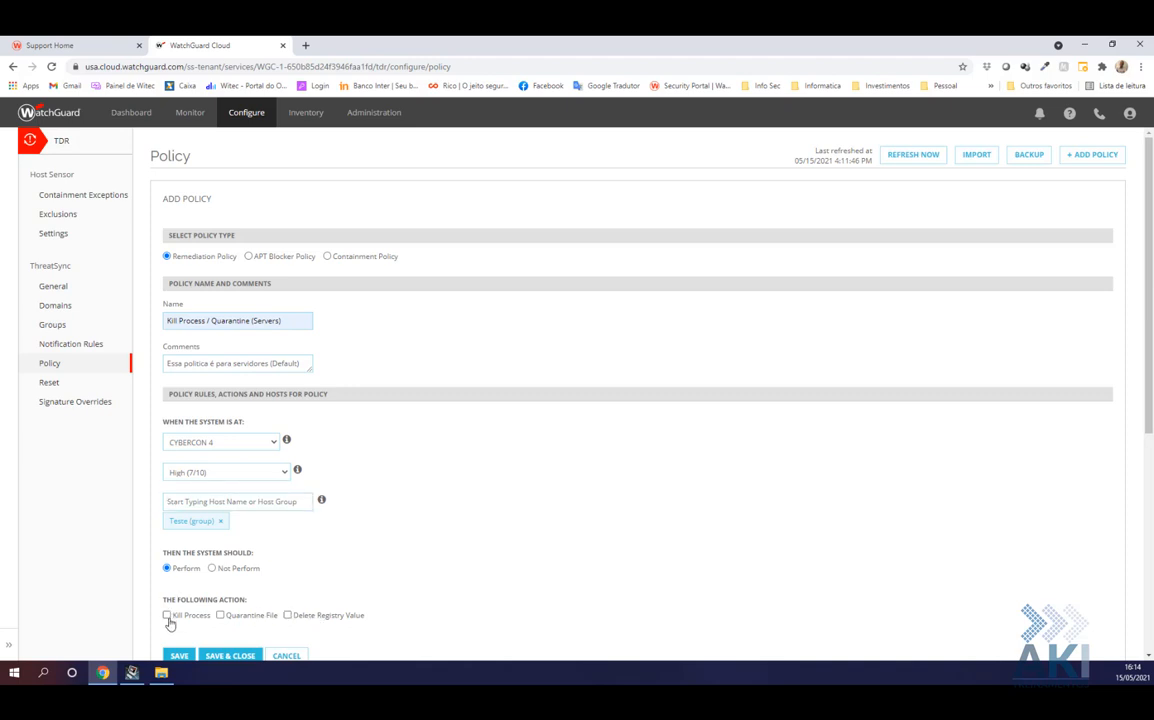
{"action": "left_click", "coordinate": [220, 616]}
{"action": "scroll", "coordinate": [276, 570], "scroll_direction": "down", "scroll_amount": 2}
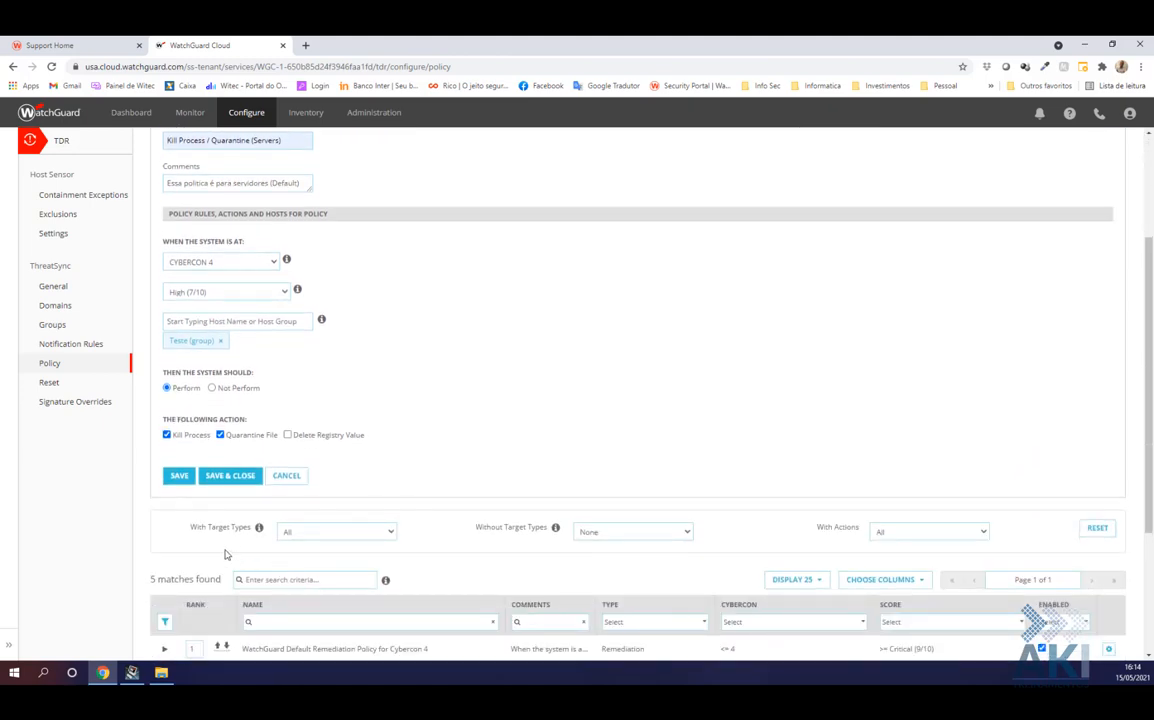
{"action": "scroll", "coordinate": [226, 548], "scroll_direction": "down", "scroll_amount": 1}
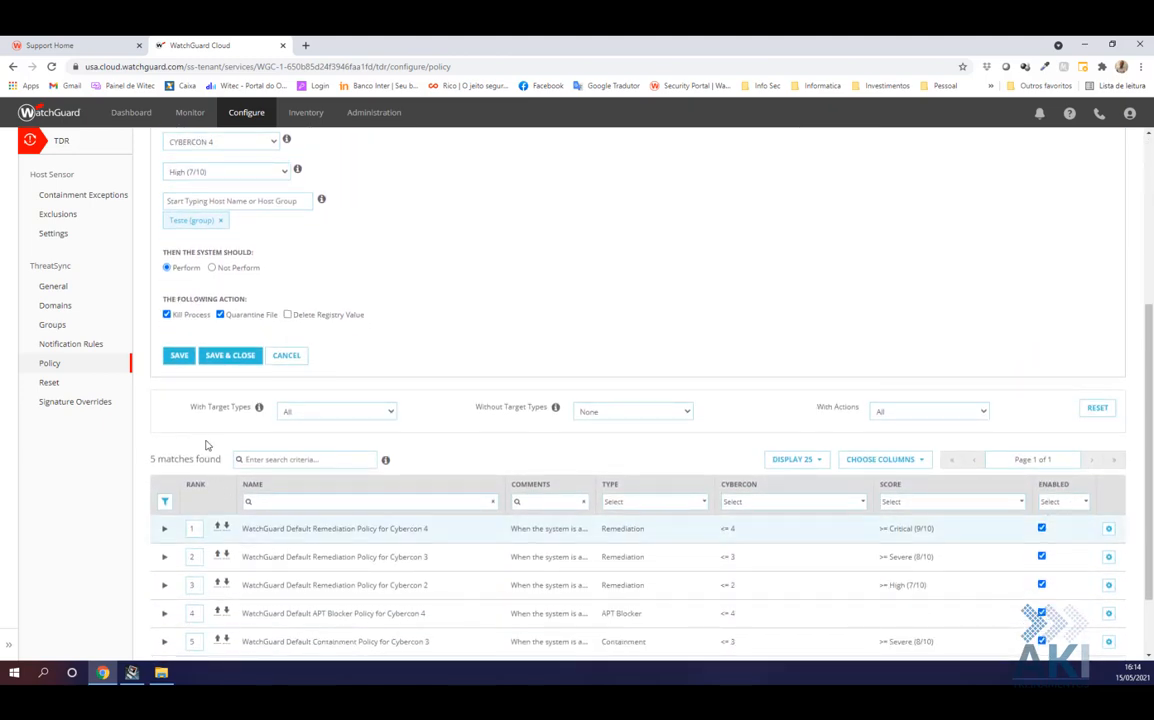
{"action": "left_click", "coordinate": [214, 356]}
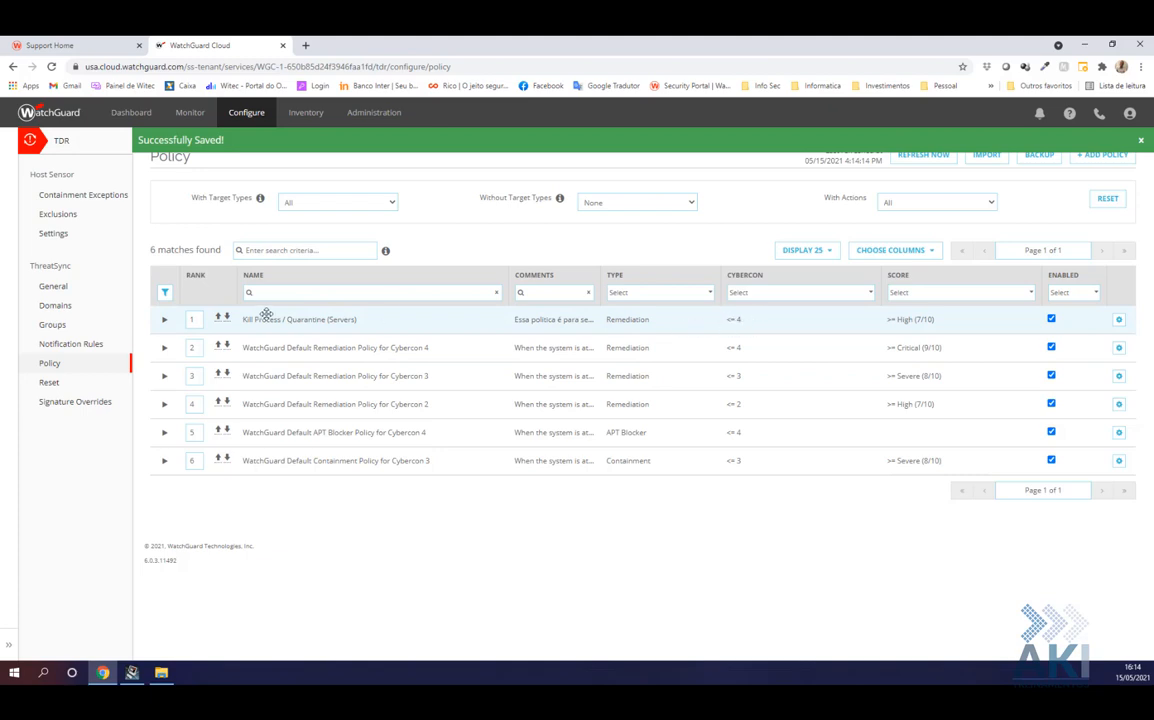
Add another remediation policy, changing the autofilled name's ending to '/ Delete Registry (Computers)'
{"action": "left_click", "coordinate": [1110, 155]}
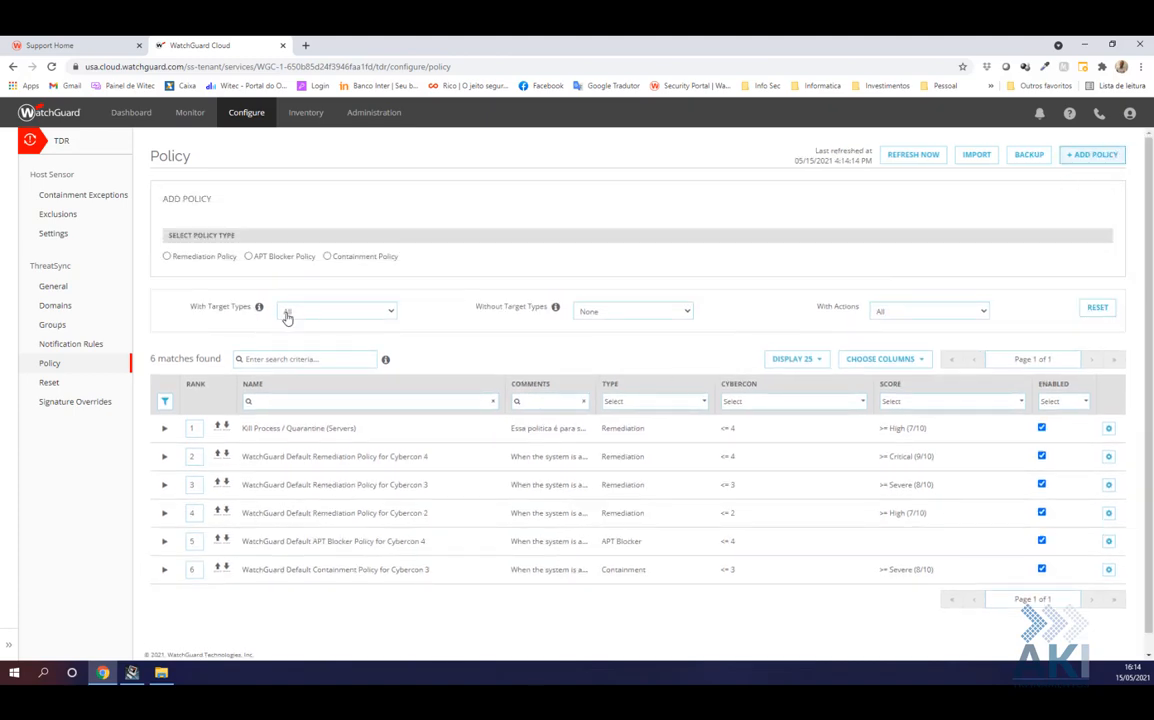
{"action": "left_click", "coordinate": [190, 257]}
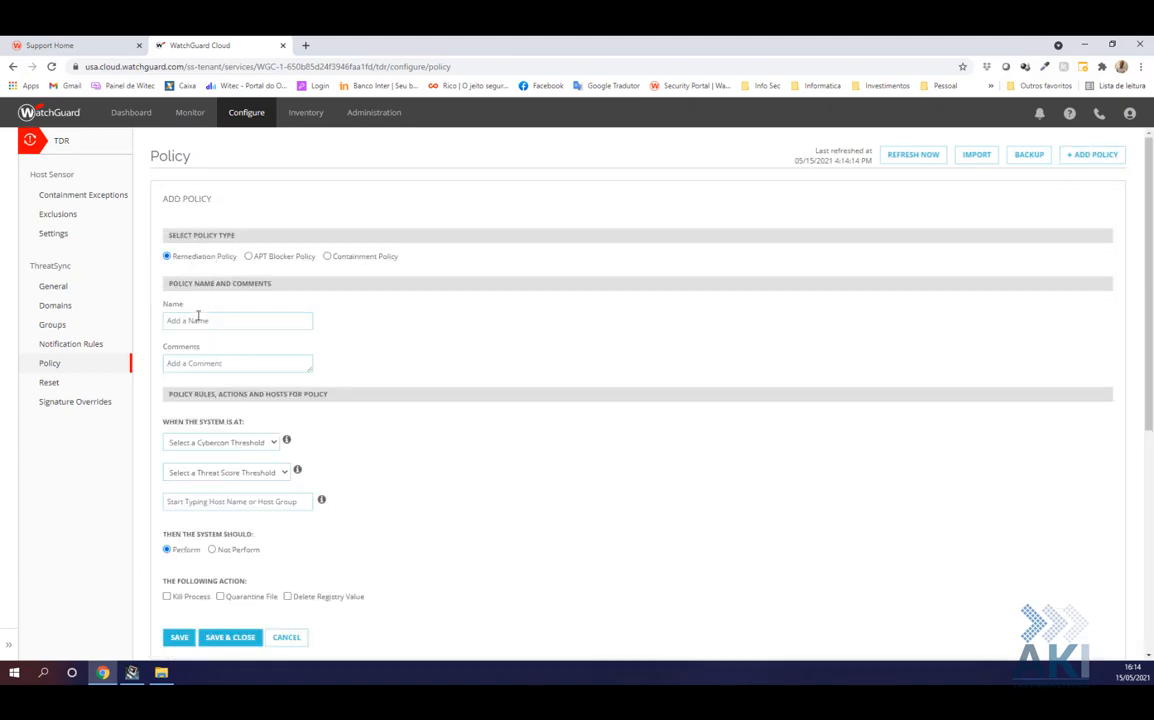
{"action": "left_click", "coordinate": [212, 320]}
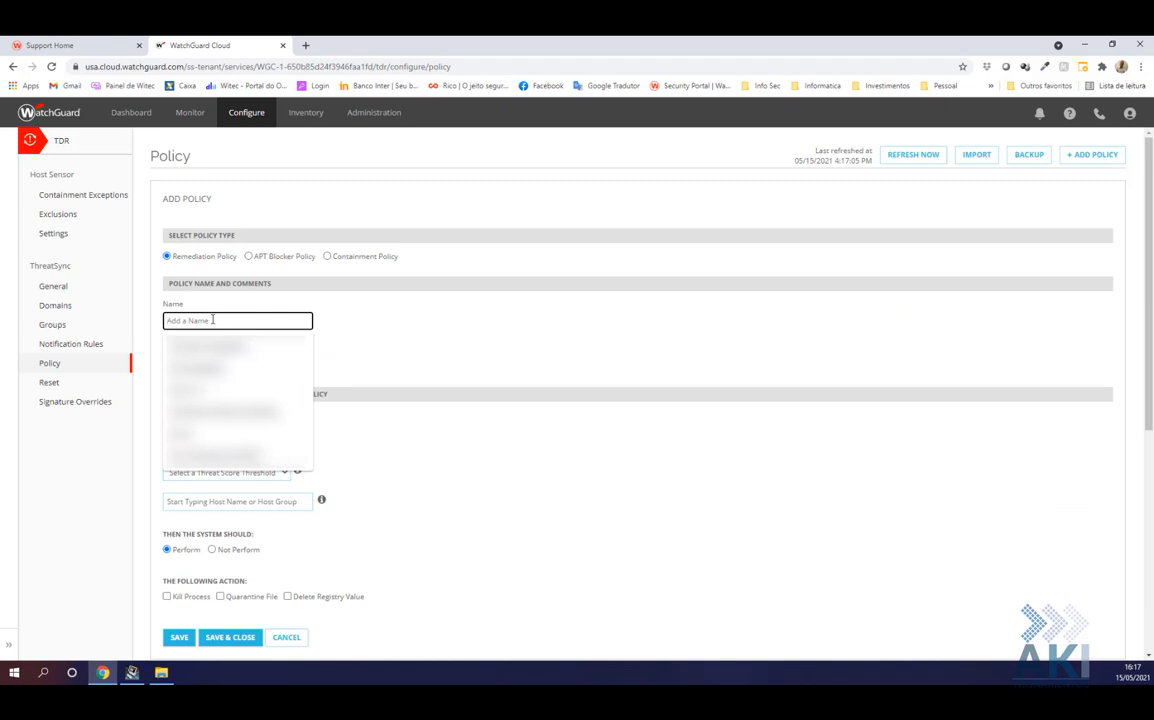
{"action": "type", "text": "K"}
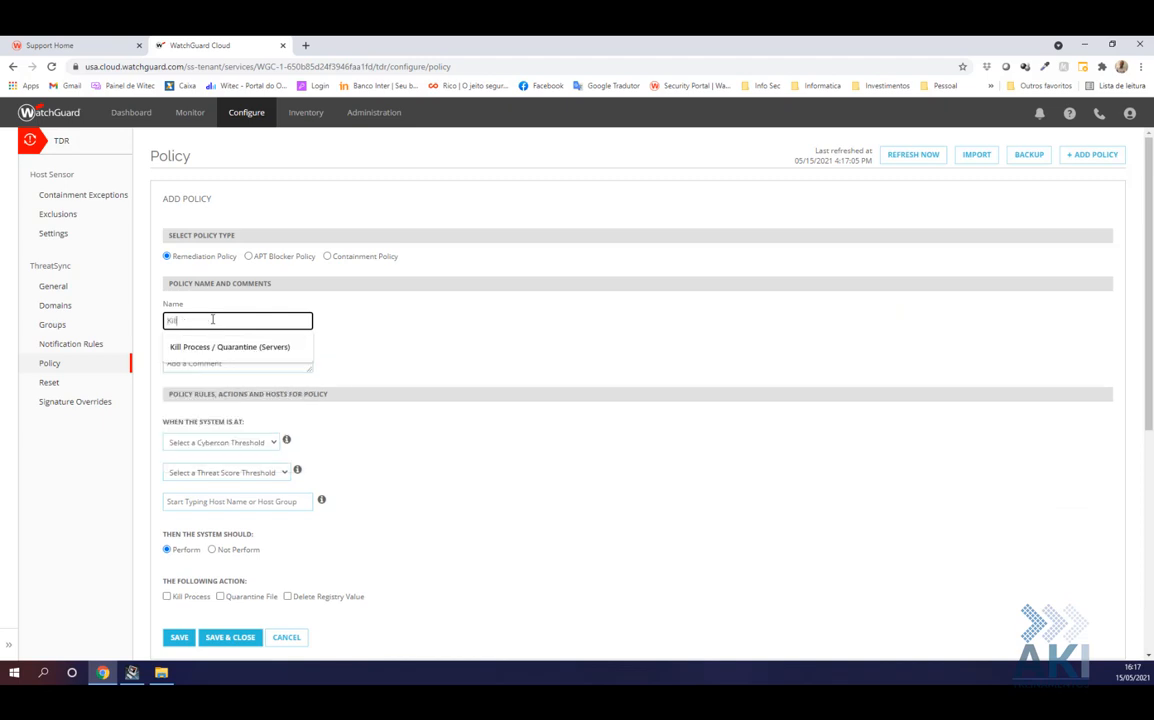
{"action": "type", "text": "ill"}
{"action": "key", "text": "Down"}
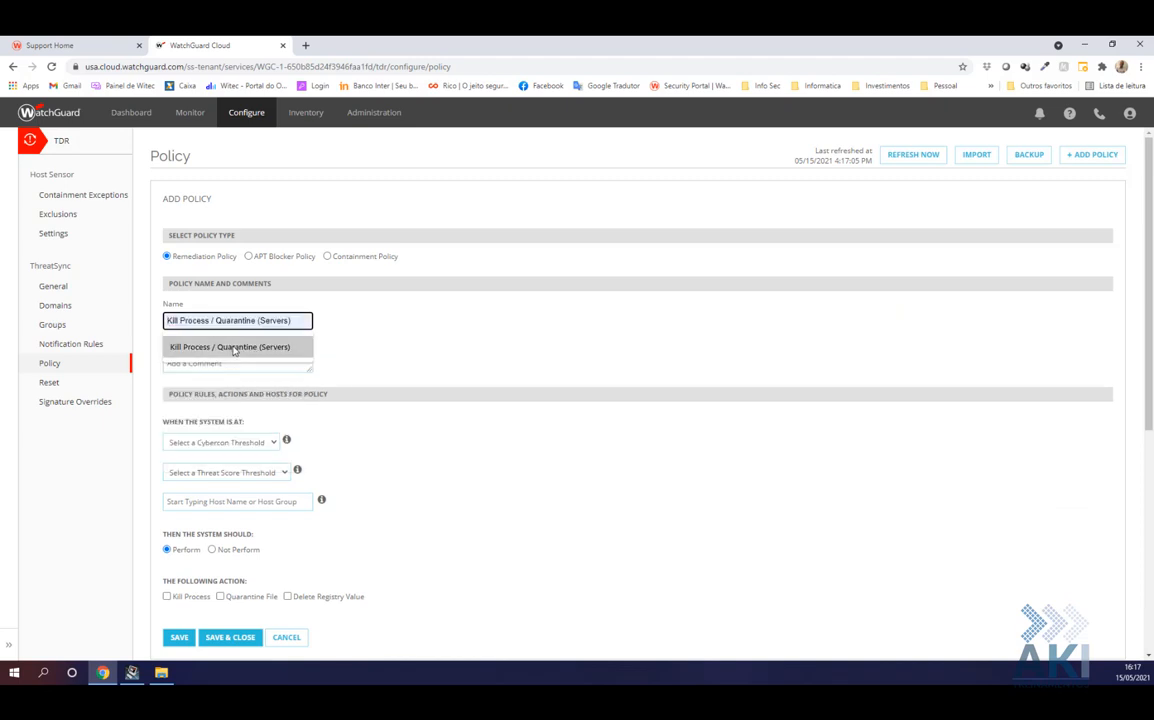
{"action": "key", "text": "Return"}
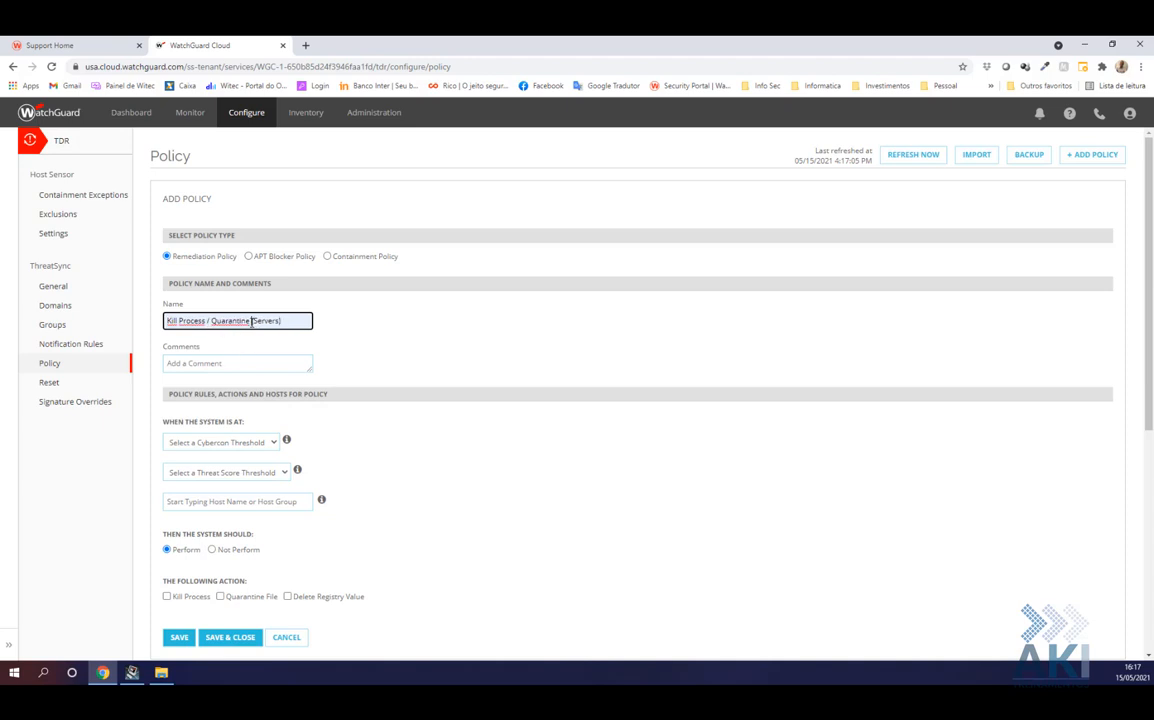
{"action": "left_click_drag", "start_coordinate": [251, 320], "coordinate": [338, 352]}
{"action": "type", "text": "/ Delete Reg"}
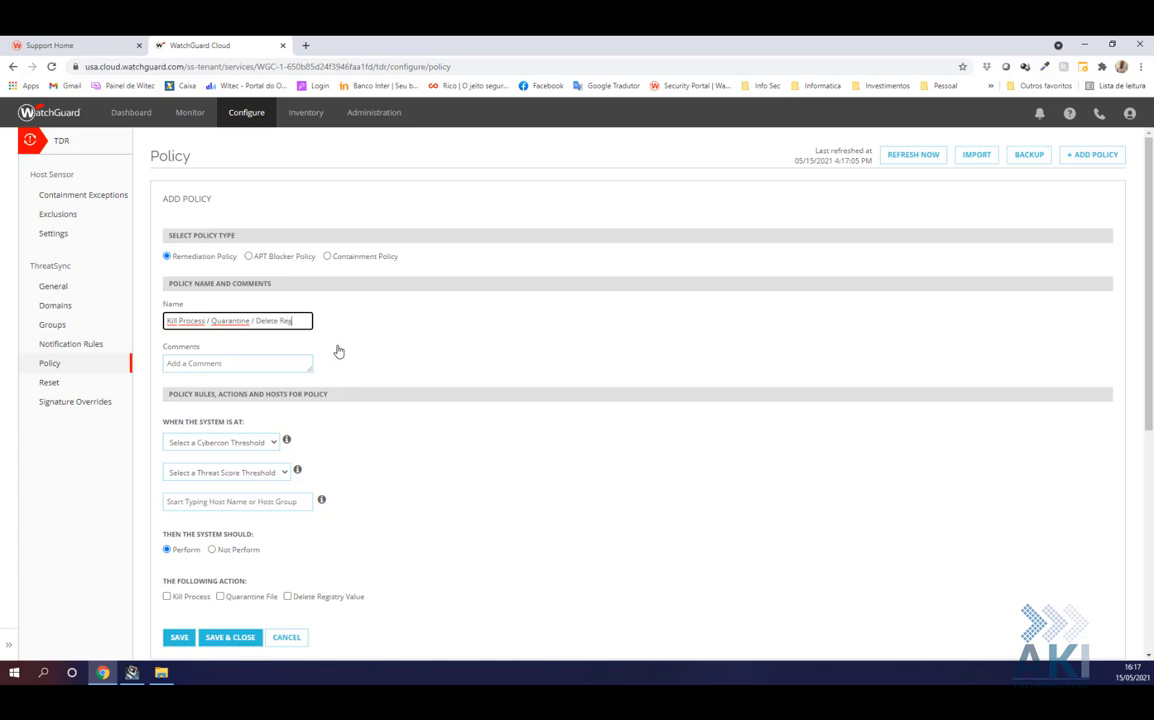
{"action": "type", "text": "istry (Computers)"}
Set the policy thresholds to CYBERCON 4 and threat score High (7/10)
{"action": "left_click", "coordinate": [245, 443]}
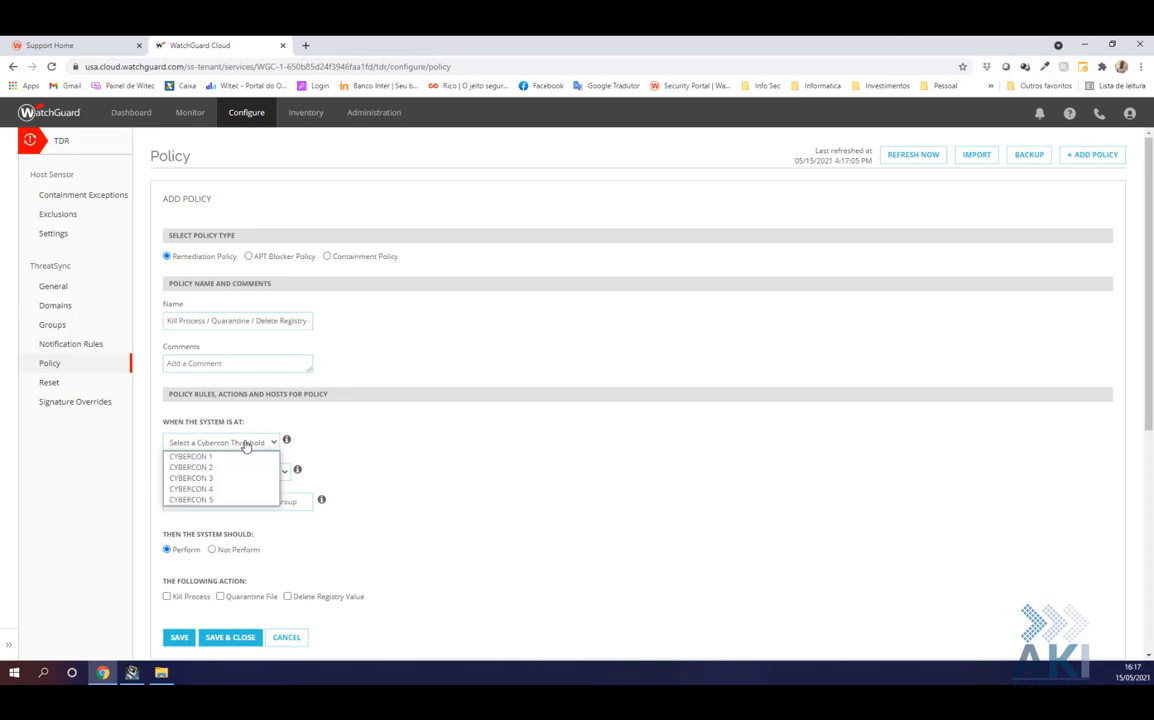
{"action": "left_click", "coordinate": [217, 490]}
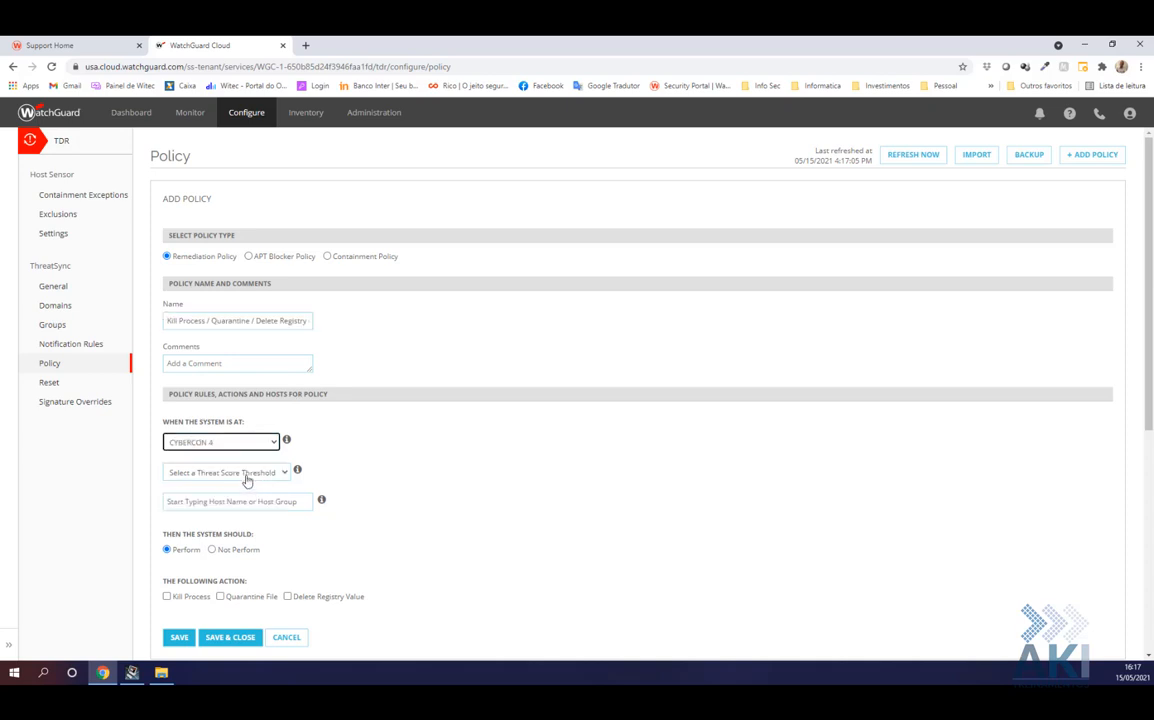
{"action": "left_click", "coordinate": [246, 476]}
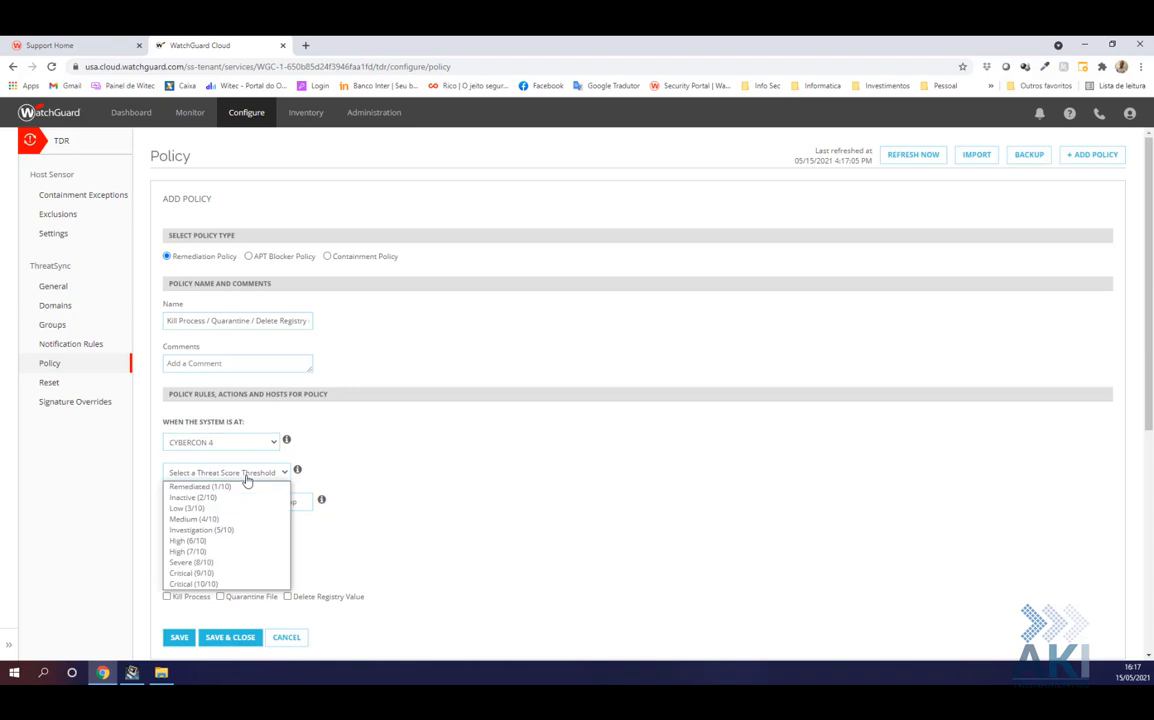
{"action": "left_click", "coordinate": [199, 554]}
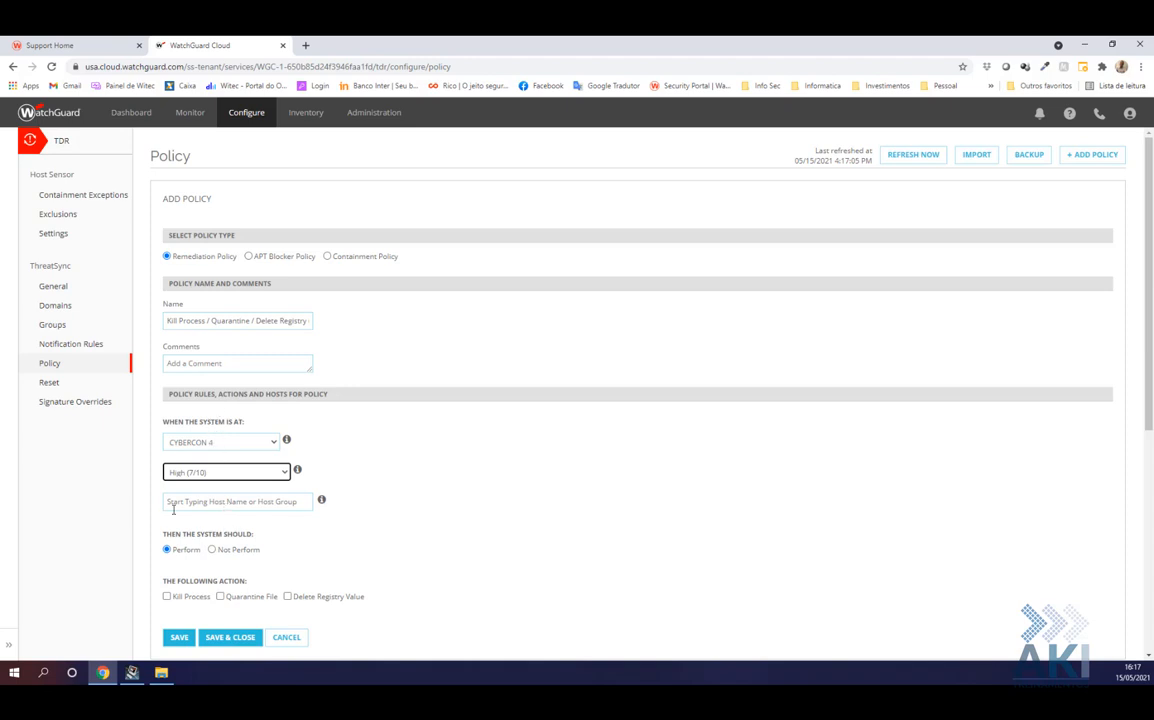
Make the policy cover host WIT-NB13 instead of the All Hosts group
{"action": "left_click", "coordinate": [195, 506]}
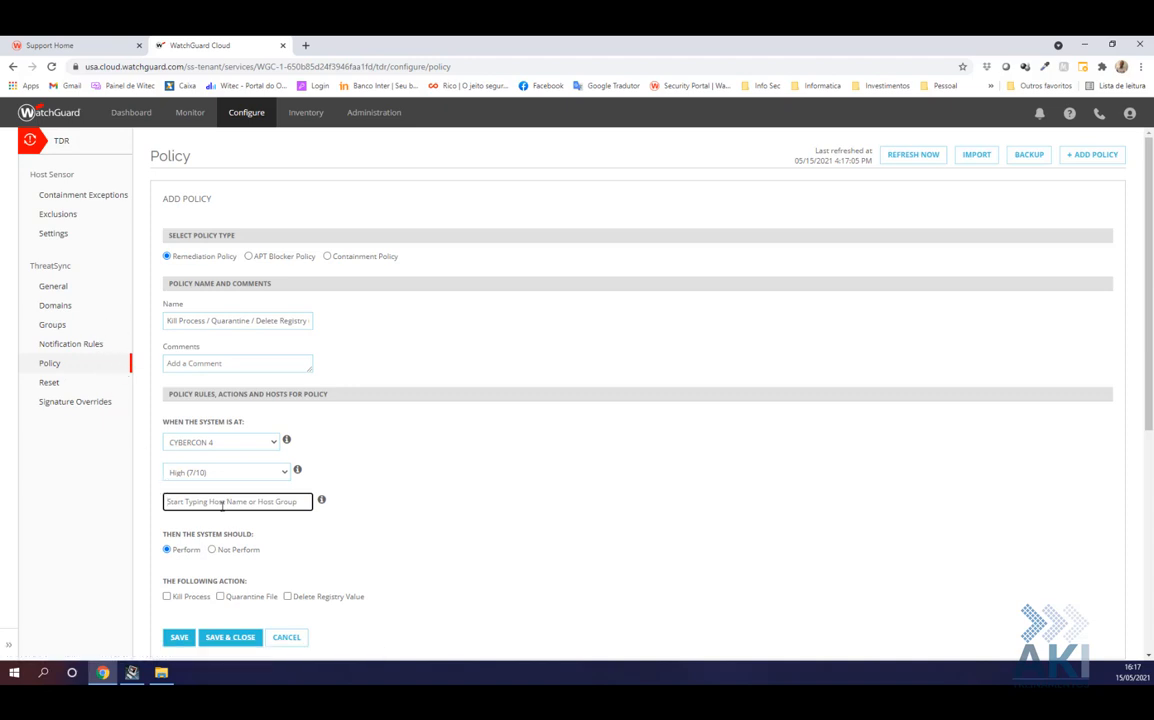
{"action": "type", "text": "cc"}
{"action": "key", "text": "BackSpace"}
{"action": "type", "text": "all ho"}
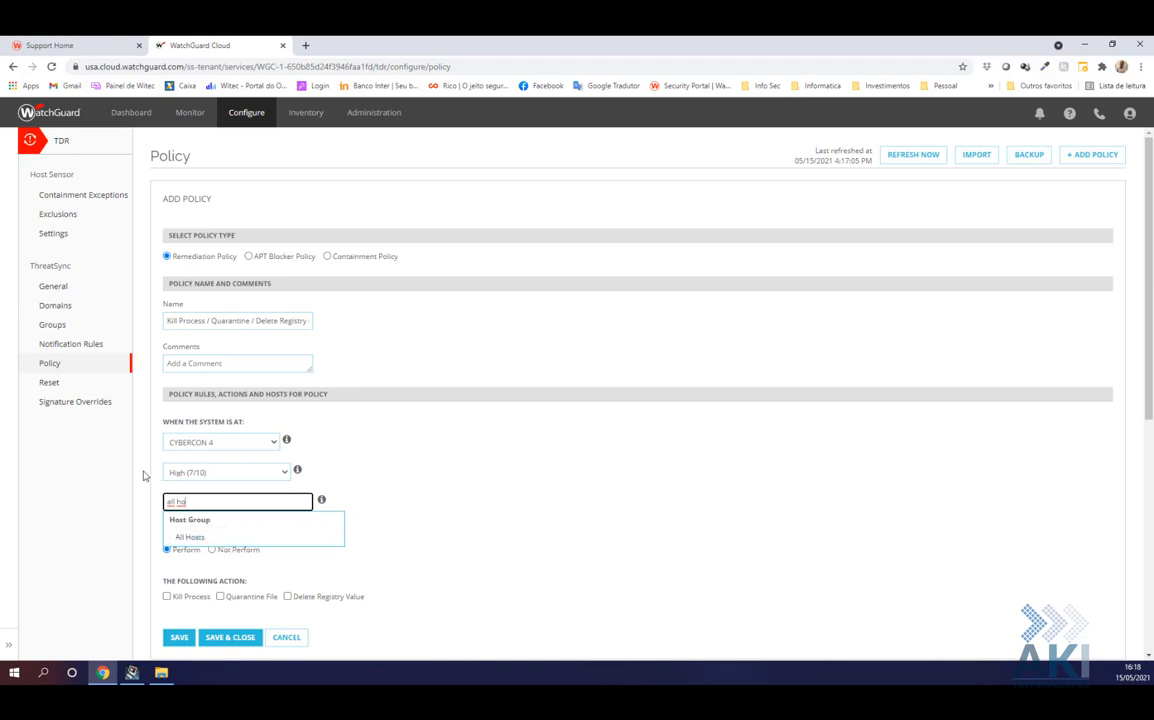
{"action": "left_click", "coordinate": [184, 540]}
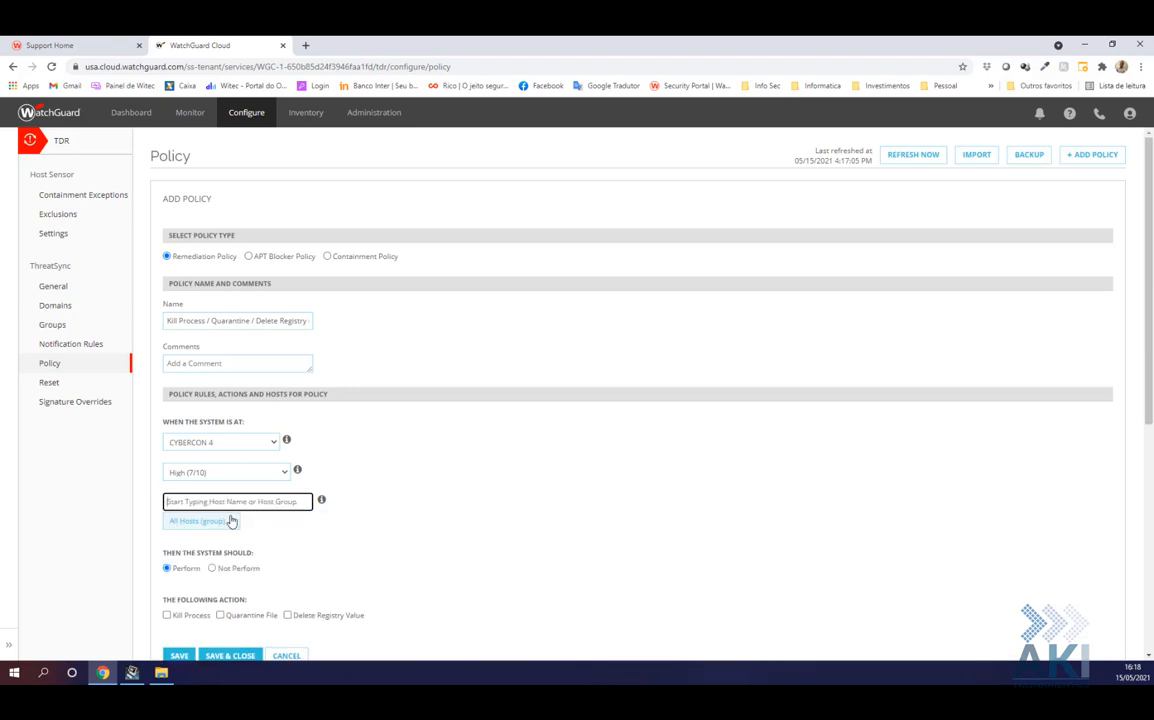
{"action": "type", "text": "wit"}
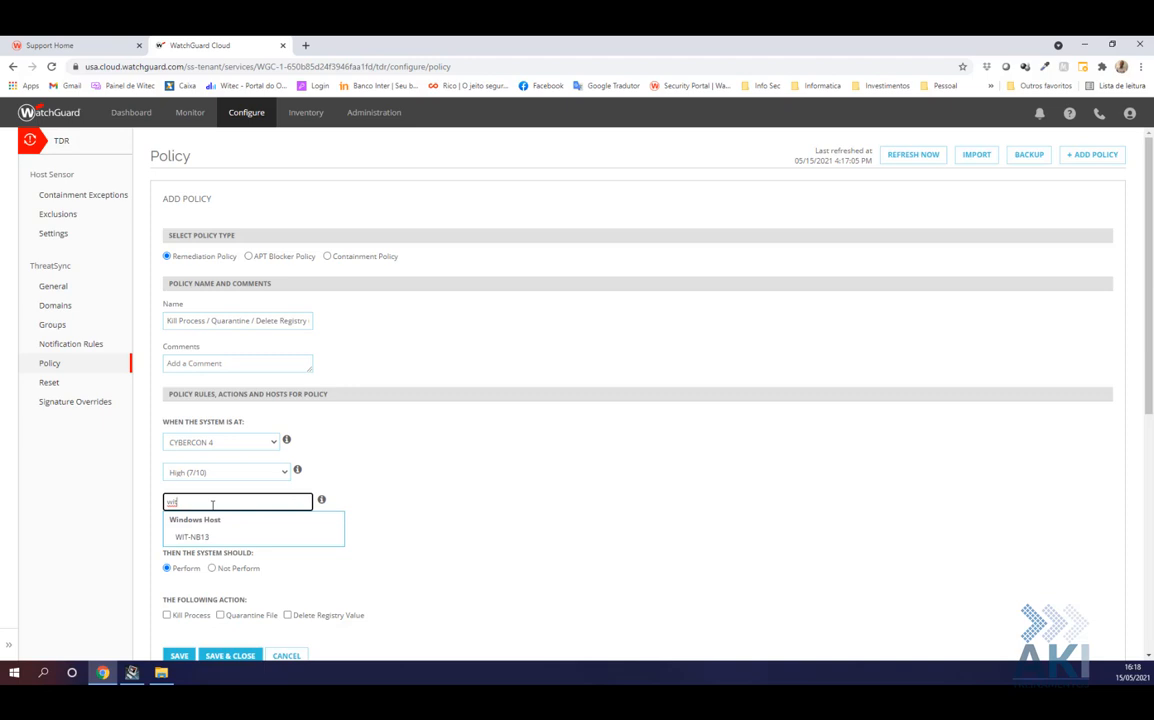
{"action": "left_click", "coordinate": [193, 537]}
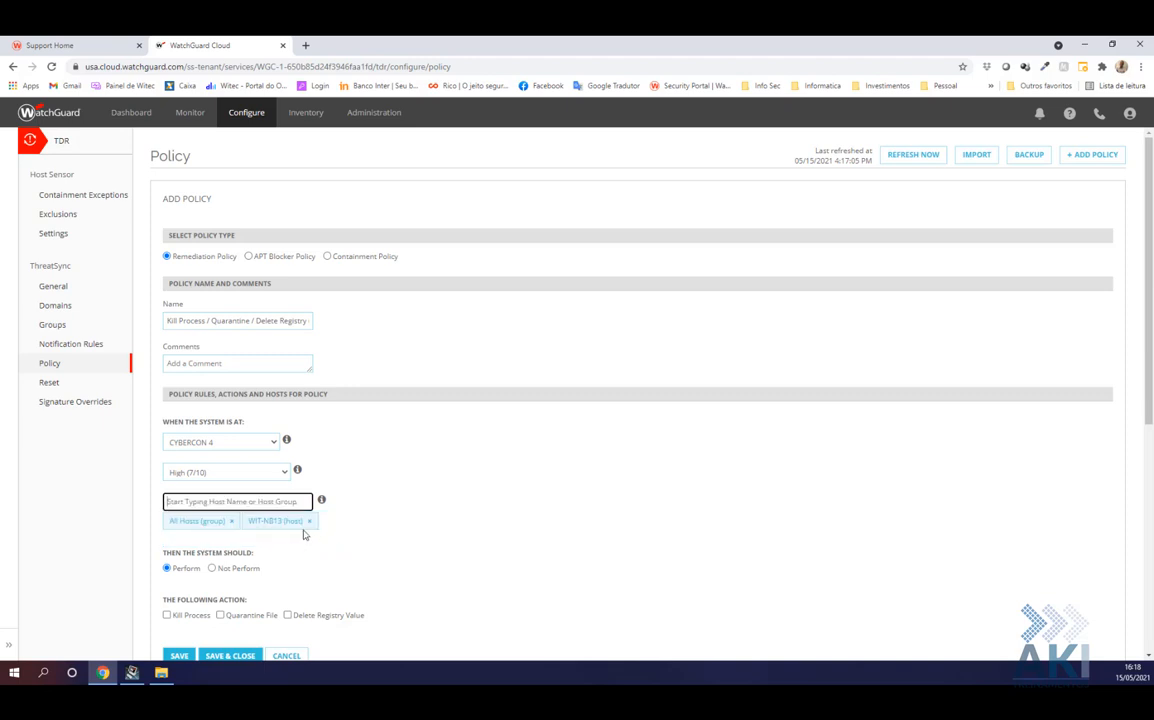
{"action": "left_click", "coordinate": [231, 521]}
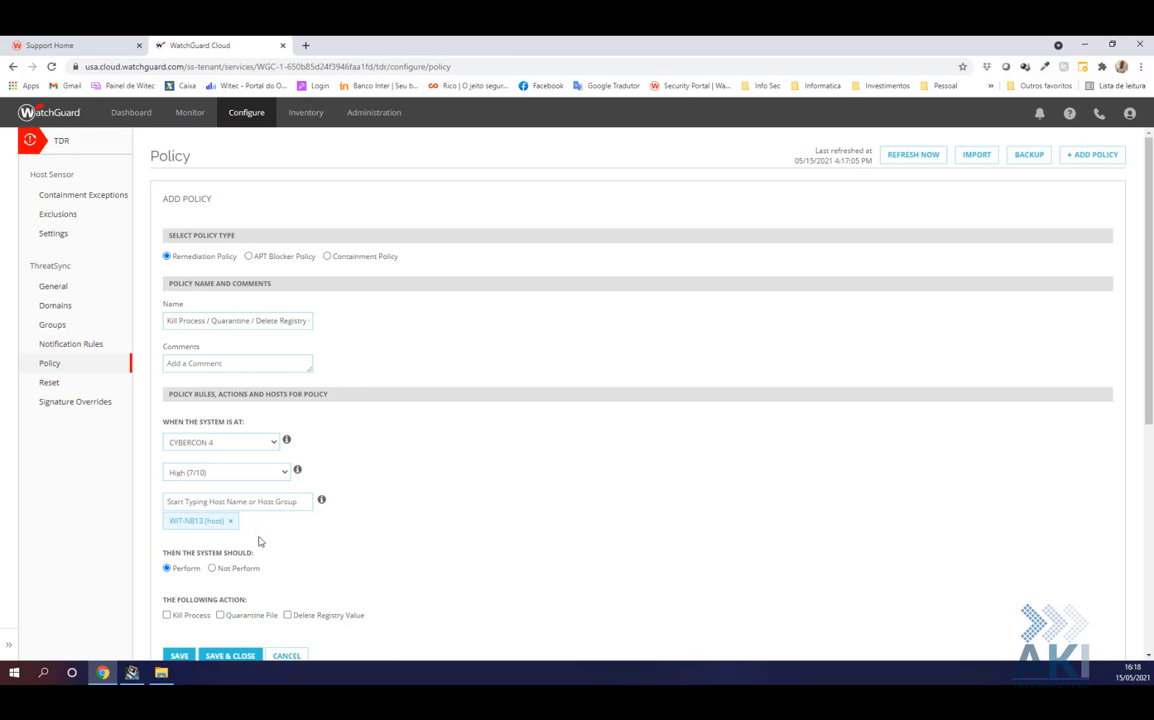
Enable Kill Process, Quarantine File and Delete Registry Value, then save the policy
{"action": "scroll", "coordinate": [270, 543], "scroll_direction": "down", "scroll_amount": 1}
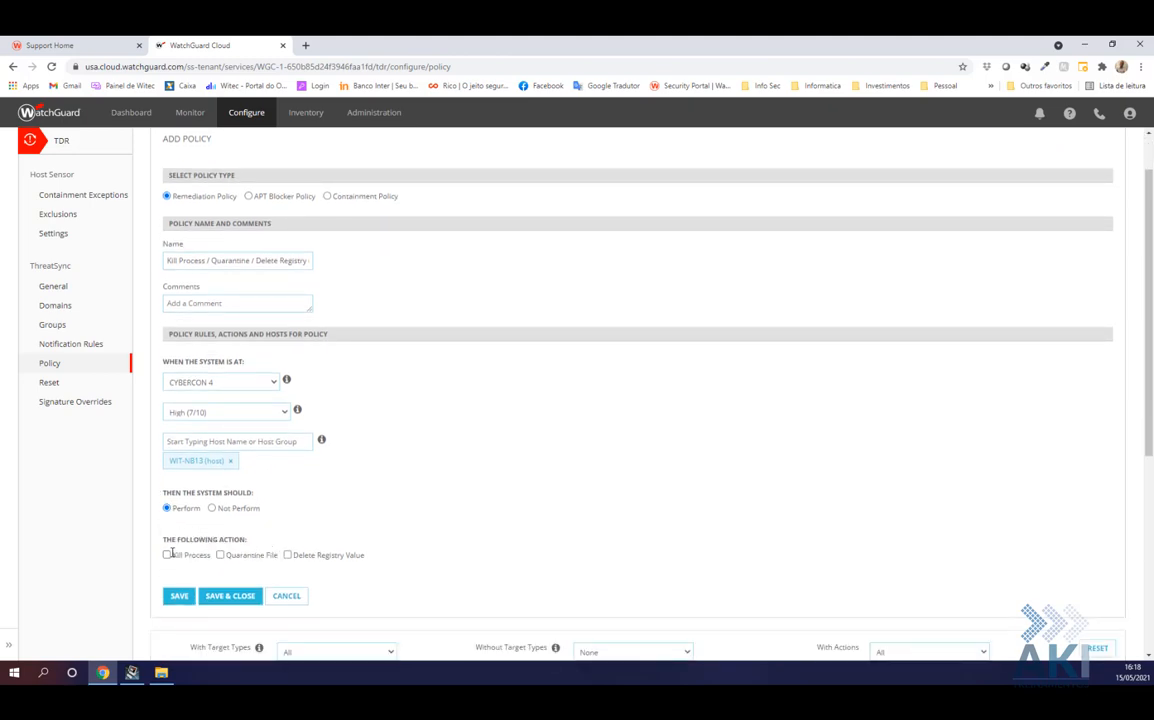
{"action": "left_click", "coordinate": [166, 556]}
{"action": "left_click", "coordinate": [220, 555]}
{"action": "left_click", "coordinate": [288, 555]}
{"action": "left_click", "coordinate": [230, 596]}
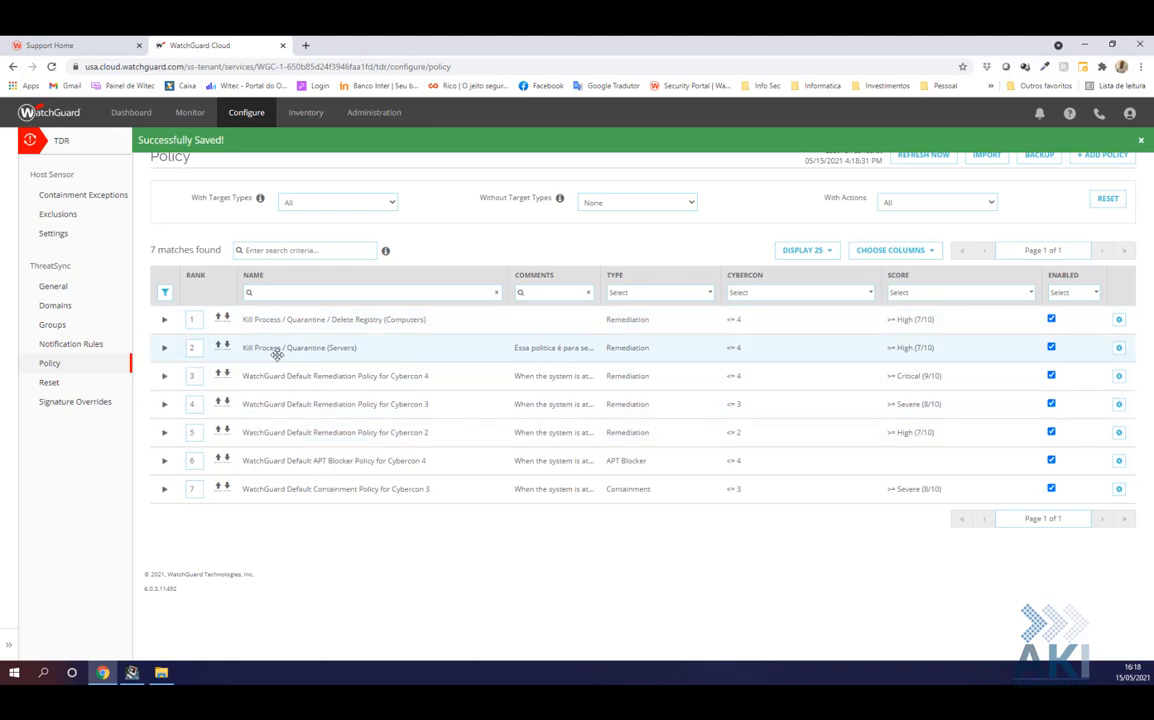
Disable the default Remediation (Cybercon 4, 3, 2), APT Blocker and Containment policies
{"action": "left_click", "coordinate": [1051, 376]}
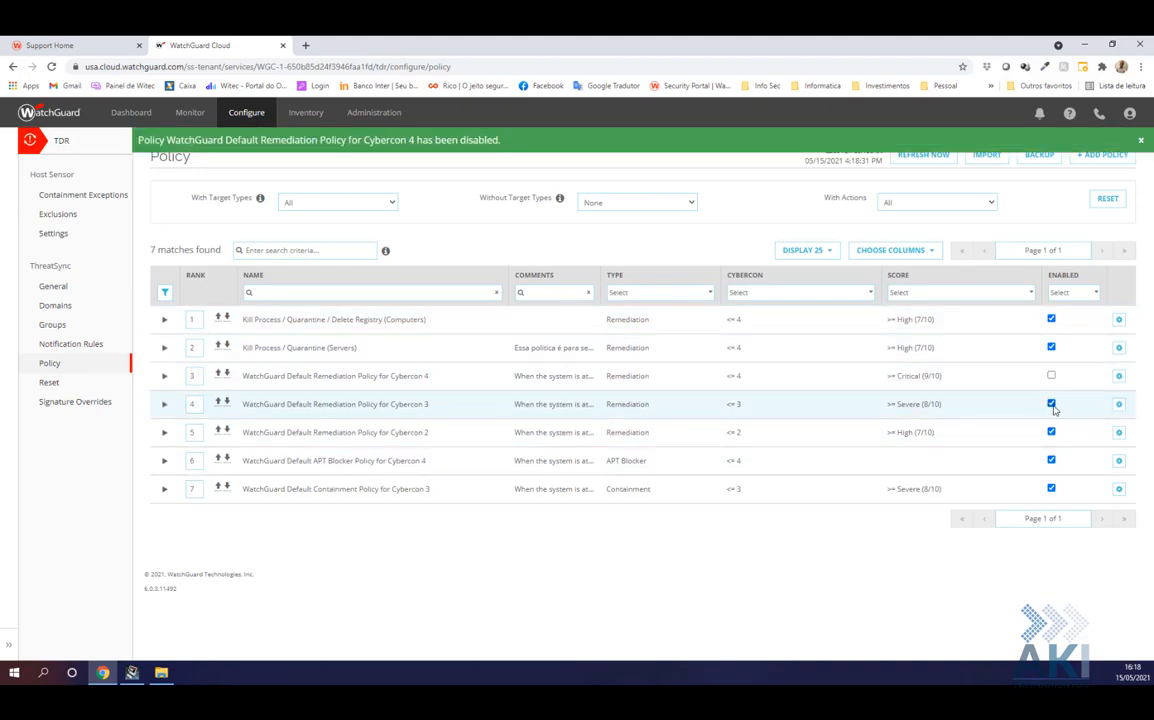
{"action": "left_click", "coordinate": [1051, 404]}
{"action": "left_click", "coordinate": [1051, 460]}
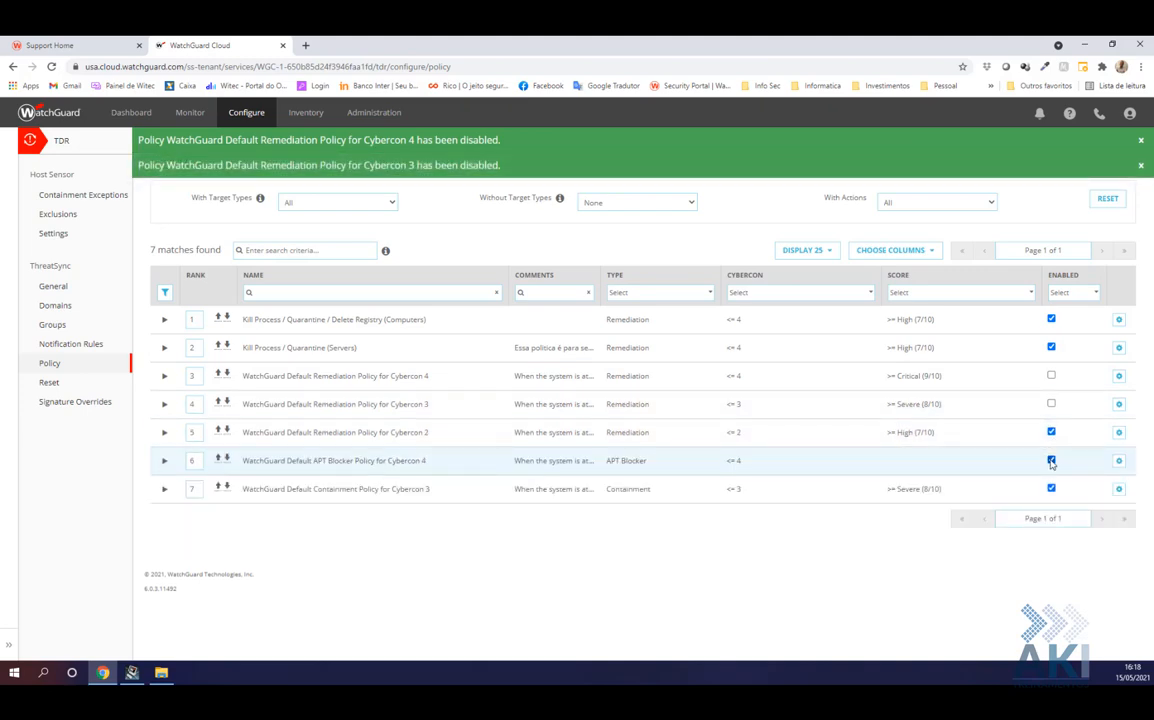
{"action": "left_click", "coordinate": [1051, 432]}
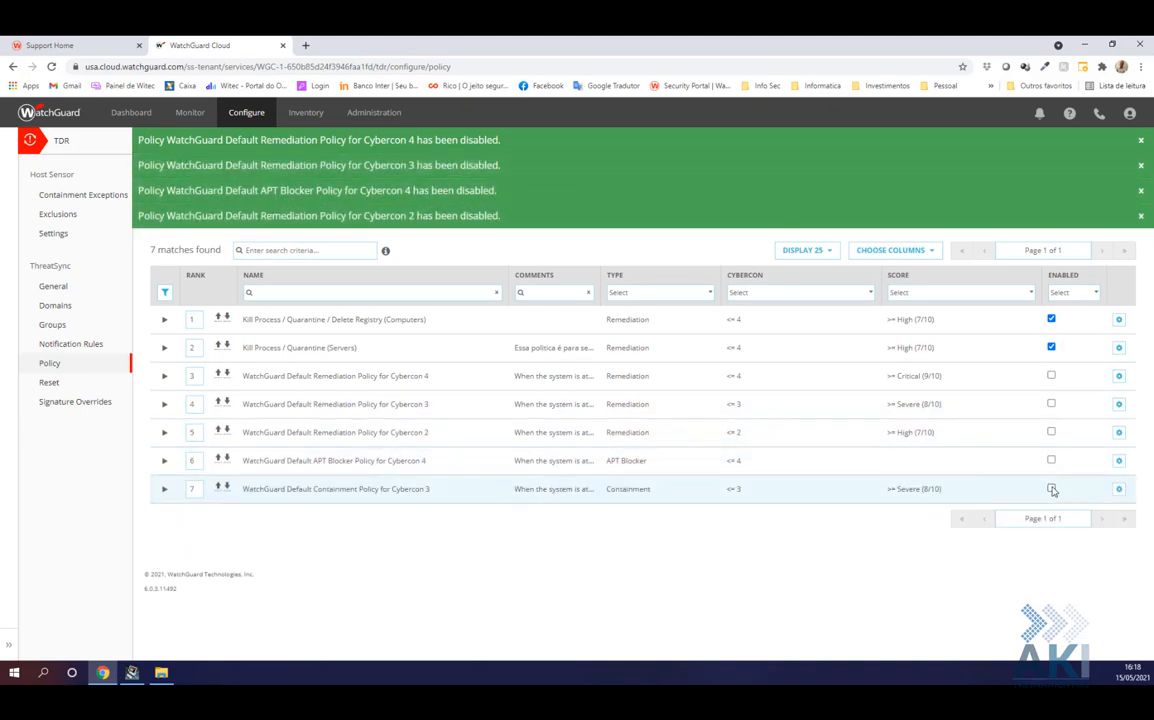
{"action": "left_click", "coordinate": [1051, 489]}
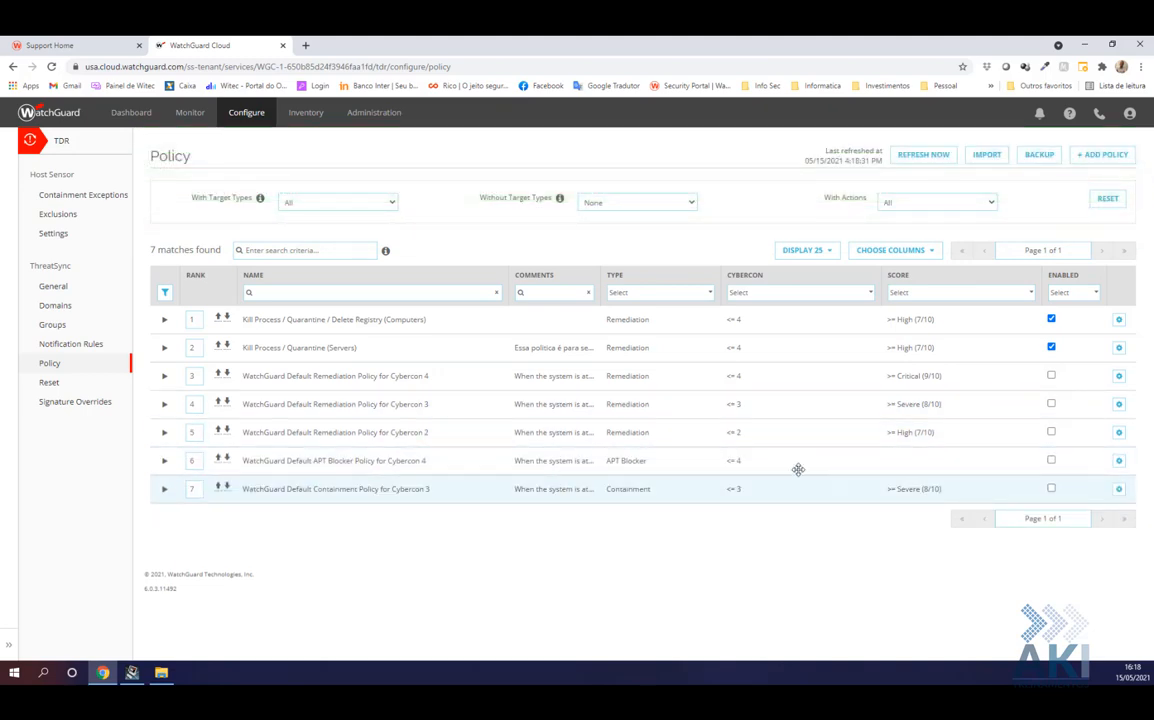
Re-enable the default APT Blocker policy for Cybercon 4 and set its rank to 3
{"action": "left_click", "coordinate": [1051, 460]}
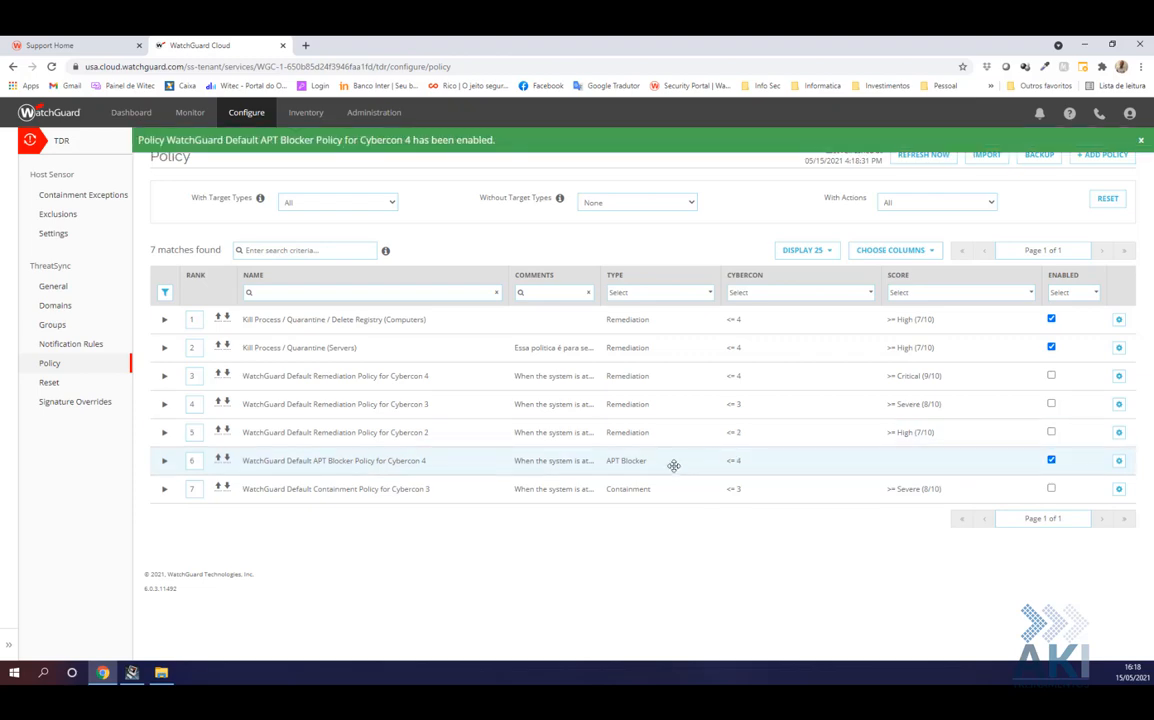
{"action": "left_click", "coordinate": [220, 463]}
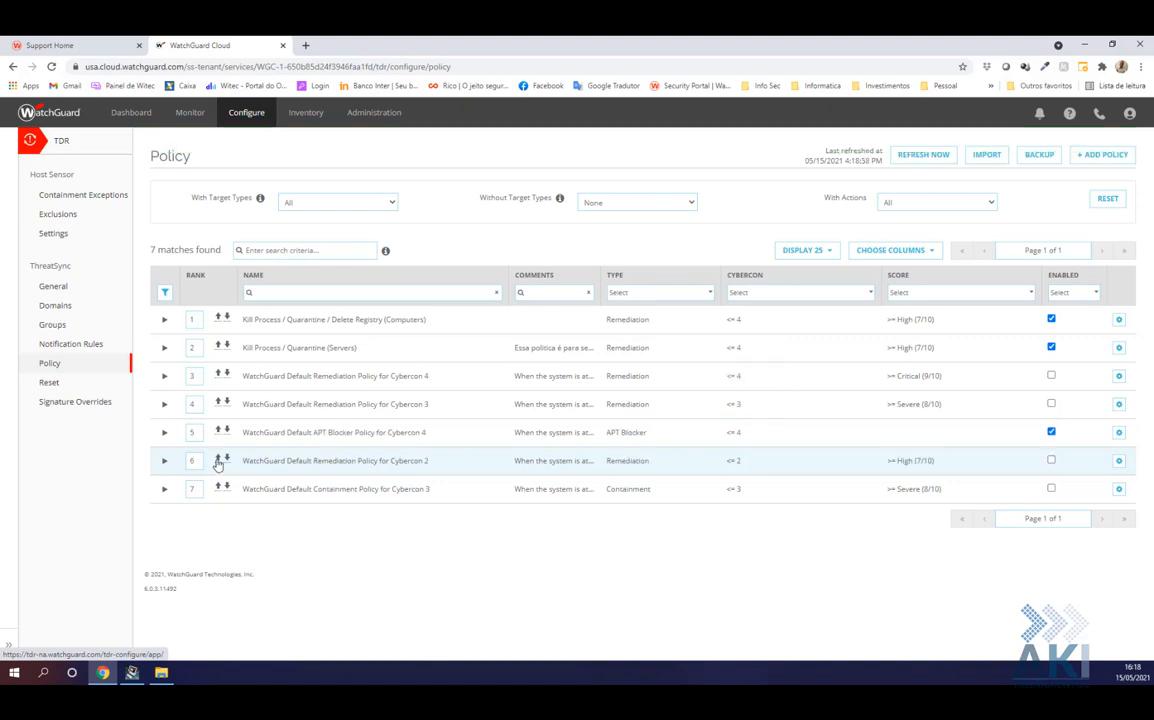
{"action": "left_click", "coordinate": [193, 432]}
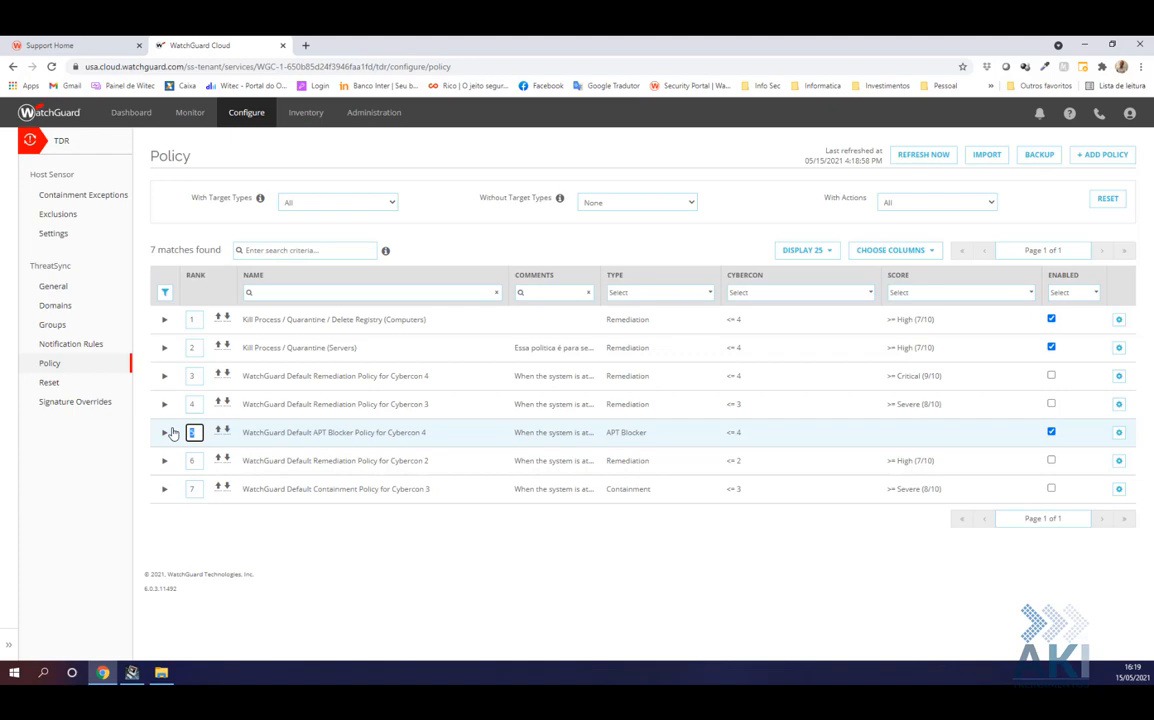
{"action": "type", "text": "3"}
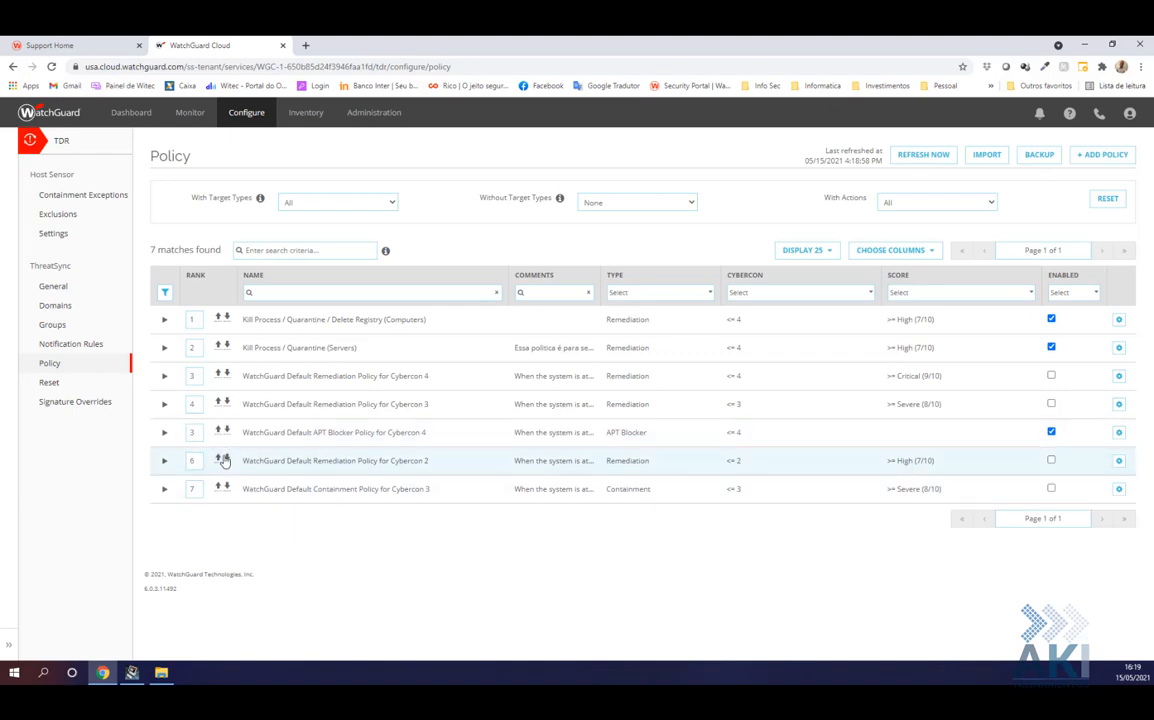
{"action": "left_click", "coordinate": [195, 432]}
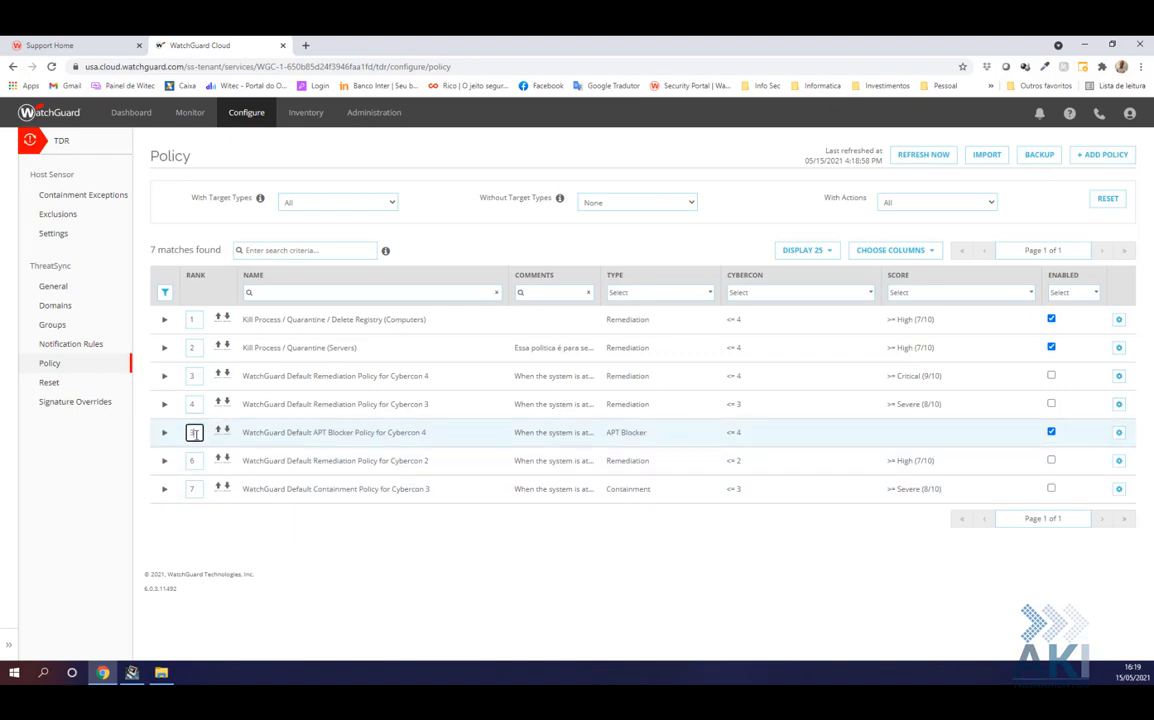
{"action": "key", "text": "Return"}
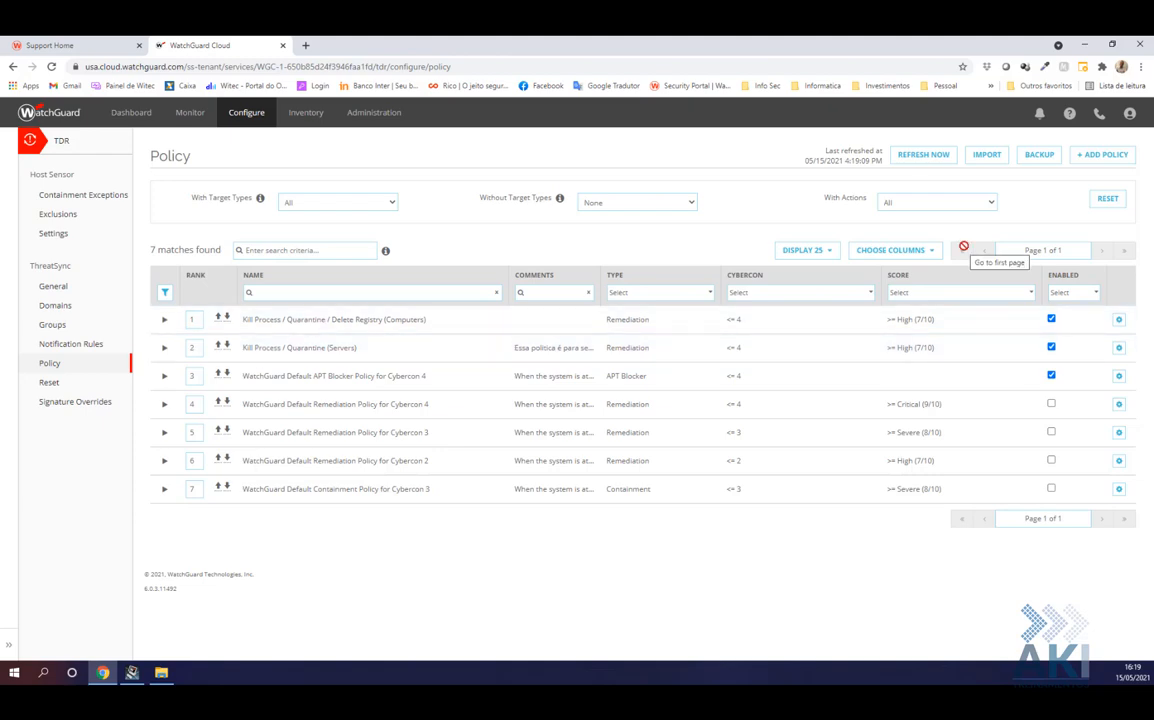
Add a new remediation policy named 'Virus Outbreak'
{"action": "left_click", "coordinate": [1099, 162]}
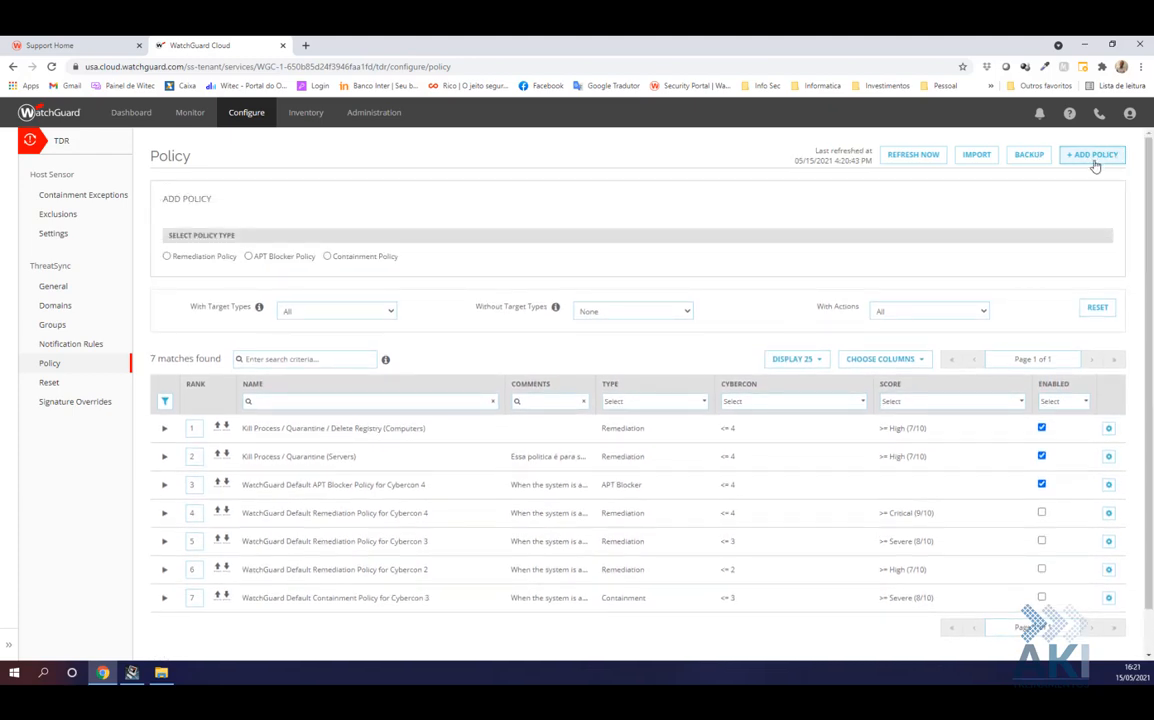
{"action": "left_click", "coordinate": [167, 257]}
{"action": "left_click", "coordinate": [206, 321]}
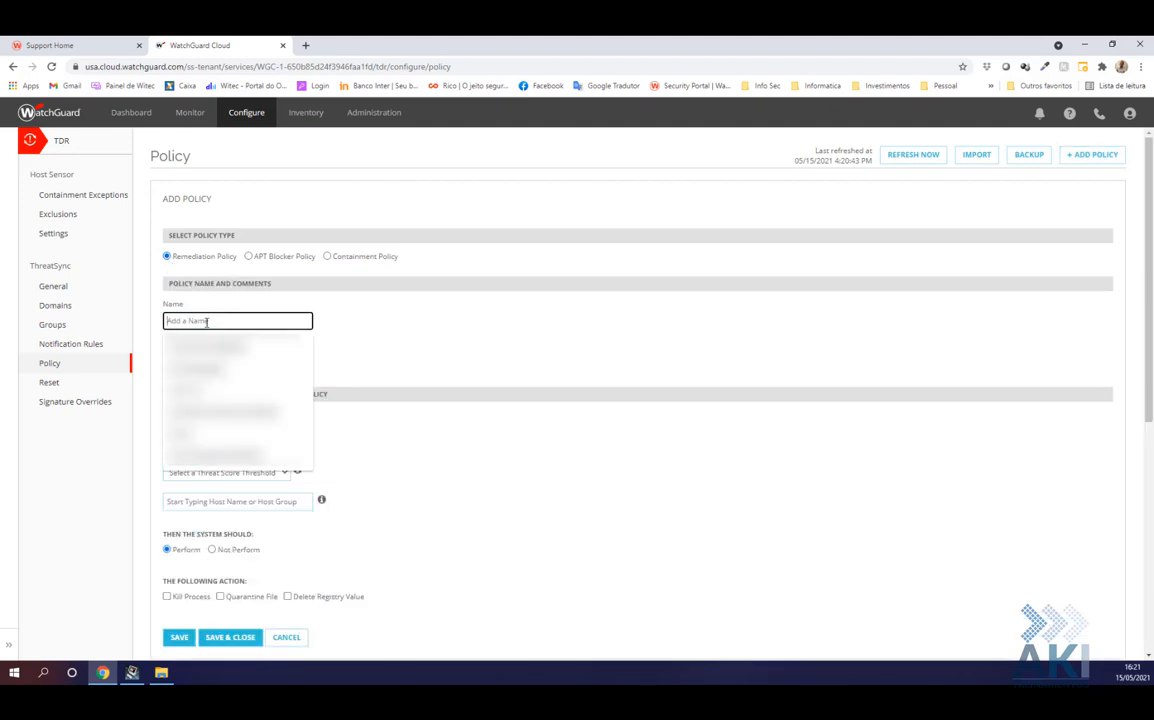
{"action": "type", "text": "Virus"}
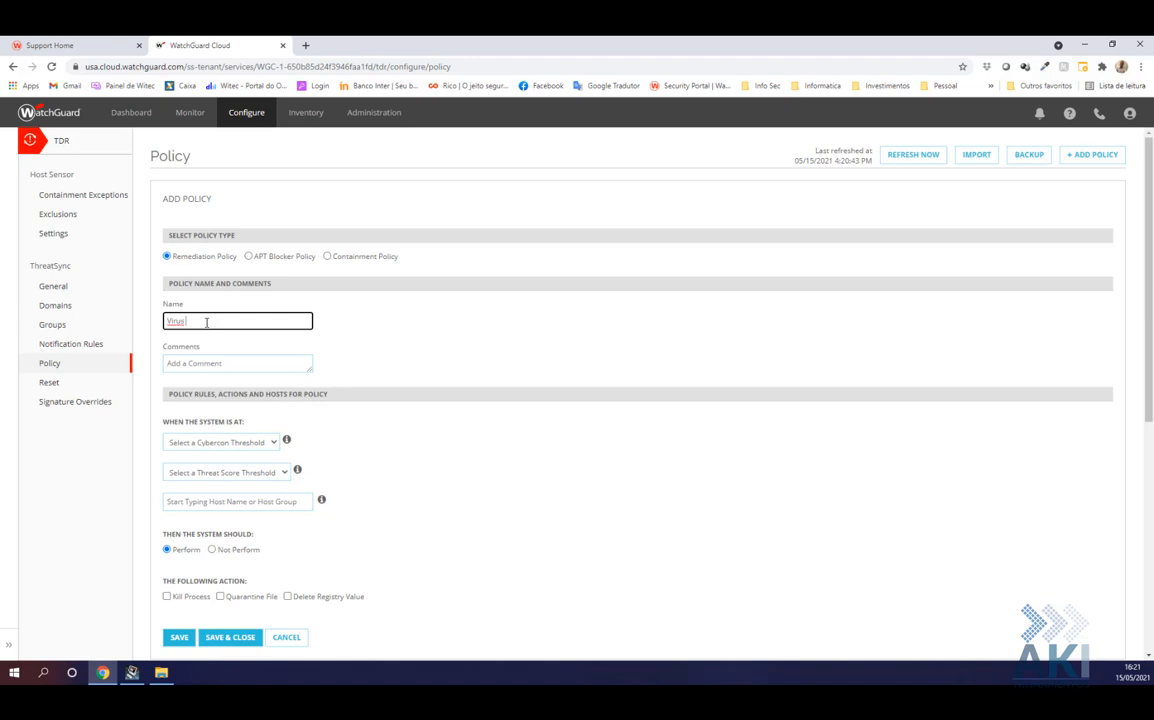
{"action": "type", "text": " Outbreak (Servers"}
Set CYBERCON 2 and High (6/10) thresholds, and apply the policy to the Teste group
{"action": "left_click", "coordinate": [224, 441]}
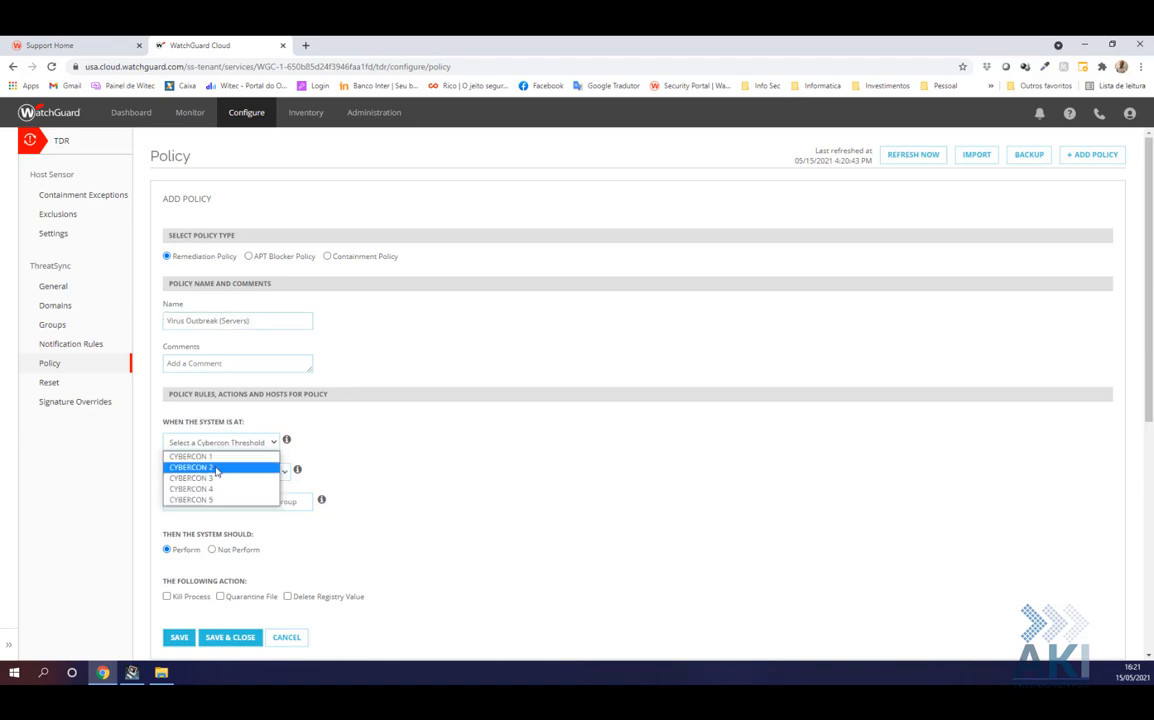
{"action": "left_click", "coordinate": [216, 468]}
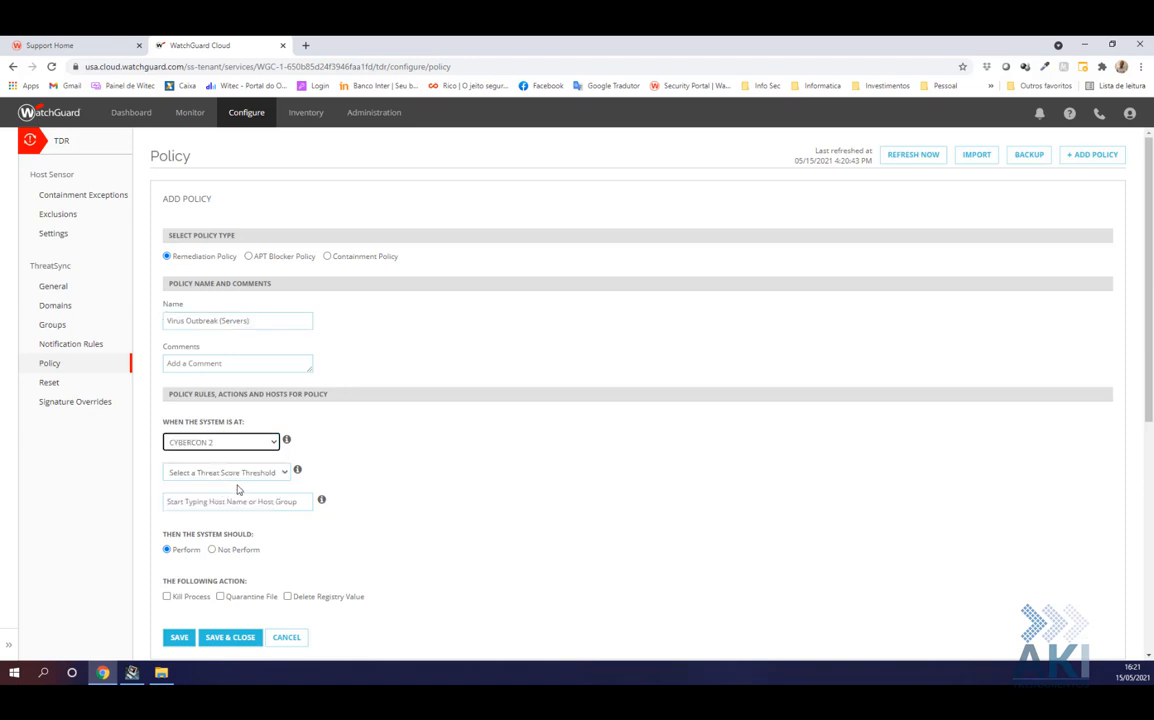
{"action": "left_click", "coordinate": [241, 476]}
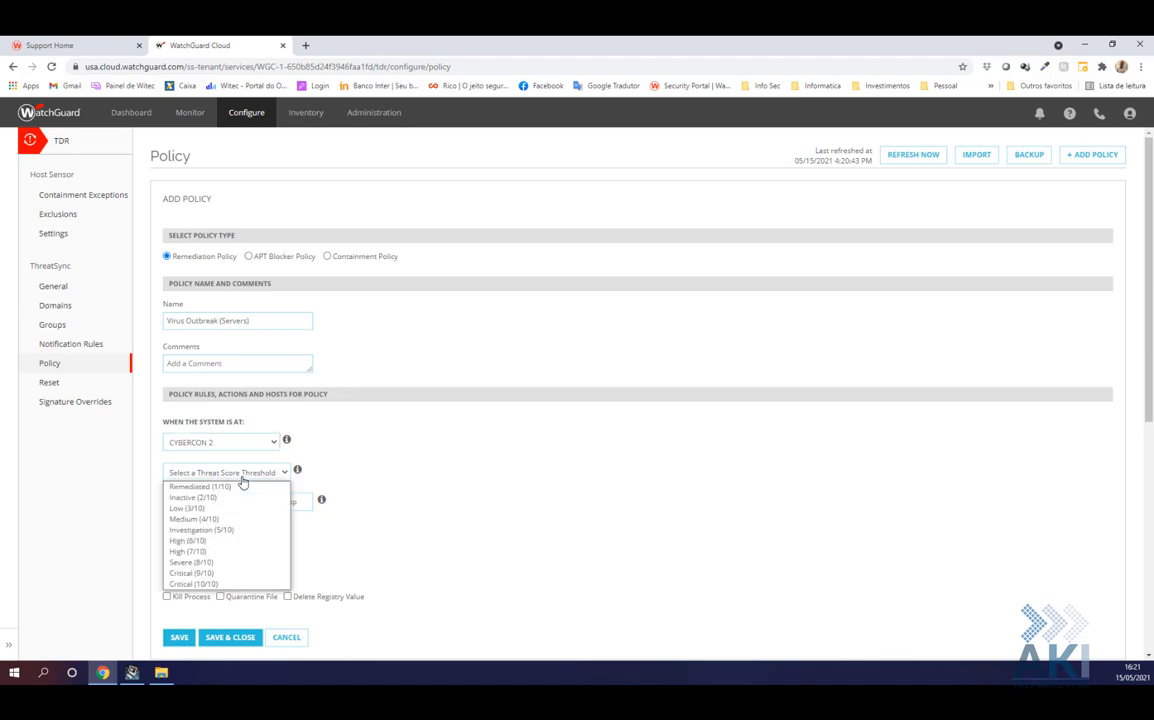
{"action": "left_click", "coordinate": [201, 546]}
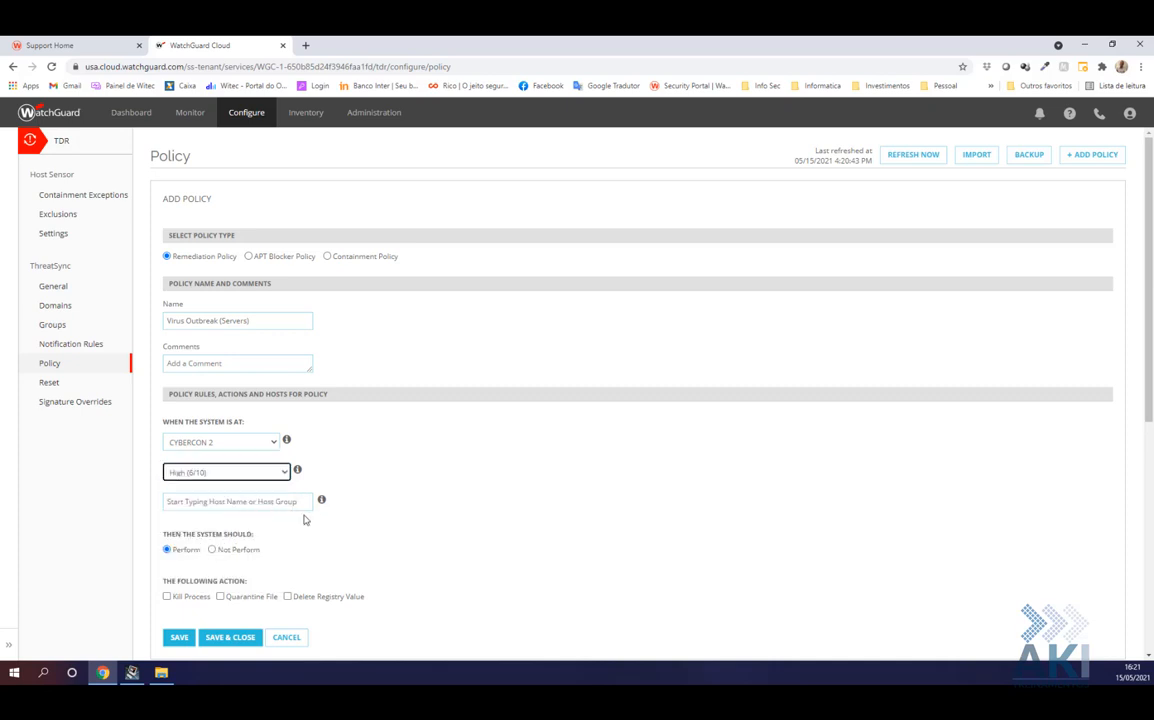
{"action": "left_click", "coordinate": [266, 504]}
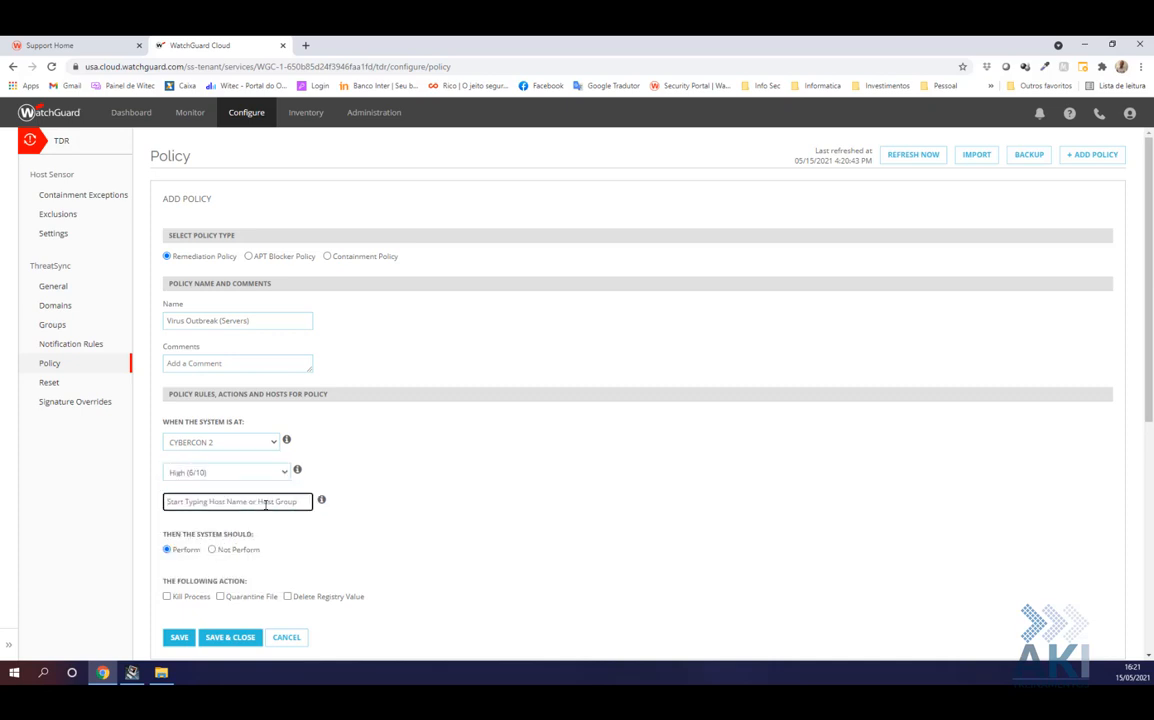
{"action": "type", "text": "s"}
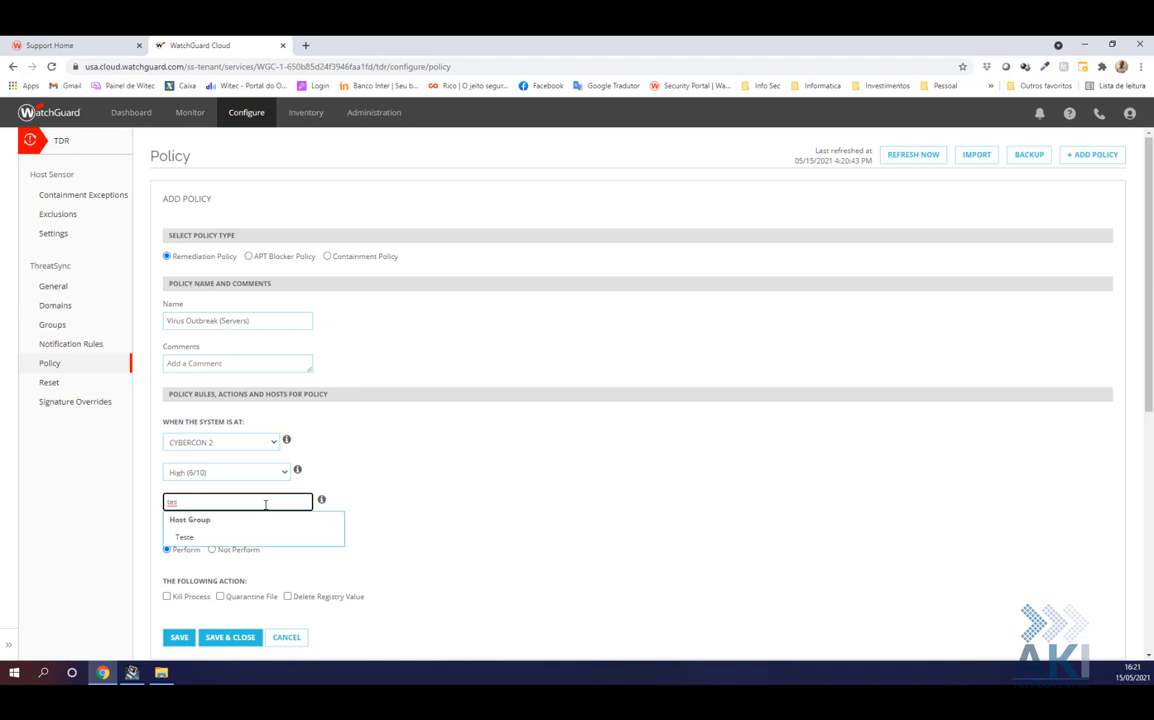
{"action": "left_click", "coordinate": [186, 538]}
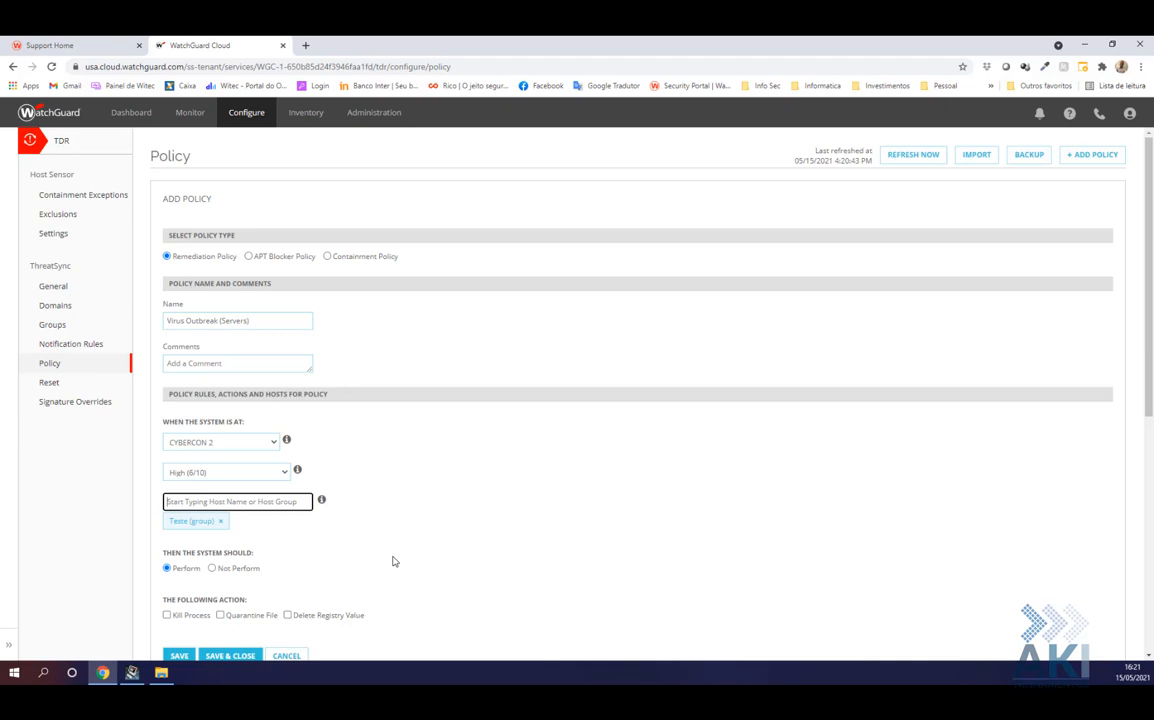
Enable Kill Process and Quarantine File, then save the policy
{"action": "left_click", "coordinate": [167, 615]}
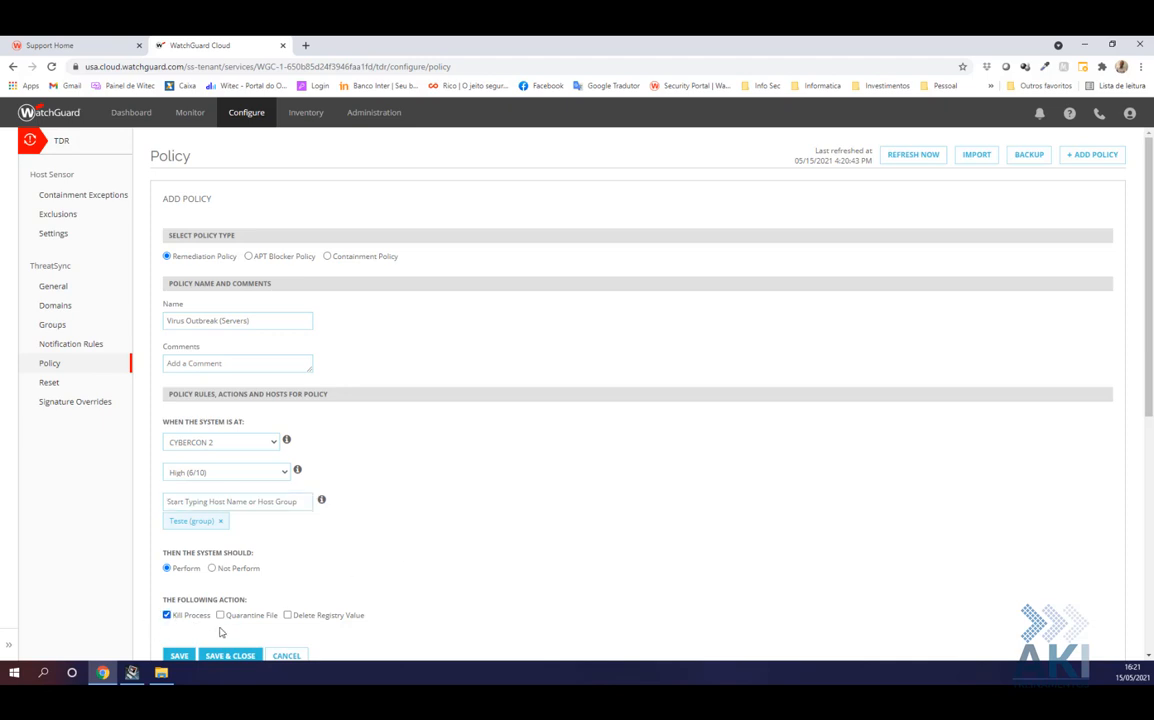
{"action": "left_click", "coordinate": [221, 615]}
{"action": "scroll", "coordinate": [335, 563], "scroll_direction": "down", "scroll_amount": 2}
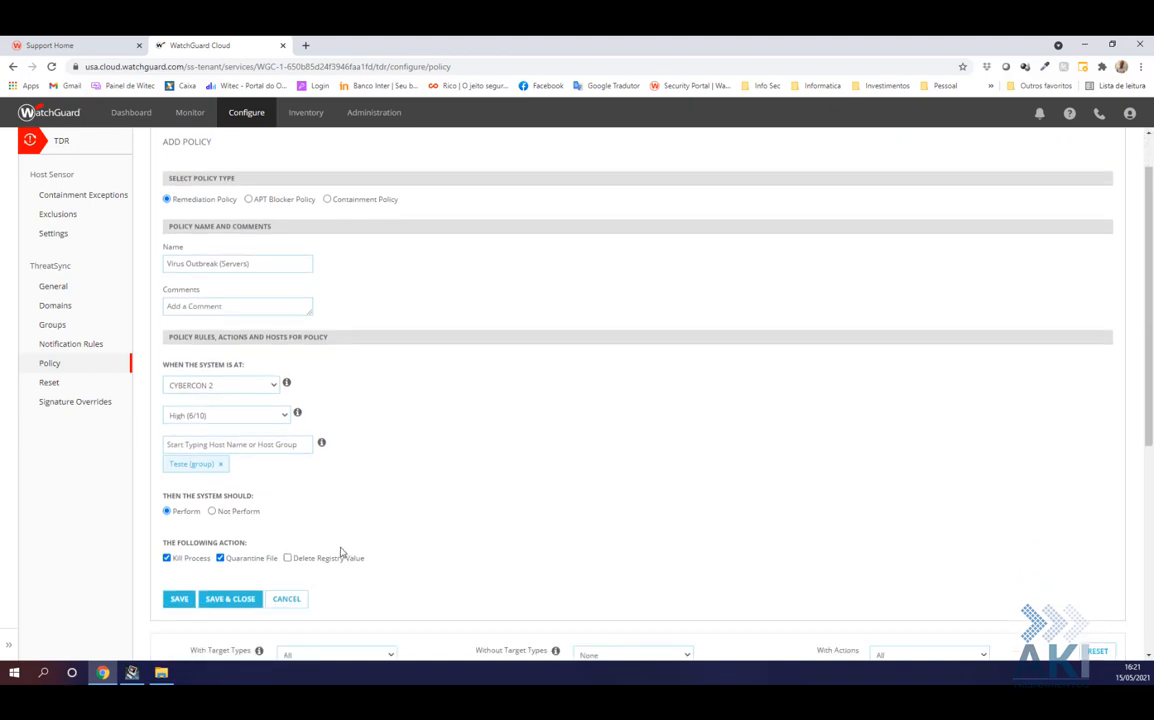
{"action": "left_click", "coordinate": [224, 539]}
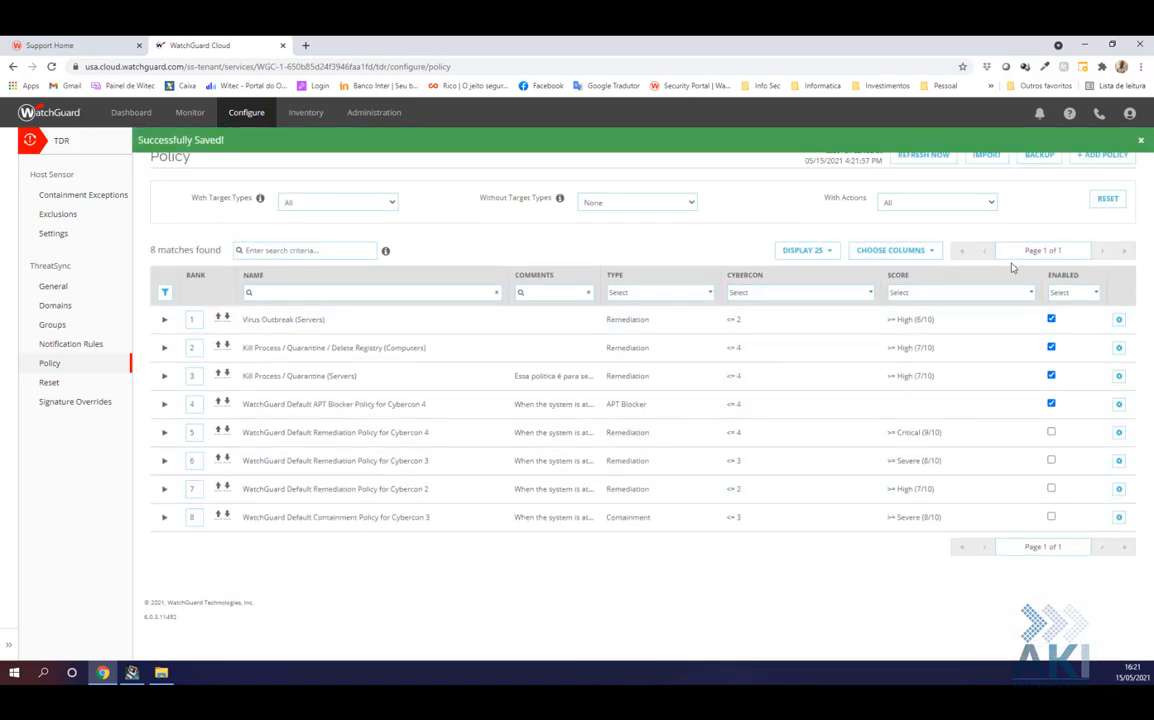
Add another remediation policy and begin naming it 'V…'
{"action": "left_click", "coordinate": [1106, 160]}
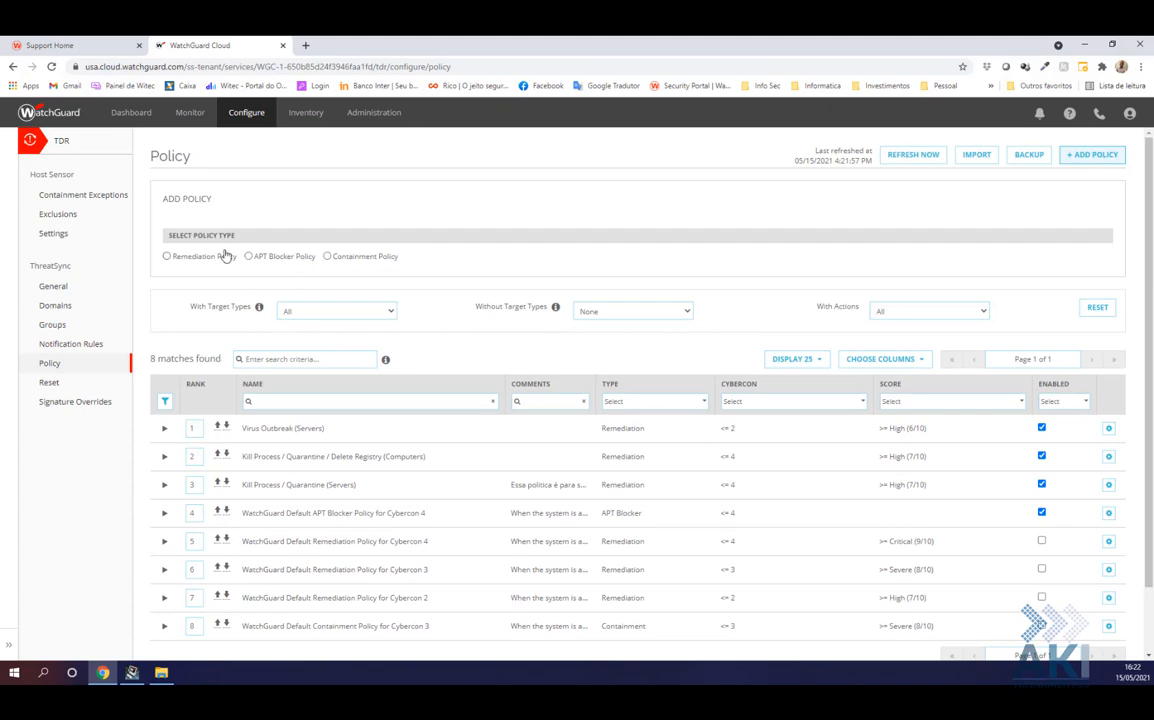
{"action": "left_click", "coordinate": [167, 256]}
{"action": "left_click", "coordinate": [205, 320]}
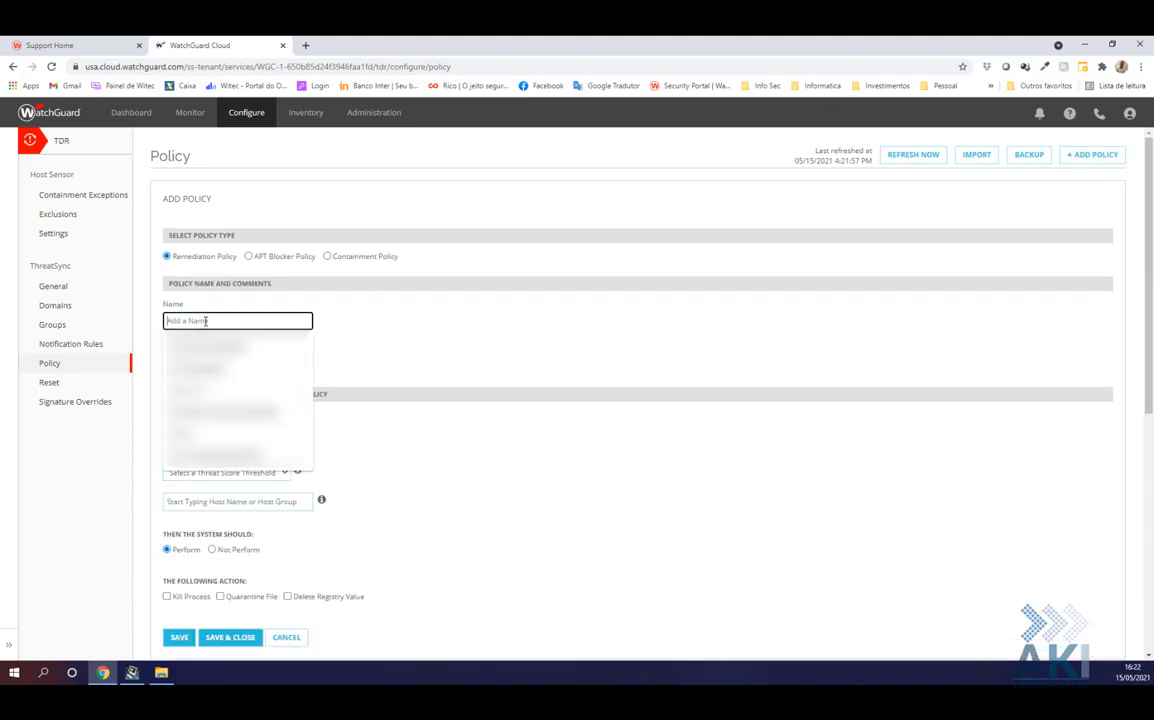
{"action": "type", "text": "Virus Outbreak"}
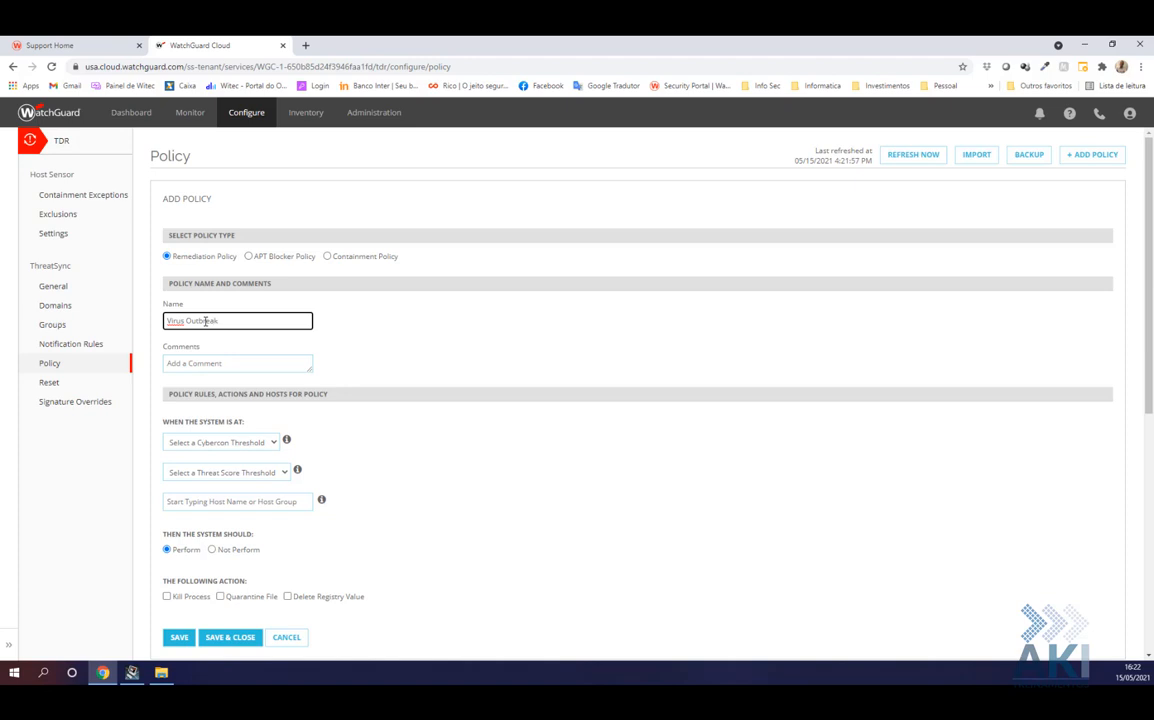
Set the thresholds to CYBERCON 2 and threat score High (6/10)
{"action": "left_click", "coordinate": [215, 442]}
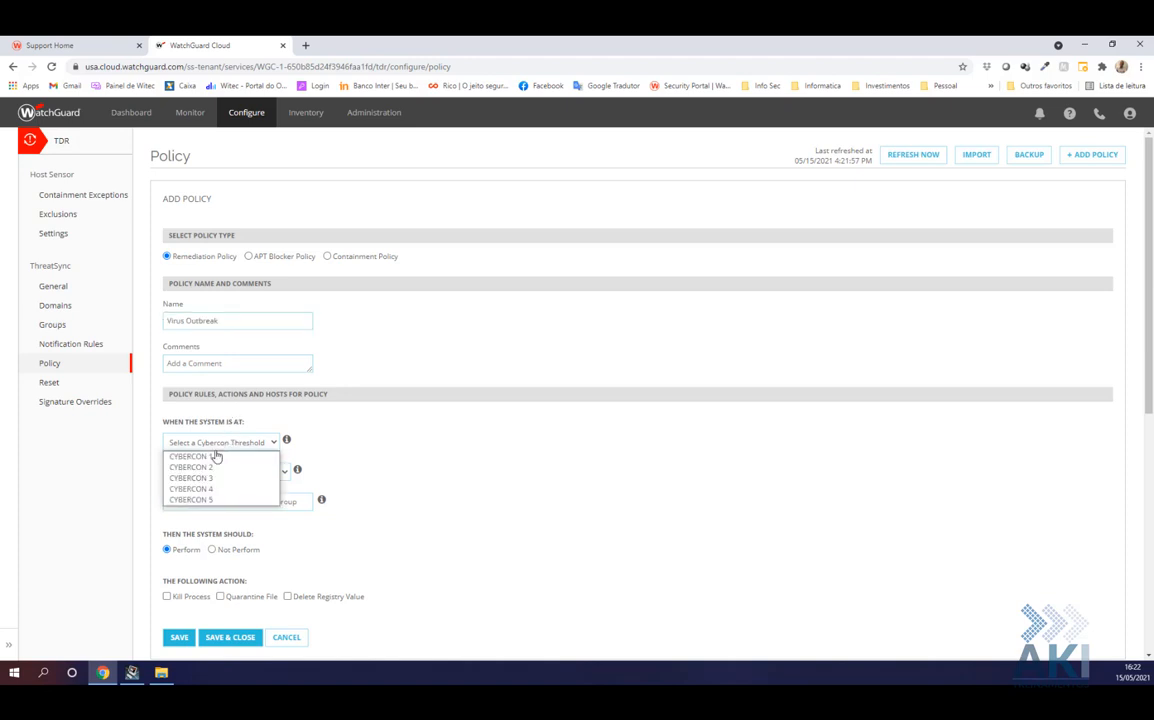
{"action": "left_click", "coordinate": [215, 467]}
{"action": "left_click", "coordinate": [240, 474]}
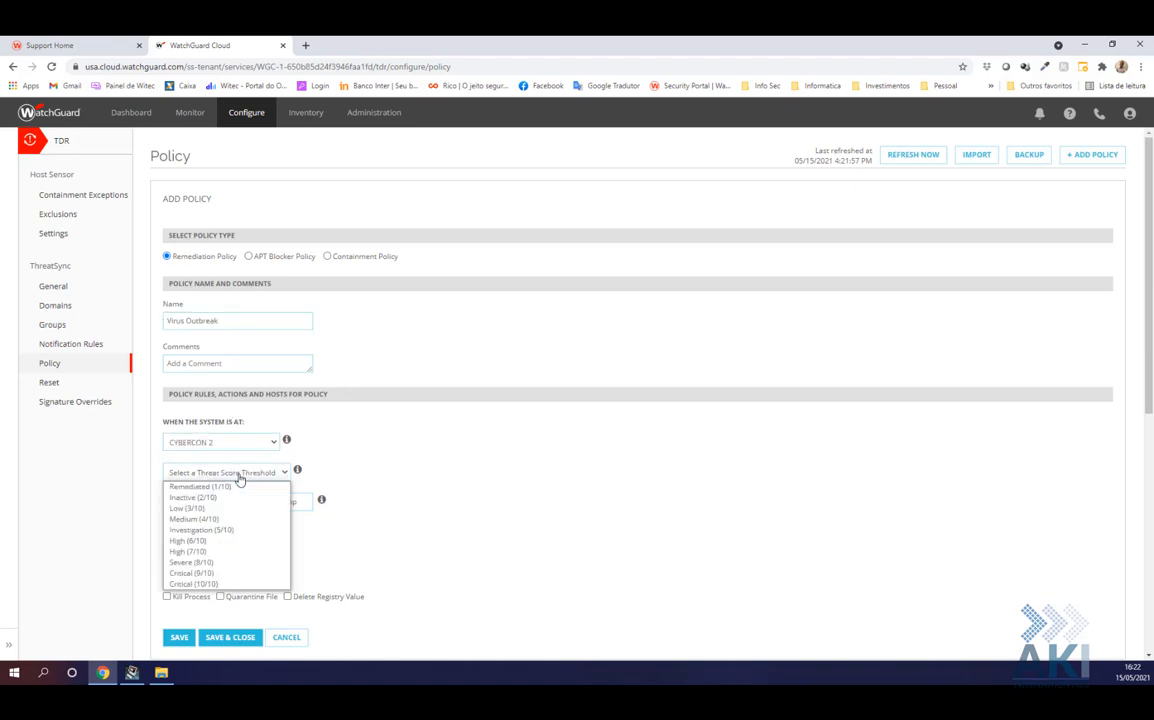
{"action": "left_click", "coordinate": [205, 540]}
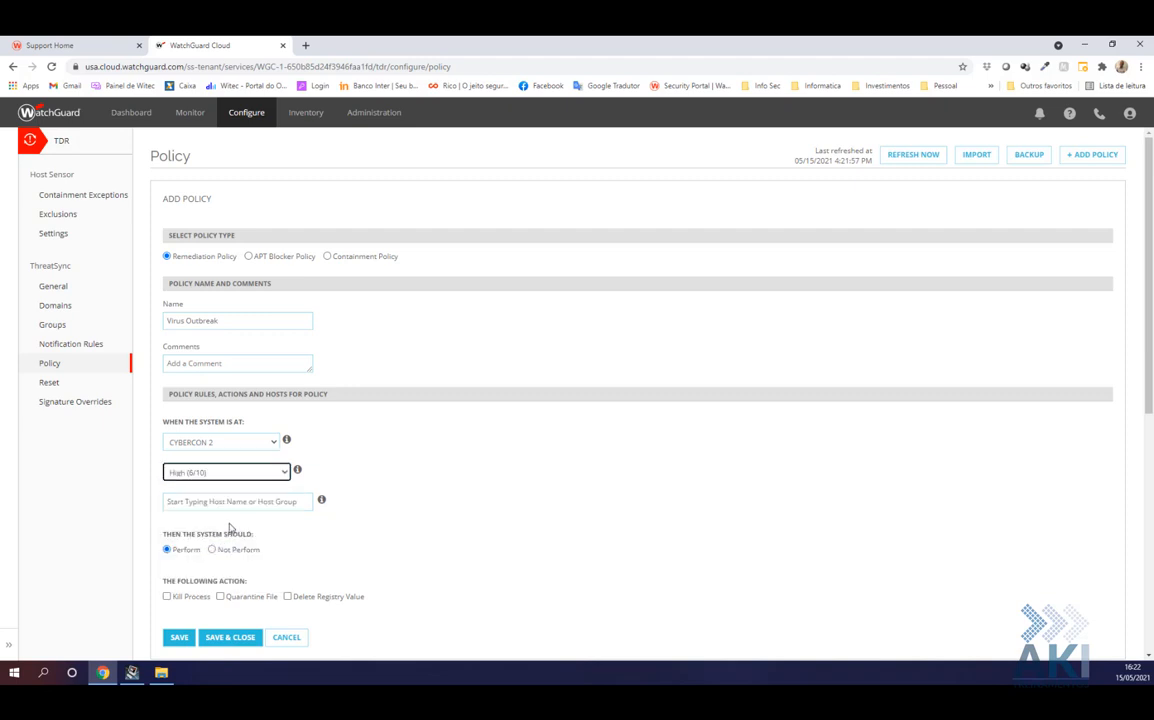
Apply the policy to host WIT-NB13
{"action": "left_click", "coordinate": [228, 502]}
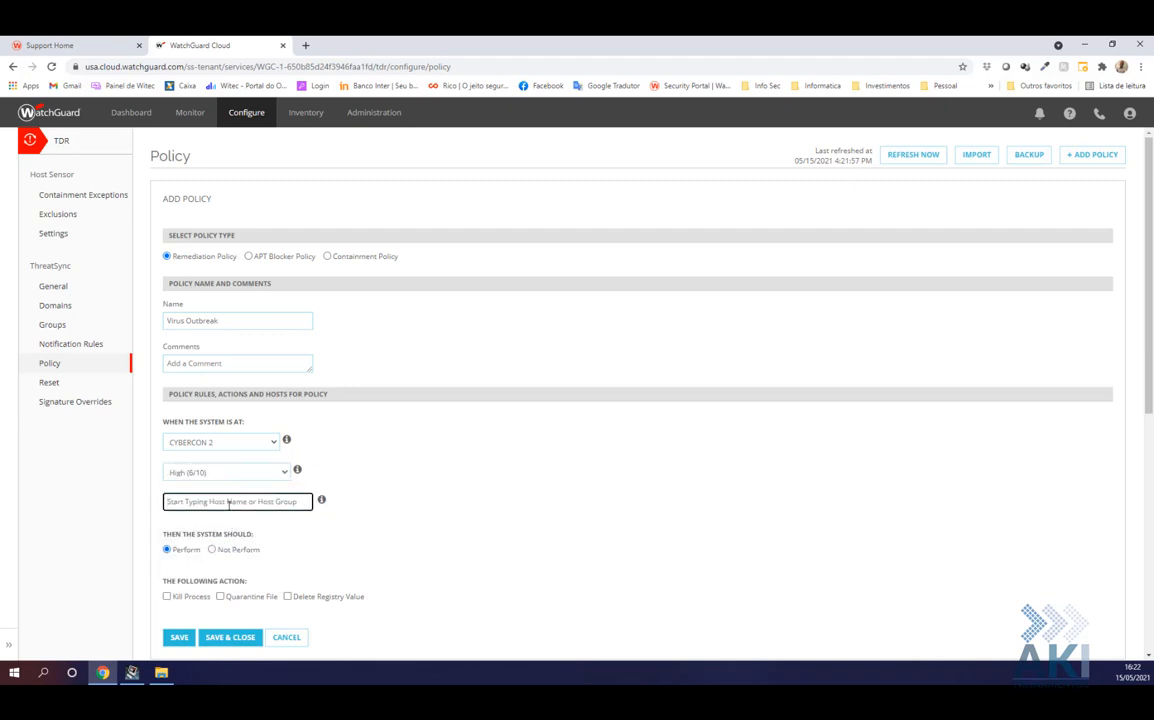
{"action": "type", "text": "all"}
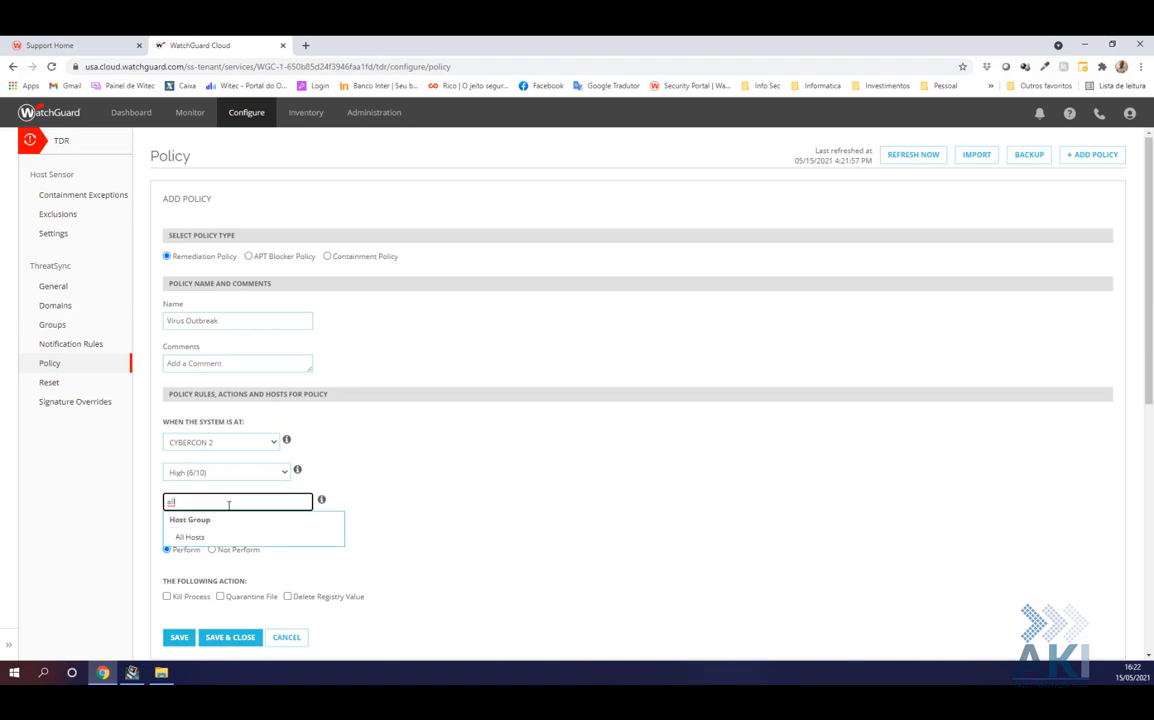
{"action": "key", "text": "BackSpace"}
{"action": "key", "text": "BackSpace"}
{"action": "key", "text": "BackSpace"}
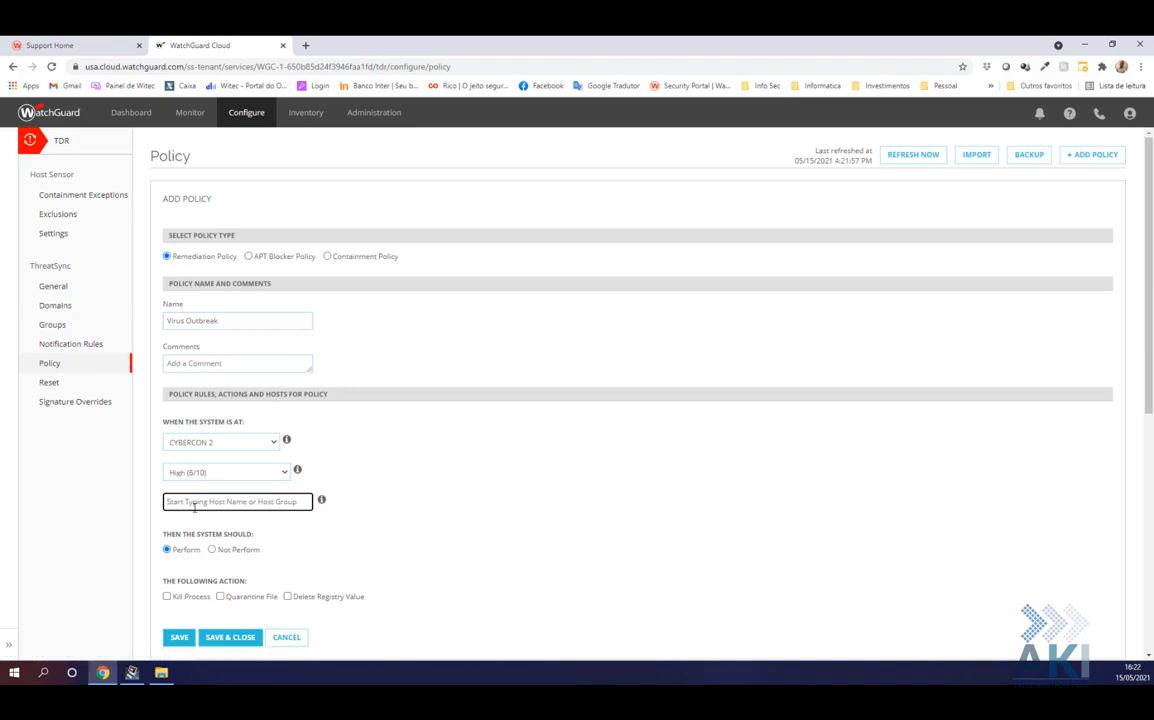
{"action": "type", "text": "wit"}
{"action": "left_click", "coordinate": [197, 538]}
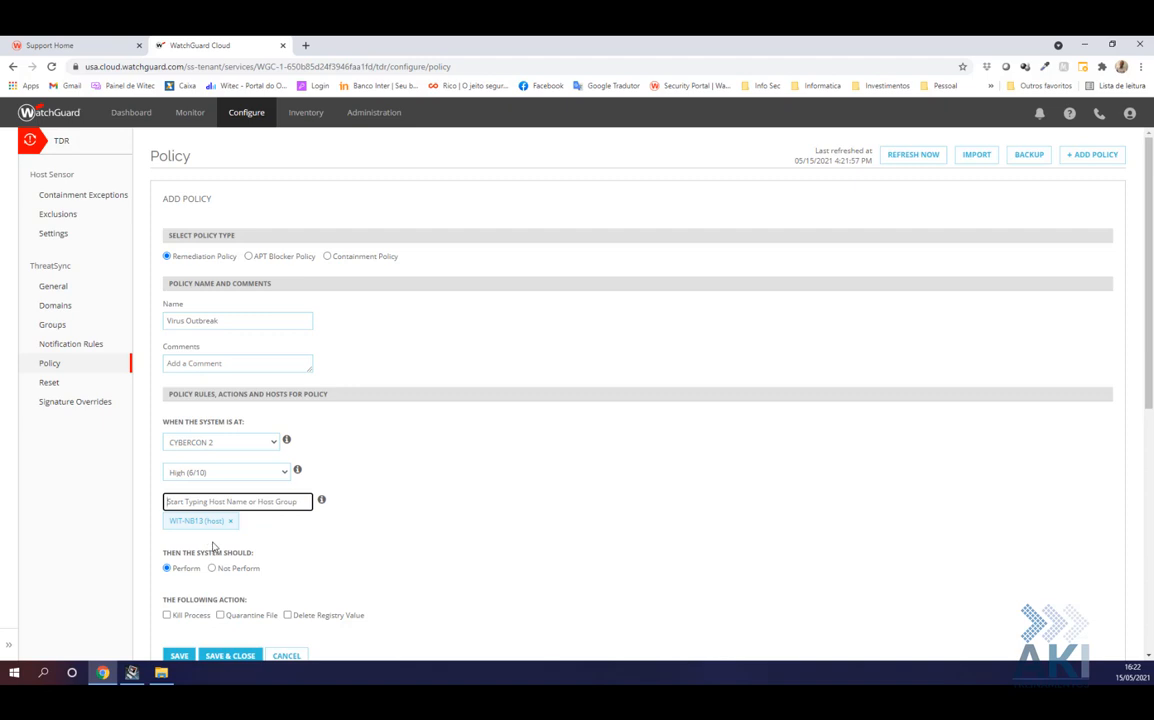
Enable all three actions, append '(Computers)' to the name, and save the policy
{"action": "left_click", "coordinate": [166, 615]}
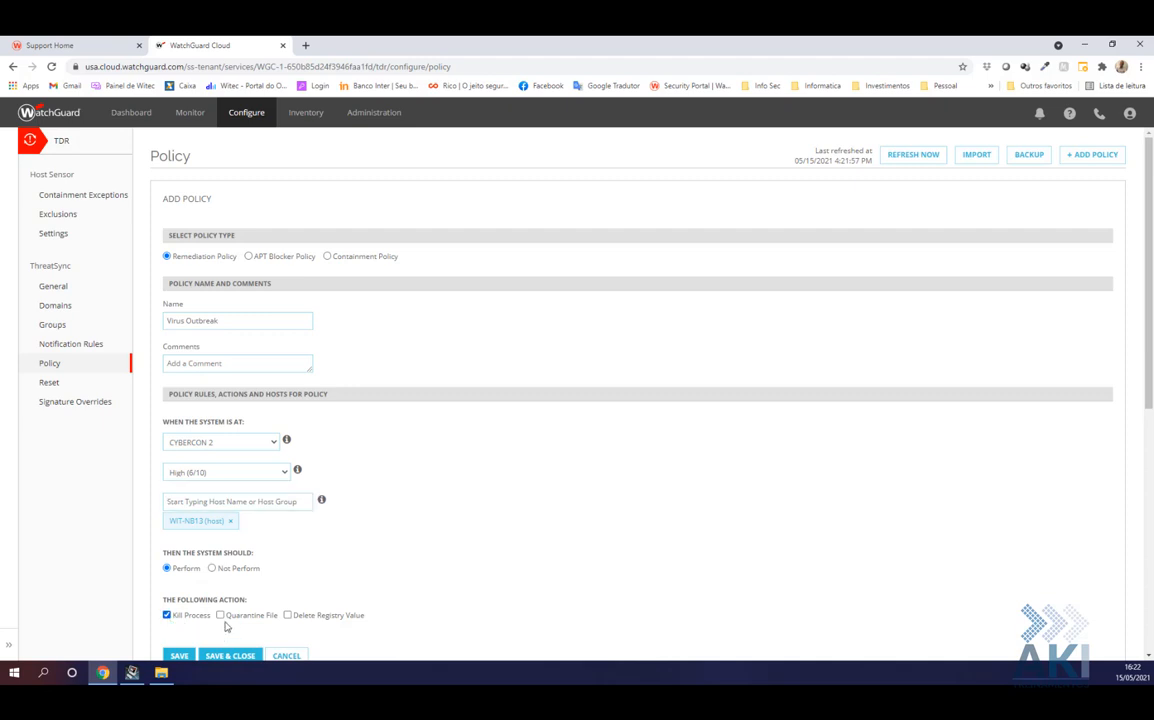
{"action": "left_click", "coordinate": [220, 615]}
{"action": "left_click", "coordinate": [289, 616]}
{"action": "left_click", "coordinate": [242, 318]}
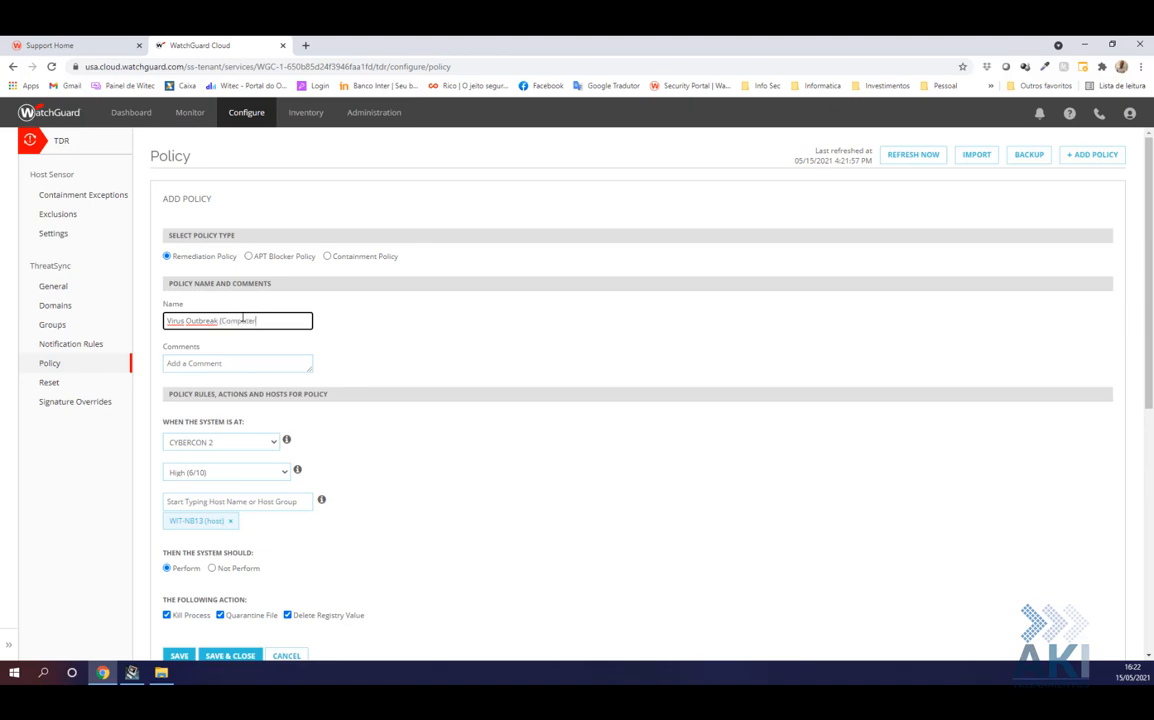
{"action": "type", "text": "(Computers)"}
{"action": "scroll", "coordinate": [518, 440], "scroll_direction": "down", "scroll_amount": 2}
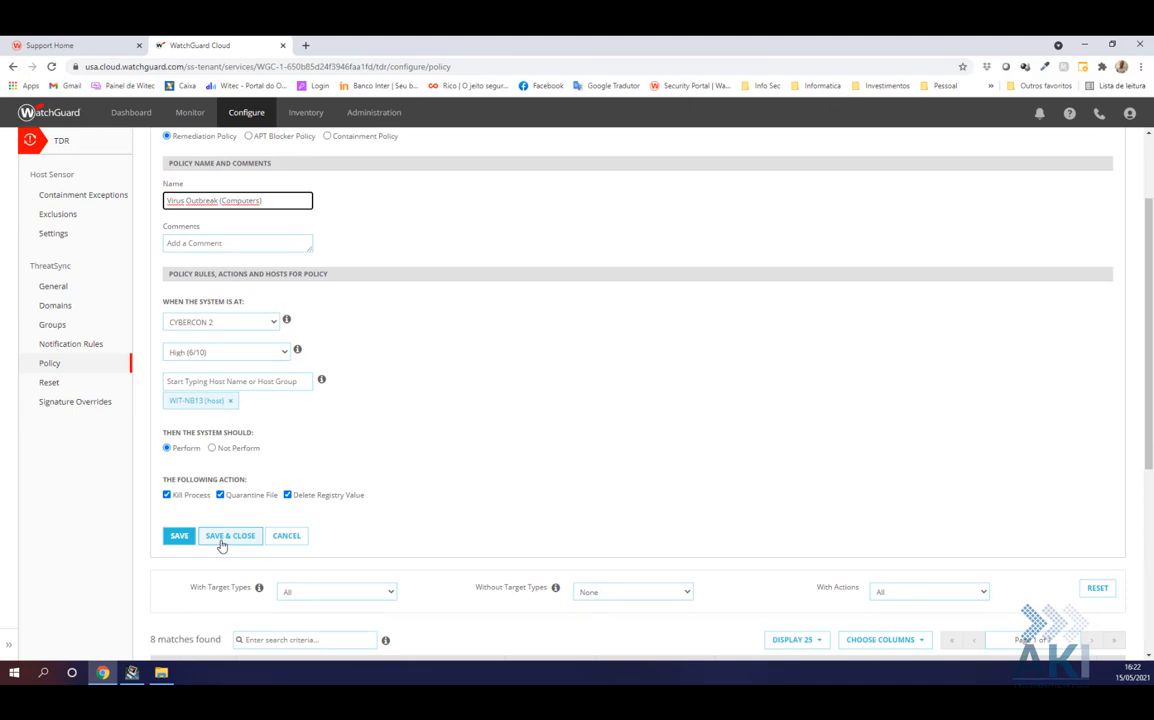
{"action": "left_click", "coordinate": [224, 541]}
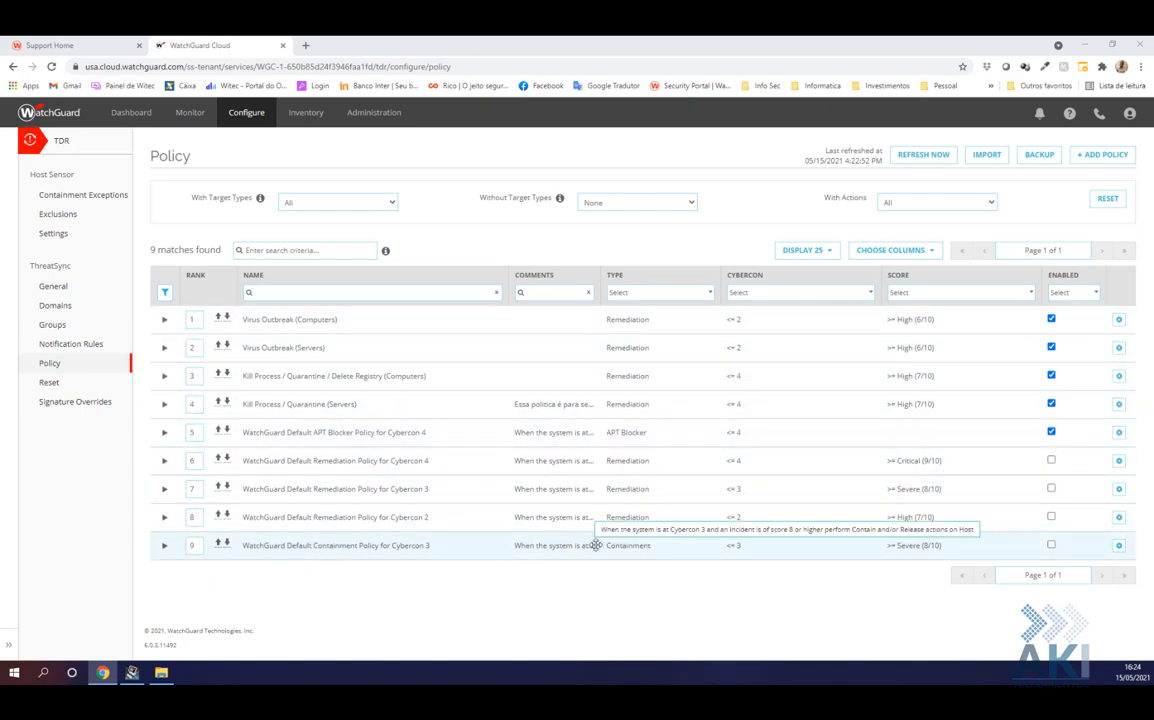
Set the Cybercon 3 Containment policy's rank to 4 and toggle its Enabled checkbox
{"action": "left_click", "coordinate": [198, 546]}
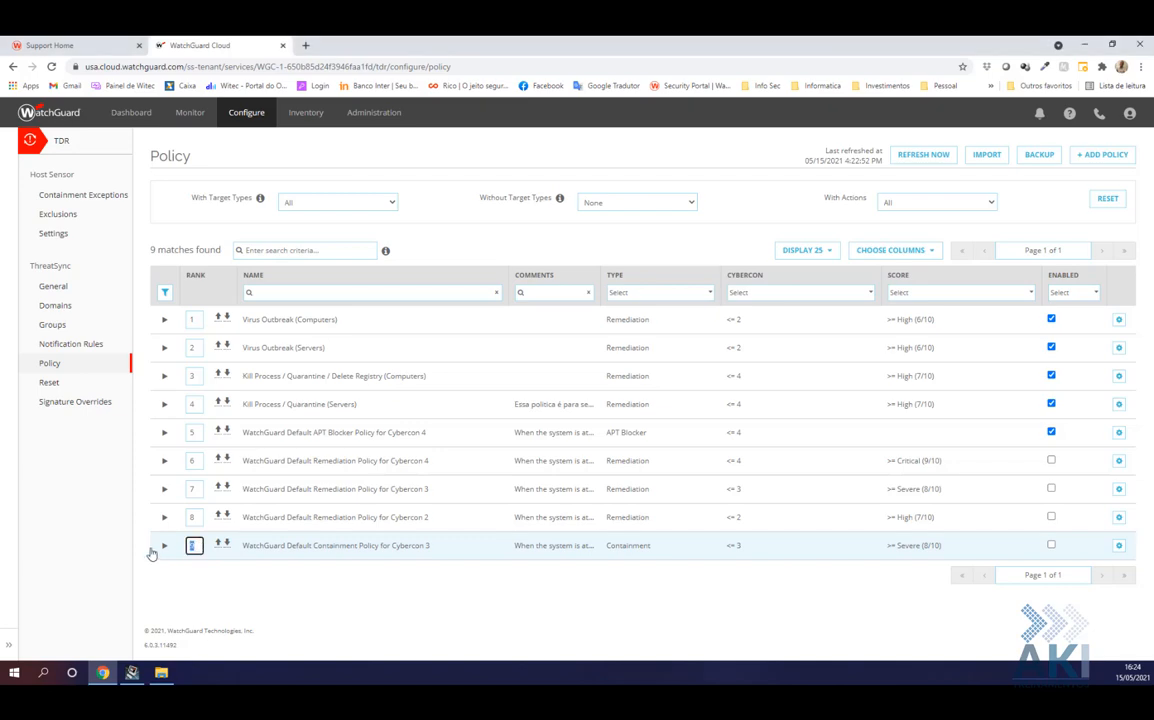
{"action": "type", "text": "4"}
{"action": "key", "text": "Return"}
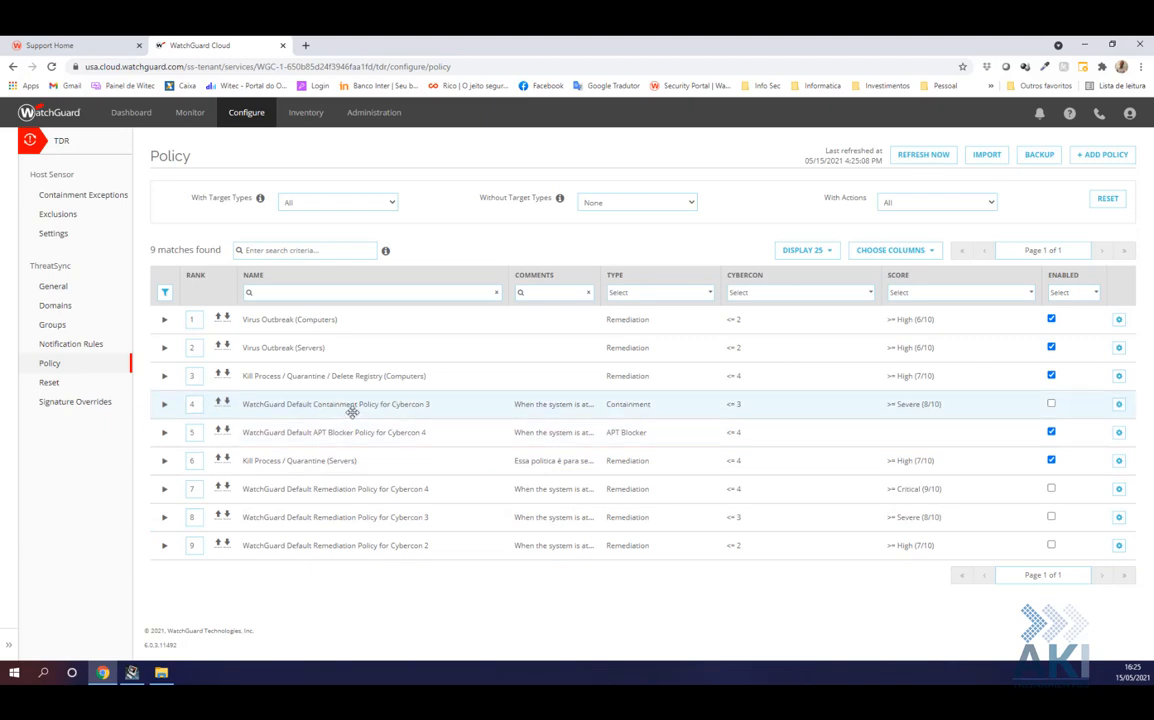
{"action": "left_click", "coordinate": [1051, 404]}
{"action": "left_click", "coordinate": [163, 409]}
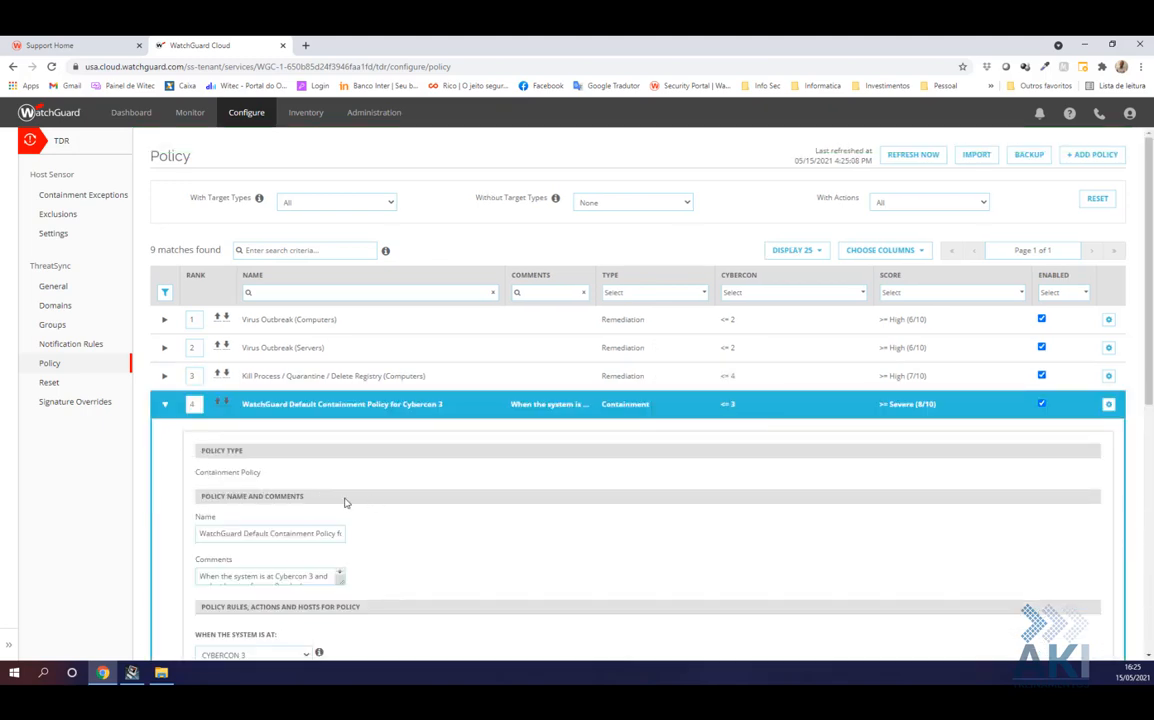
{"action": "scroll", "coordinate": [340, 505], "scroll_direction": "down", "scroll_amount": 2}
{"action": "scroll", "coordinate": [262, 408], "scroll_direction": "down", "scroll_amount": 2}
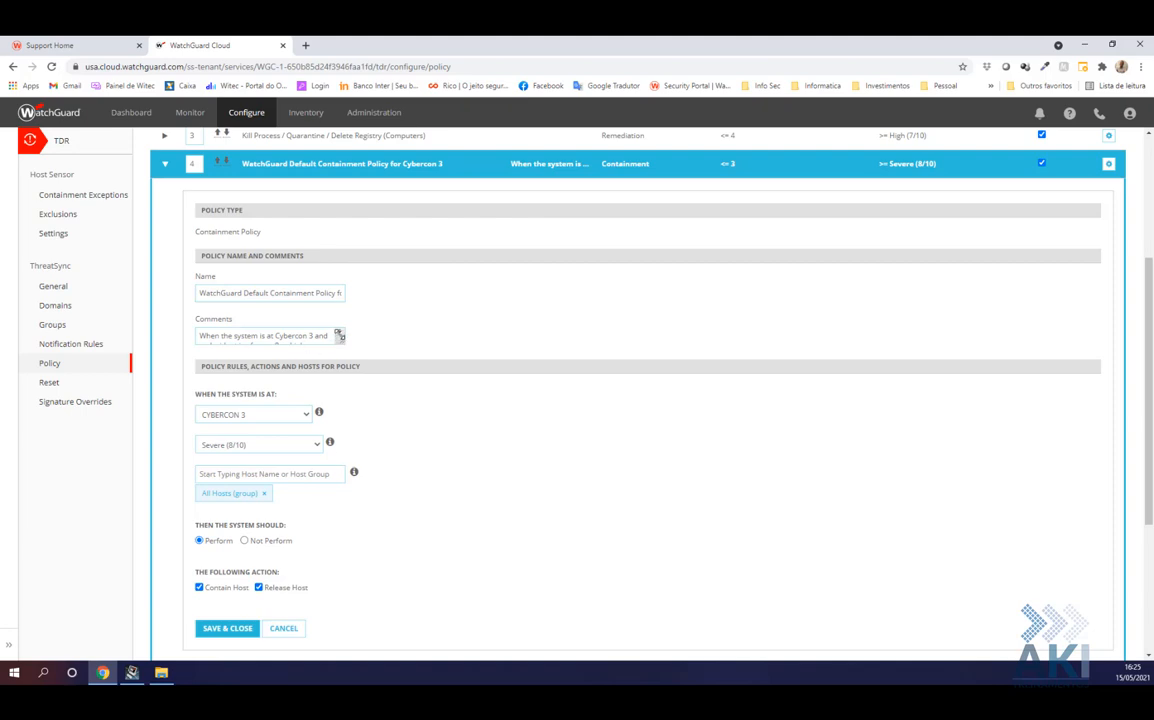
{"action": "scroll", "coordinate": [340, 336], "scroll_direction": "down", "scroll_amount": 2}
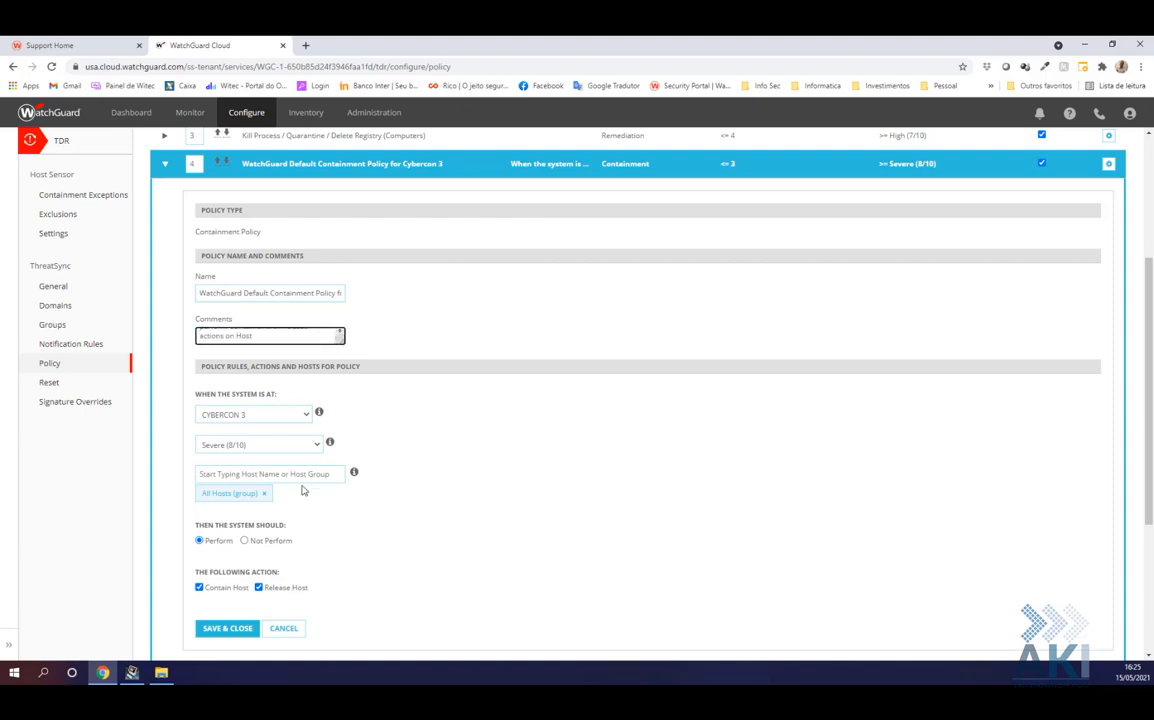
{"action": "left_click", "coordinate": [229, 627]}
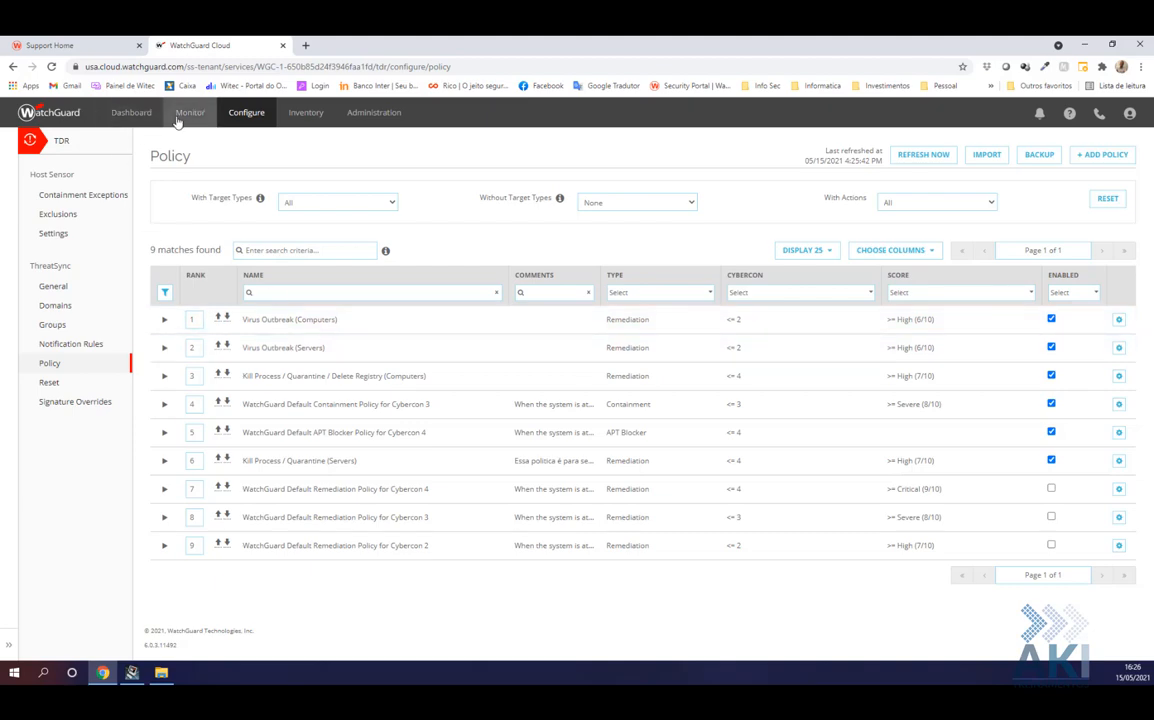
Confirm changing the Threat Detection CYBERCON level from 5 to 4
{"action": "mouse_move", "coordinate": [182, 120]}
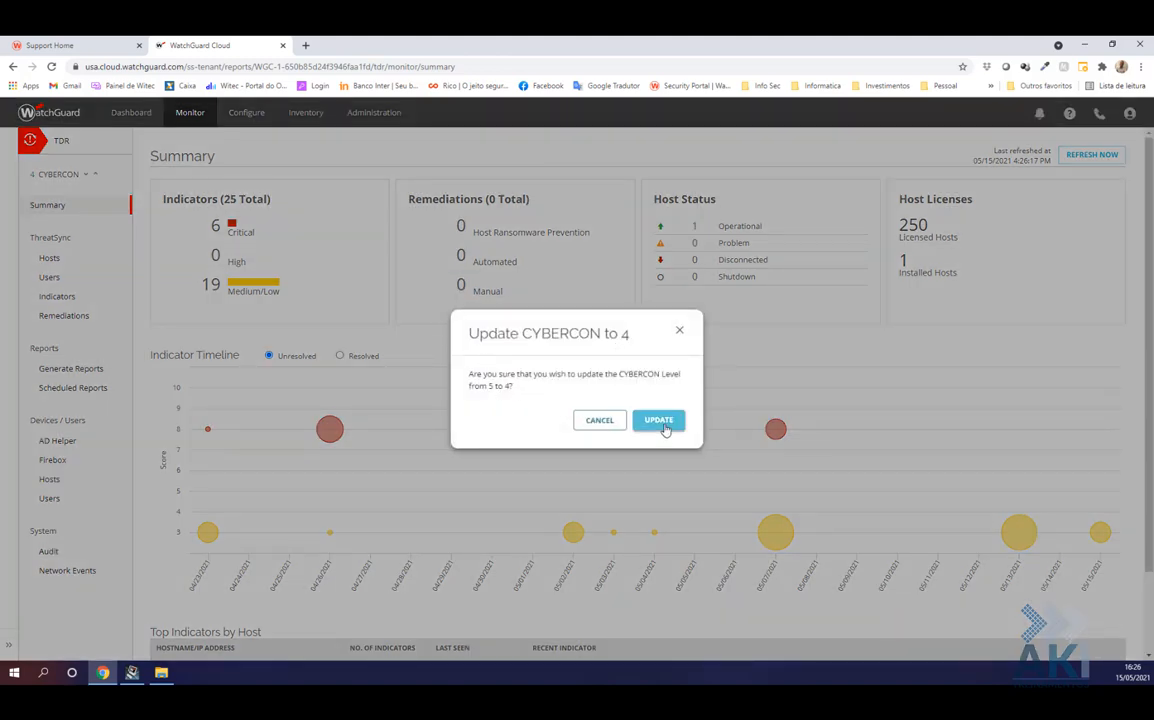
{"action": "left_click", "coordinate": [659, 421]}
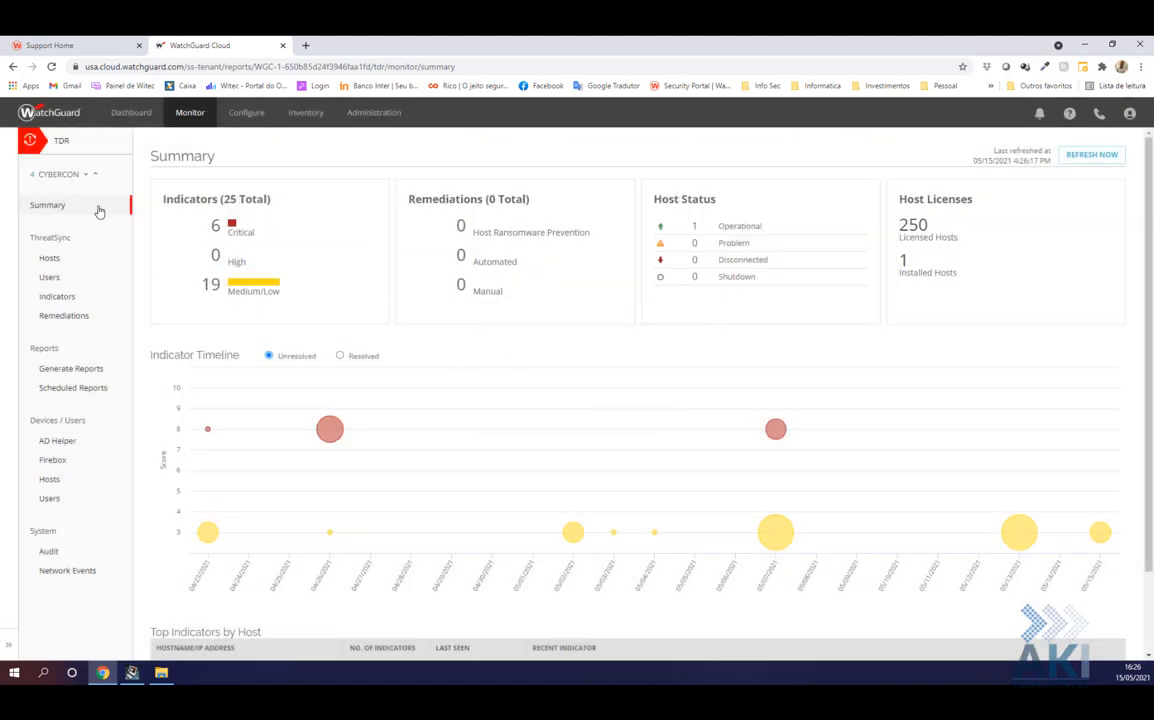